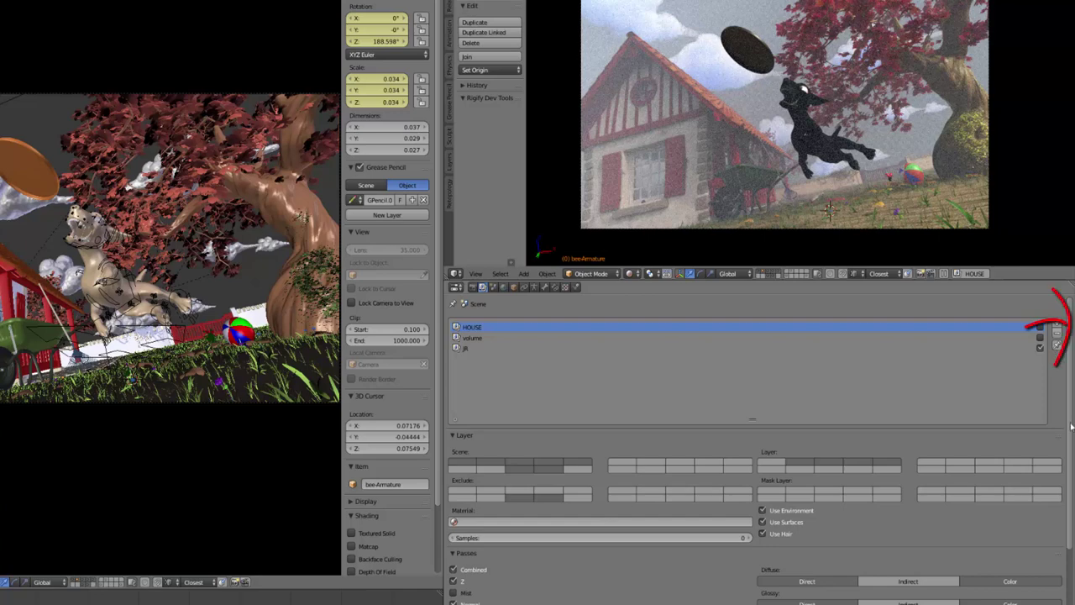
Review the HOUSE render layer's scene, exclude and pass settings, and select the volume render layer
scroll(1071, 426, "down", 1)
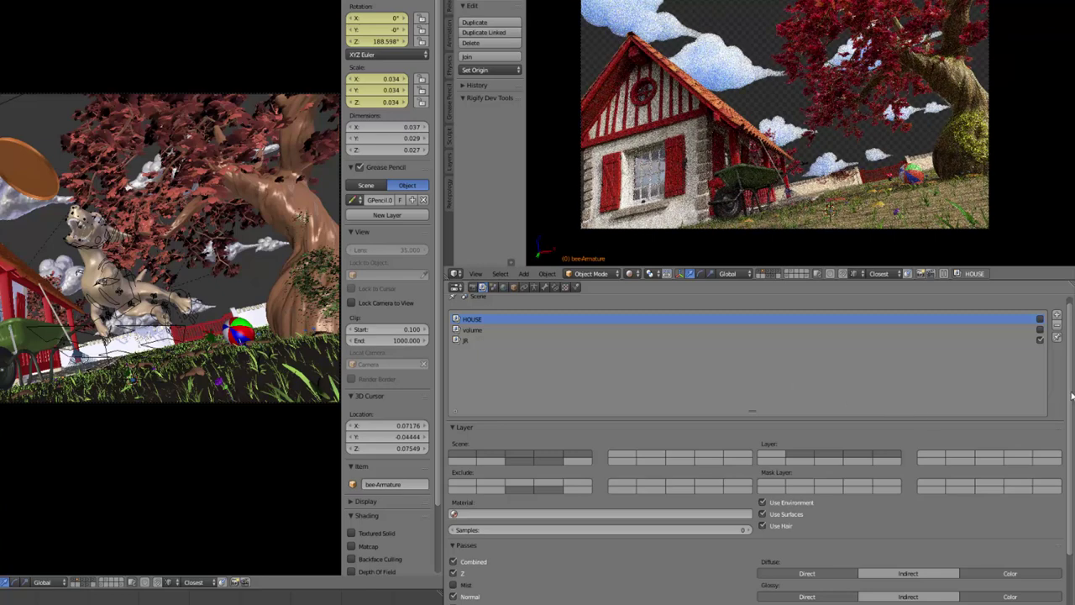
scroll(1072, 411, "down", 2)
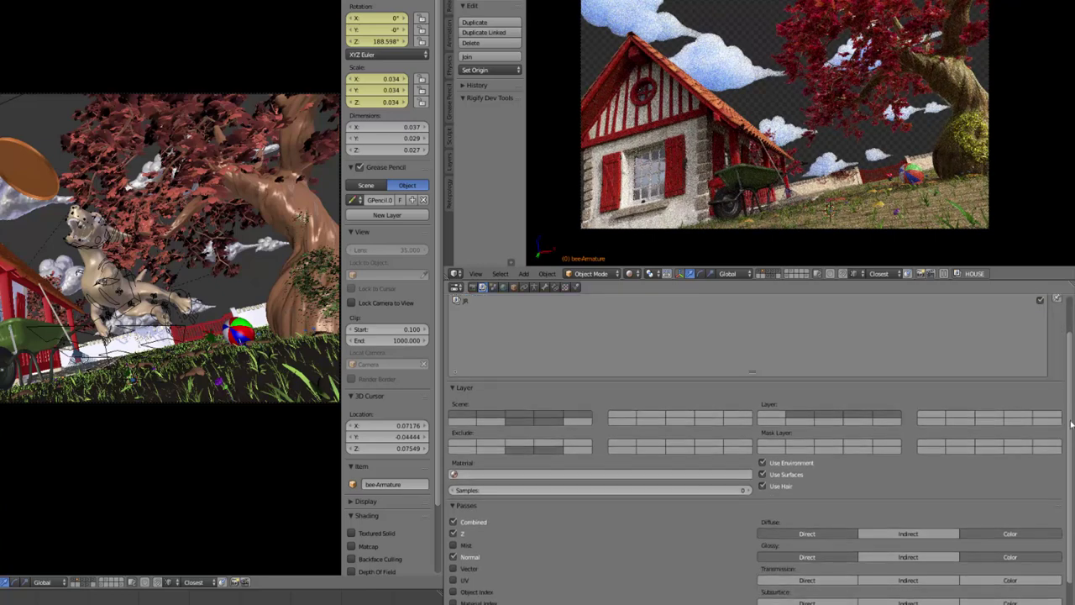
scroll(1071, 403, "up", 2)
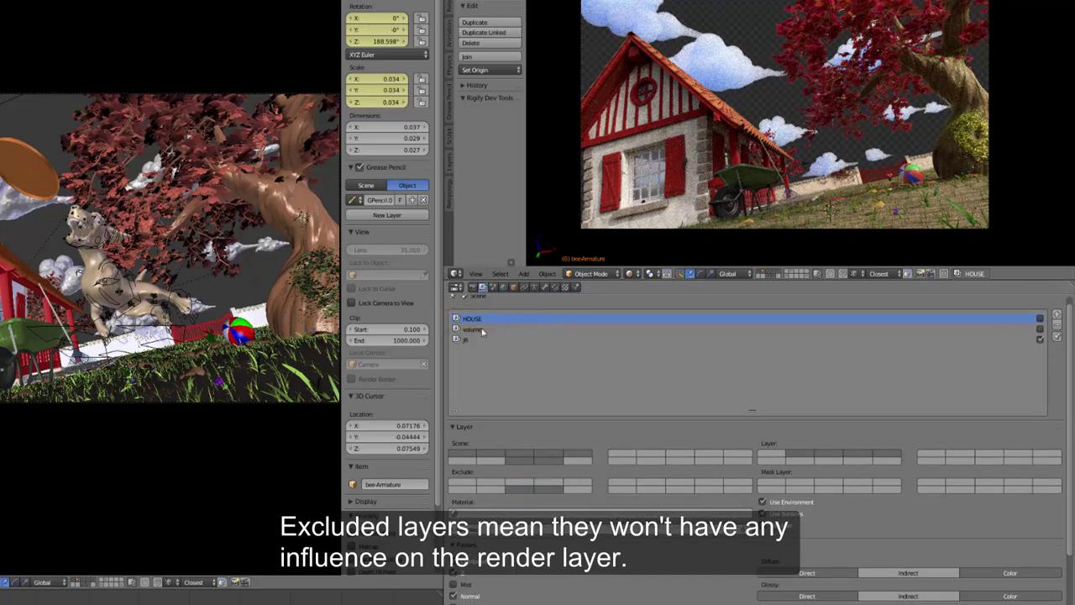
left_click(512, 328)
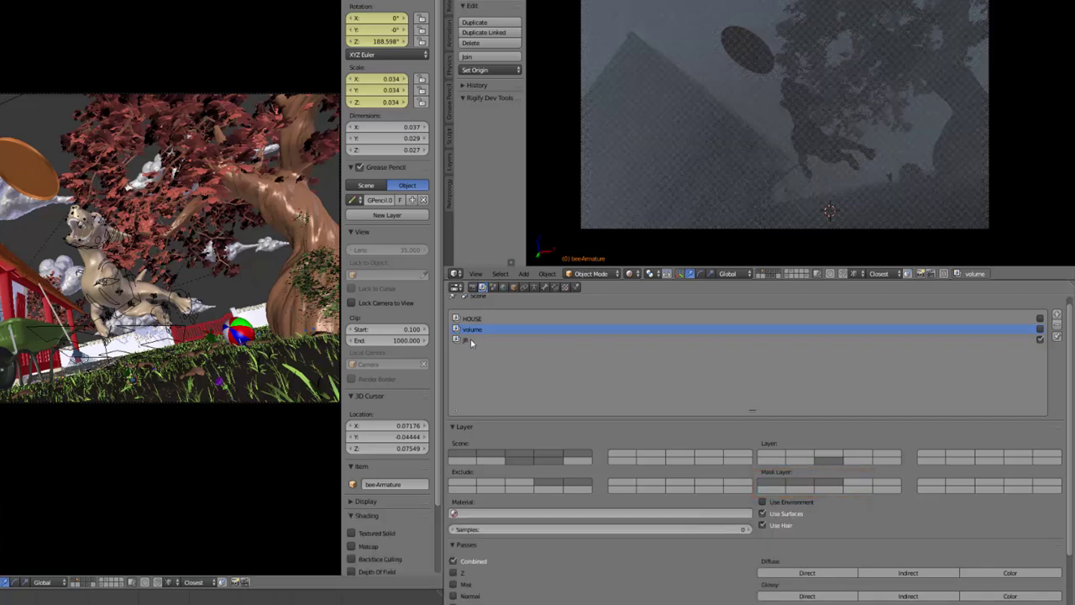
Select the JR render layer and check the render settings and the world's surface settings
left_click(476, 289)
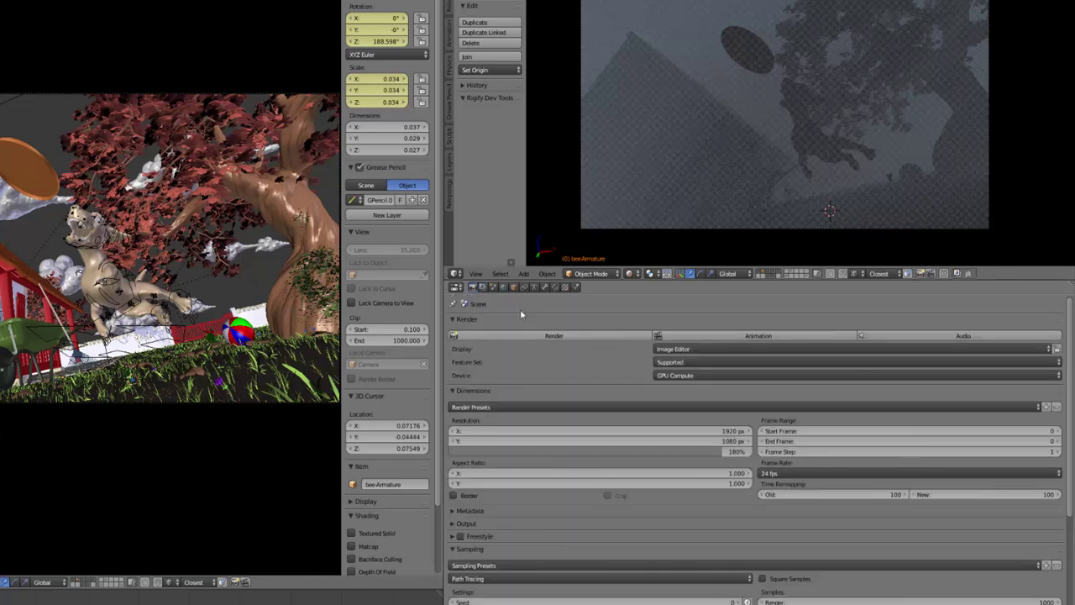
left_click(685, 362)
left_click(482, 288)
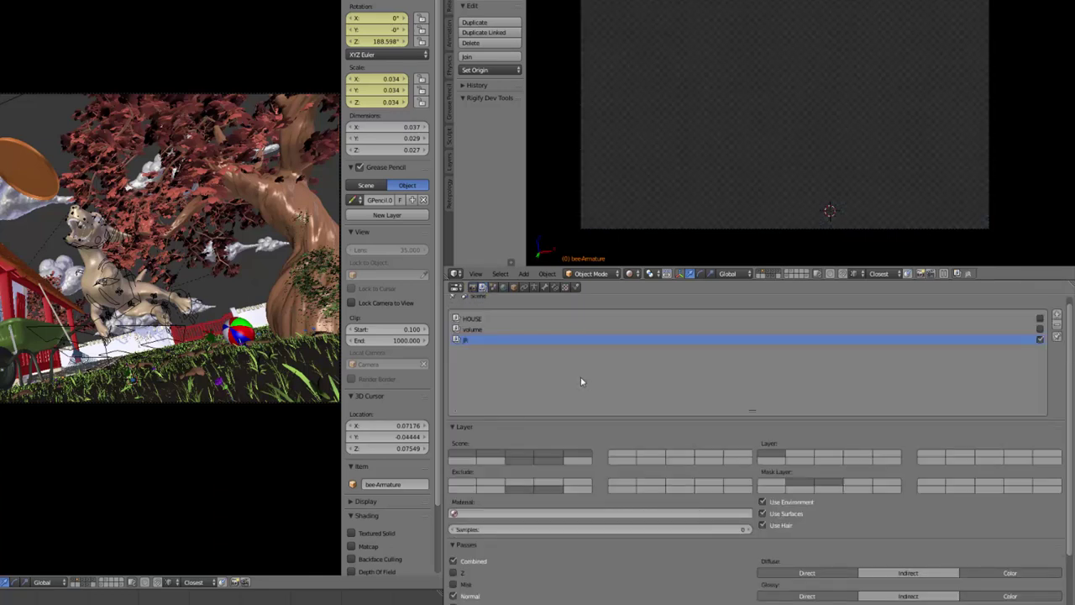
left_click(503, 286)
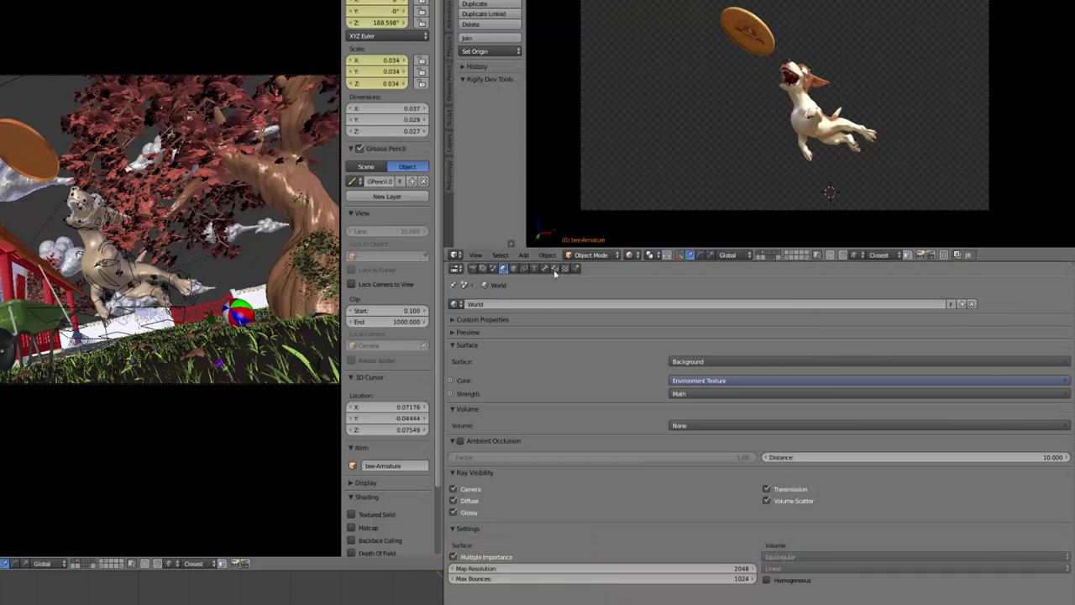
Examine the render passes enabled for the JR render layer
left_click(483, 270)
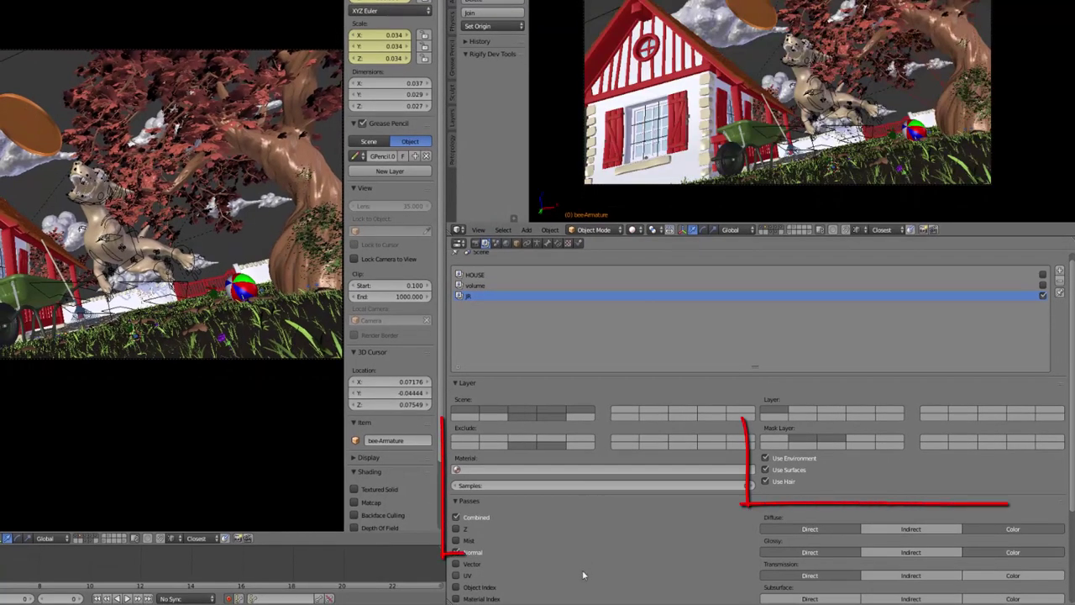
scroll(584, 574, "down", 3)
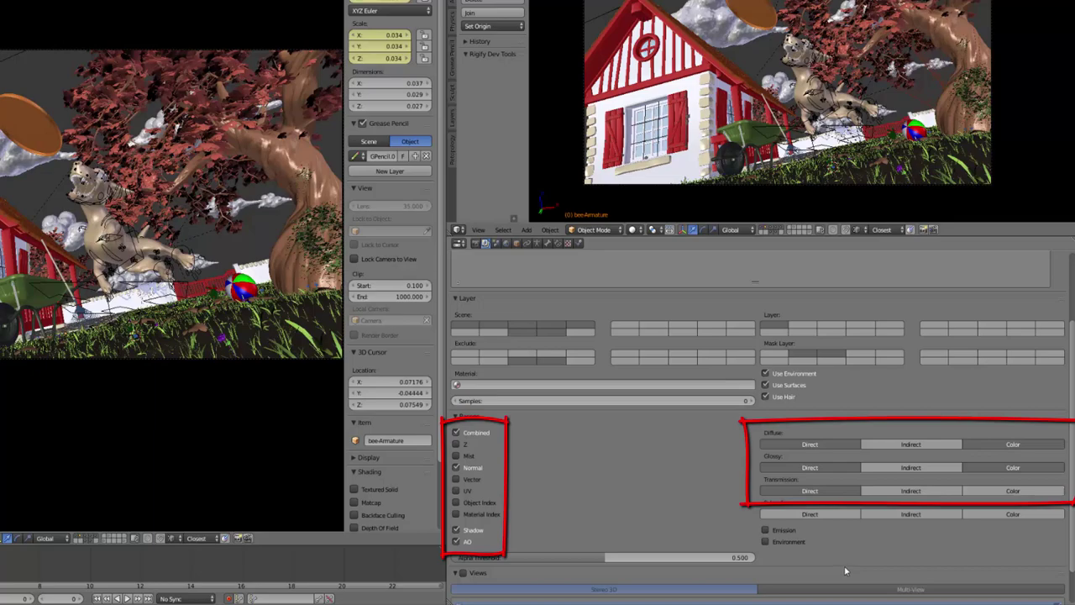
scroll(845, 570, "up", 3)
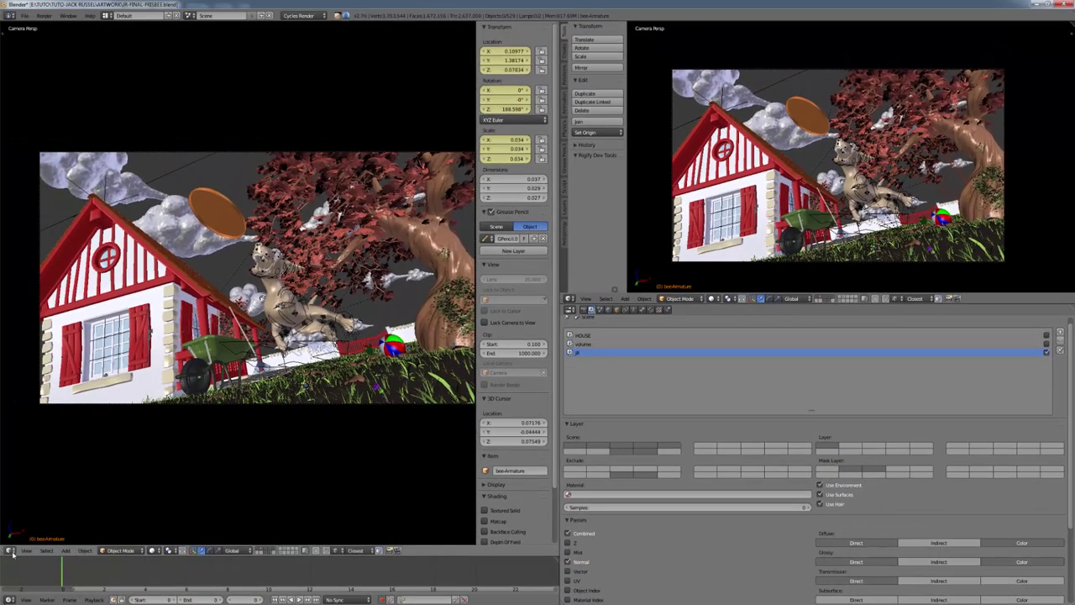
Turn the large 3D viewport into a Node Editor and collapse its properties sidebar
left_click(10, 551)
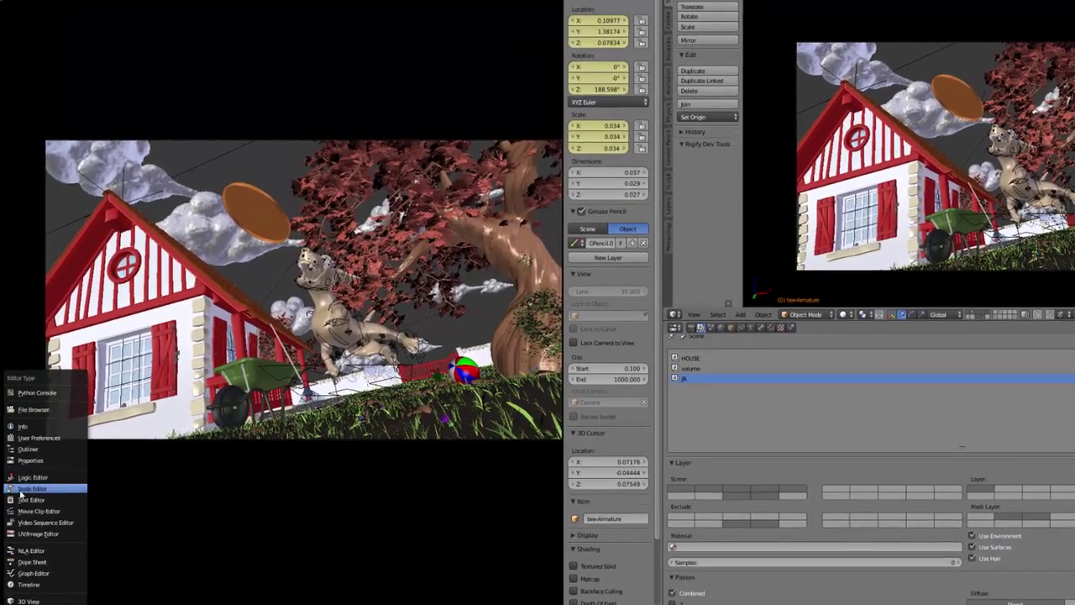
left_click(23, 436)
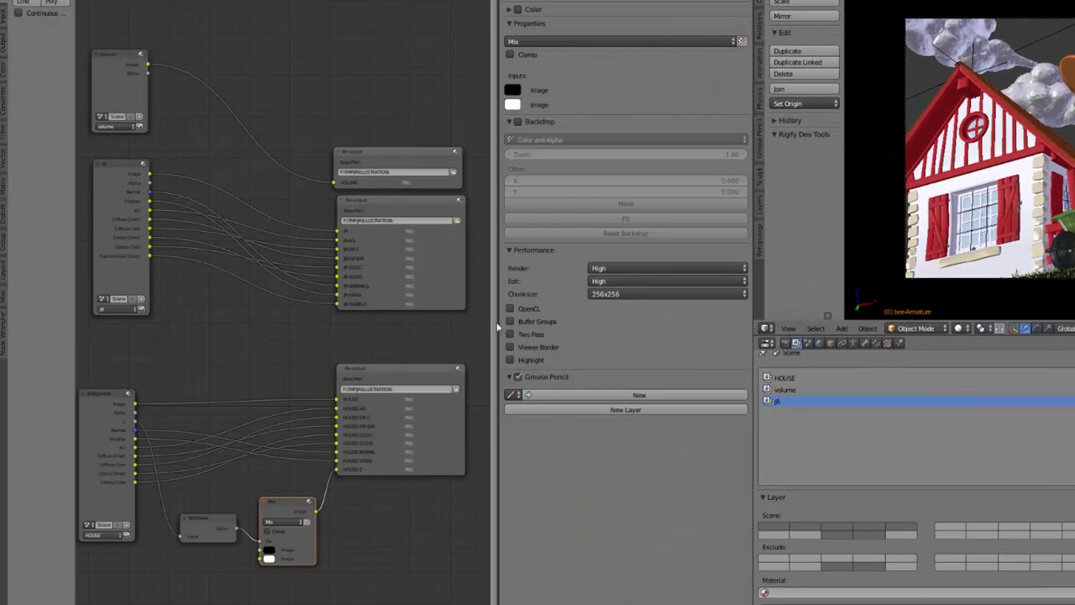
left_click_drag(500, 321, 751, 372)
Examine the HOUSE render layer's node connections to the file output, including the Normalize and Mix nodes on Z
middle_click_drag(629, 451, 711, 311)
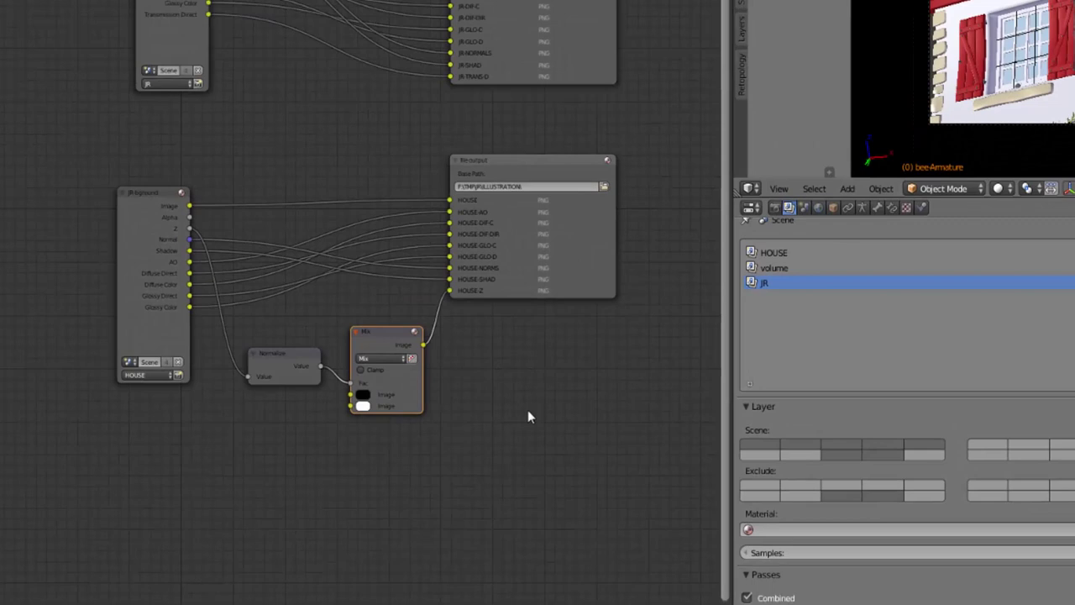
scroll(520, 416, "up", 3)
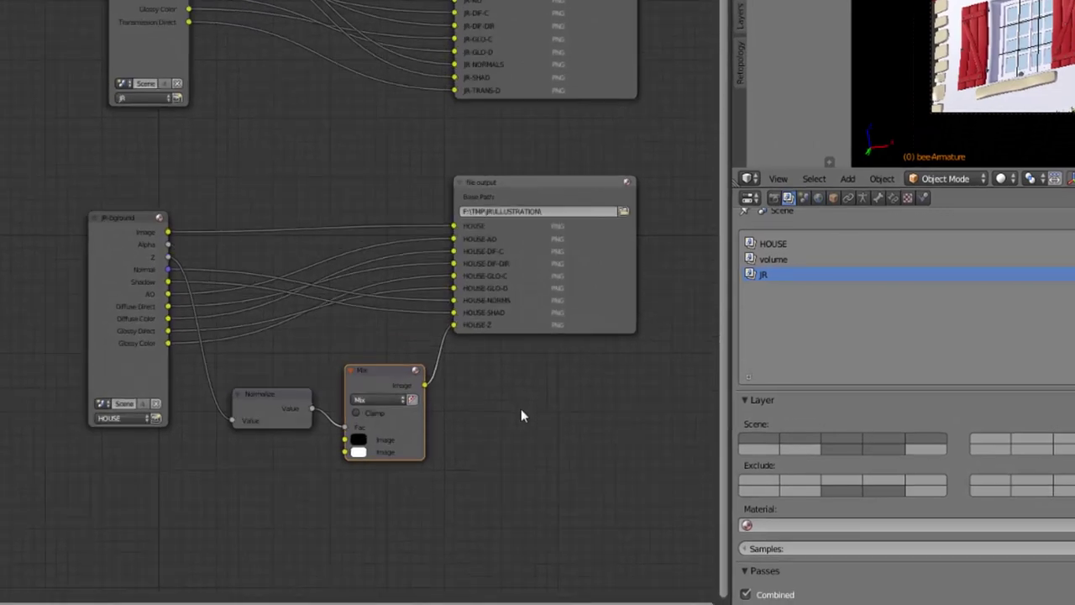
middle_click_drag(533, 413, 468, 403)
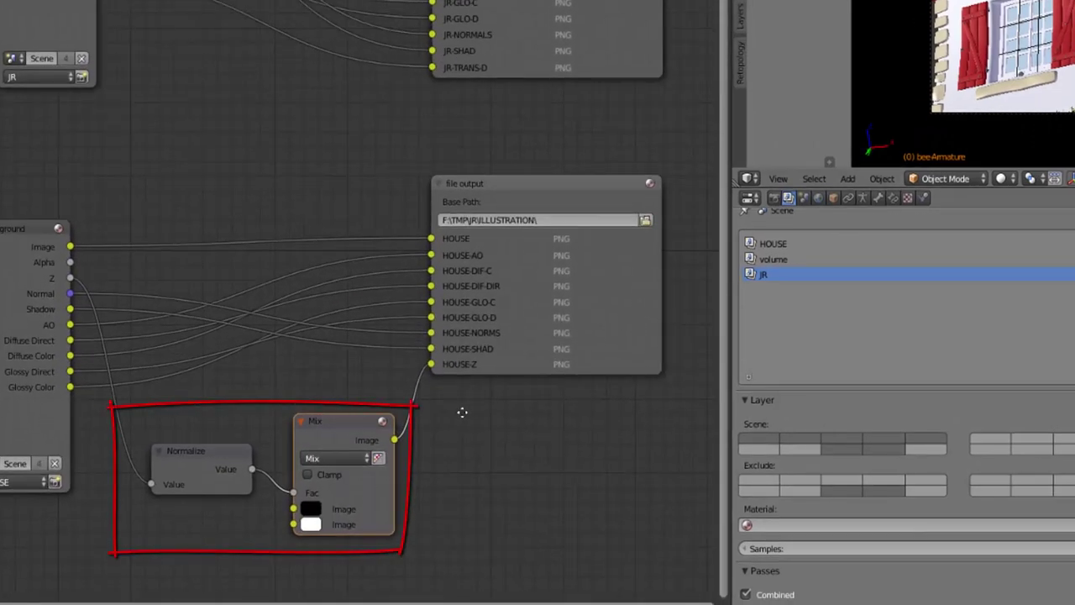
middle_click_drag(461, 411, 420, 319)
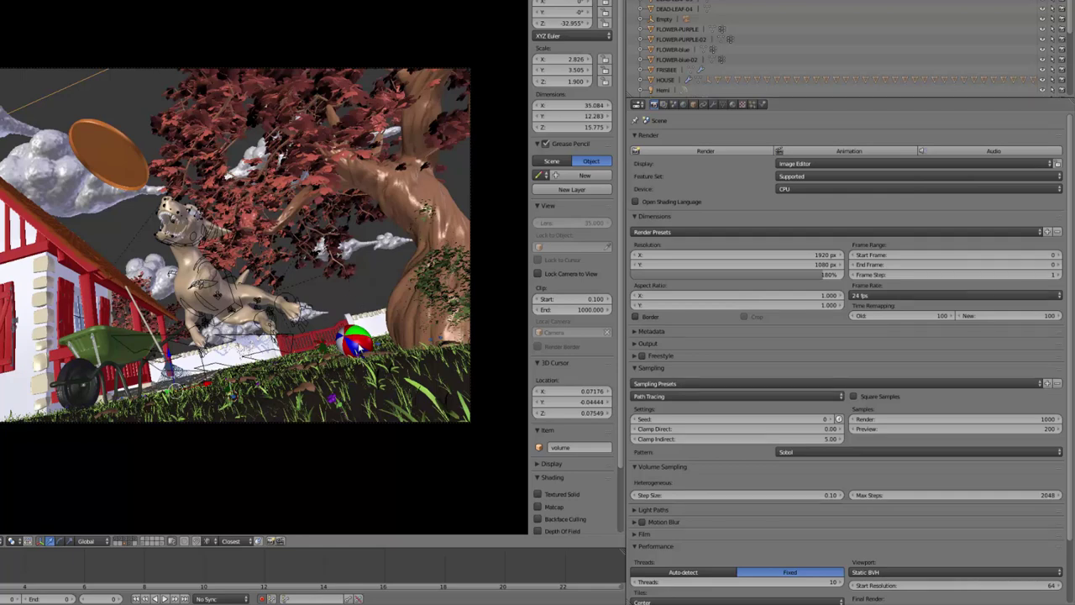
Examine the scene's render device, resolution, sampling and performance tile settings
scroll(358, 348, "down", 1)
scroll(356, 347, "up", 4)
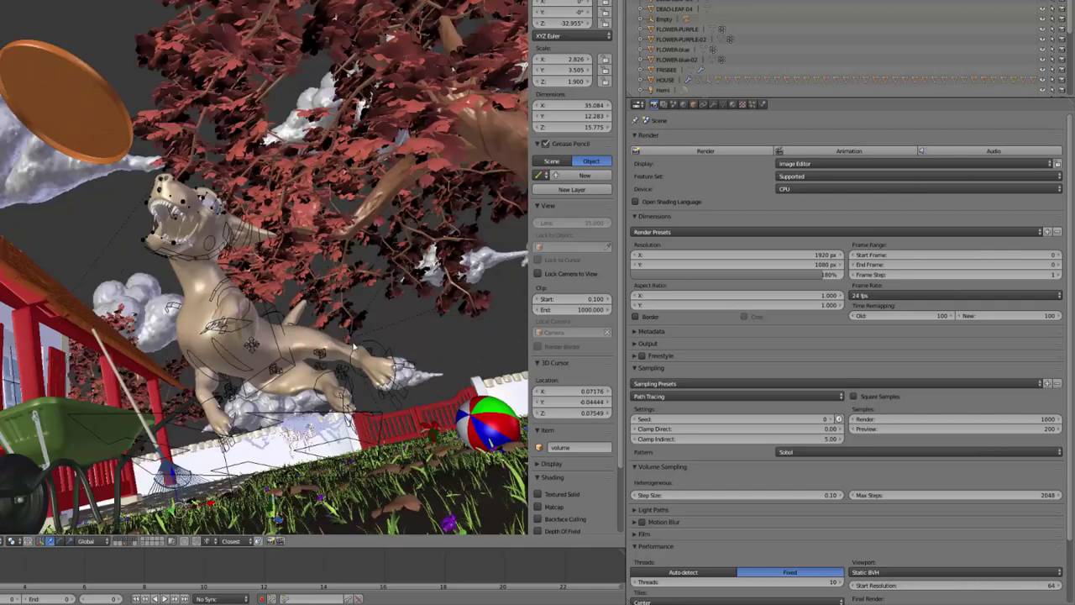
scroll(354, 346, "up", 2)
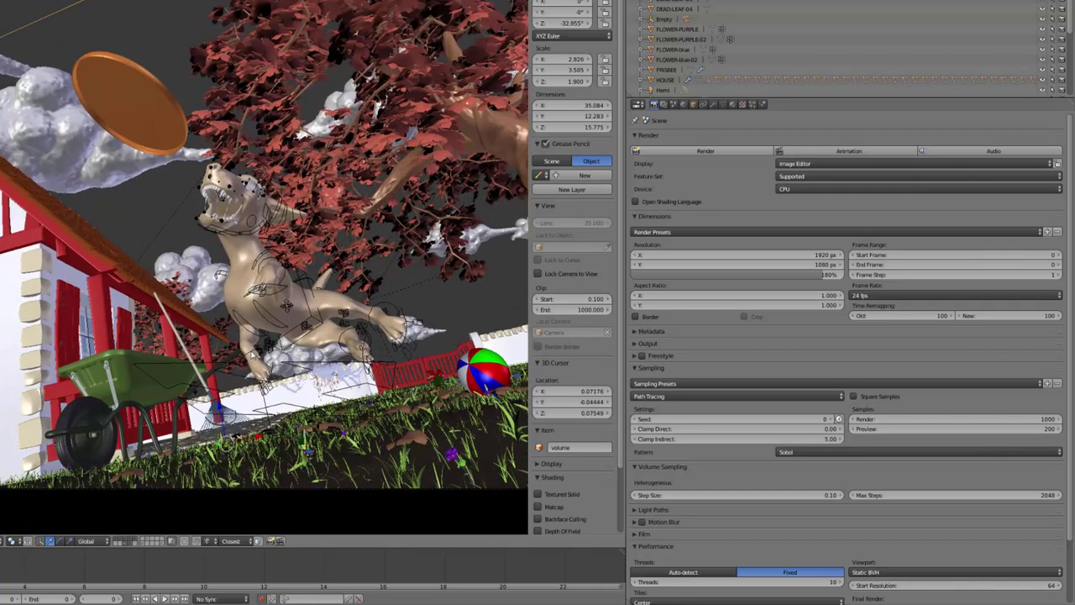
scroll(255, 355, "down", 1)
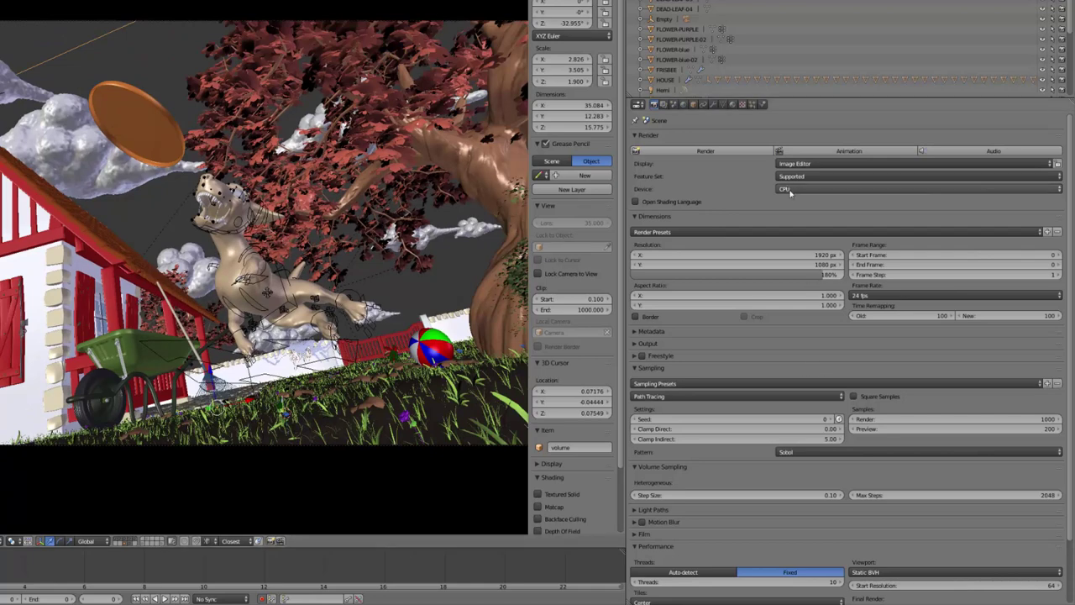
scroll(757, 495, "down", 3)
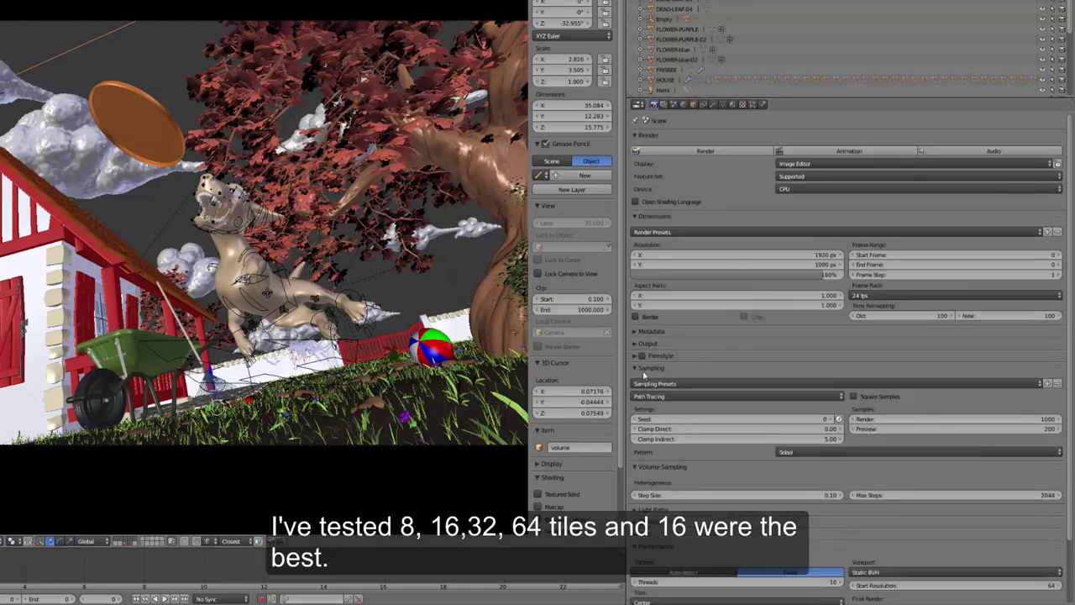
scroll(790, 428, "up", 3)
scroll(326, 353, "up", 2)
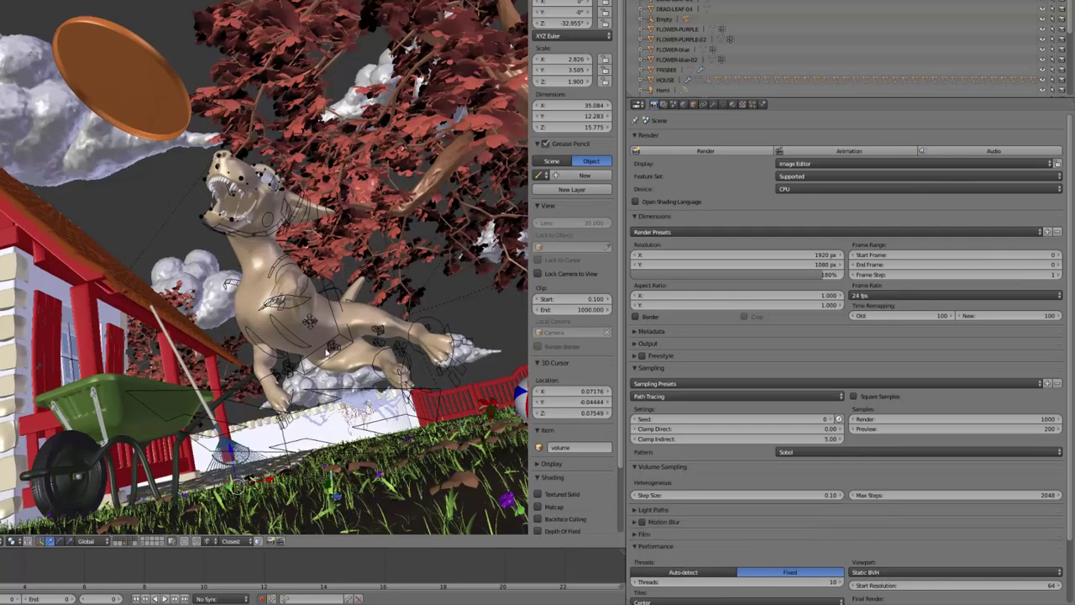
scroll(326, 352, "up", 1)
scroll(325, 352, "down", 3)
scroll(325, 354, "up", 2)
scroll(327, 354, "down", 1)
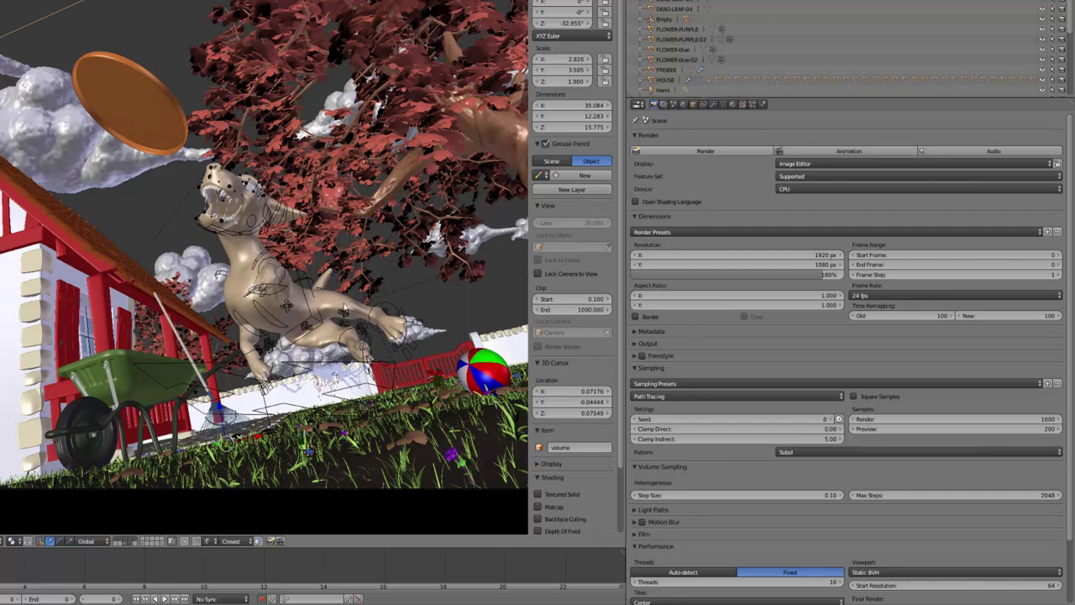
middle_click_drag(344, 293, 386, 235, "shift")
scroll(281, 337, "up", 5)
scroll(281, 337, "down", 3)
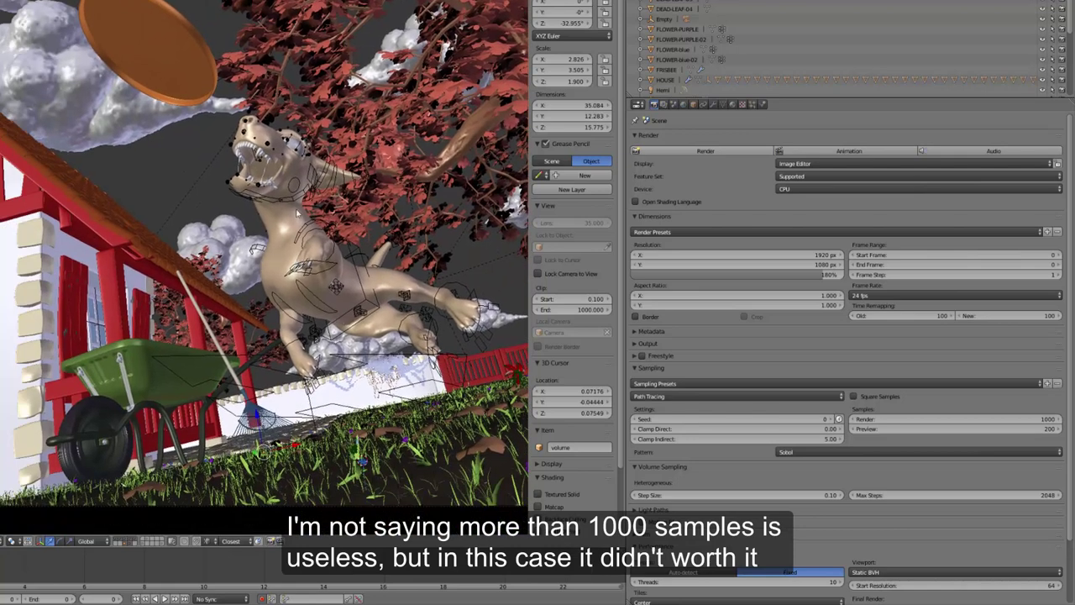
scroll(290, 336, "up", 4)
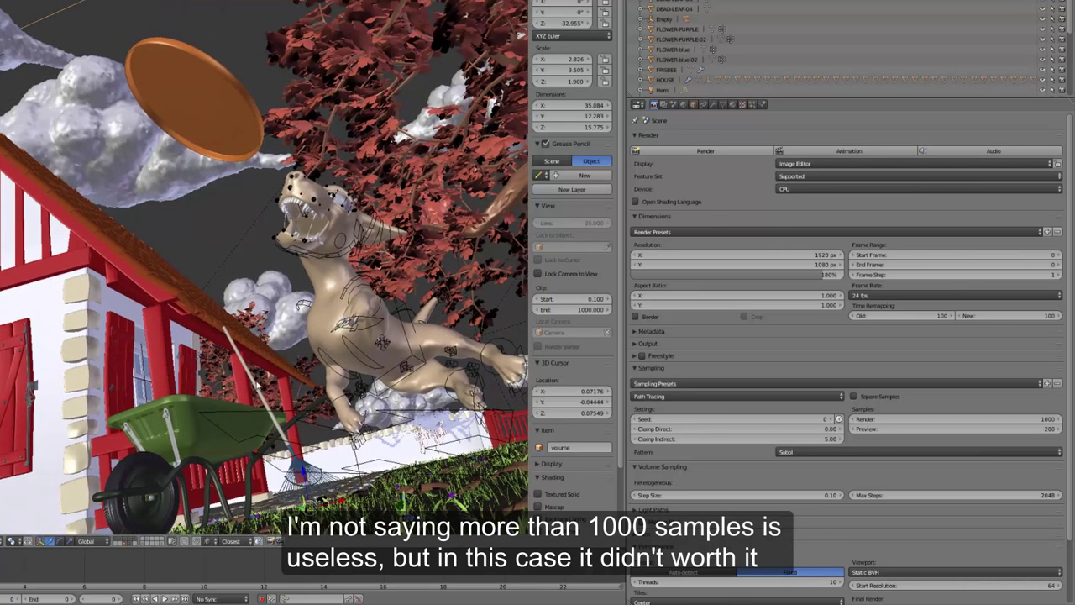
scroll(281, 330, "down", 4)
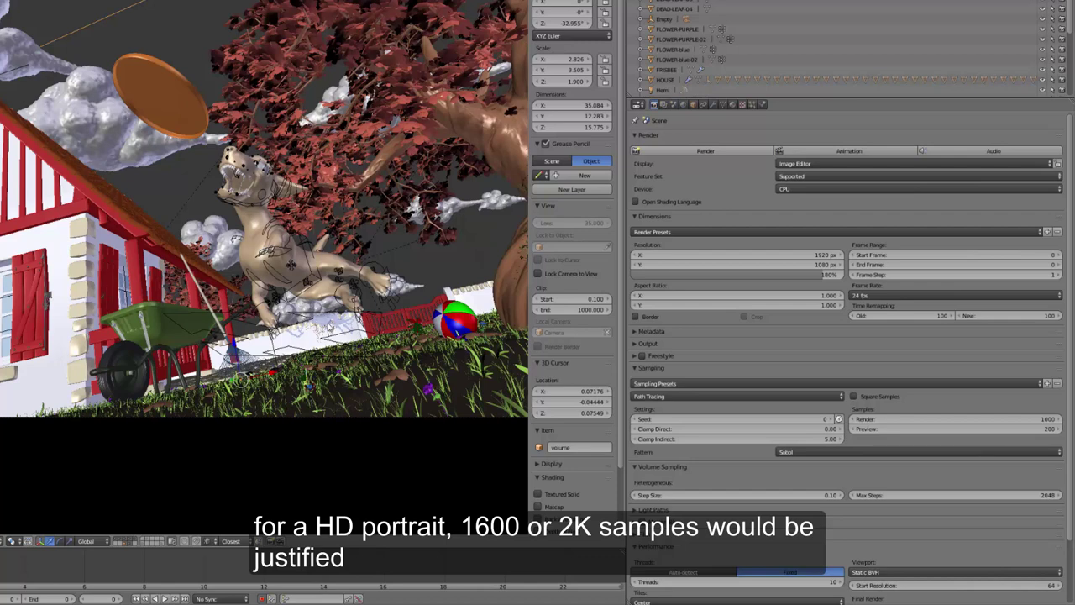
scroll(332, 327, "up", 2)
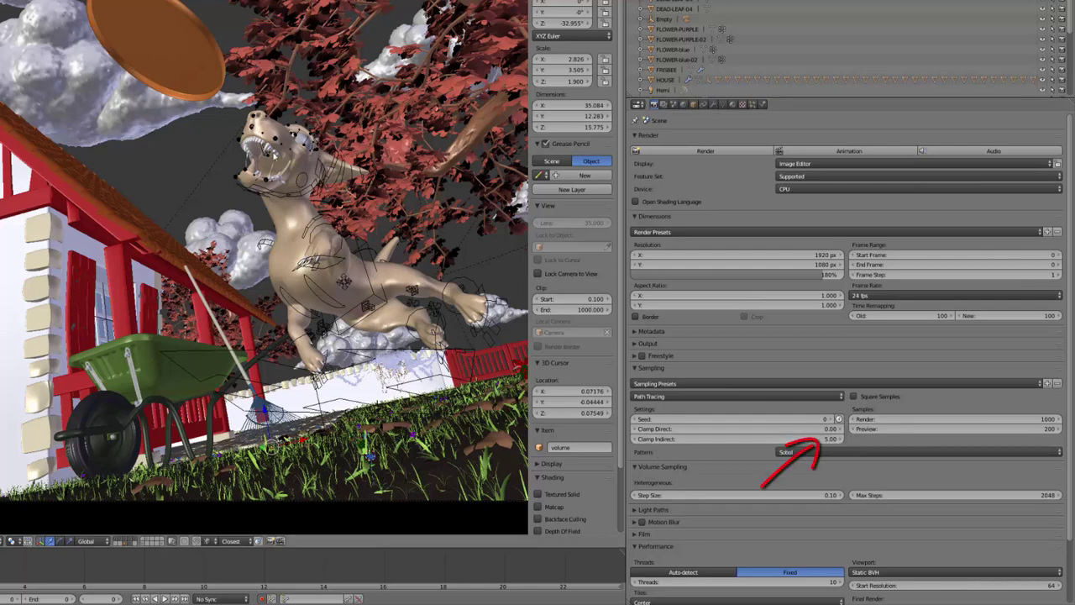
left_click(664, 104)
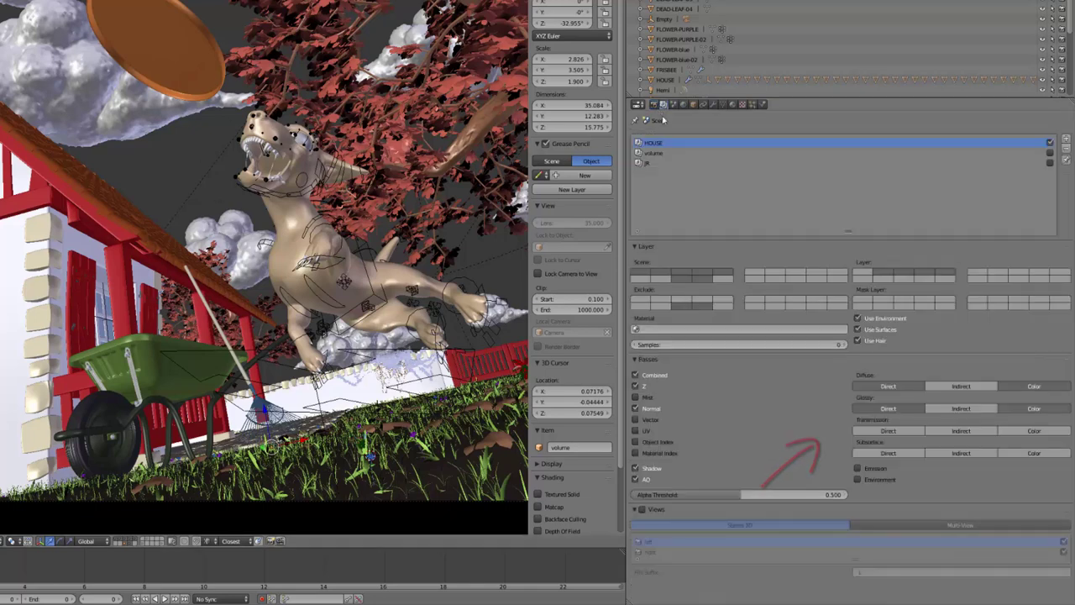
left_click(653, 104)
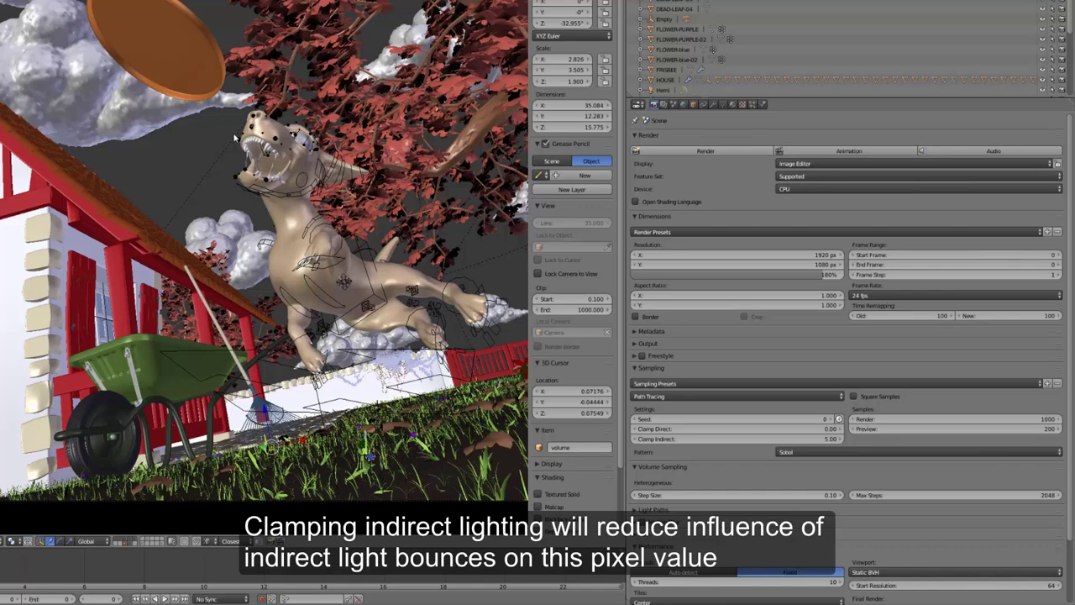
scroll(363, 326, "down", 1)
middle_click_drag(363, 326, 349, 348, "shift")
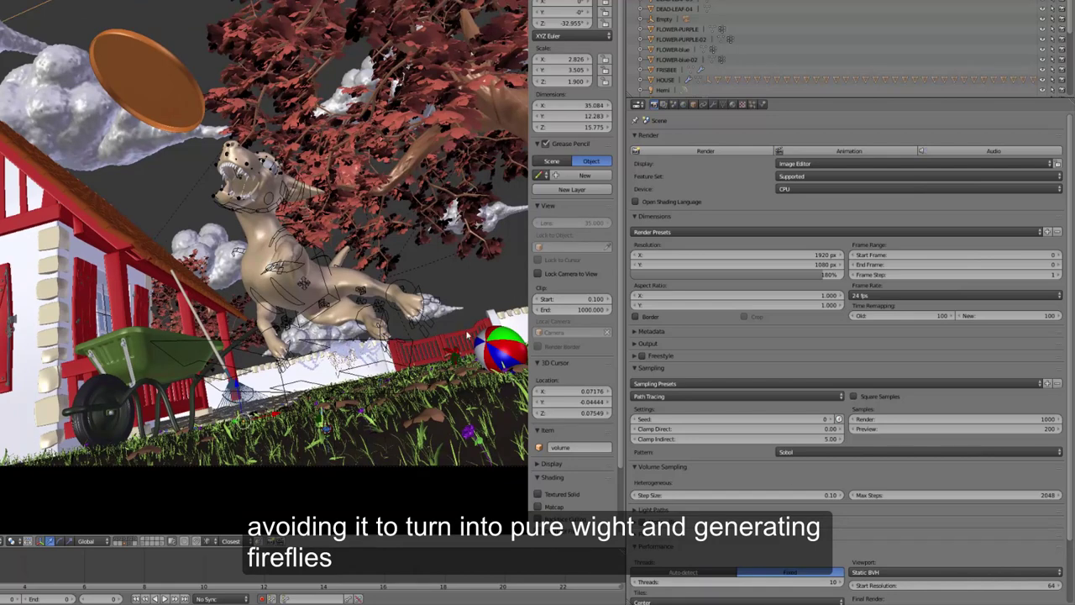
Expand the Light Paths settings and examine the transparency and bounce limits
scroll(760, 508, "down", 1)
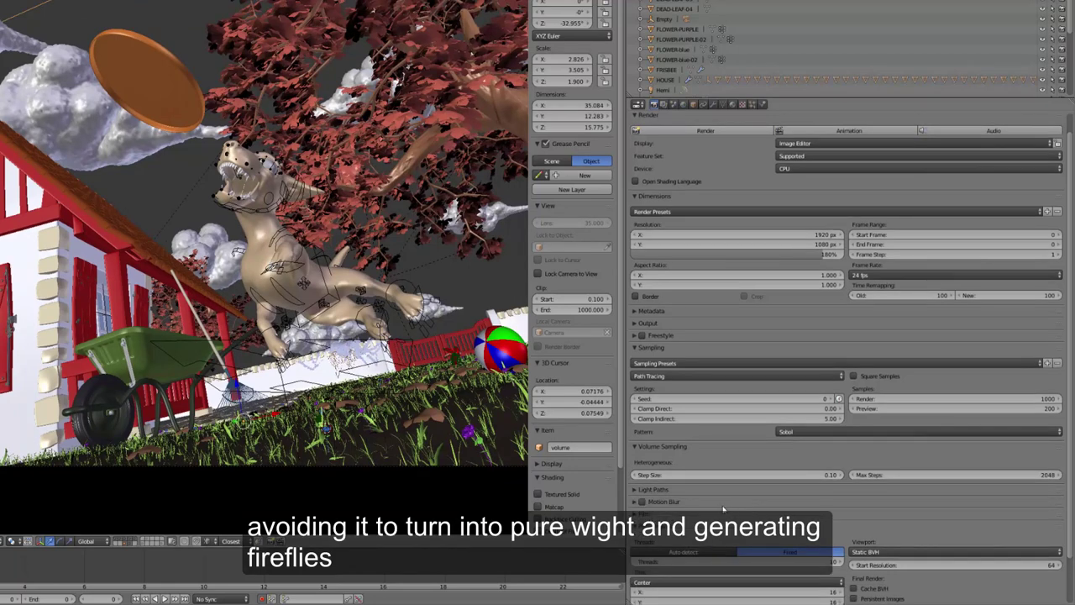
left_click(636, 490)
scroll(672, 483, "down", 5)
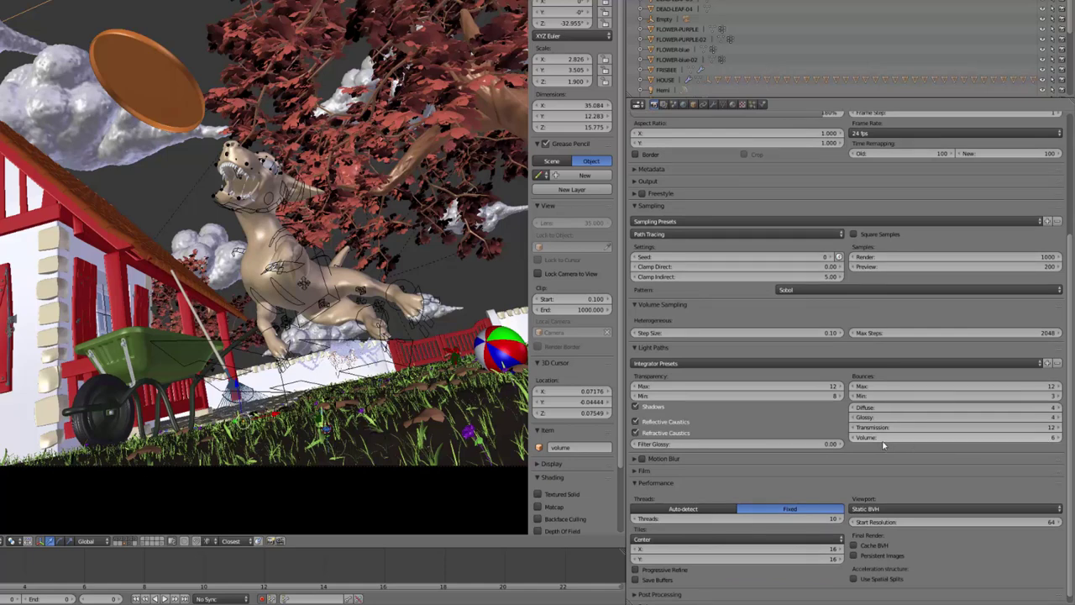
scroll(239, 345, "down", 1)
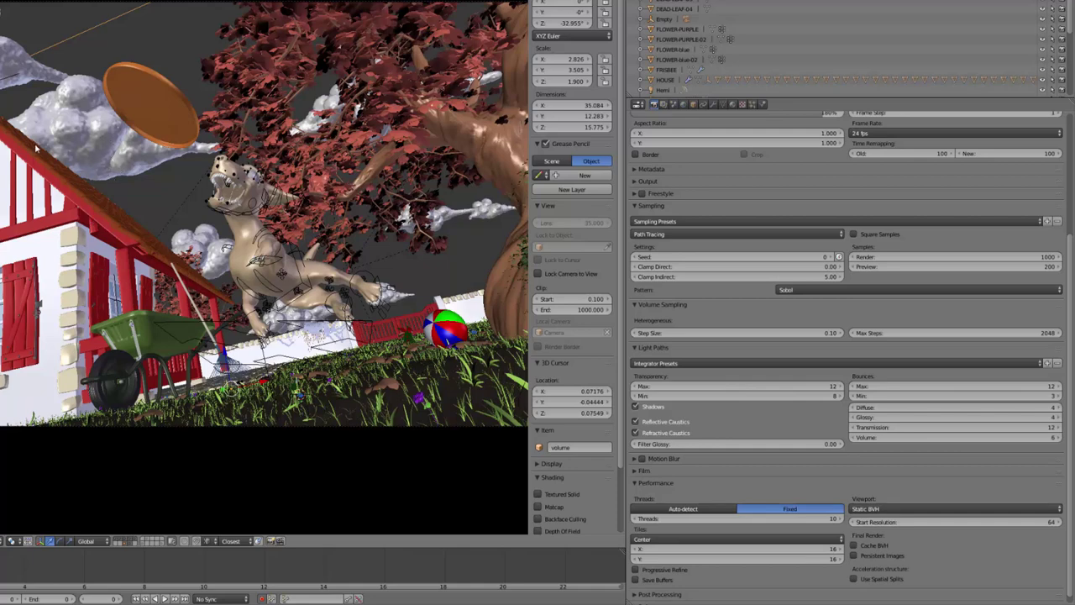
Select the cloud behind the frisbee, sketch Grease Pencil lines from the house window across the scene, and delete their layer
right_click(108, 148)
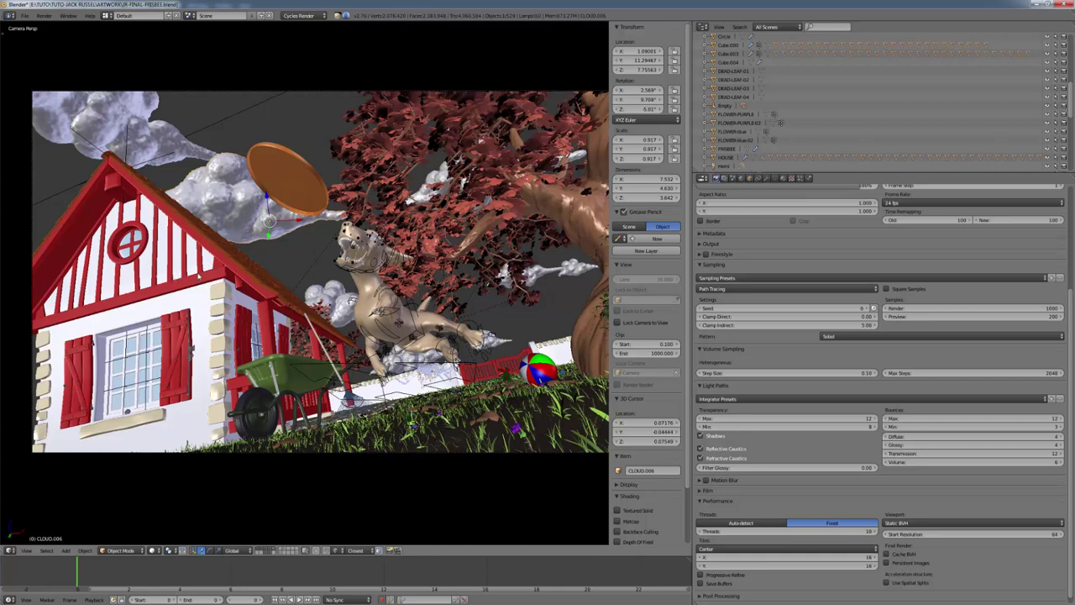
key("d")
mouse_move(150, 330)
left_mouse_down()
mouse_move(269, 225)
mouse_move(292, 302)
mouse_move(506, 228)
left_mouse_up()
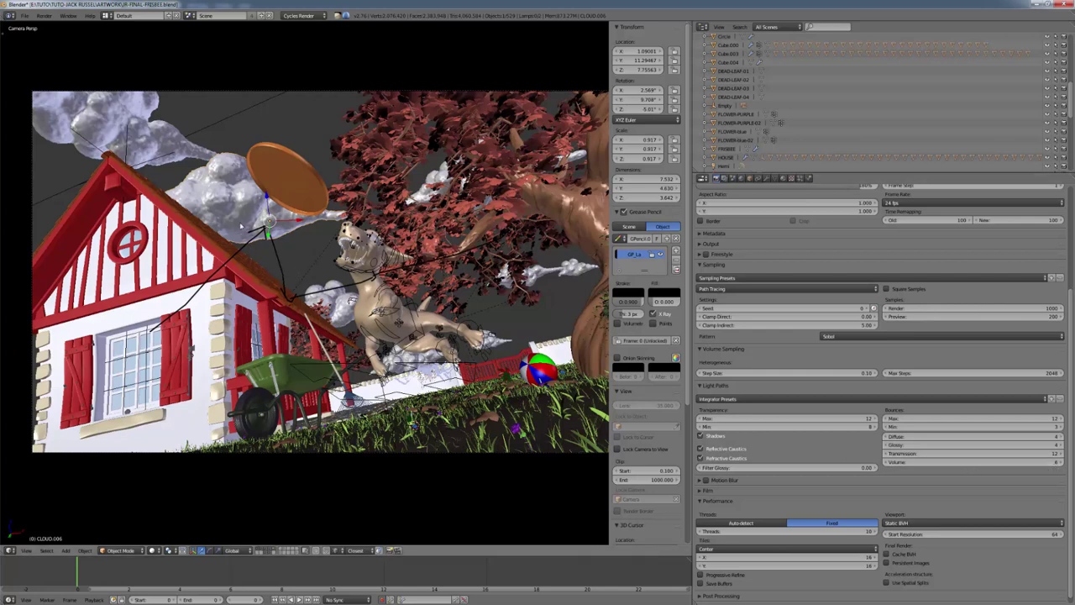
left_click(676, 260)
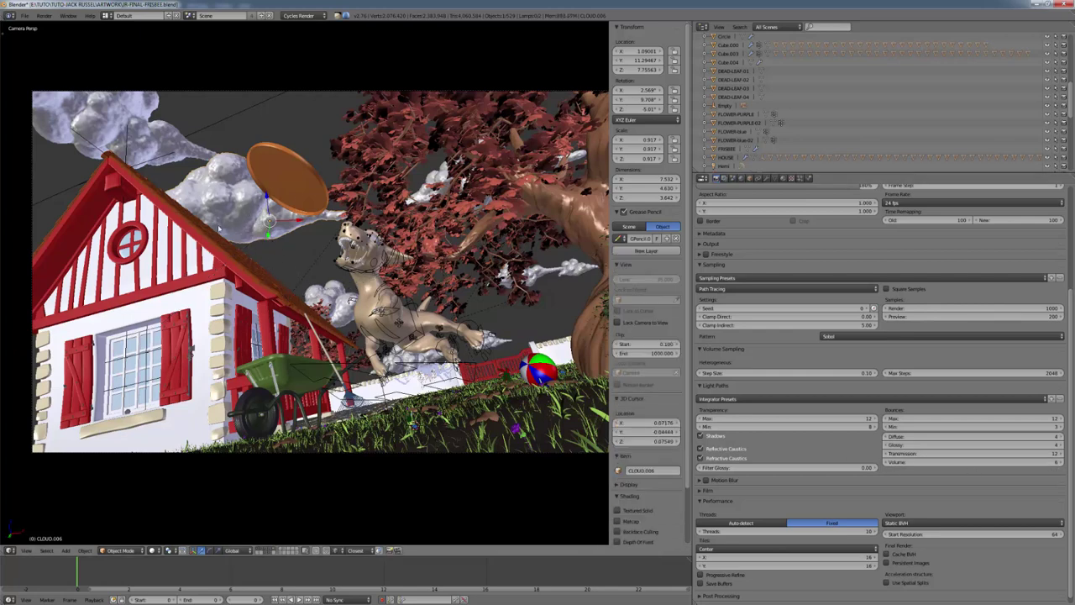
scroll(286, 242, "up", 1)
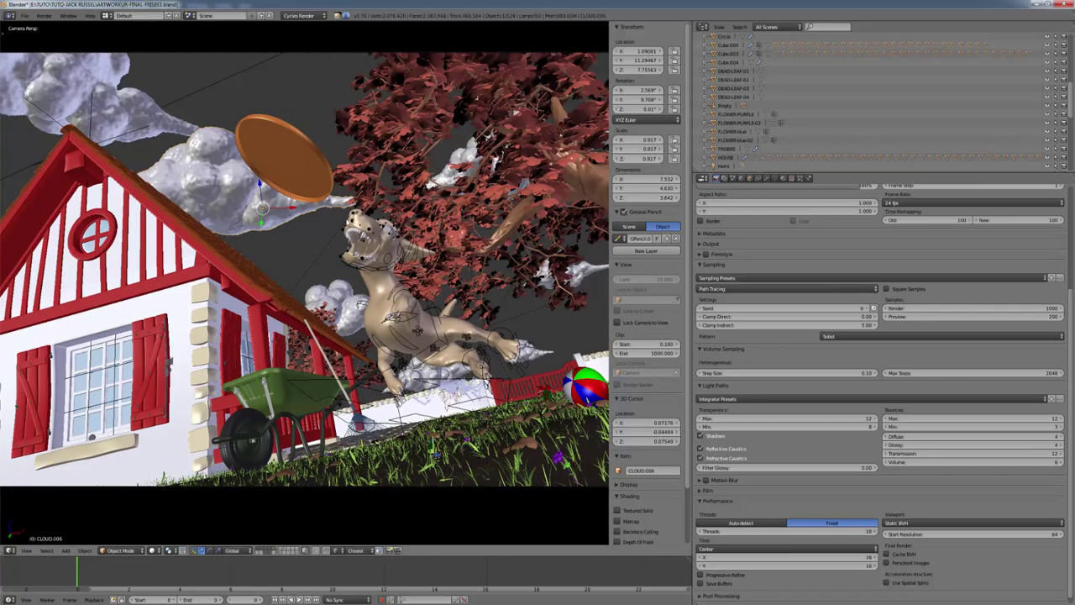
scroll(436, 389, "down", 2)
key("KP_0")
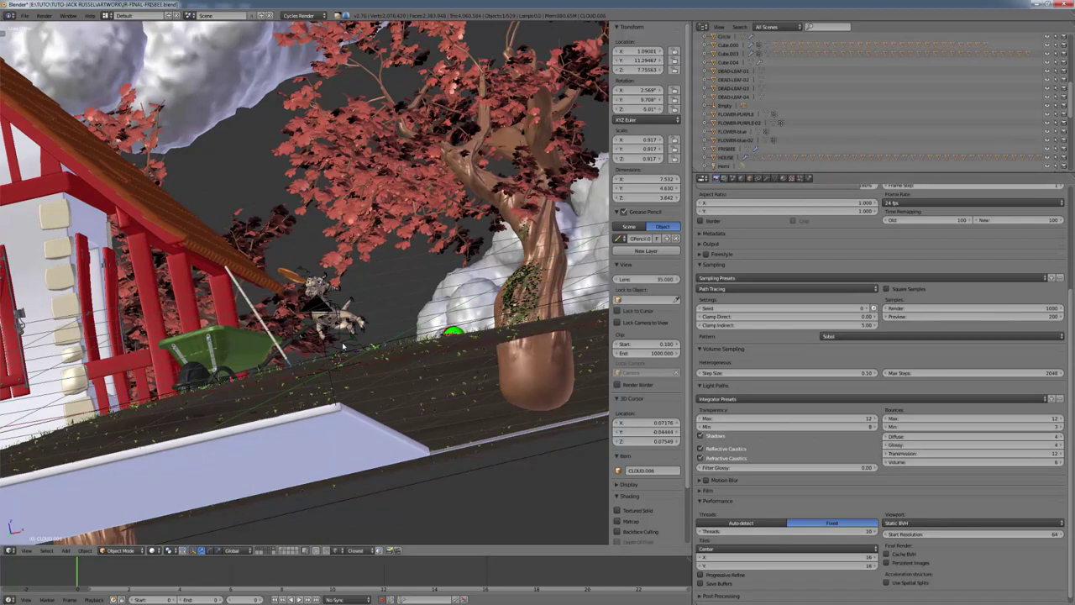
key("KP_0")
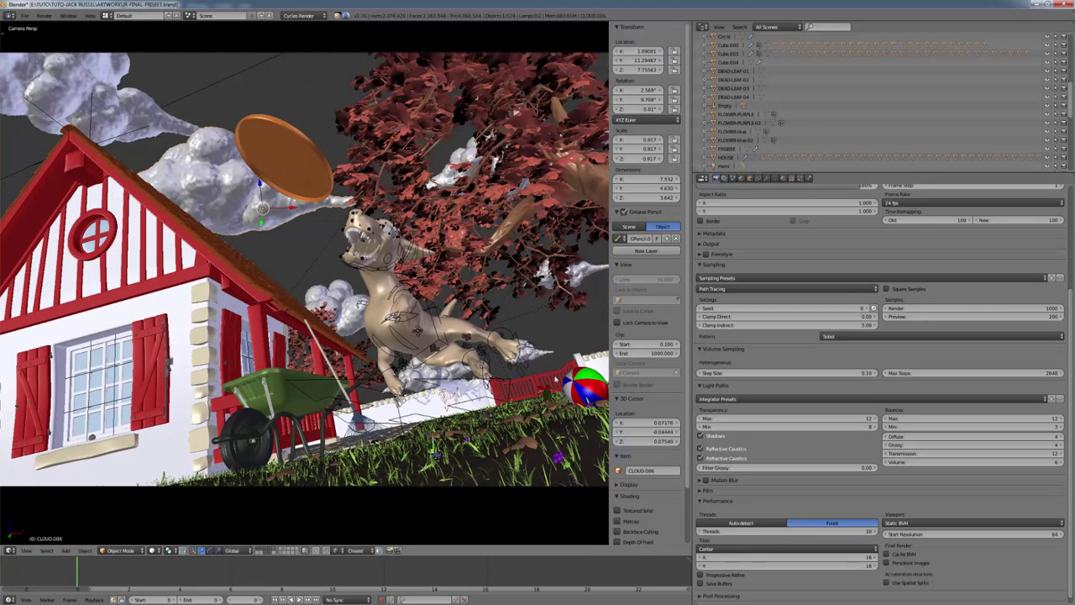
scroll(507, 411, "down", 1)
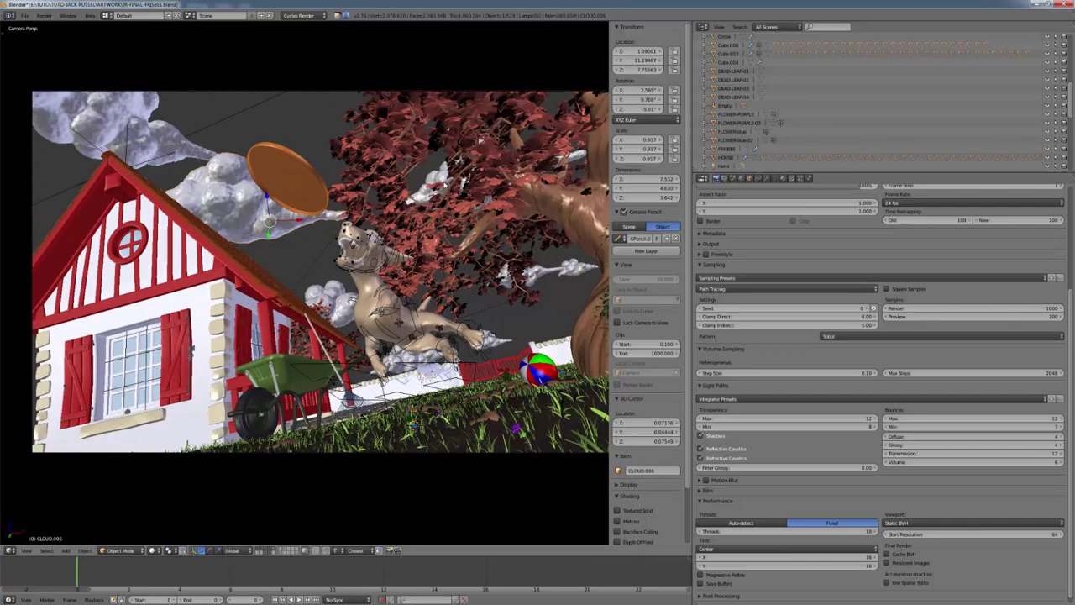
Look over the integrator presets in the Light Paths settings
left_click(818, 400)
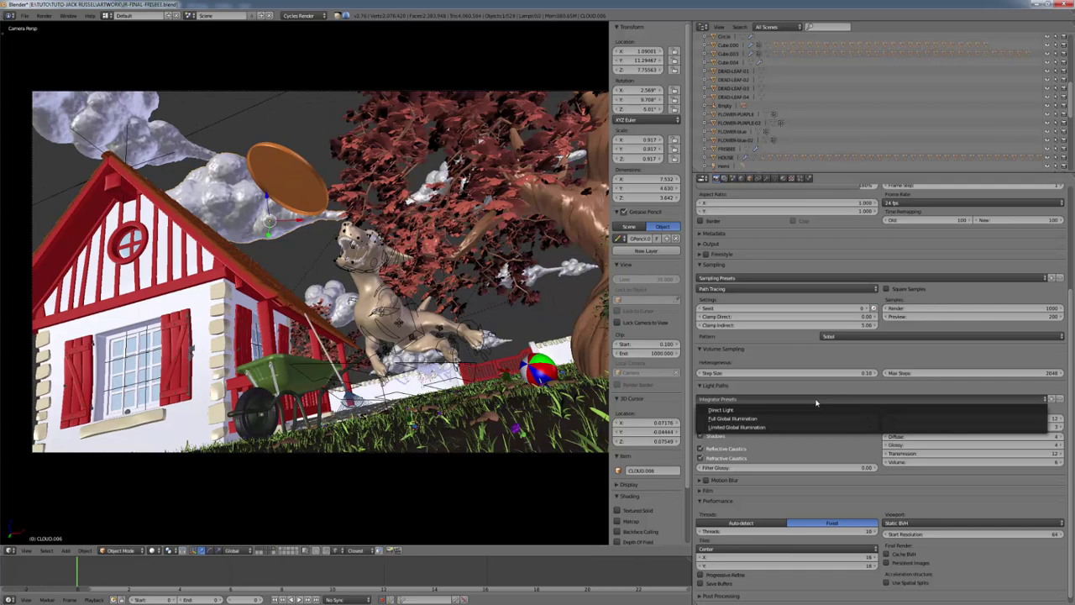
left_click(761, 420)
left_click(707, 385)
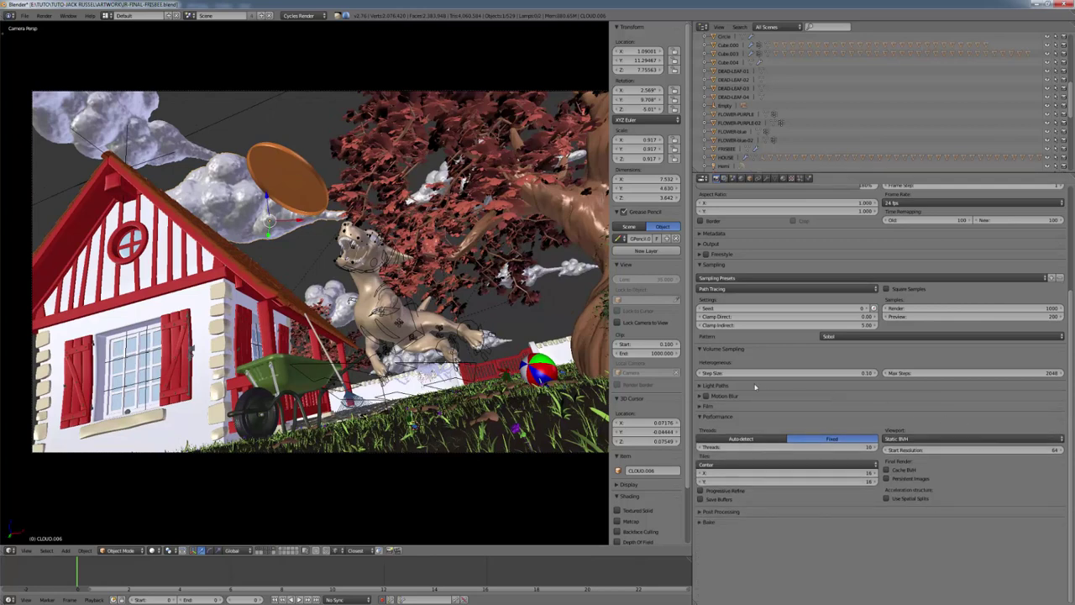
left_click(707, 386)
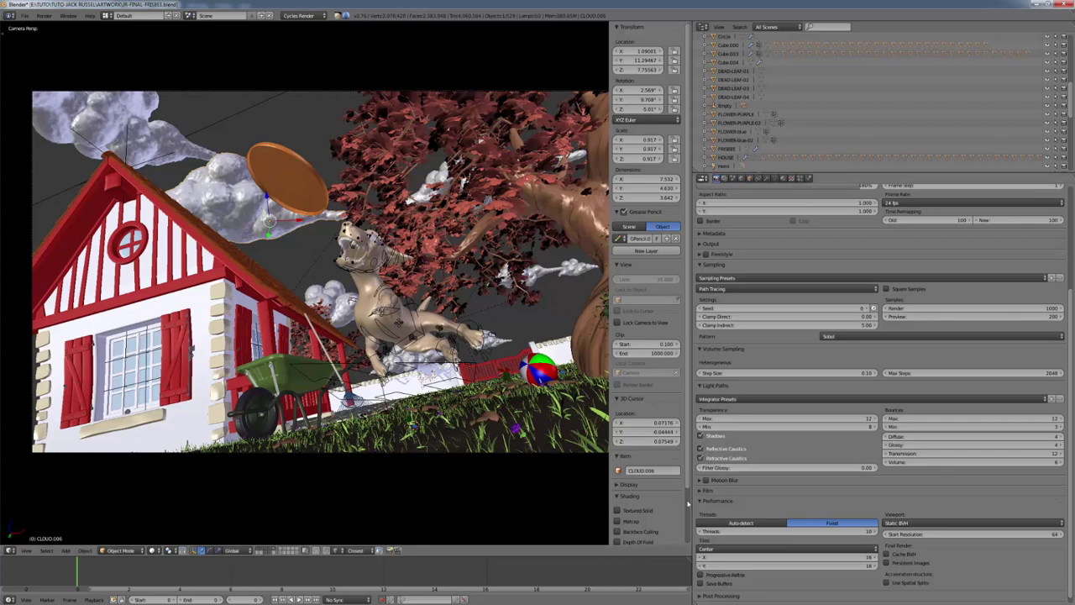
Expand the Film settings and examine the exposure, transparency and pixel filter values
left_click(708, 491)
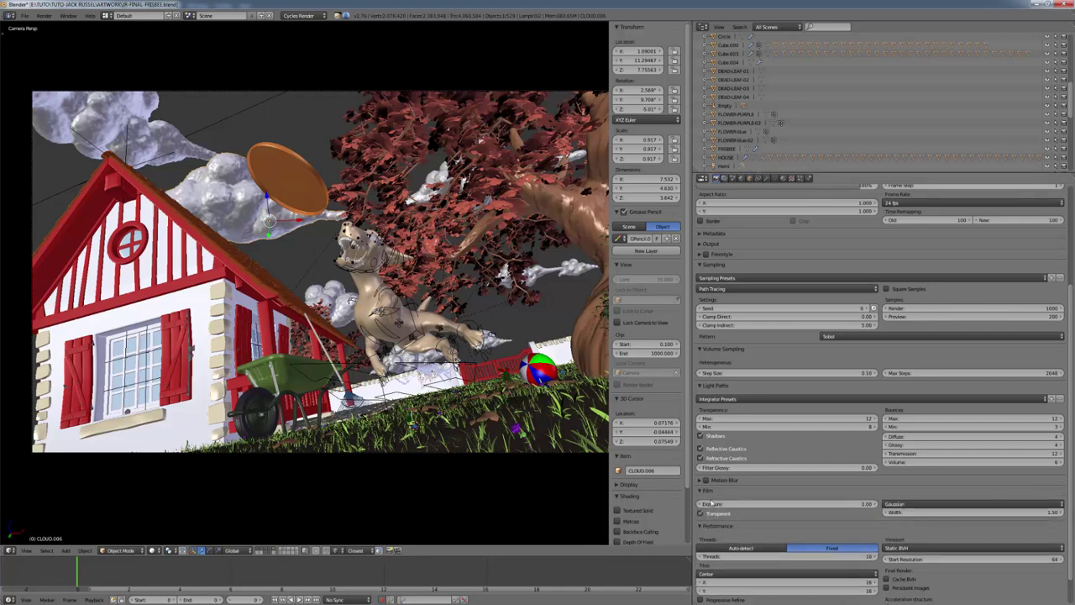
scroll(712, 504, "down", 1)
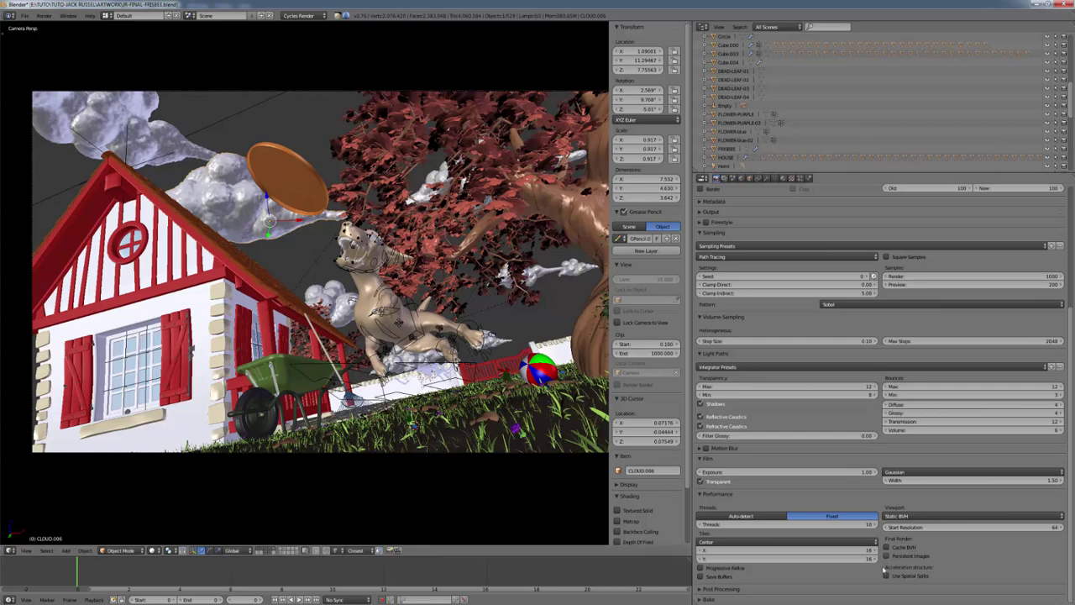
scroll(824, 574, "up", 5)
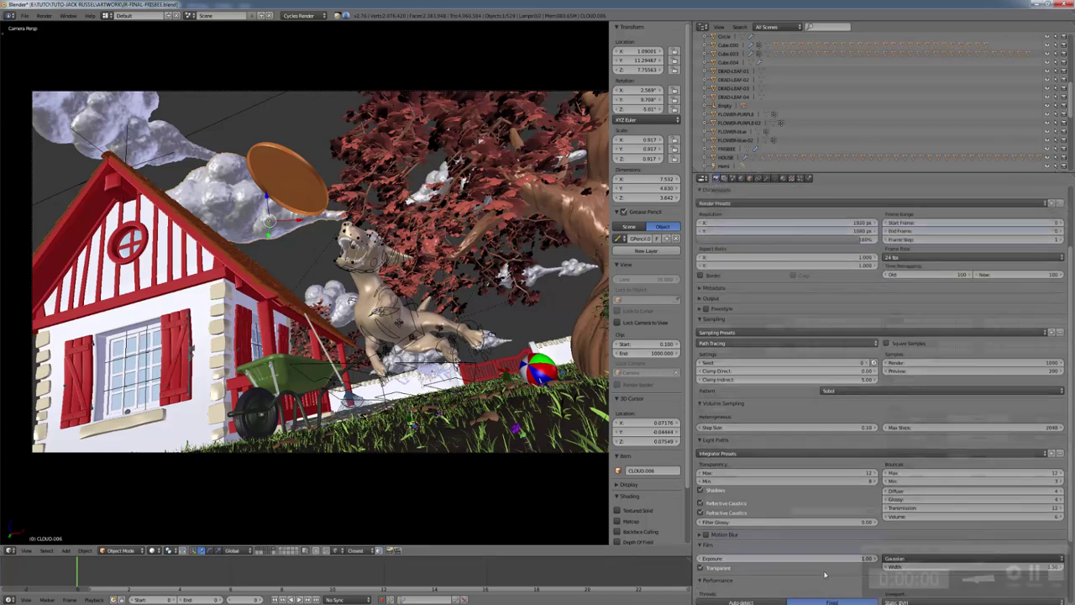
Display the scene's render layers and examine the house, tree and wall through the camera and from an orbited view
left_click(724, 179)
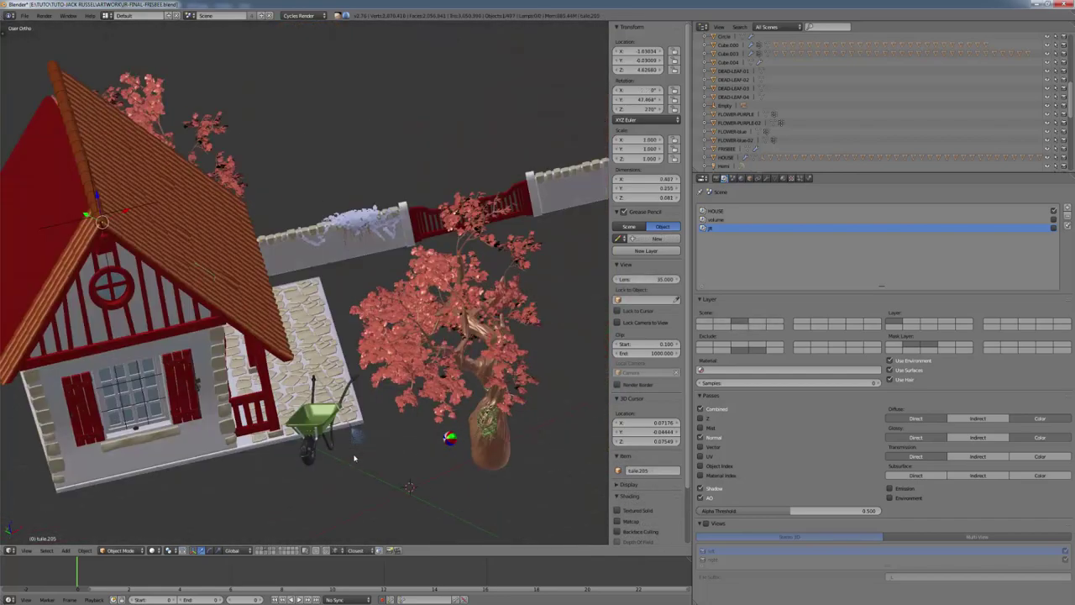
middle_click_drag(372, 440, 351, 429)
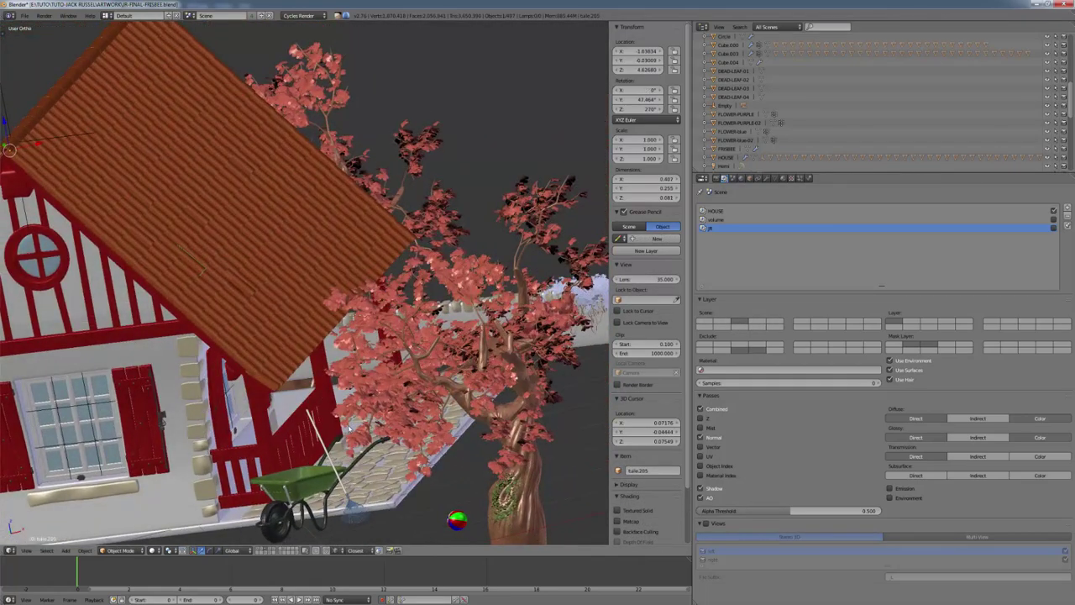
key("KP_0")
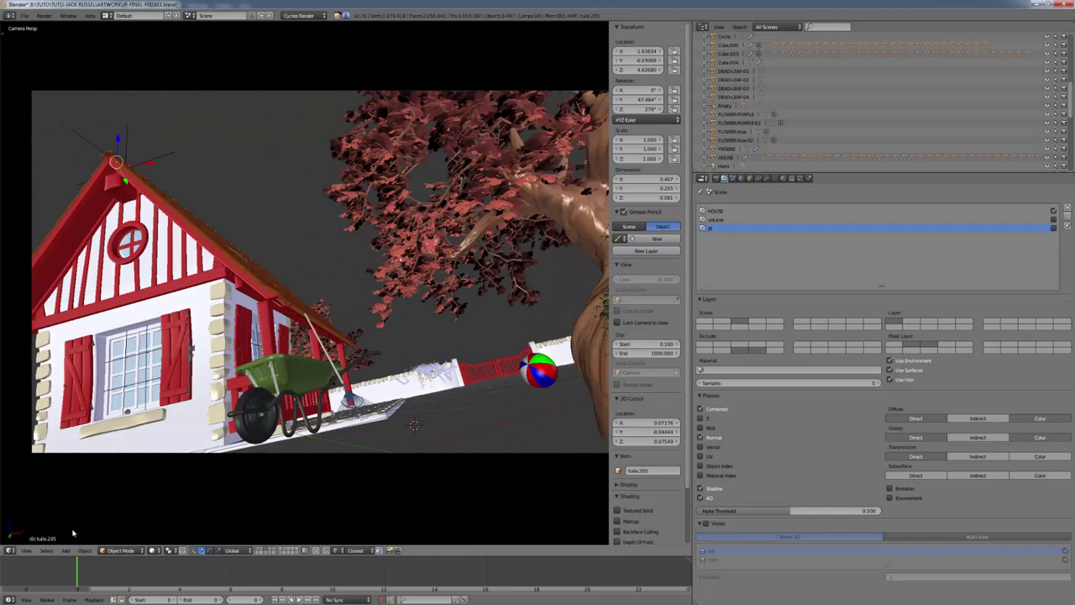
left_click(26, 550)
scroll(285, 296, "down", 2)
middle_click_drag(382, 314, 334, 319, "shift")
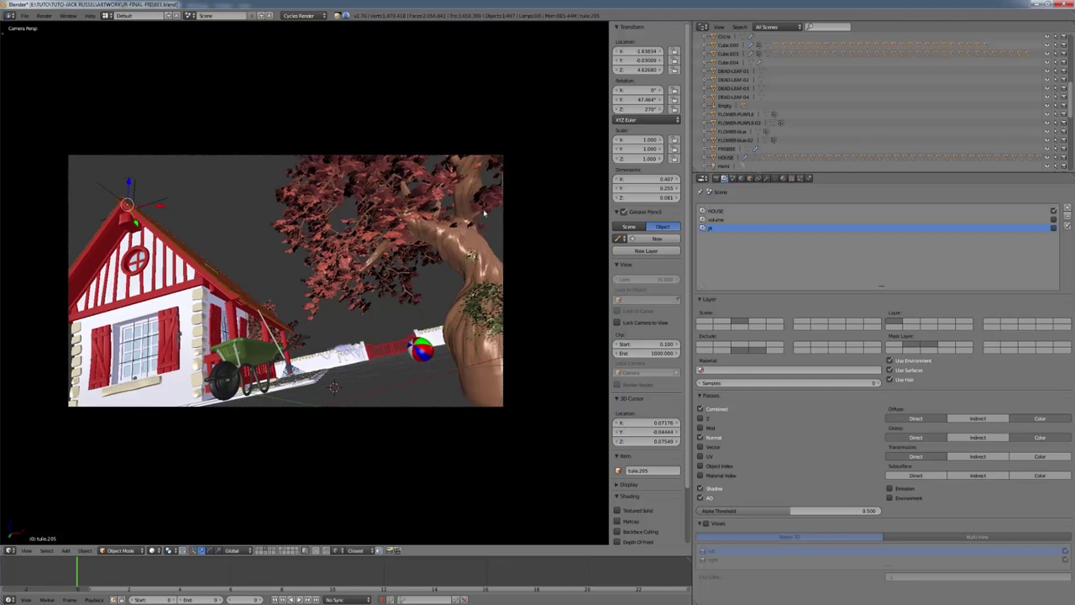
scroll(384, 363, "up", 1)
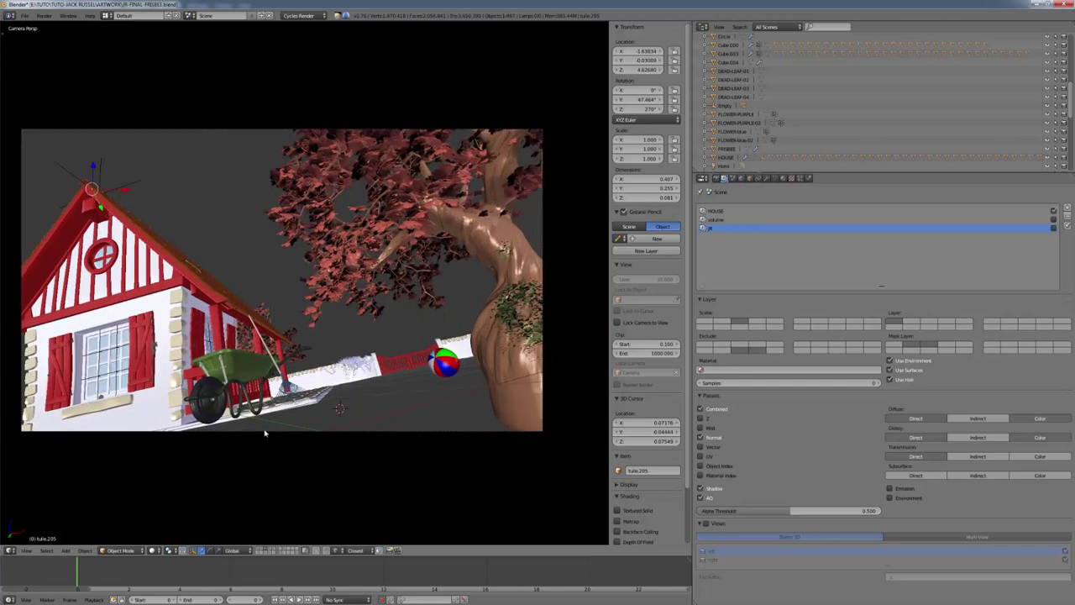
left_click(10, 550)
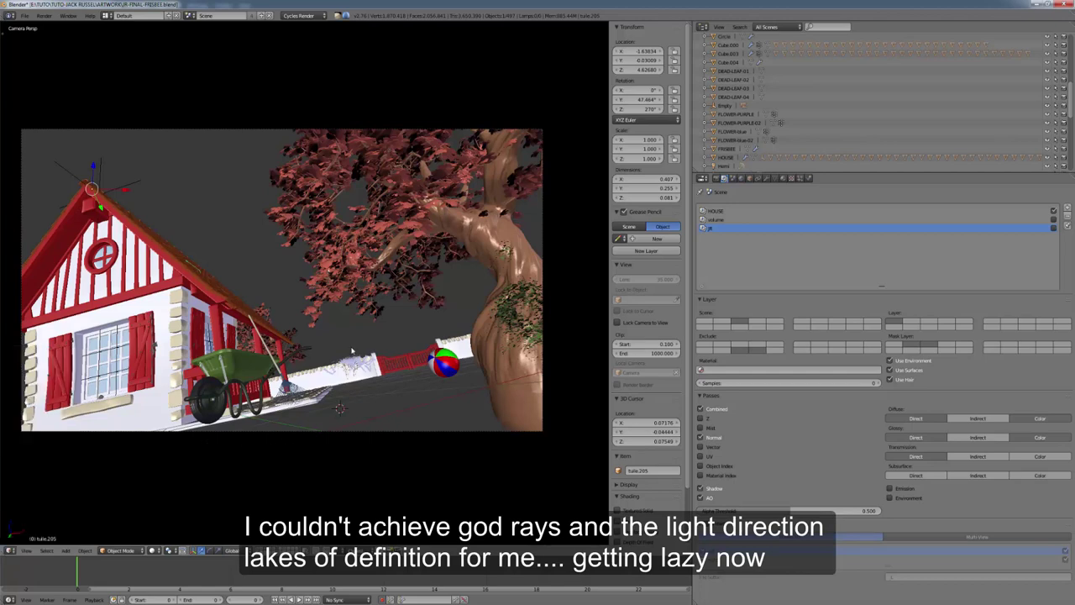
scroll(350, 348, "down", 1)
scroll(328, 355, "up", 2)
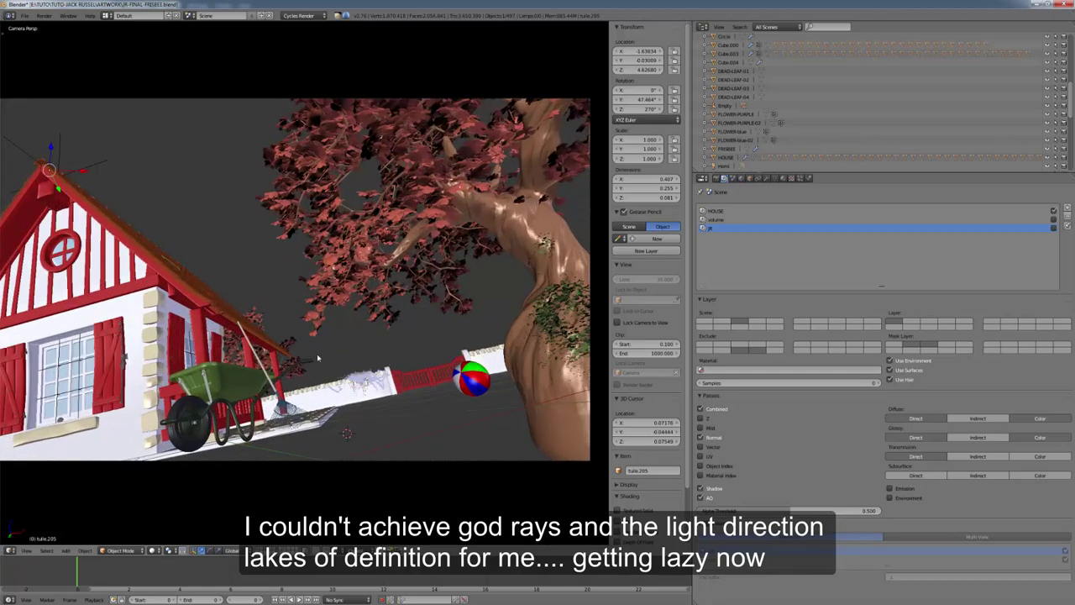
middle_click_drag(308, 365, 245, 322)
Switch the 3D view to the Node Editor and display the World shader nodes around the Environment Texture
left_click(11, 550)
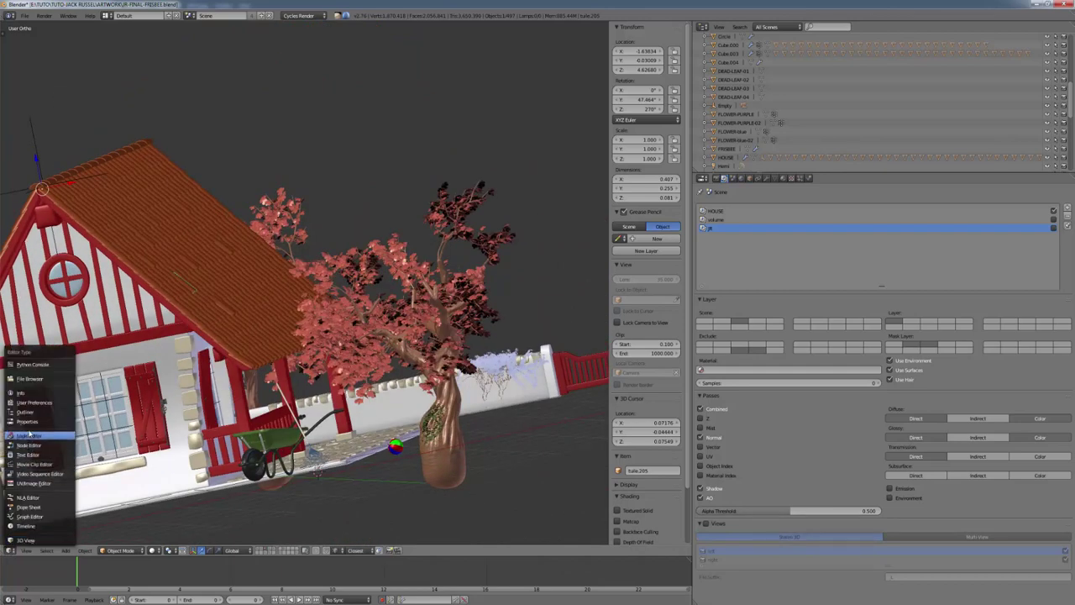
left_click(70, 444)
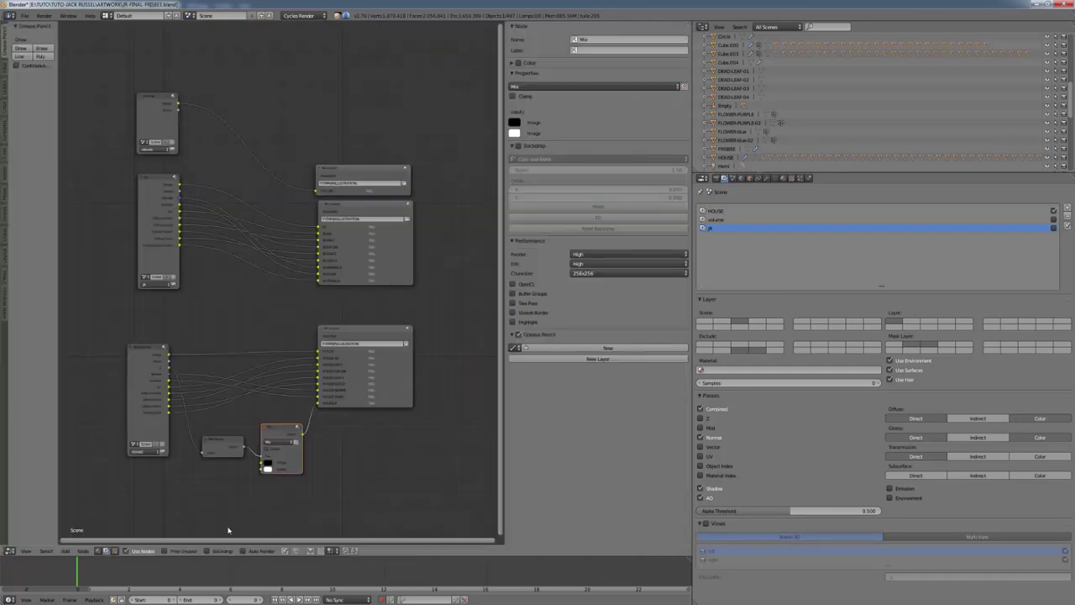
left_click(115, 551)
middle_click_drag(228, 446, 304, 427)
scroll(394, 416, "up", 5)
middle_click_drag(292, 160, 145, 84)
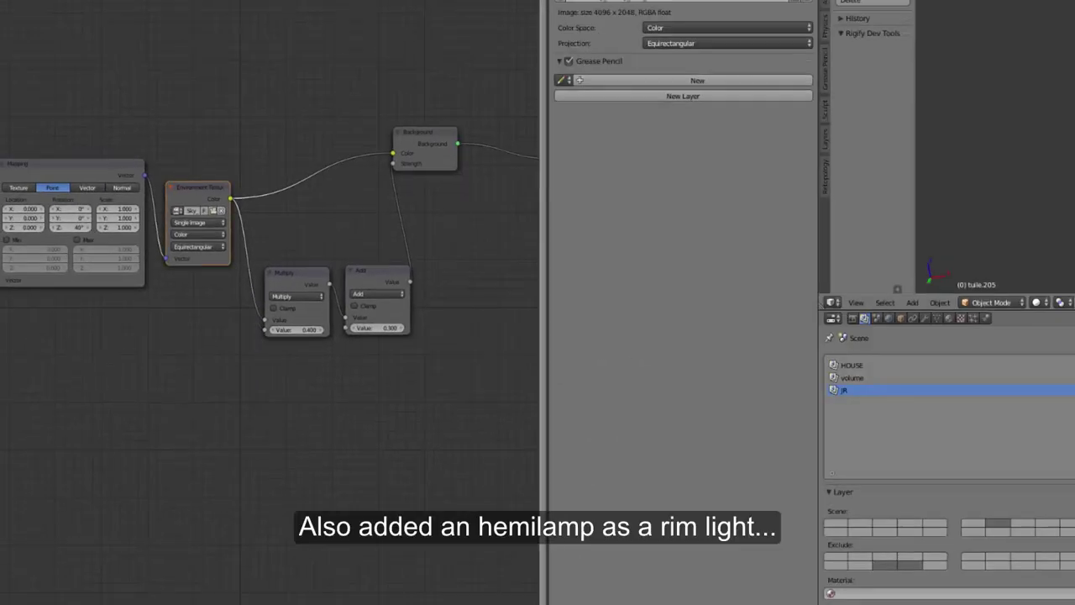
Preview the reflective sphere in rendered shading and bring the World's mapping and environment nodes into sight
key("shift+z")
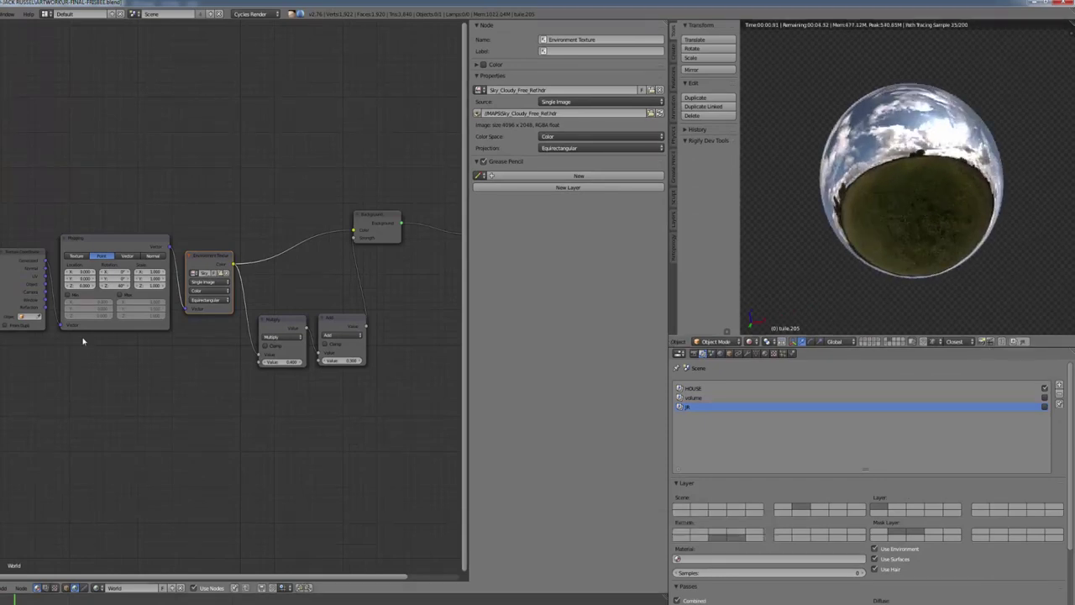
scroll(863, 195, "down", 2)
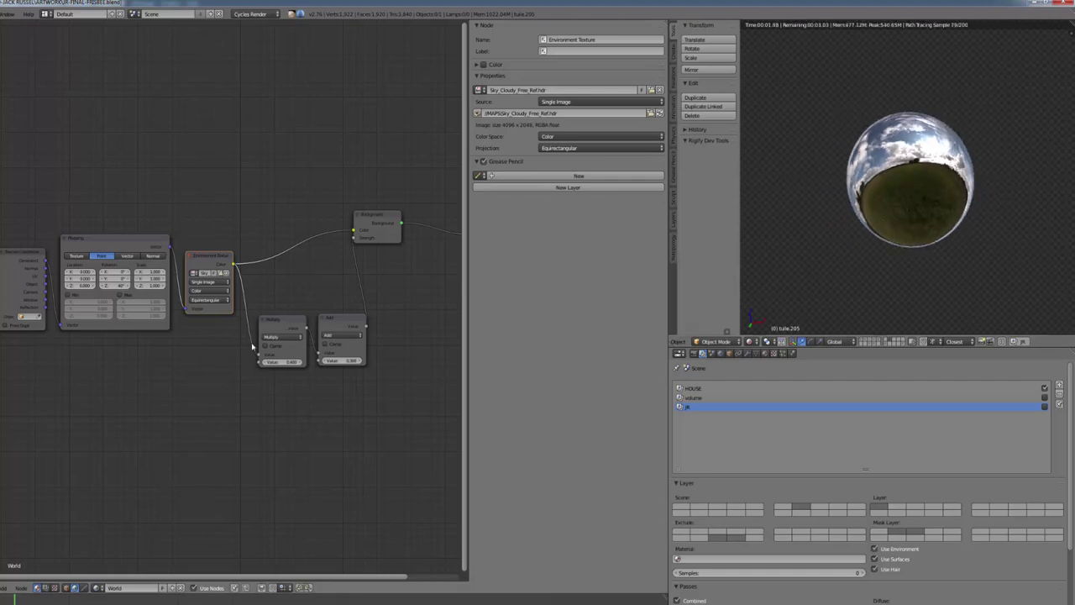
scroll(163, 391, "down", 2)
scroll(209, 423, "up", 1)
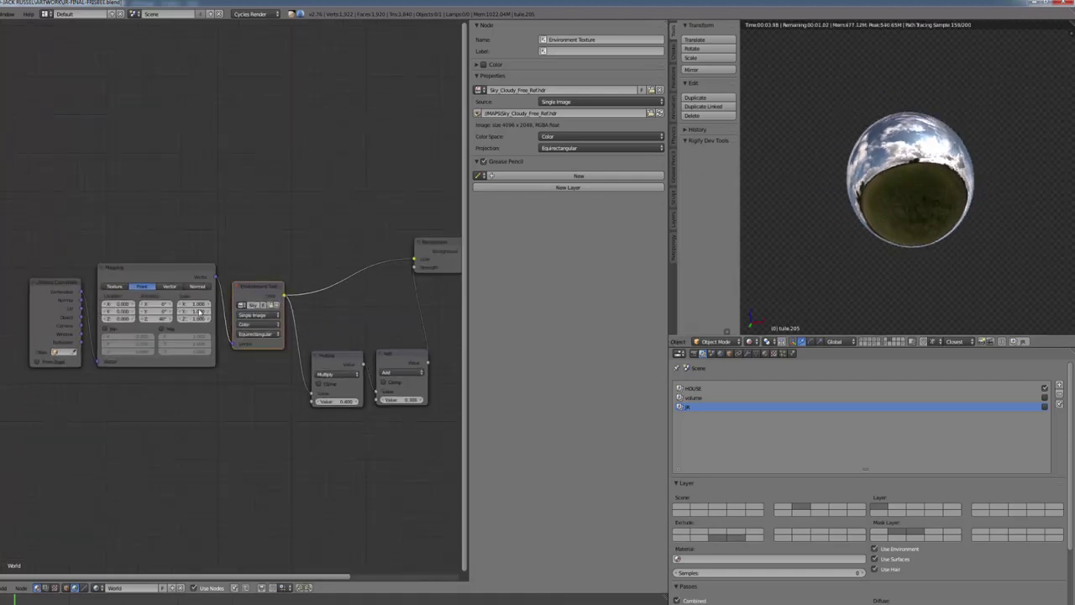
Try rotating the sky environment about Z in the Mapping node, and return the rotation to 40°
left_click(150, 279)
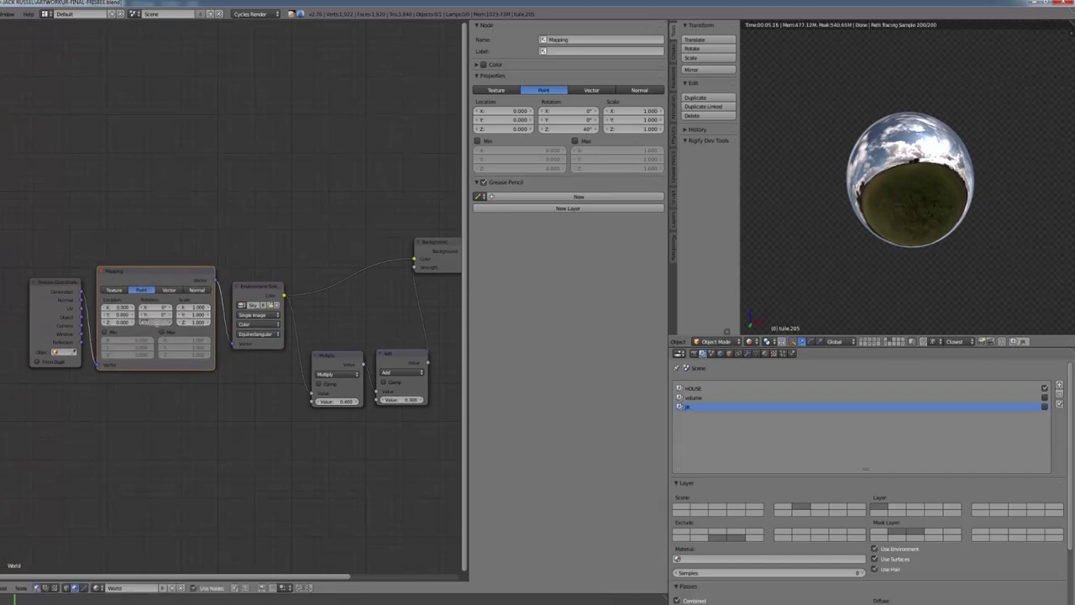
left_click_drag(156, 322, 220, 288)
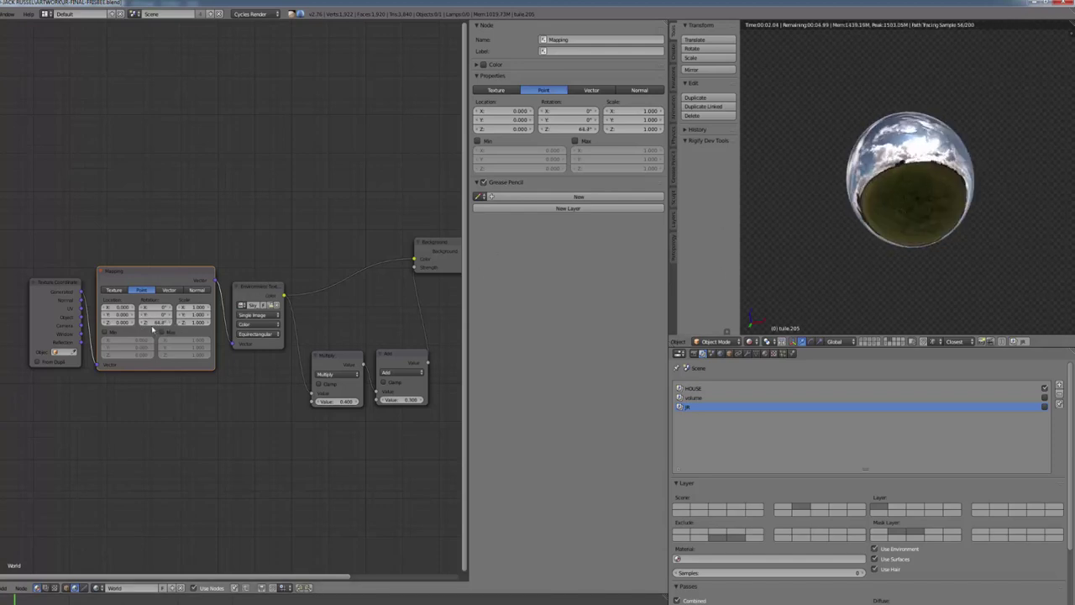
left_click_drag(153, 330, 172, 330)
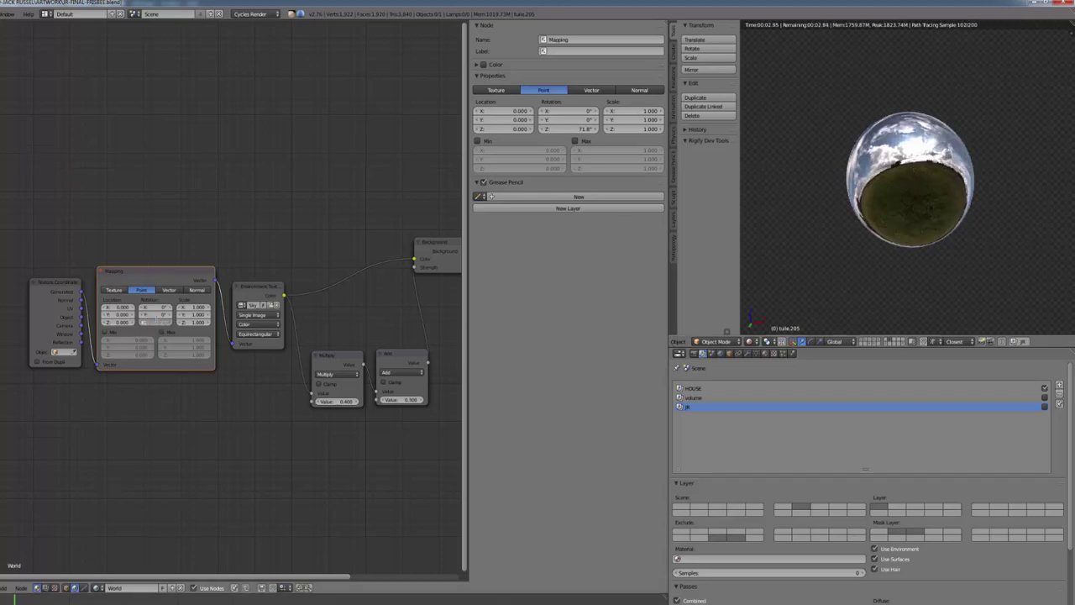
key("Return")
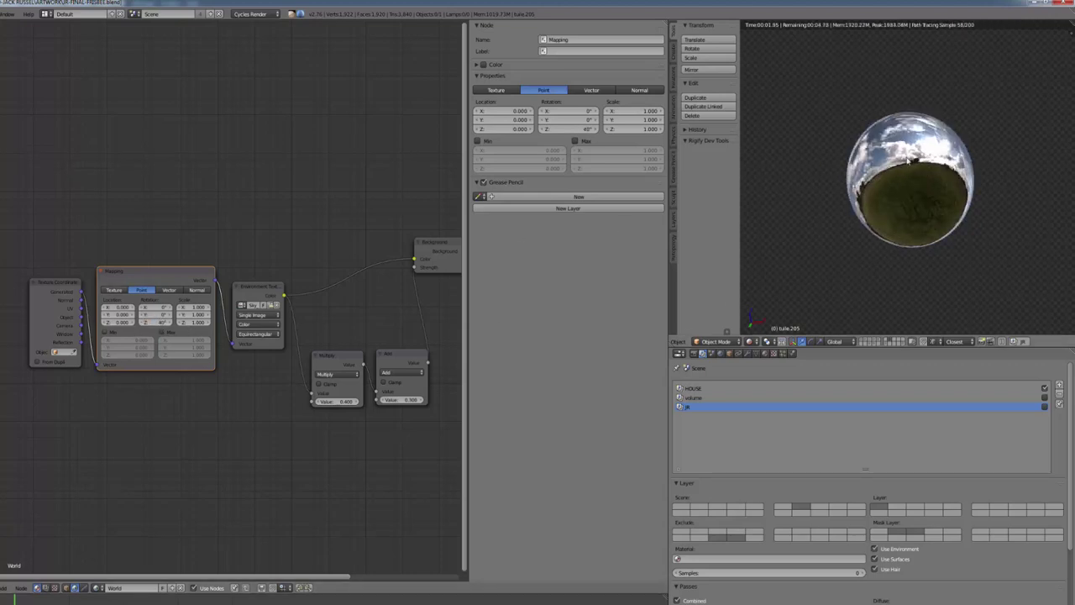
Select the Environment Texture node and move the Multiply and Add nodes up closer to it
middle_click_drag(250, 505, 193, 472)
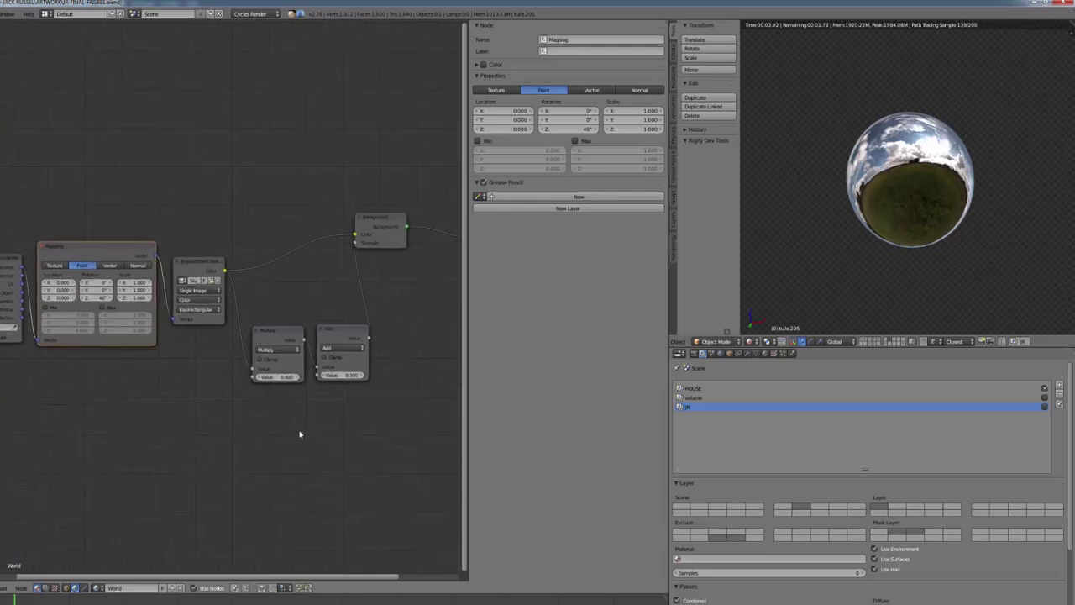
middle_click_drag(300, 434, 222, 442)
left_click(112, 259)
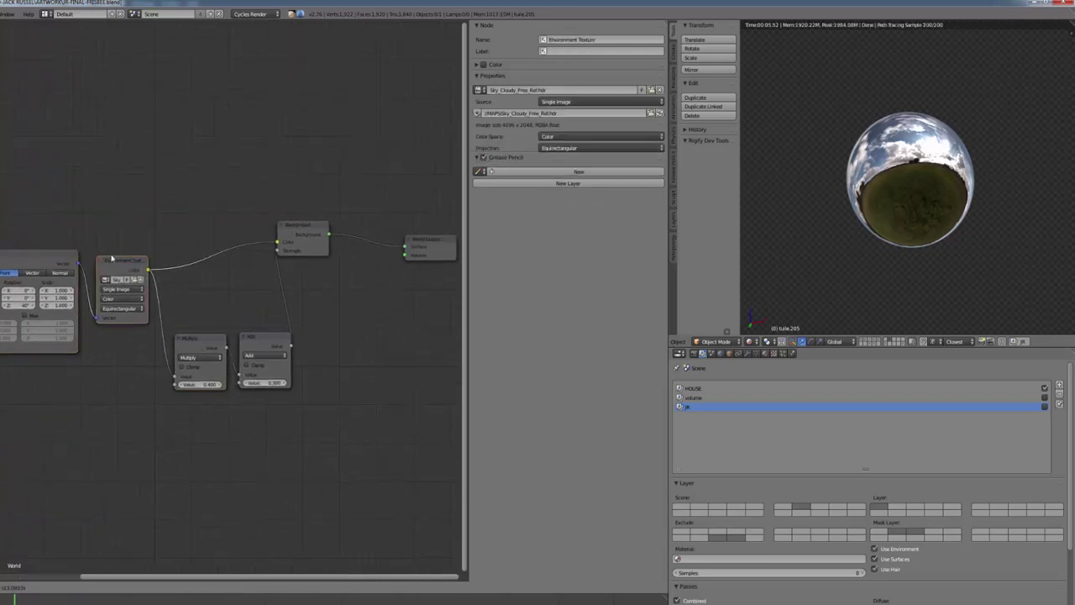
left_click_drag(176, 336, 167, 299)
left_click_drag(271, 344, 262, 304)
middle_click_drag(184, 300, 226, 304)
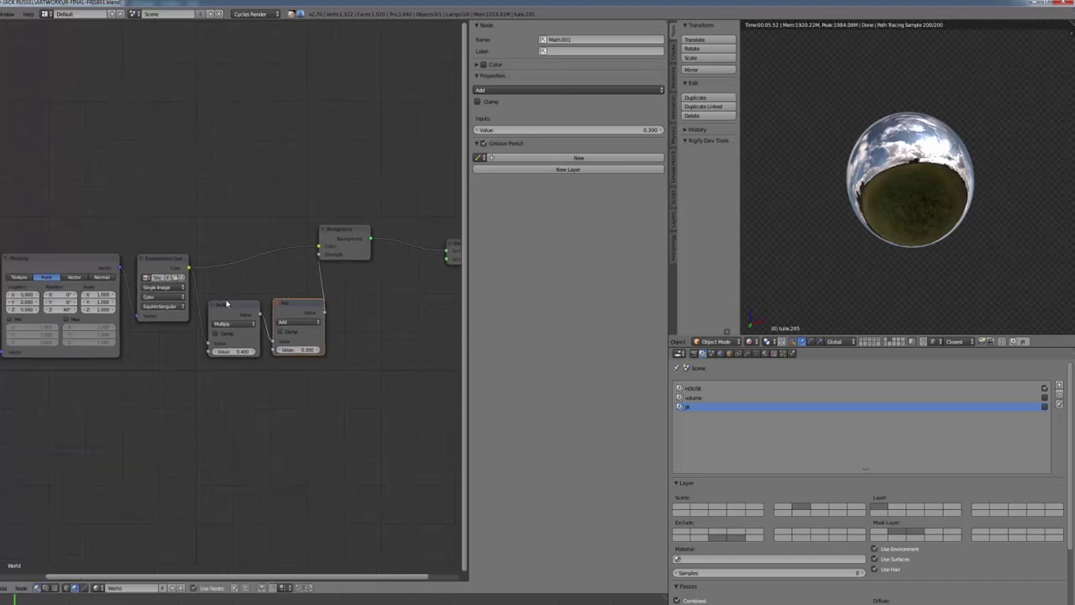
Select the Multiply node, nudge the Add node down, and move the Background node closer to the World Output
left_click(226, 303)
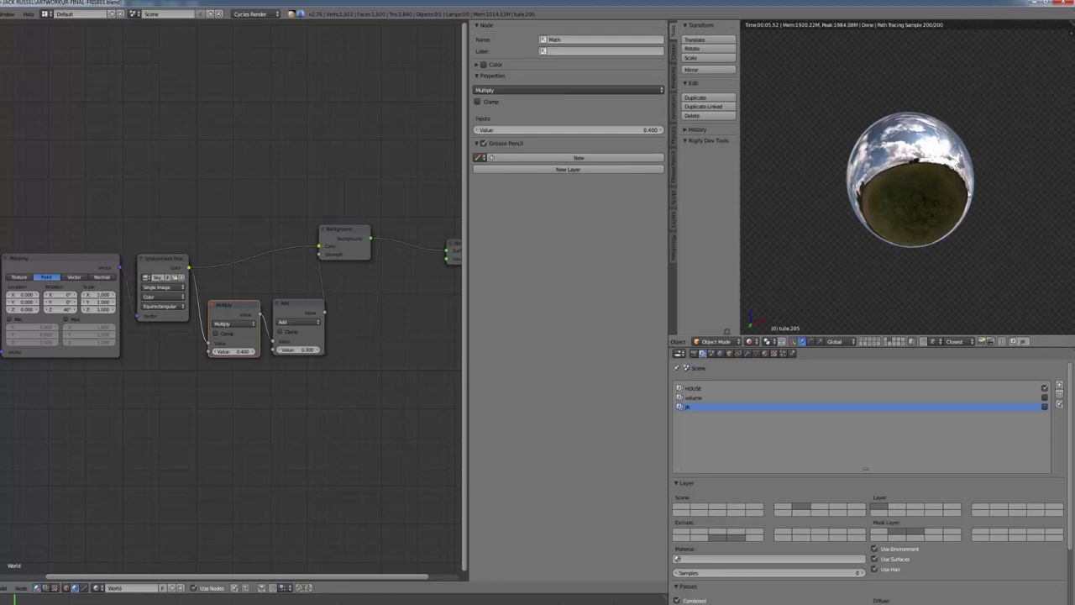
left_click_drag(291, 309, 289, 316)
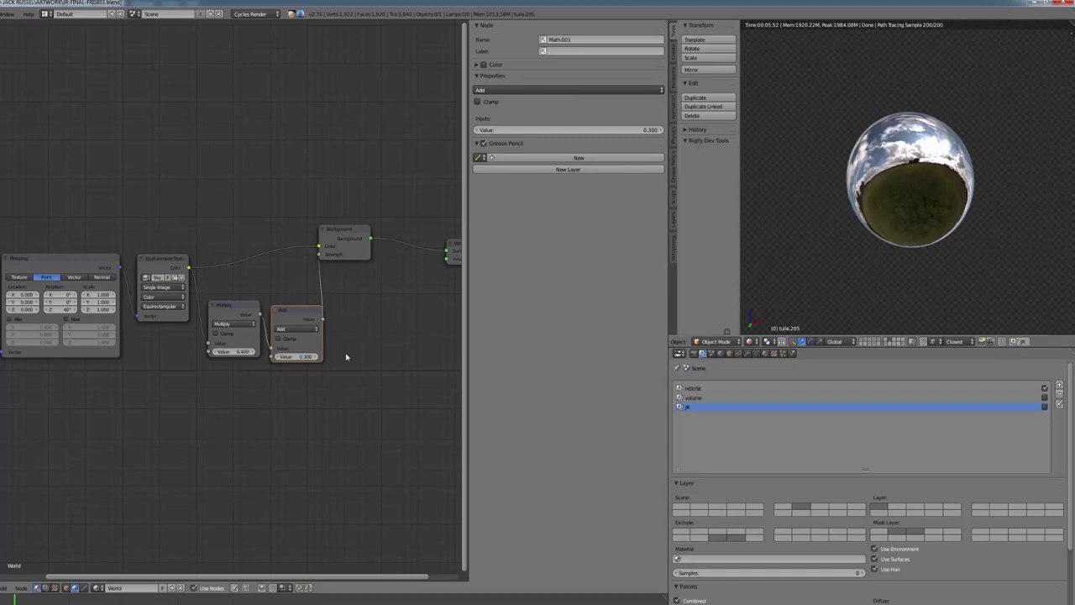
middle_click_drag(348, 307, 286, 298)
left_click_drag(293, 238, 311, 247)
scroll(329, 374, "up", 3)
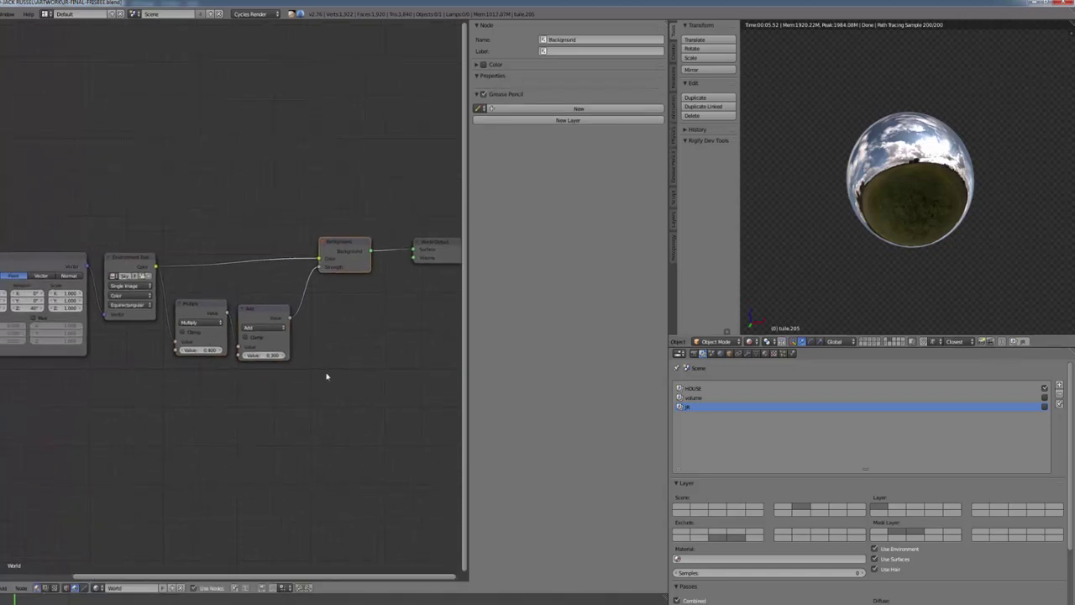
scroll(287, 268, "down", 5)
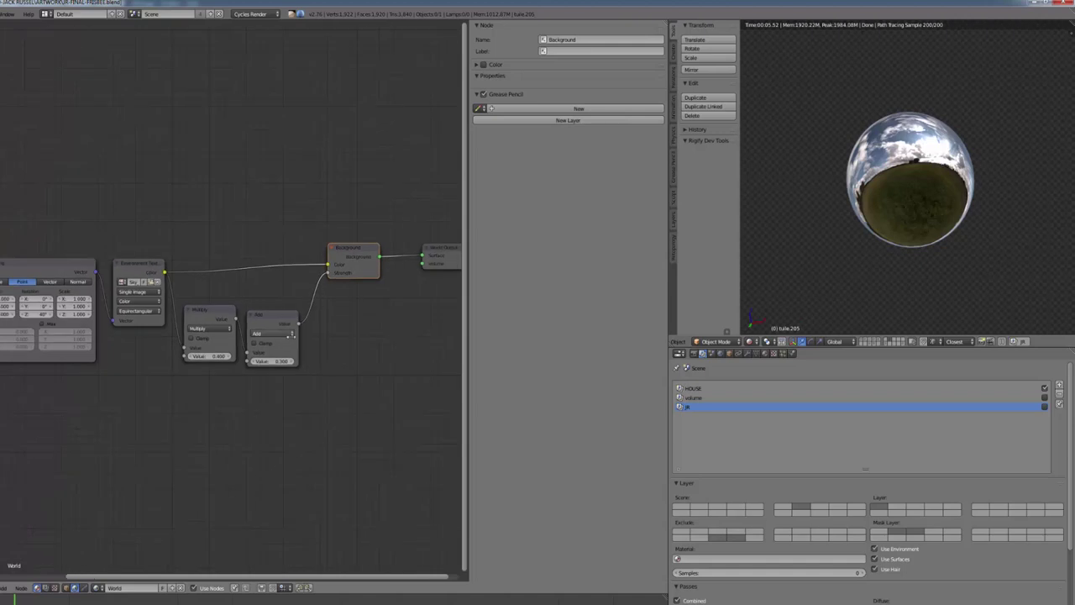
middle_click_drag(287, 332, 311, 363)
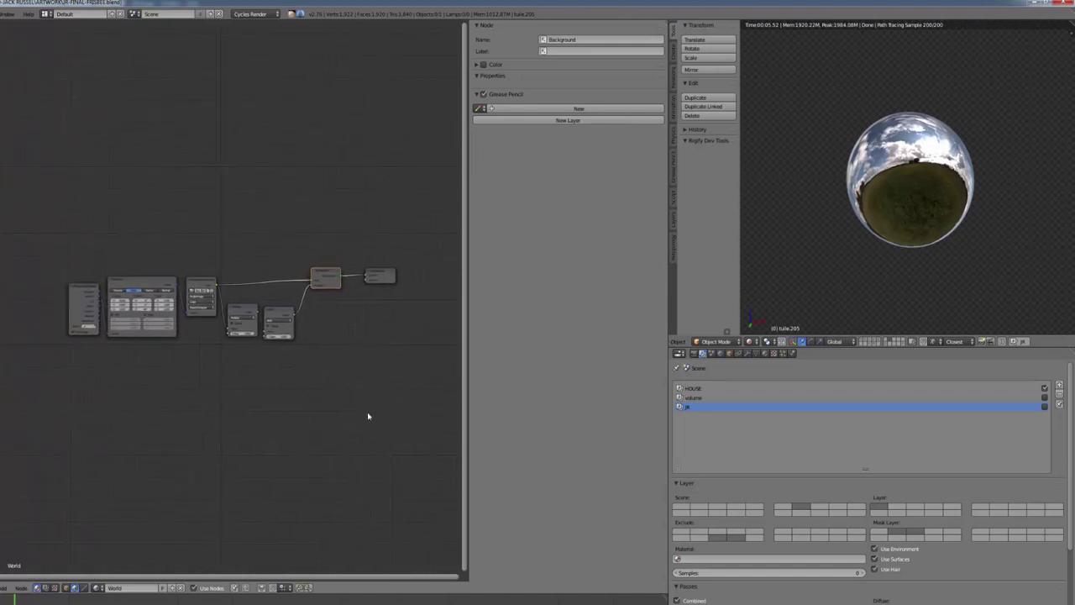
scroll(368, 416, "up", 2)
middle_click_drag(355, 382, 294, 392)
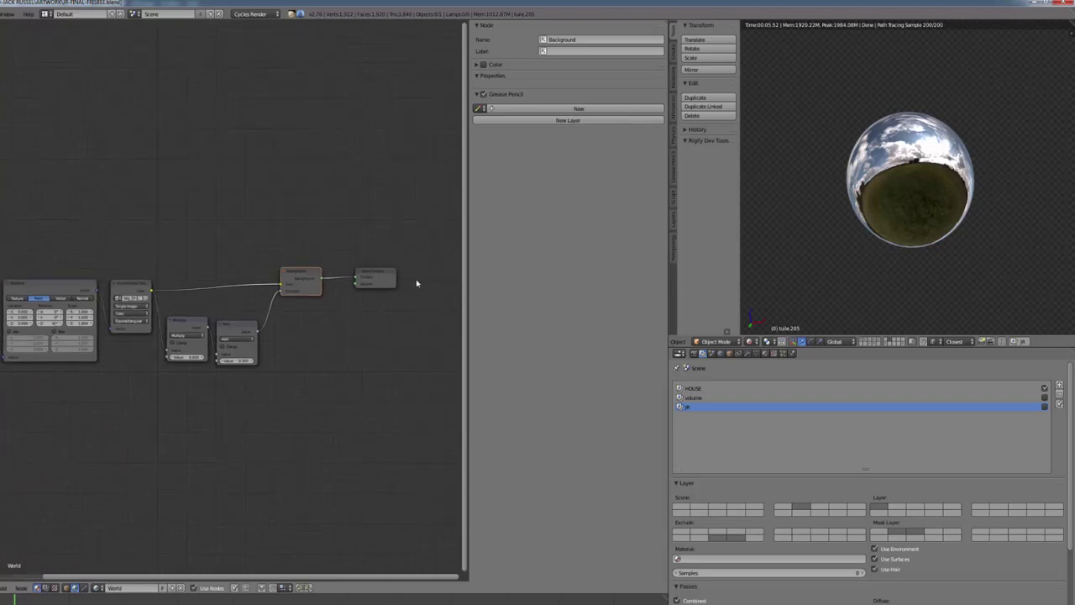
middle_click_drag(80, 350, 140, 347)
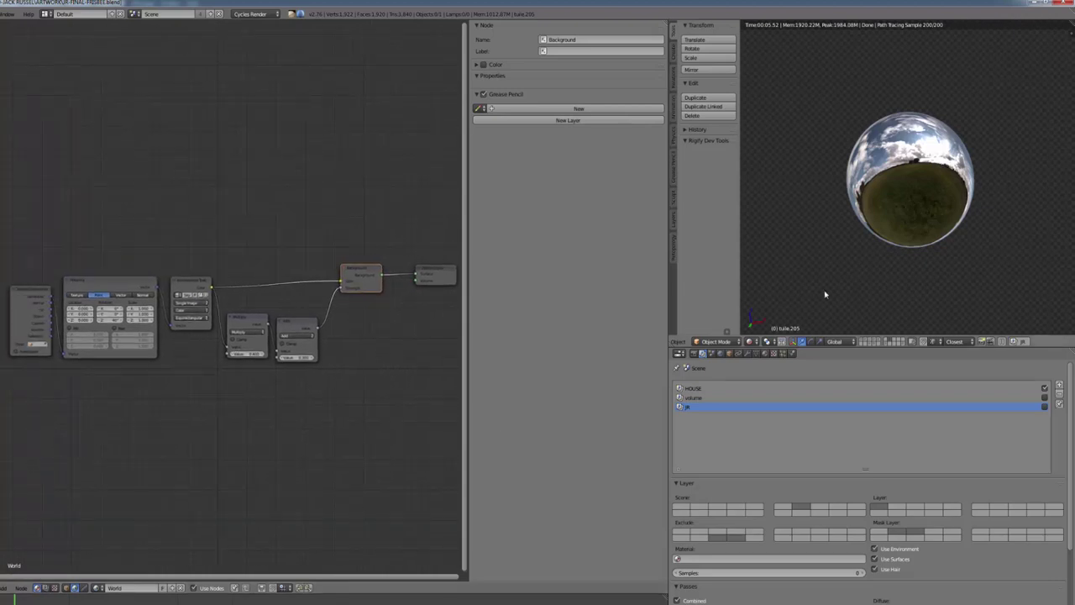
scroll(139, 288, "down", 2)
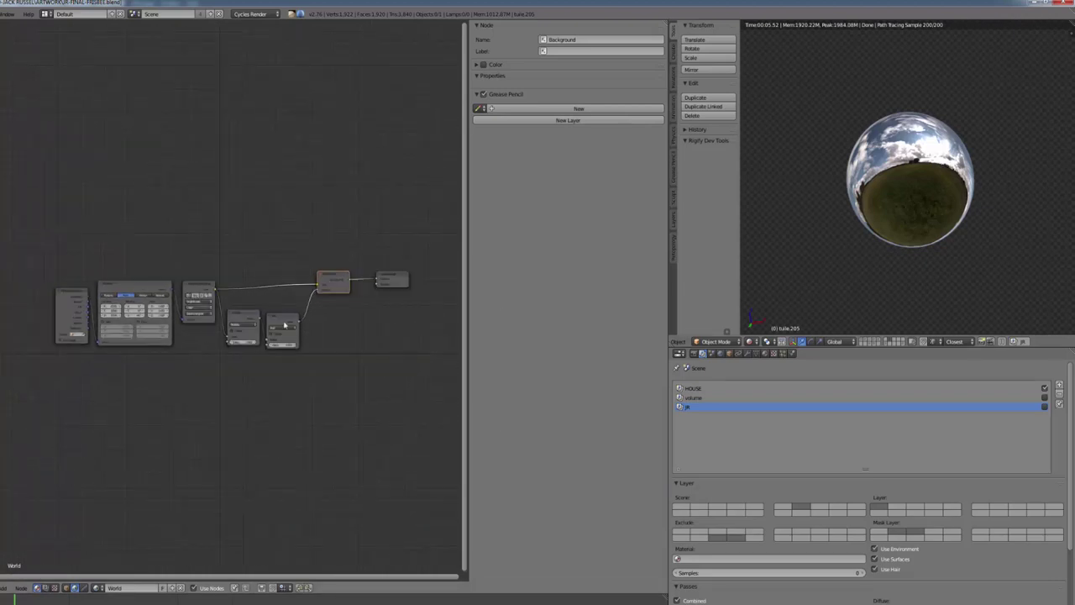
mouse_move(304, 324)
middle_mouse_down()
mouse_move(253, 360)
mouse_move(318, 329)
middle_mouse_up()
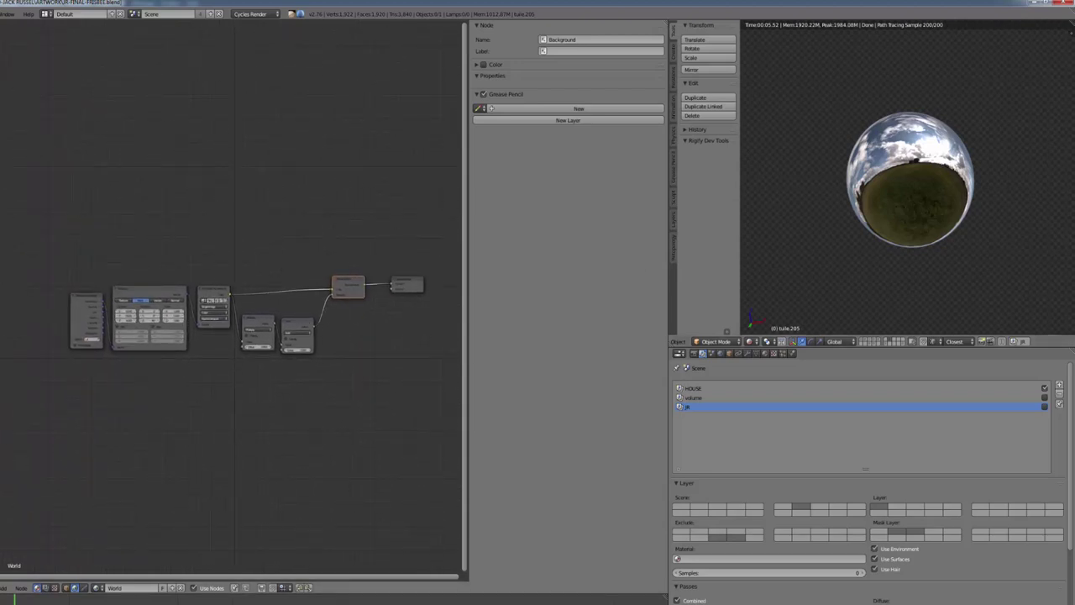
Change the World node editor area to a 3D view, show the roof tile layer and select the large tiled roof slope
left_click(5, 587)
left_click(7, 576)
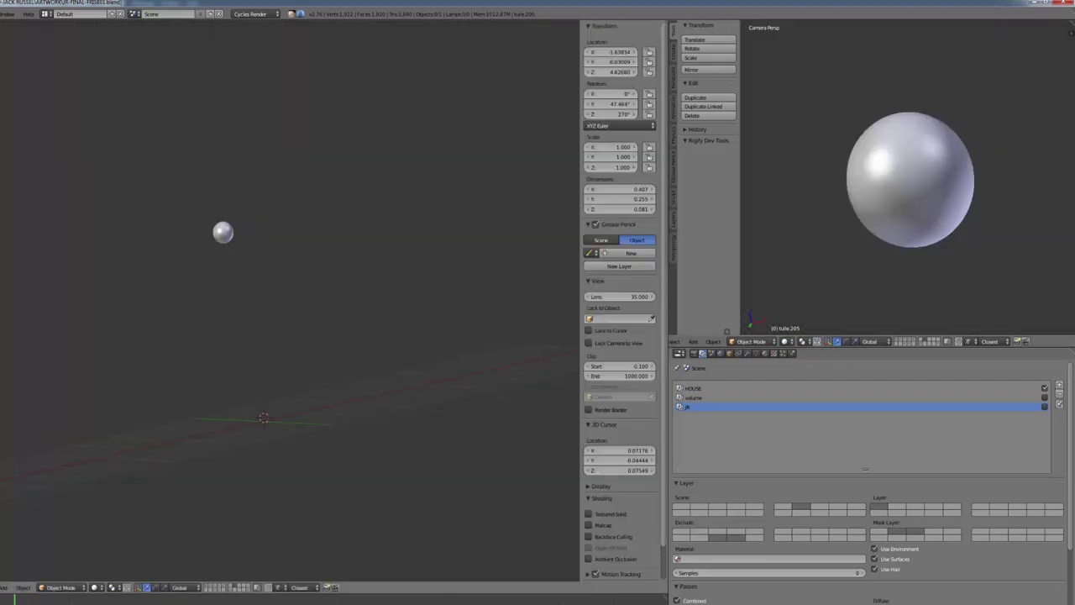
left_click(234, 590)
left_click(248, 590)
scroll(289, 417, "down", 2)
right_click(268, 276)
scroll(225, 389, "up", 5)
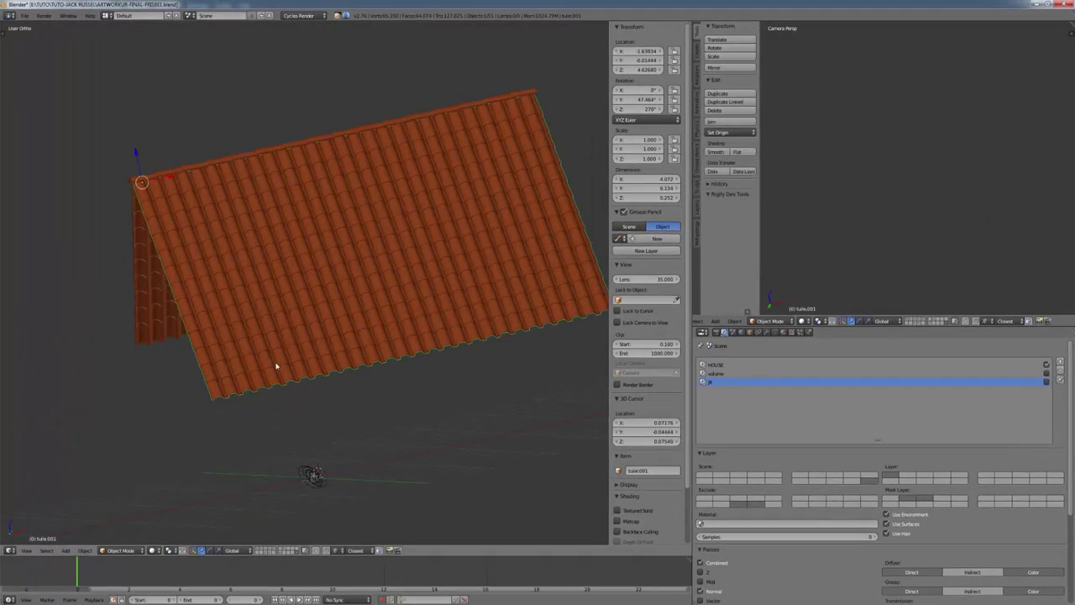
Open the modifiers of the selected roof slope and expand both Array modifiers to show their counts and relative offsets
middle_click_drag(275, 366, 350, 365)
left_click(766, 332)
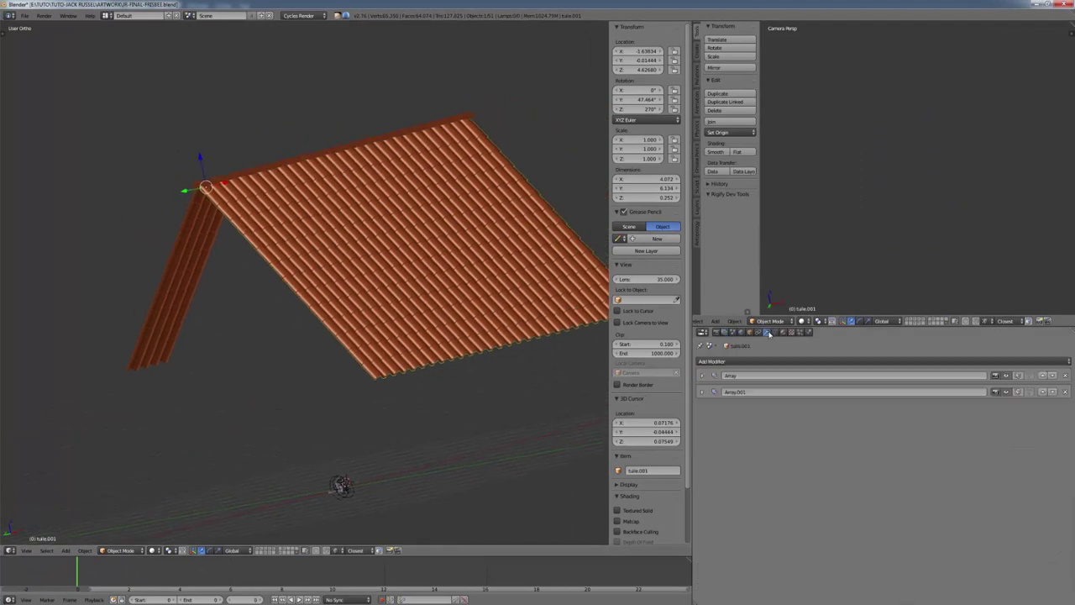
left_click(702, 376)
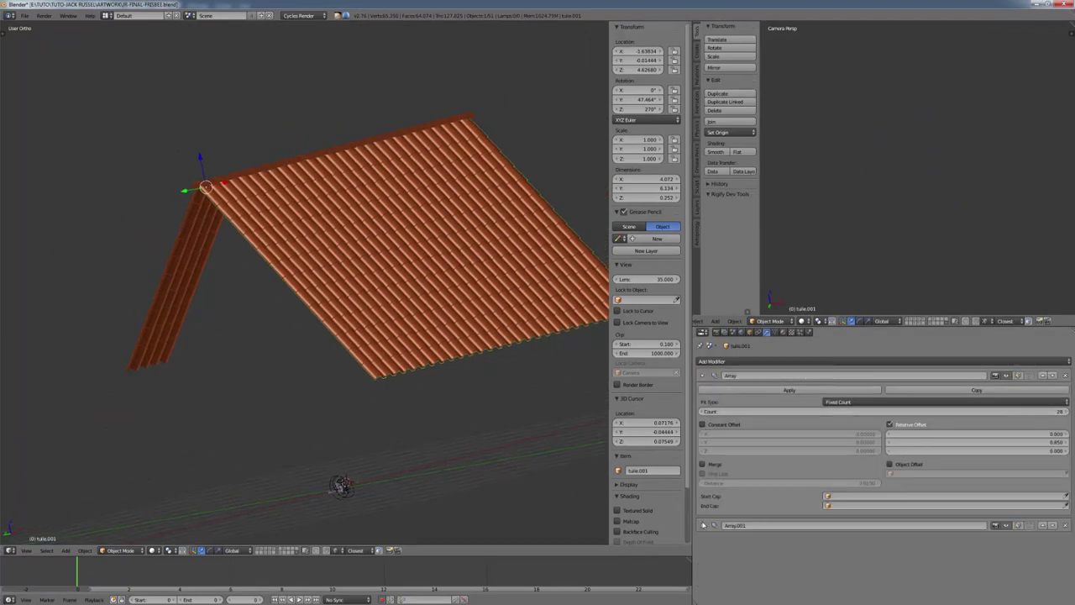
left_click(704, 525)
scroll(840, 470, "down", 2)
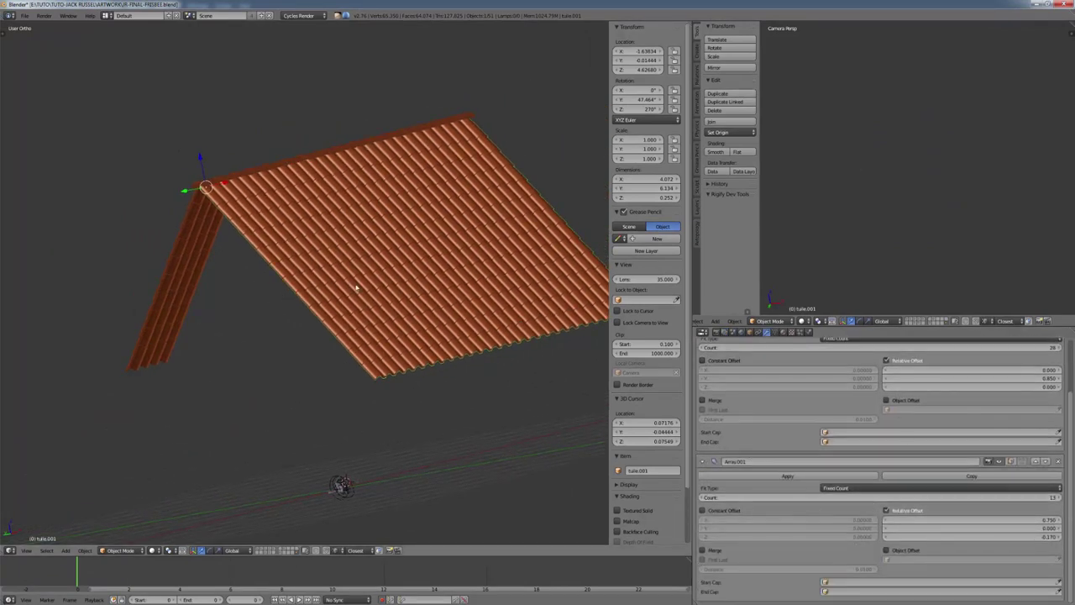
Frame the tiled roof in the second viewport, preview it in rendered shading, and return to solid shading
middle_click_drag(356, 288, 246, 324, "shift")
middle_click_drag(892, 229, 989, 281)
scroll(923, 252, "up", 5)
middle_click_drag(989, 282, 902, 186, "shift")
scroll(905, 192, "up", 5)
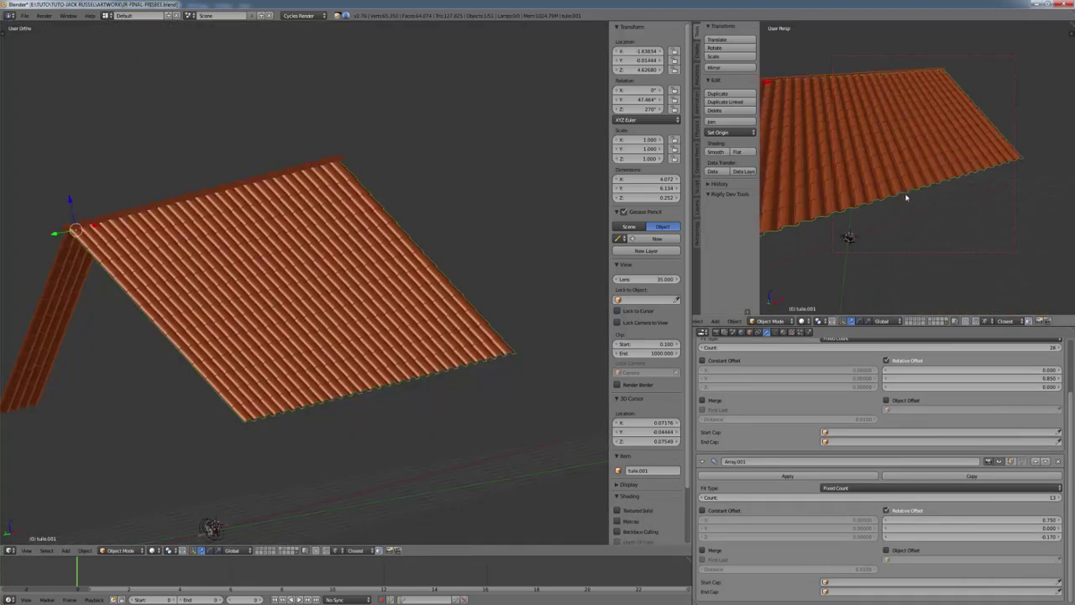
key("shift+z")
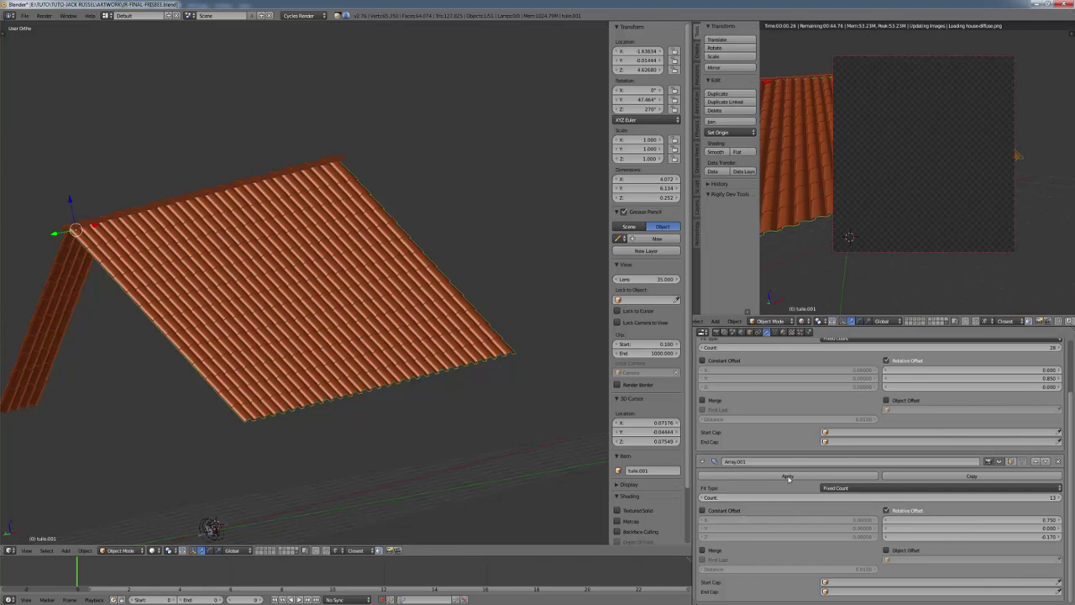
middle_click_drag(878, 236, 902, 264)
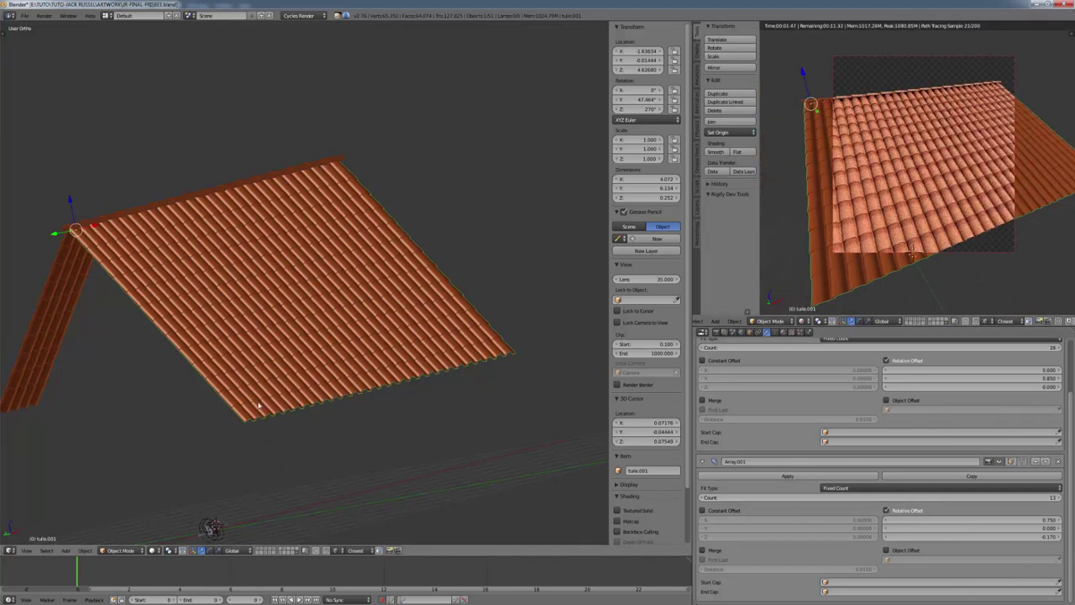
key("shift+z")
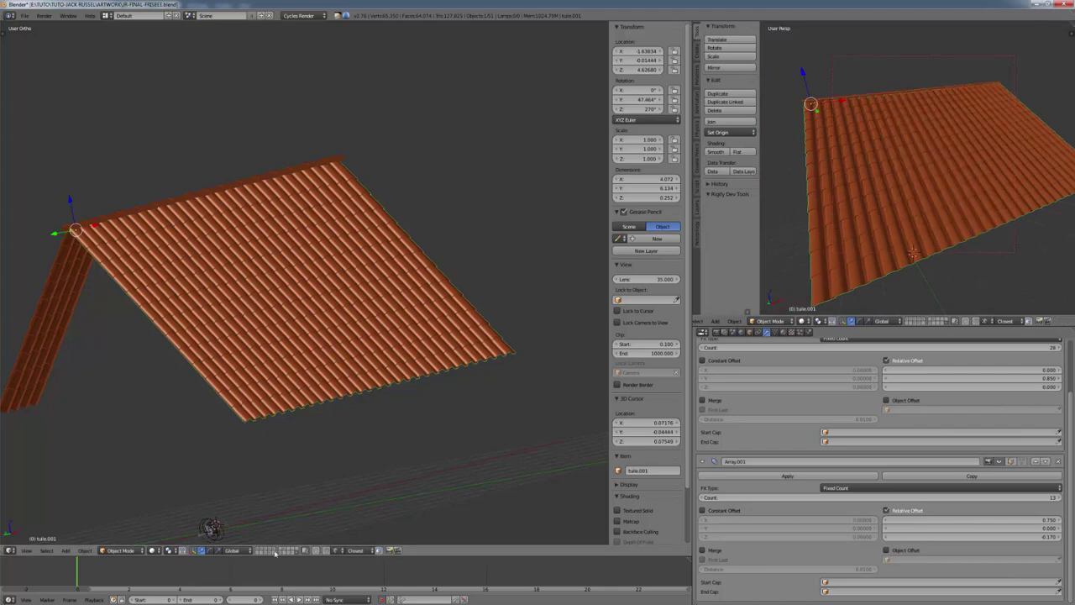
Show the layer with the complete house and tree, and view the tiled roof from above
left_click(264, 550)
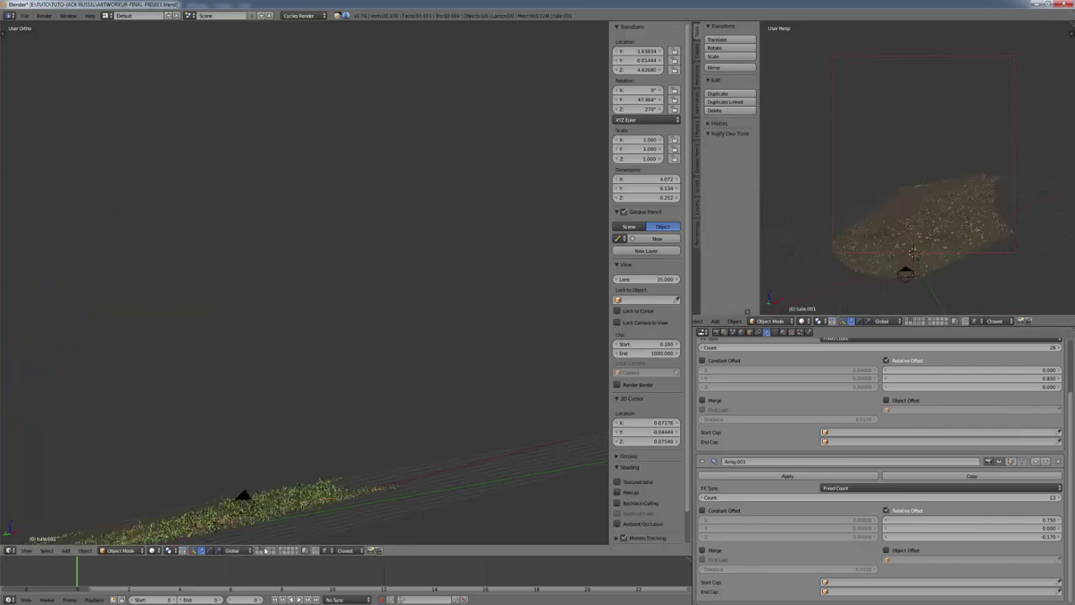
left_click(264, 551)
middle_click_drag(170, 408, 475, 358, "shift")
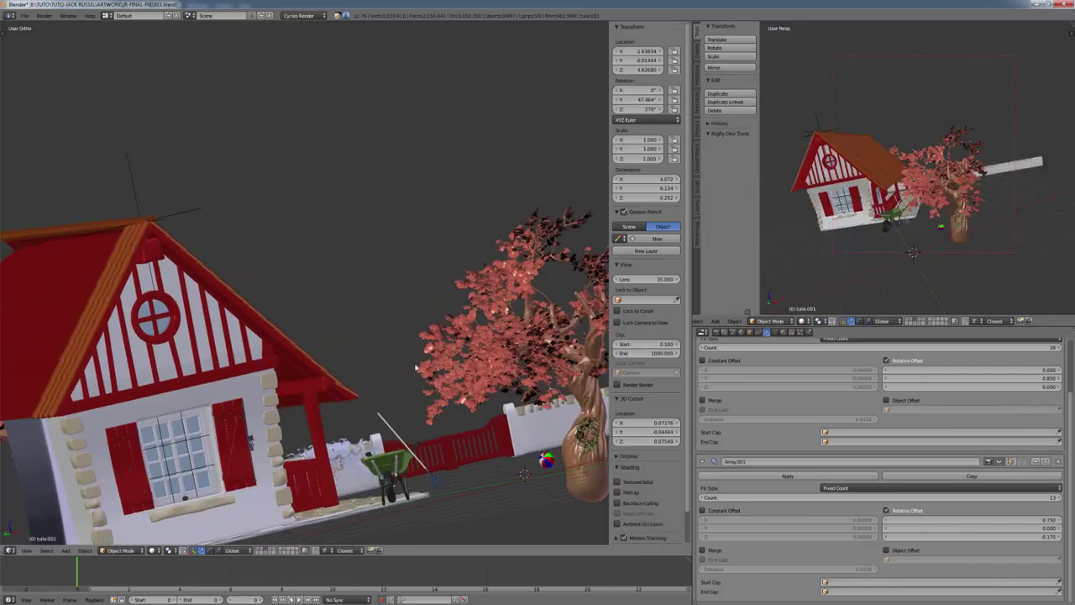
scroll(453, 349, "down", 1)
middle_click_drag(349, 323, 287, 372)
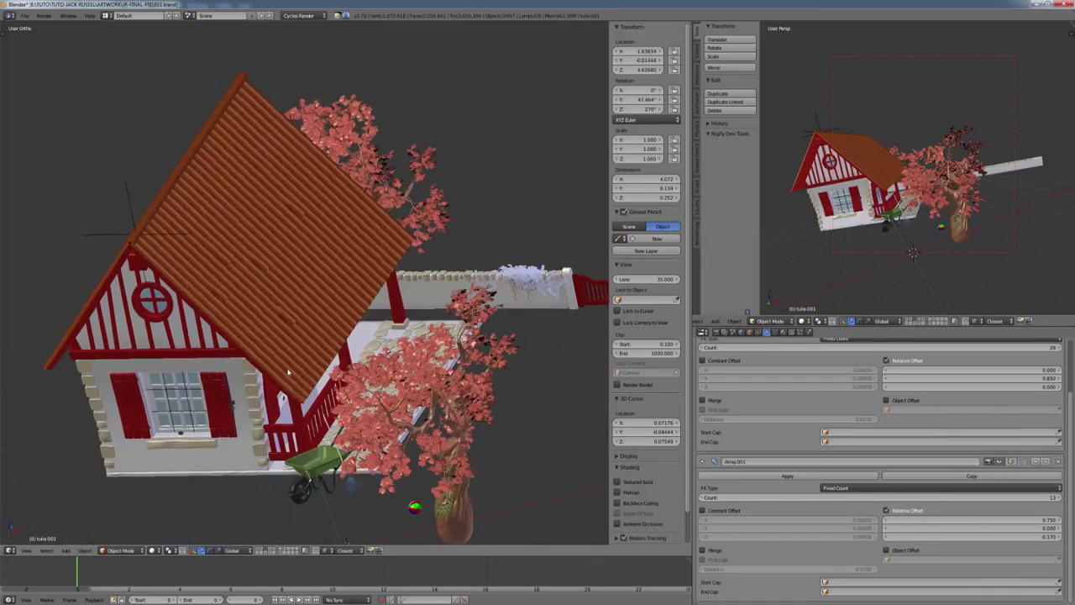
Select the empty at the front end of the roof ridge and try moving the tiled roof with it
right_click(272, 328)
middle_click_drag(272, 328, 249, 329)
right_click(132, 198)
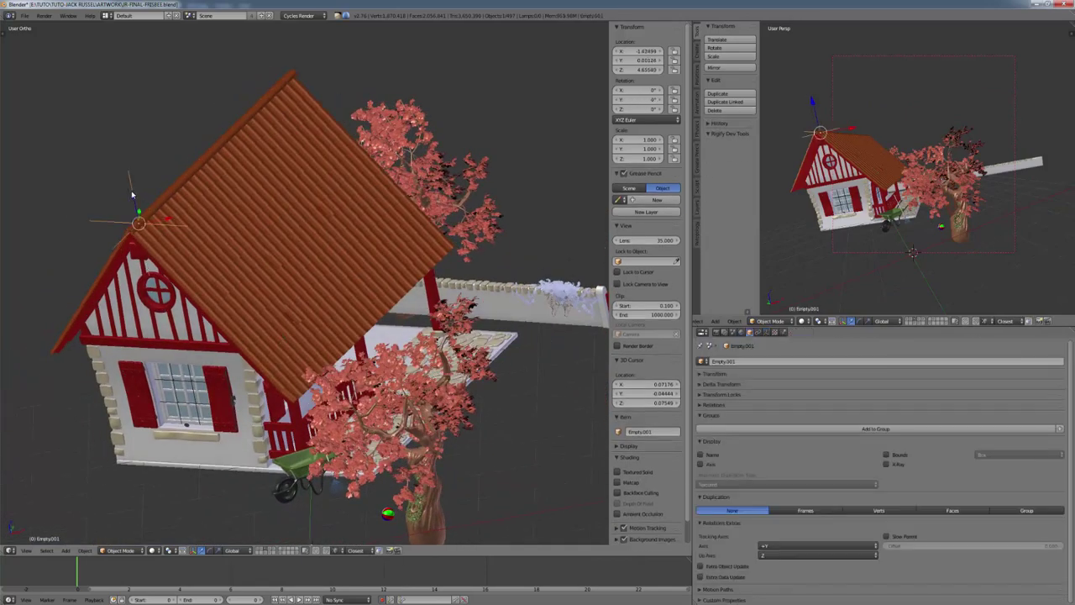
key("g")
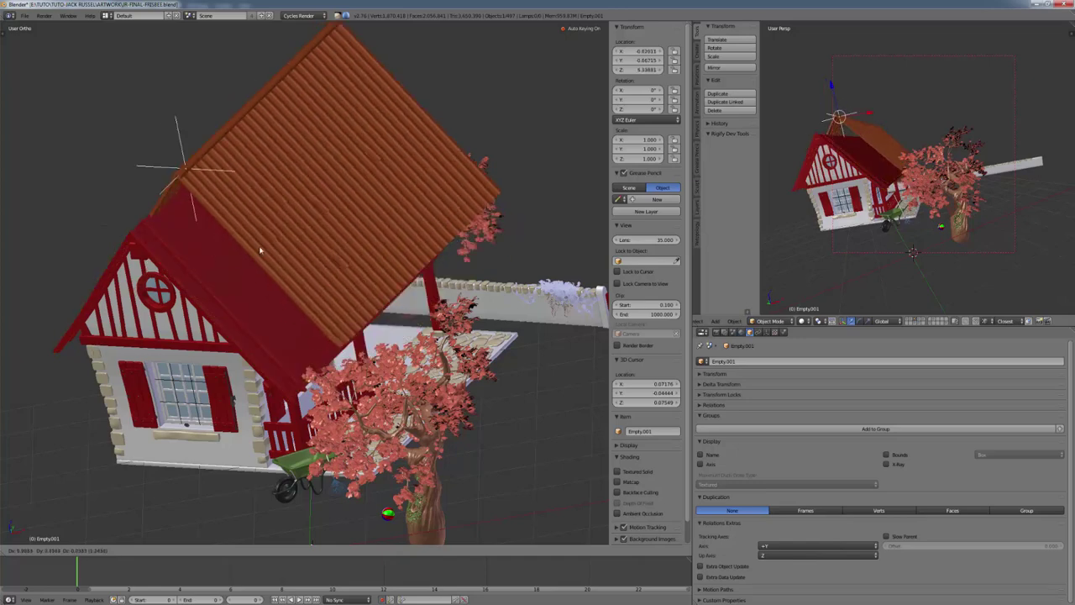
right_click(204, 253)
Change the 3D view area back to the node editor and show the selected roof tile's TUILES material settings
scroll(272, 338, "up", 2)
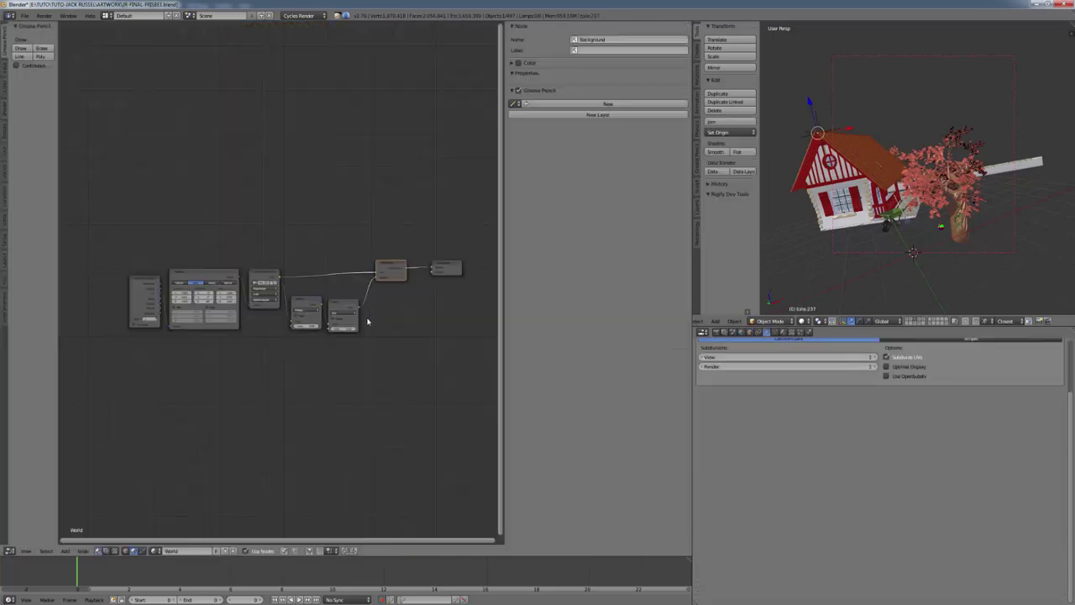
scroll(377, 403, "up", 3)
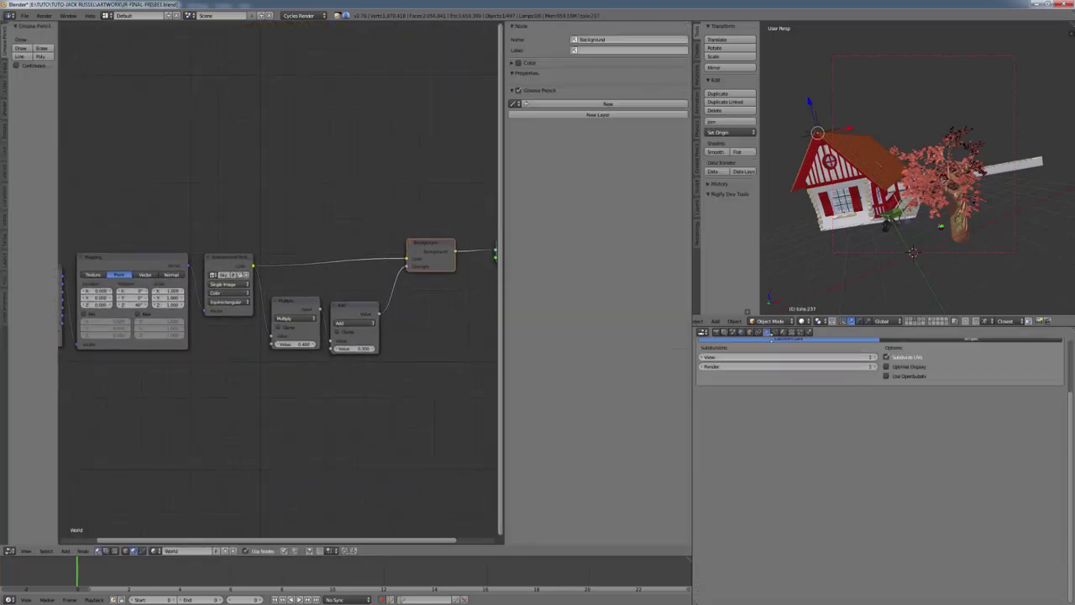
left_click(750, 332)
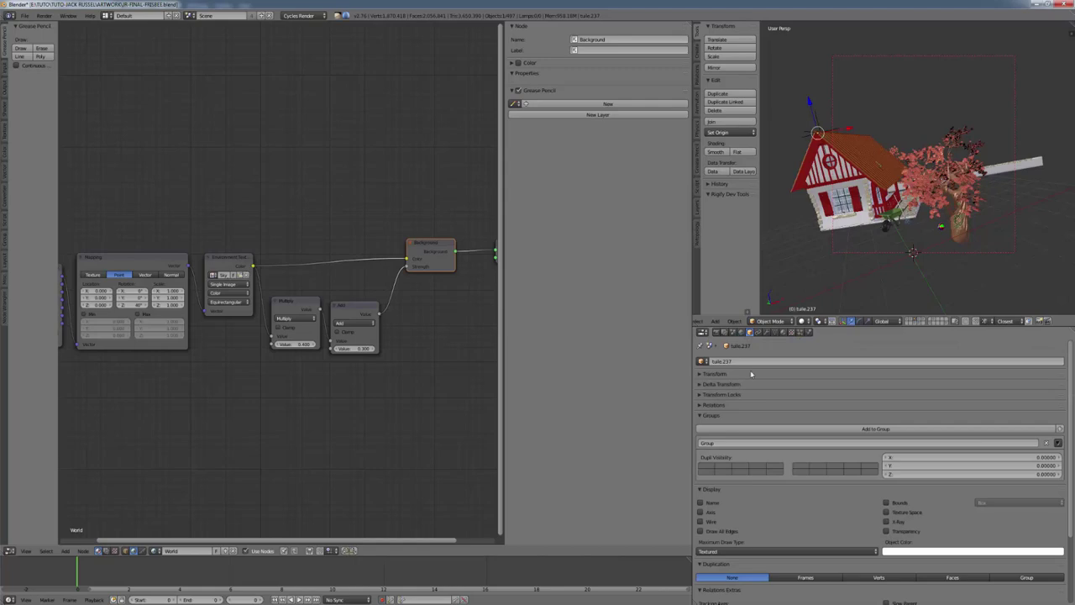
left_click(784, 333)
Preview the tiled roof in rendered shading and switch the node editor from World to the TUILES material's nodes
scroll(869, 146, "up", 3)
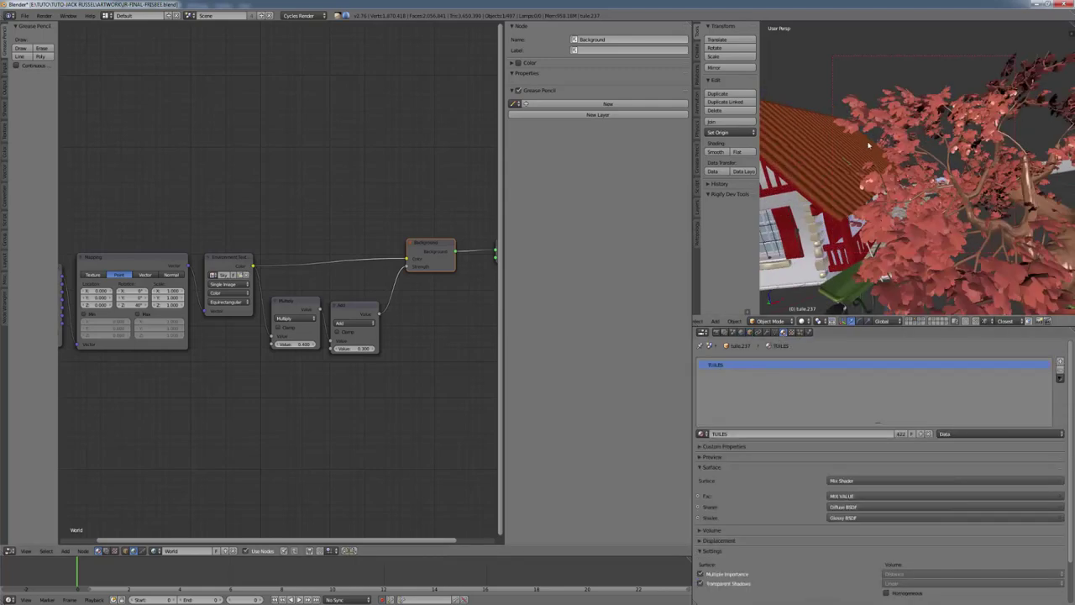
middle_click_drag(865, 148, 953, 172)
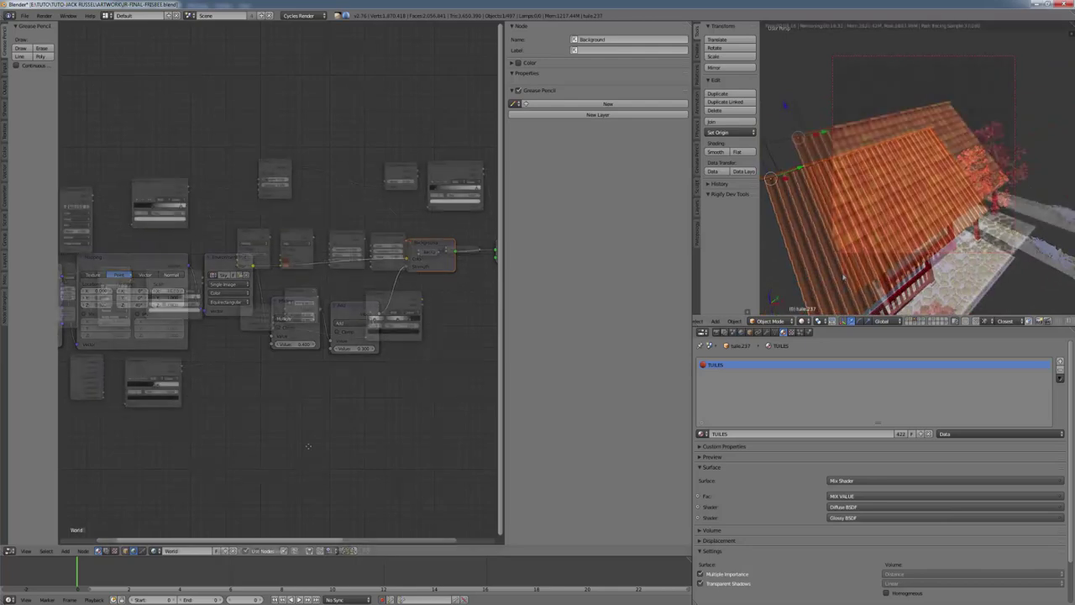
scroll(173, 344, "up", 4)
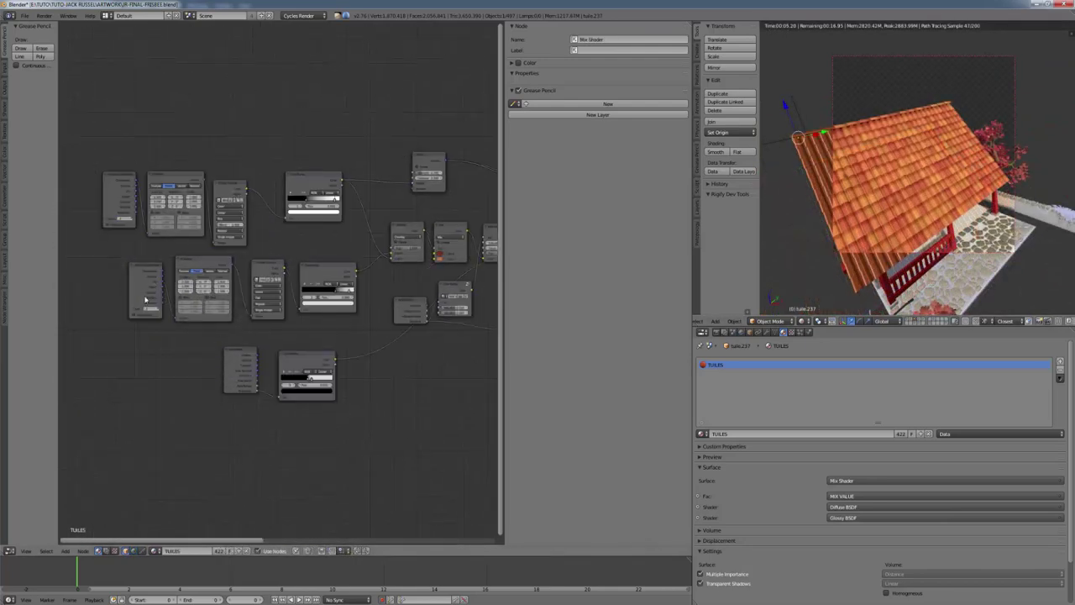
scroll(208, 362, "up", 1)
Preview the Object Info node's Random output on the roof tiles
middle_click_drag(384, 377, 484, 245)
middle_click_drag(248, 296, 17, 212)
left_click(172, 317, "ctrl+shift")
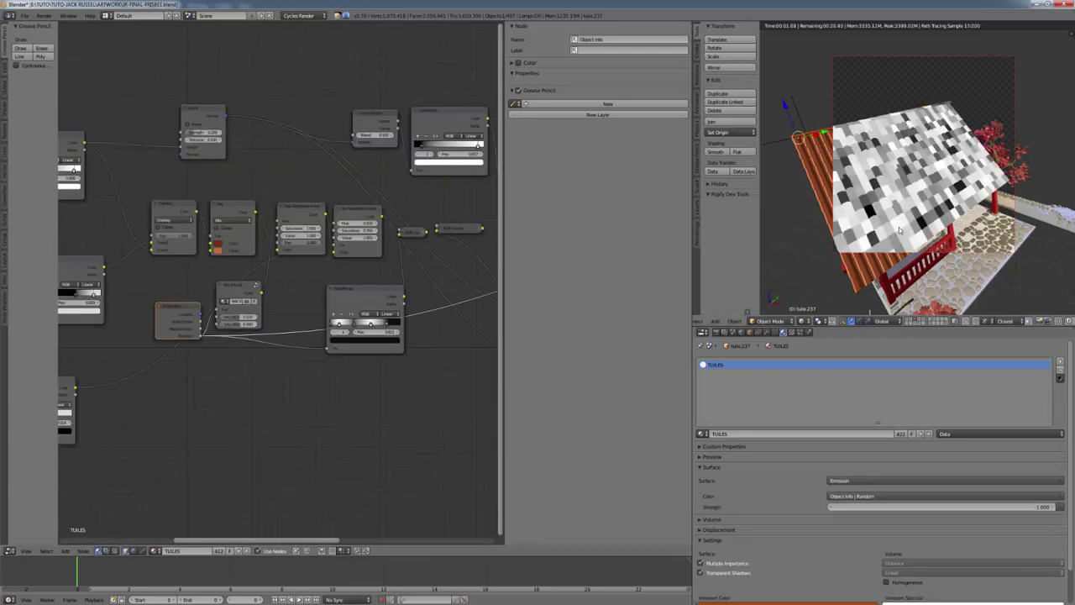
middle_click_drag(283, 392, 269, 381)
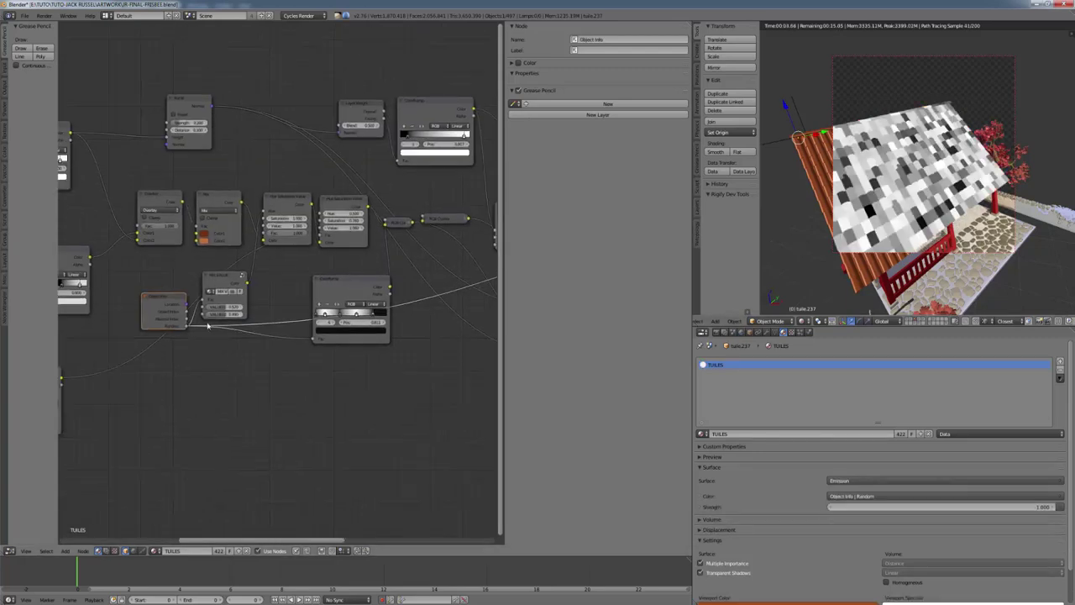
middle_click_drag(314, 346, 259, 339)
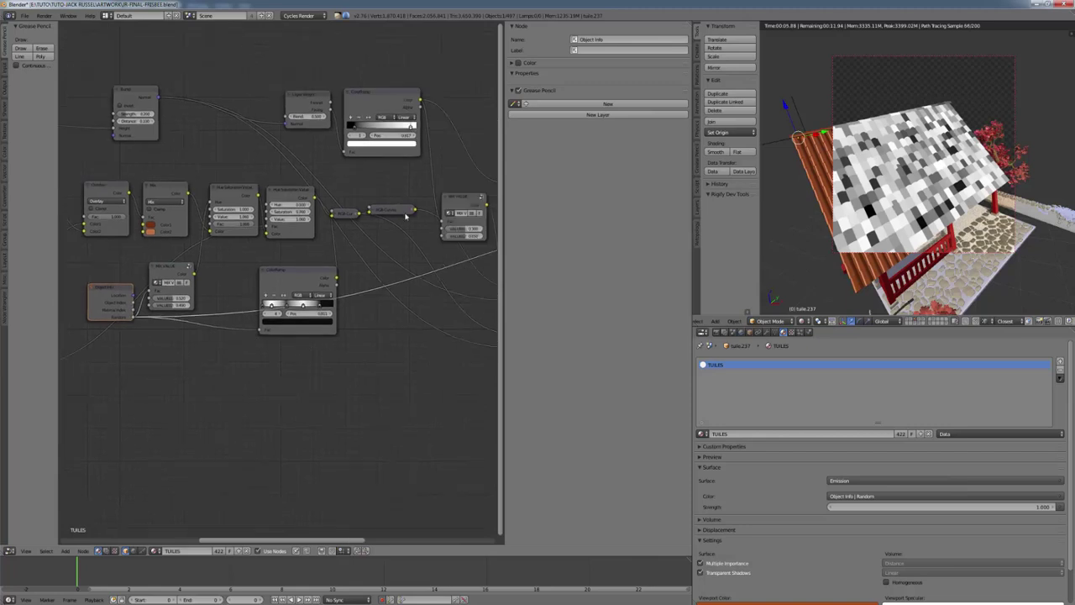
Preview the second Hue Saturation Value node and the two RGB Curves nodes in turn on the roof tiles
left_click(299, 196, "ctrl+shift")
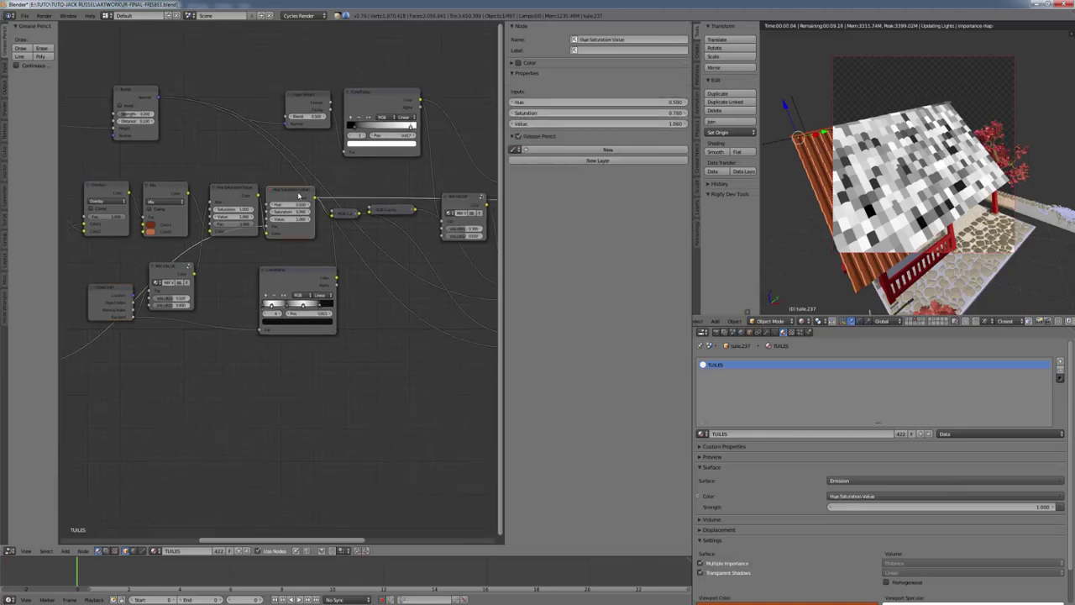
left_click(351, 215, "ctrl+shift")
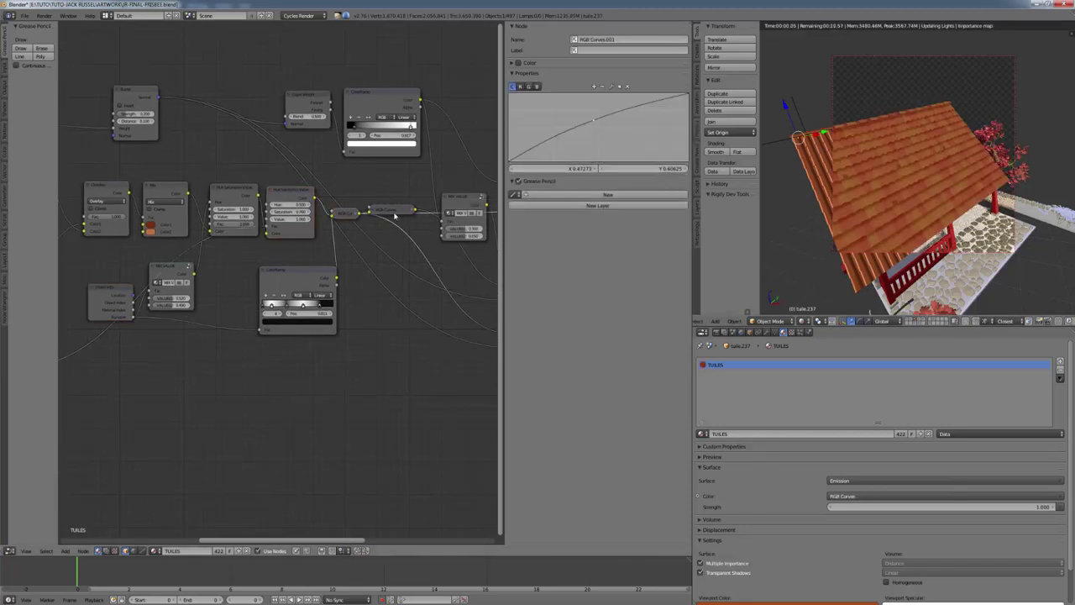
left_click(407, 212, "ctrl+shift")
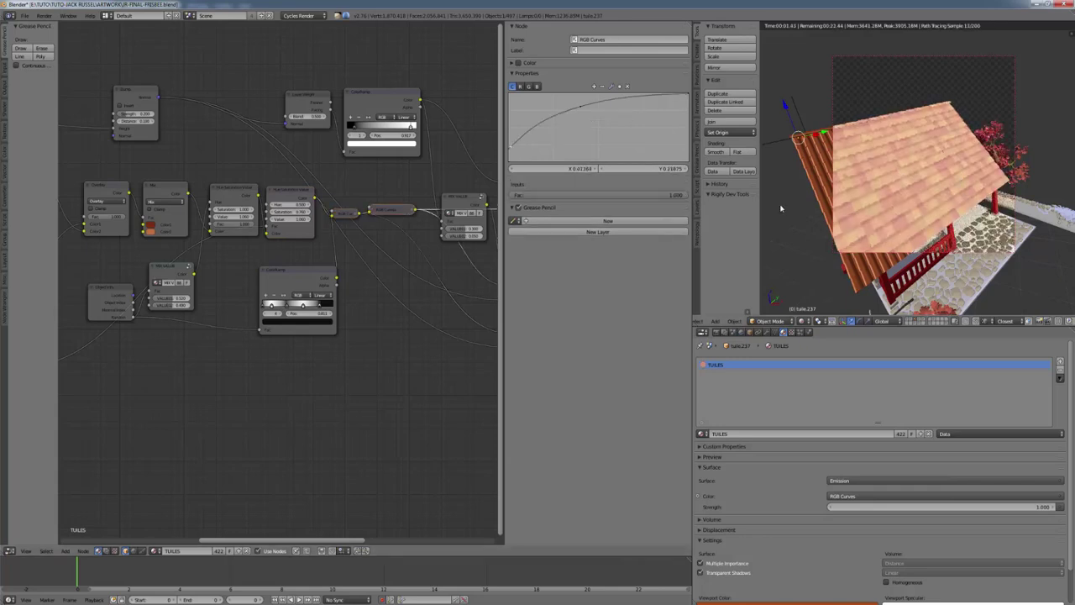
Examine the final shader nodes of the TUILES material and the tile color variation on the roof from several angles
scroll(381, 331, "down", 2)
middle_click_drag(314, 339, 188, 346)
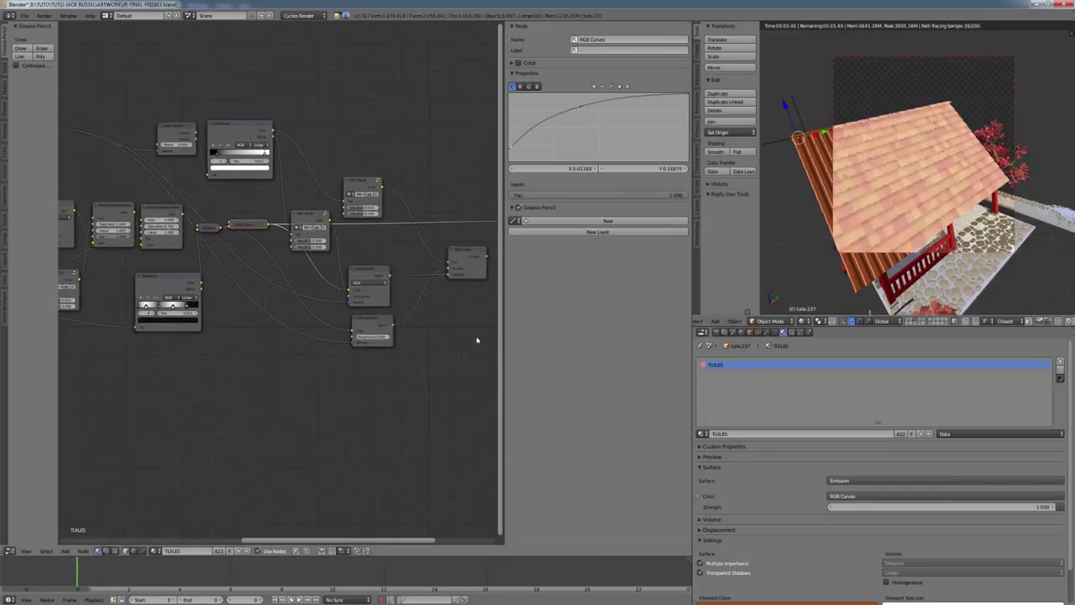
middle_click_drag(423, 343, 370, 343)
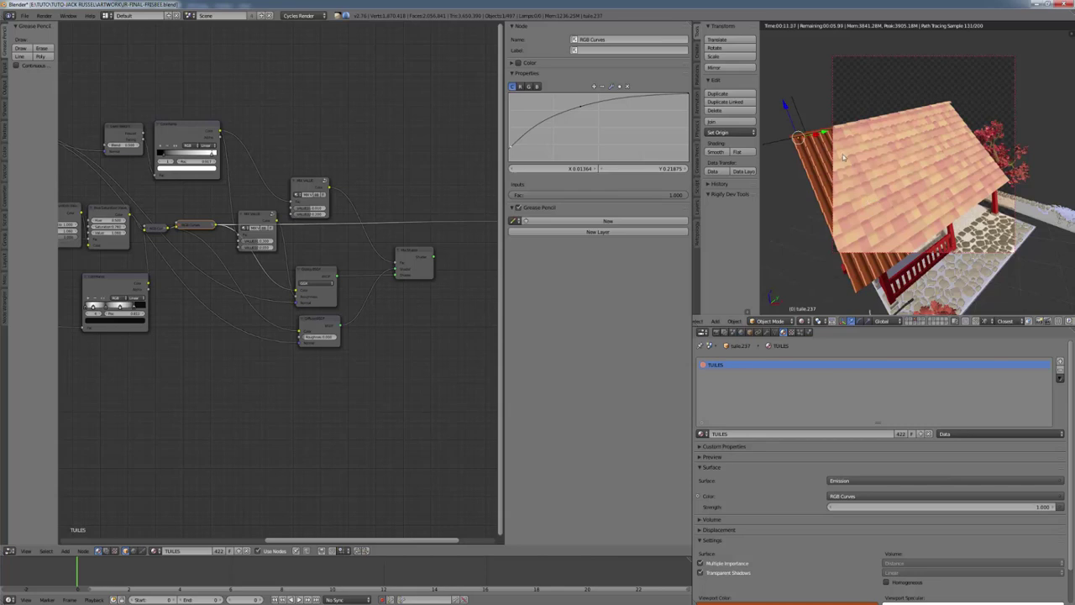
scroll(868, 217, "up", 5)
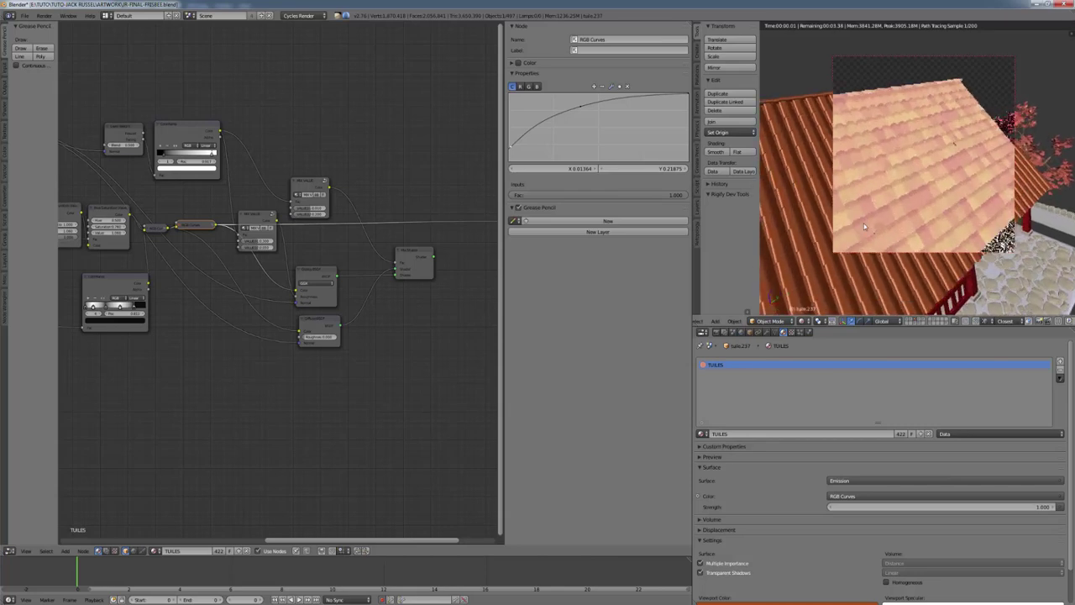
middle_click_drag(999, 172, 1009, 167)
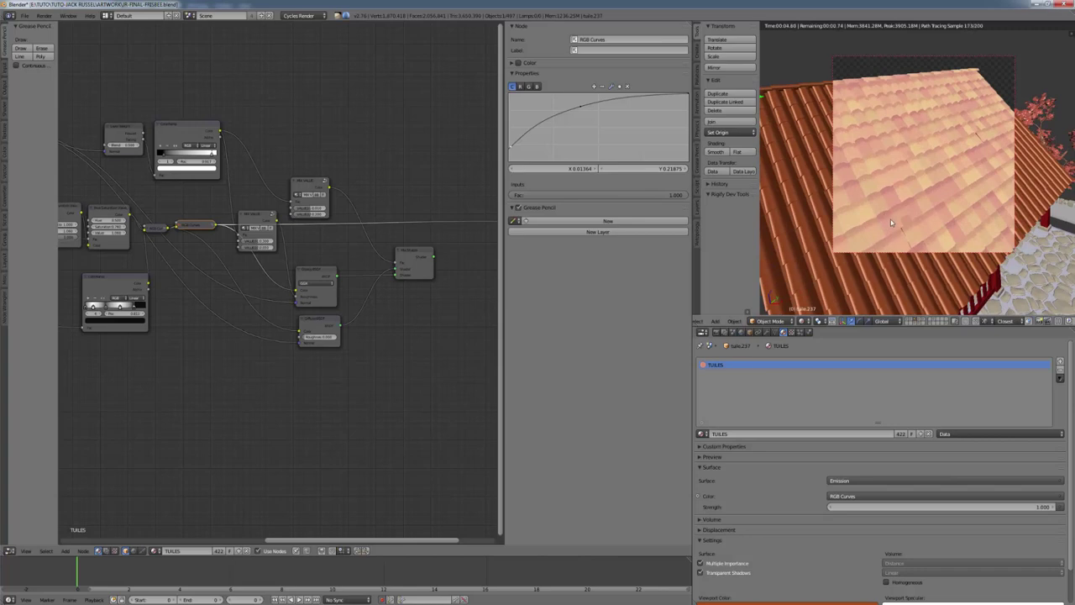
middle_click_drag(891, 220, 927, 202)
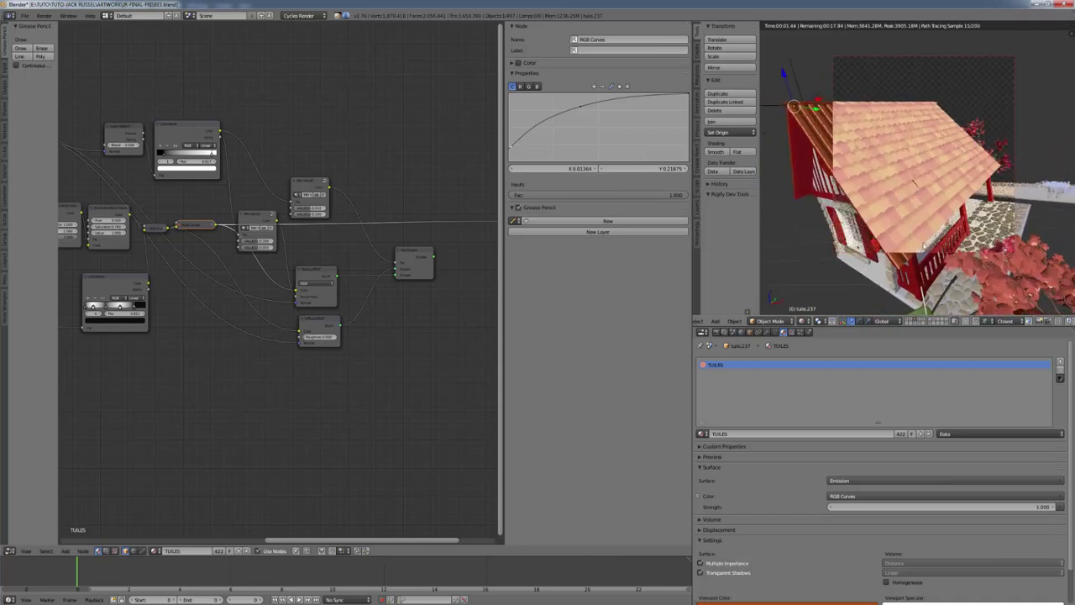
Route the TUILES material's final shader back to the material output and select the house
middle_click_drag(924, 246, 949, 210)
left_click(413, 260, "ctrl+shift")
right_click(939, 221)
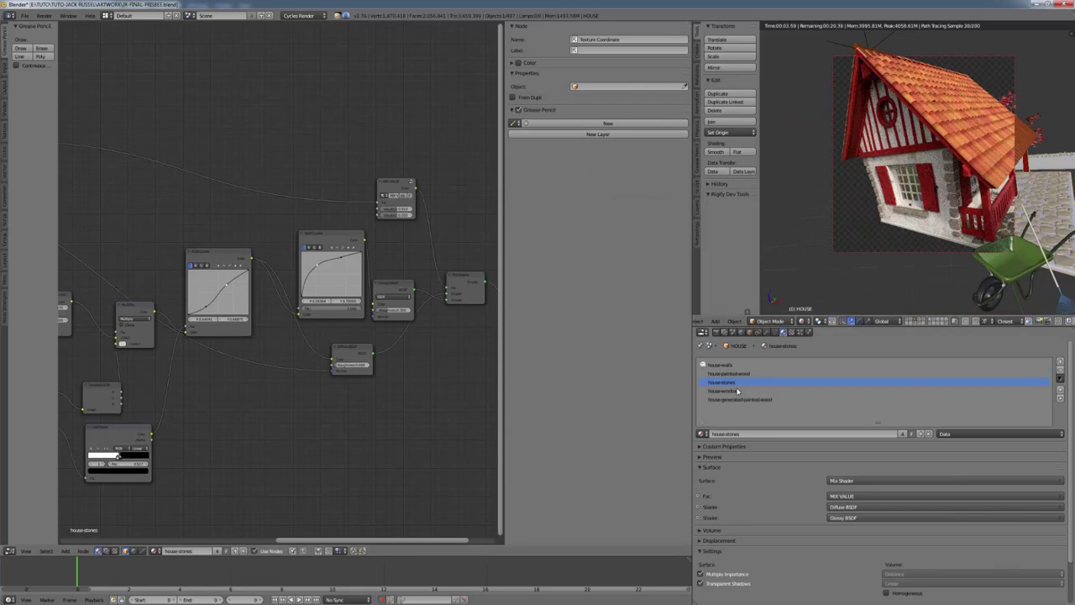
Show the house-walls material's nodes and view the plaster wall beside the shutter up close
left_click(720, 366)
middle_click_drag(901, 226, 938, 289)
scroll(938, 289, "up", 5)
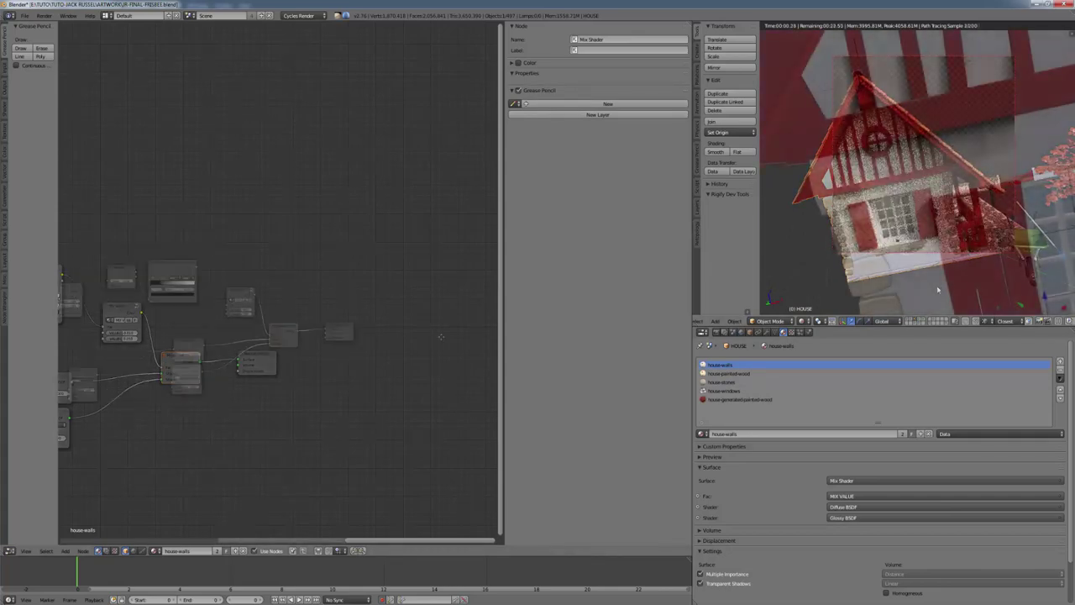
scroll(369, 394, "up", 2)
scroll(370, 393, "up", 2)
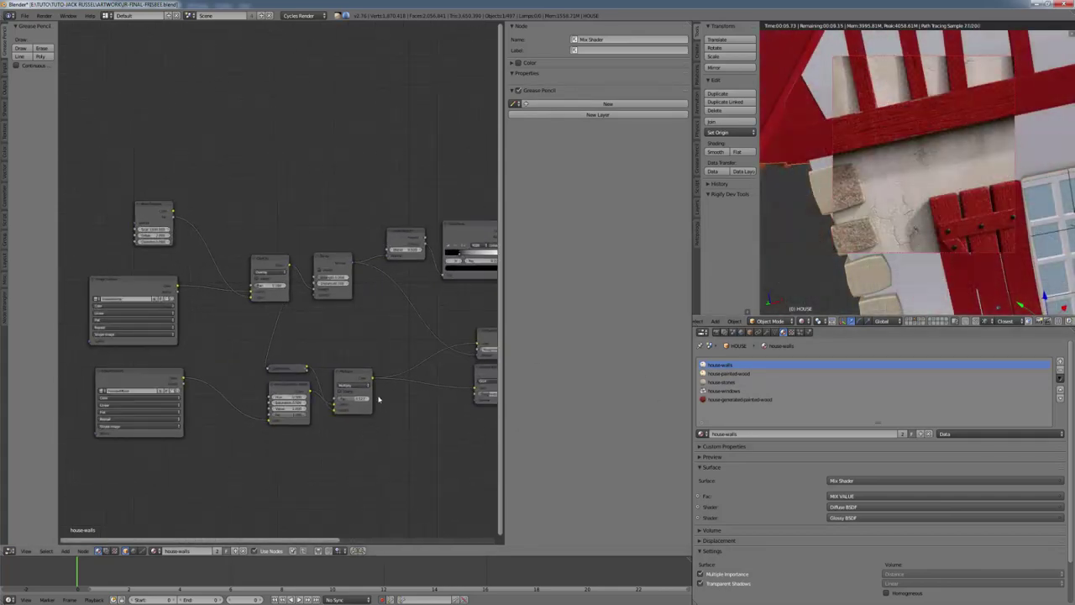
Preview the house-bump image texture on the house wall and inspect it up close
left_click(146, 283, "ctrl+shift")
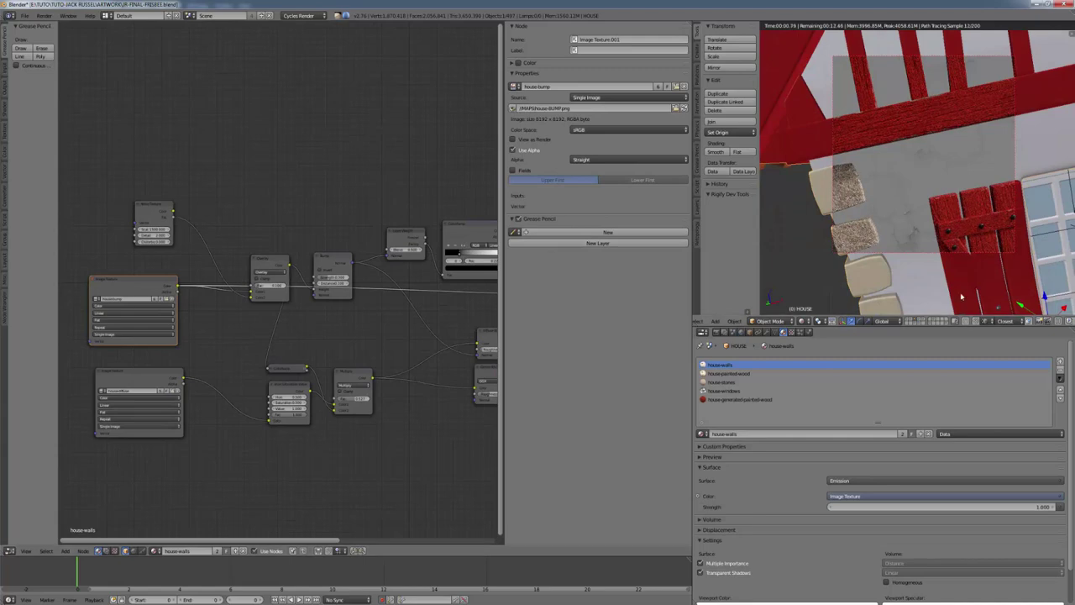
middle_click_drag(974, 309, 946, 249, "shift")
scroll(947, 249, "up", 1)
scroll(950, 236, "up", 3)
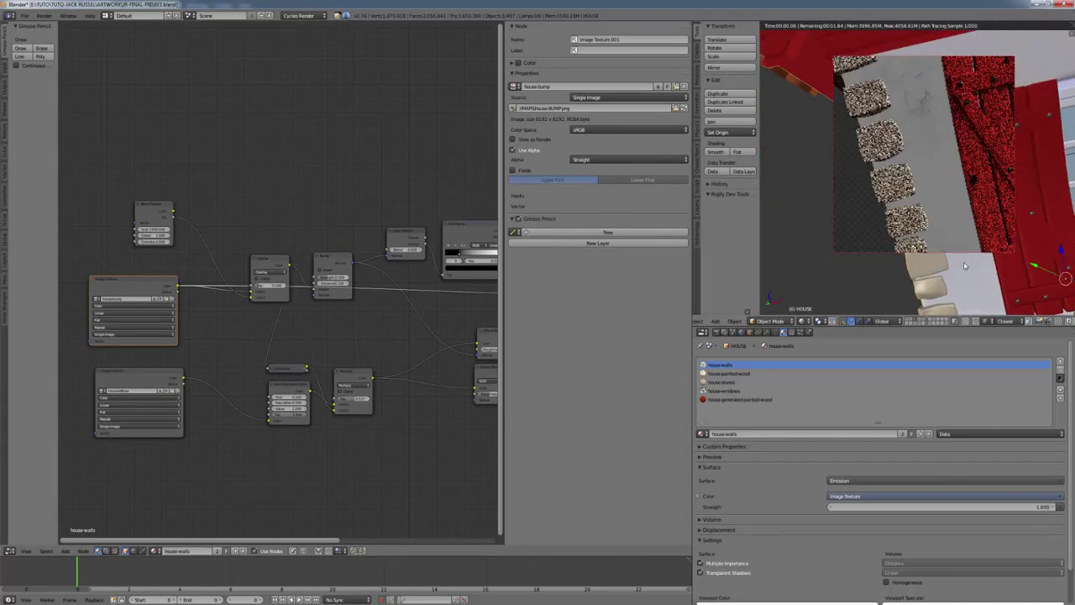
middle_click_drag(996, 179, 926, 256, "shift")
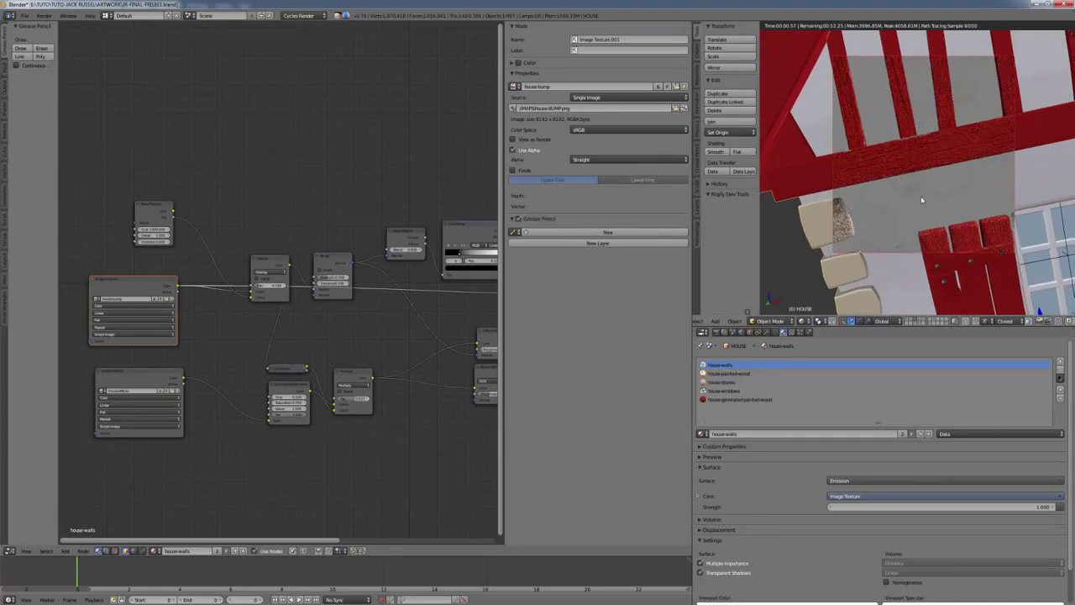
Preview the house-diffuse image texture on the walls and inspect it around the gable and round window
left_click(150, 381, "ctrl+shift")
scroll(924, 210, "down", 3)
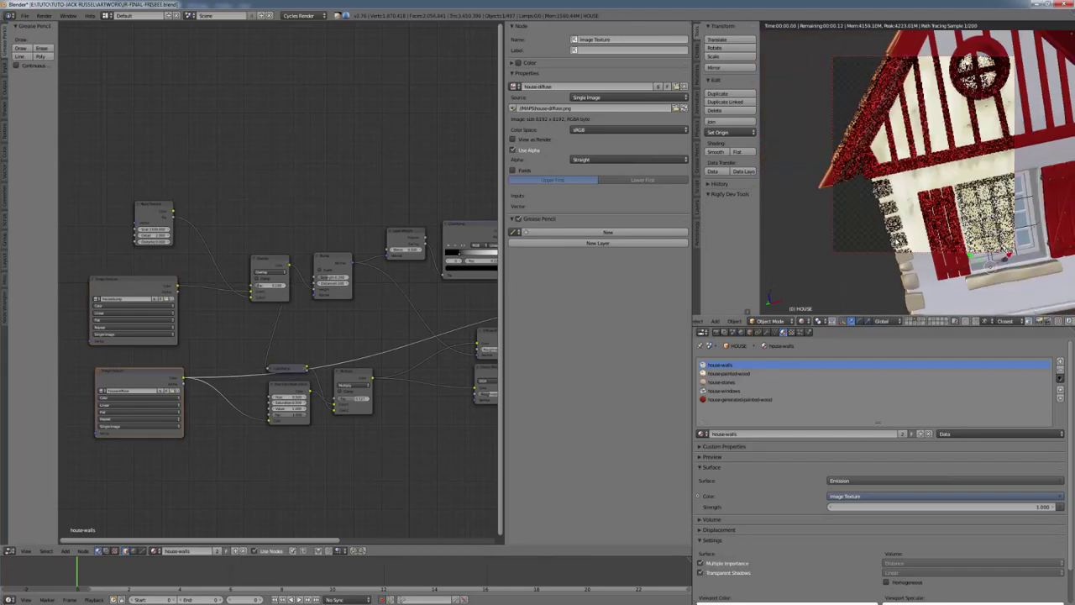
middle_click_drag(927, 200, 884, 244)
scroll(884, 244, "up", 2)
middle_click_drag(271, 317, 62, 306)
middle_click_drag(390, 368, 361, 363)
scroll(764, 174, "up", 4)
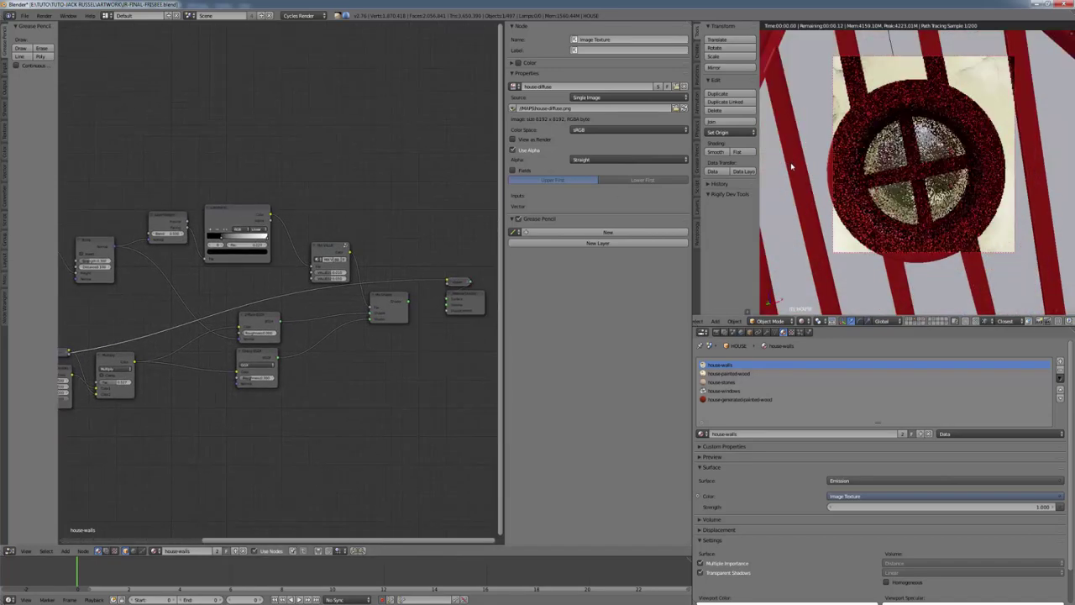
scroll(874, 126, "down", 4)
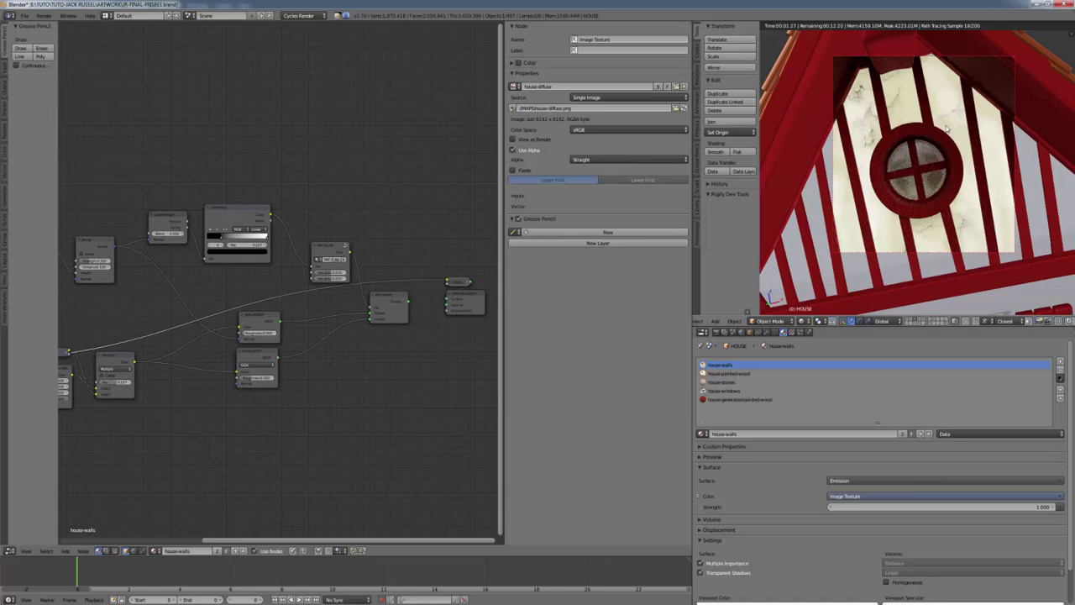
middle_click_drag(982, 246, 920, 224)
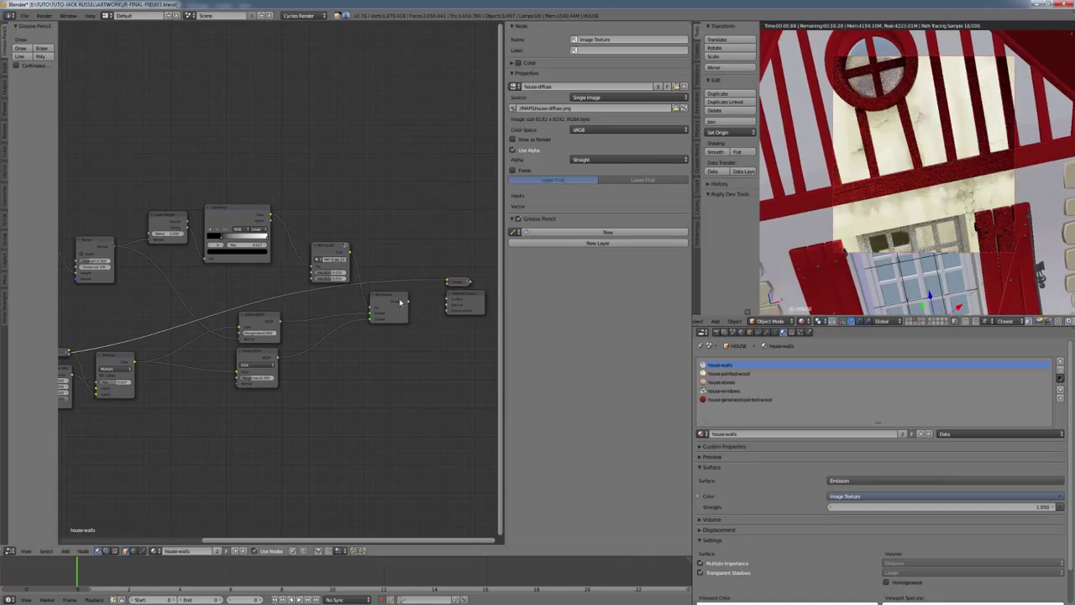
Reconnect the house-walls Mix Shader to the Material Output and view the finished wall
left_click_drag(401, 303, 448, 292)
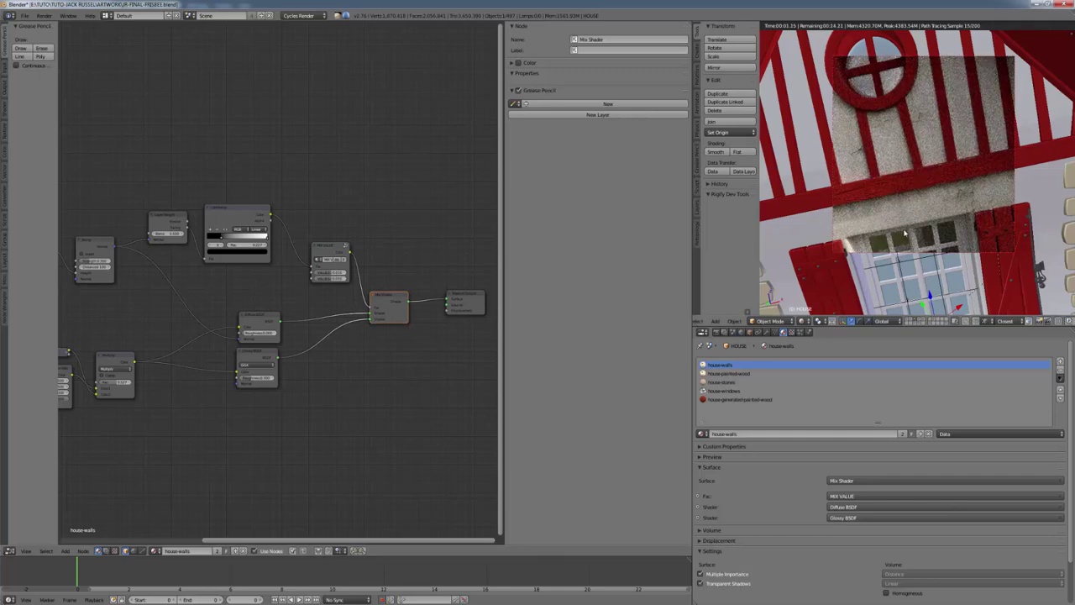
middle_click_drag(905, 234, 898, 178)
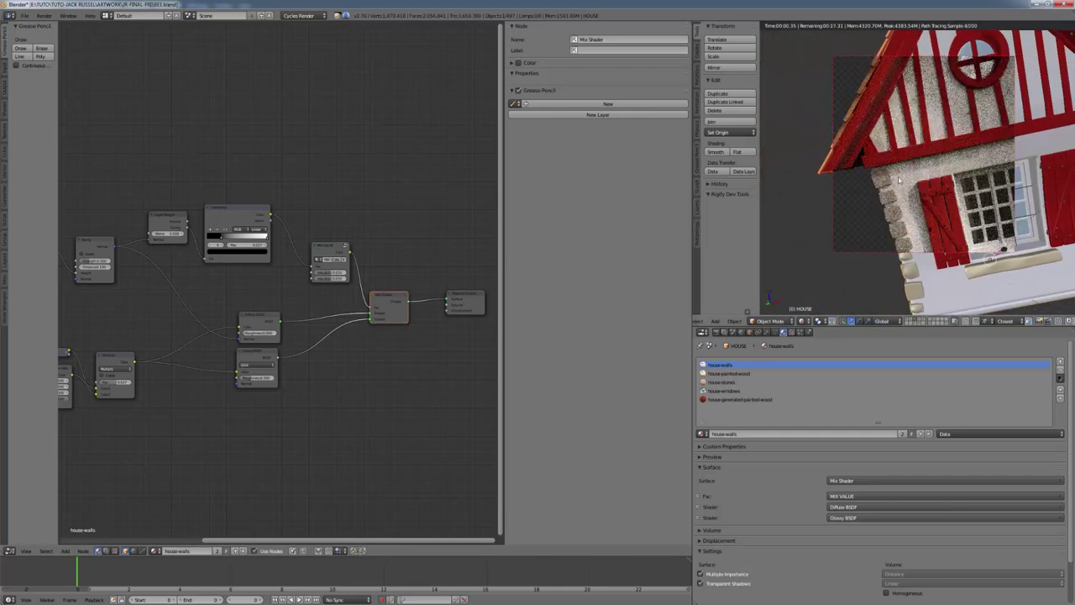
scroll(361, 377, "down", 1)
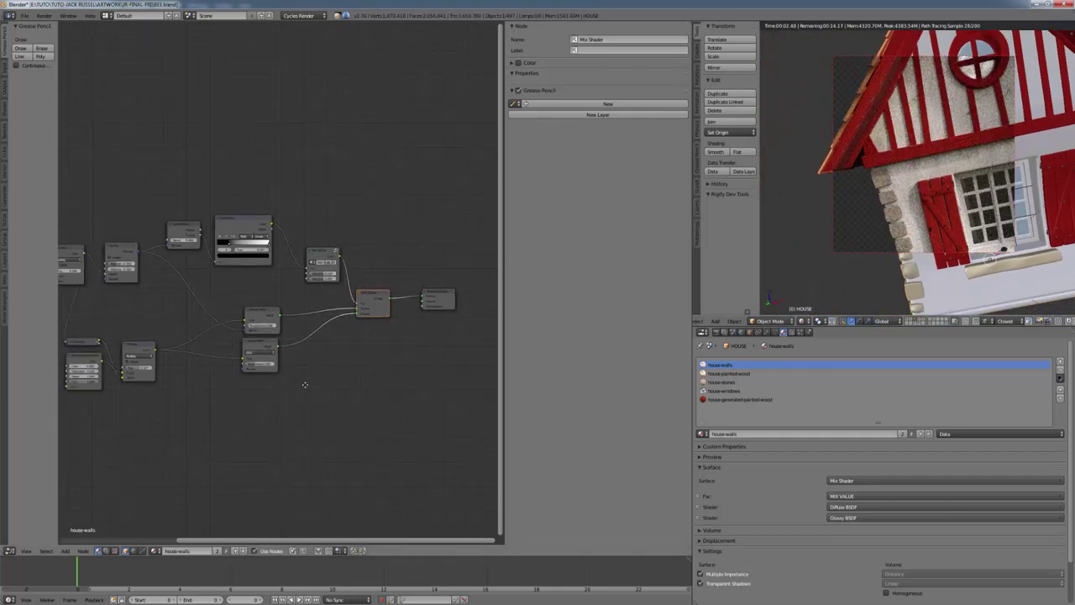
Examine the house-walls node tree from the image textures through the bump and color nodes to the shaders
middle_click_drag(304, 385, 369, 349)
middle_click_drag(239, 407, 283, 400)
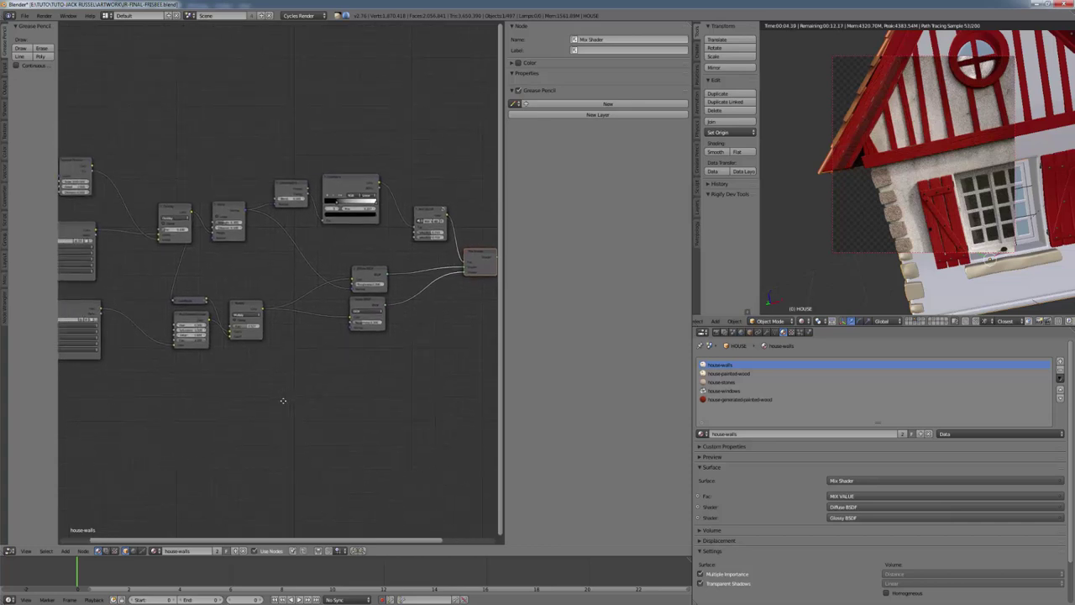
middle_click_drag(404, 387, 379, 390)
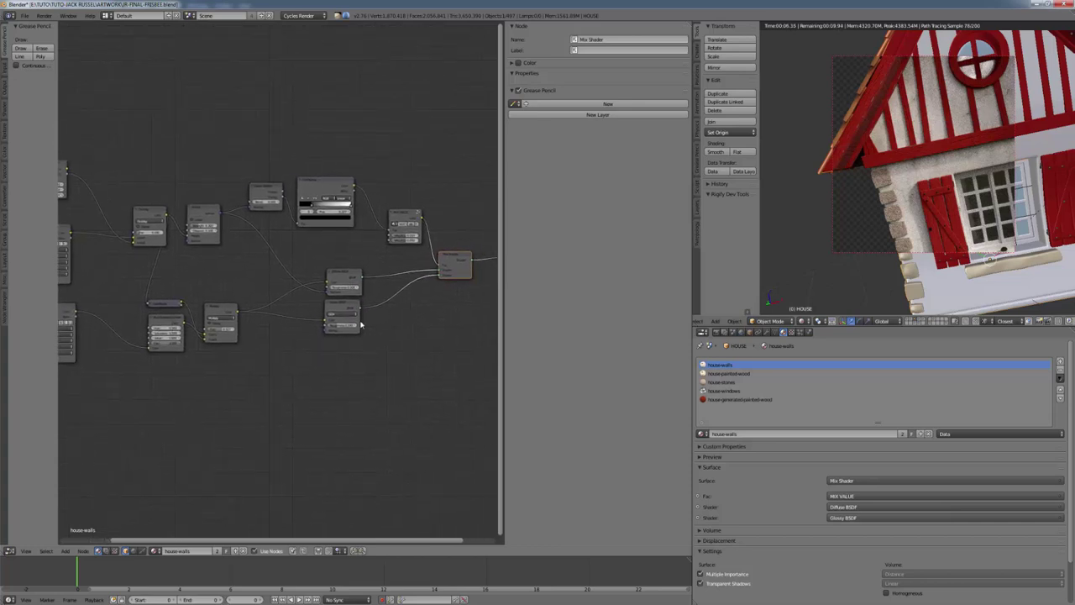
middle_click_drag(405, 346, 343, 362)
scroll(349, 360, "up", 3)
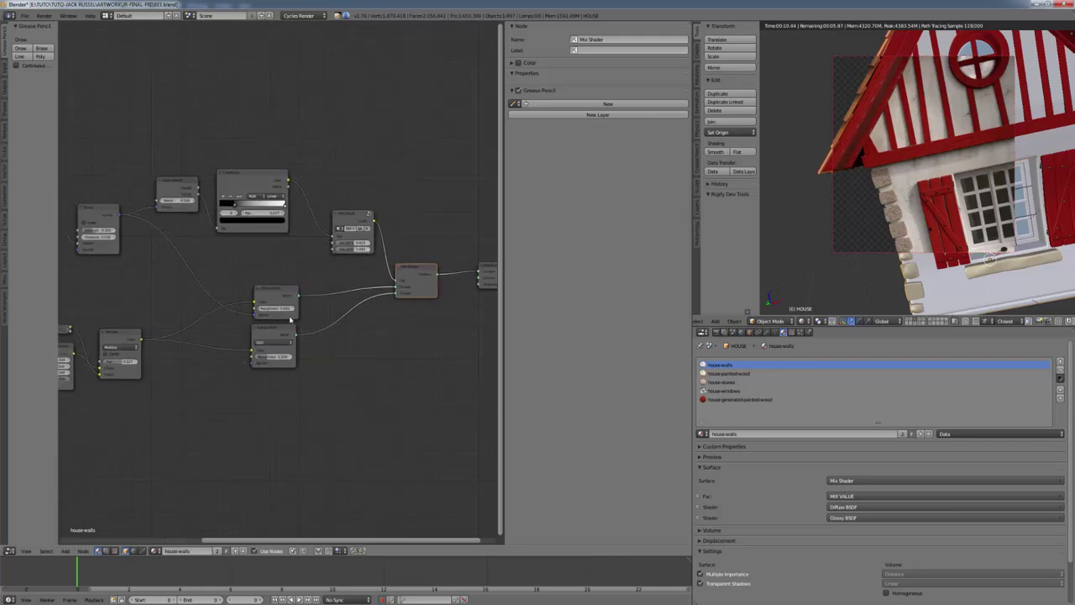
Select the red window shutter and examine the node tree of its house-painted-wood material
scroll(949, 250, "up", 8)
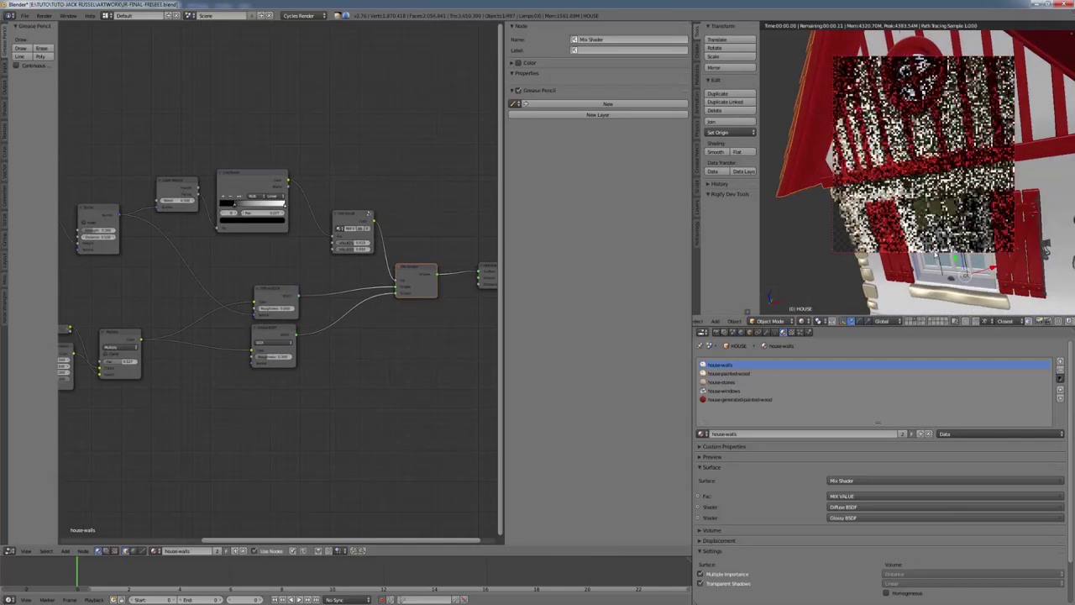
middle_click_drag(902, 259, 924, 193)
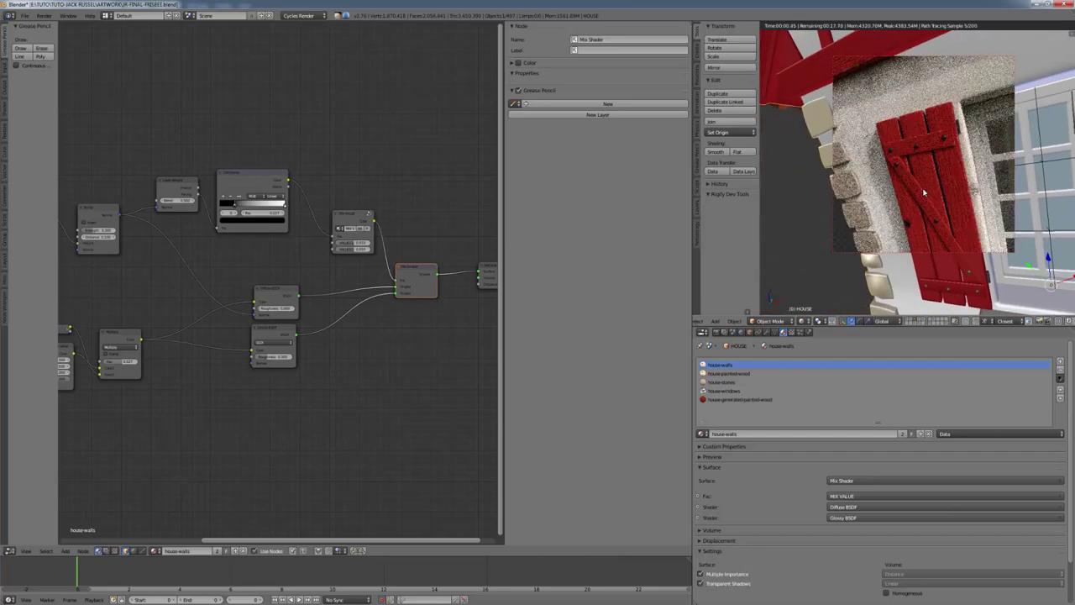
right_click(923, 194)
scroll(262, 303, "down", 4)
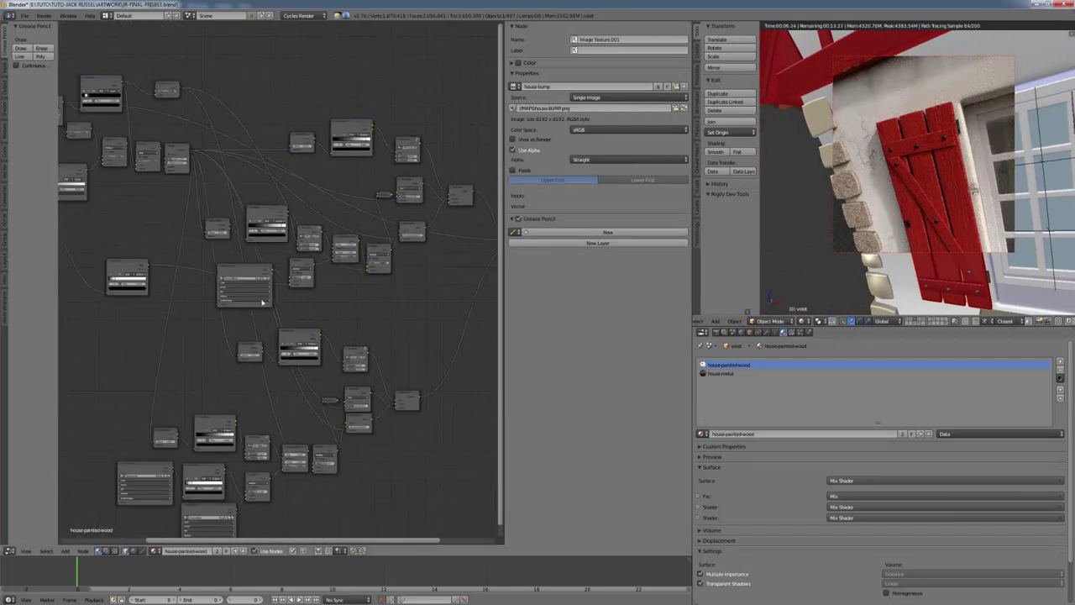
middle_click_drag(262, 303, 327, 295)
scroll(269, 265, "down", 1)
middle_click_drag(199, 285, 251, 269)
scroll(328, 291, "down", 3)
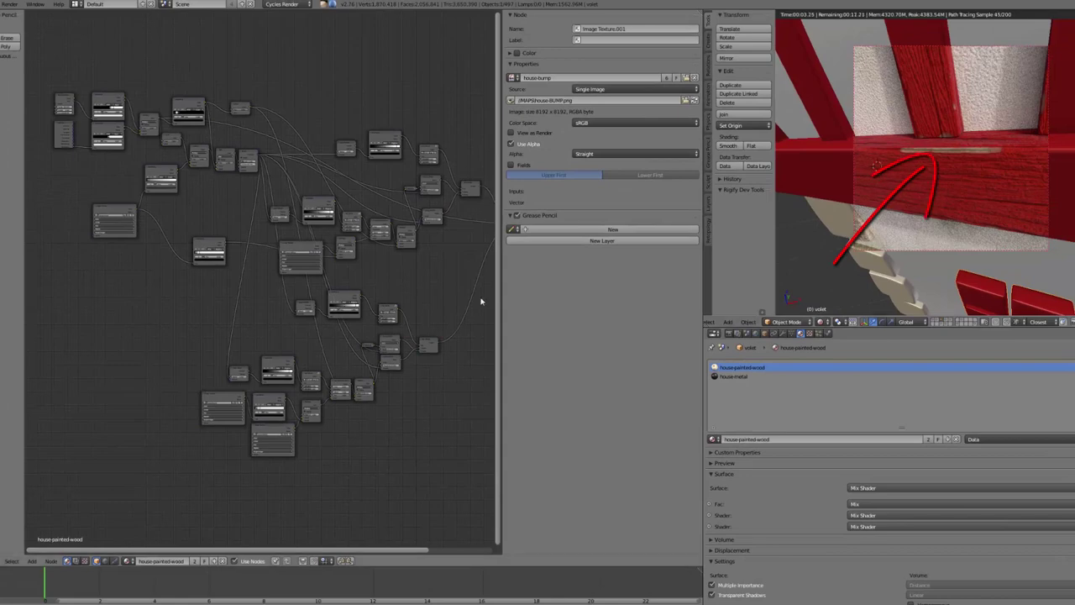
middle_click_drag(189, 319, 89, 318)
middle_click_drag(290, 298, 389, 344)
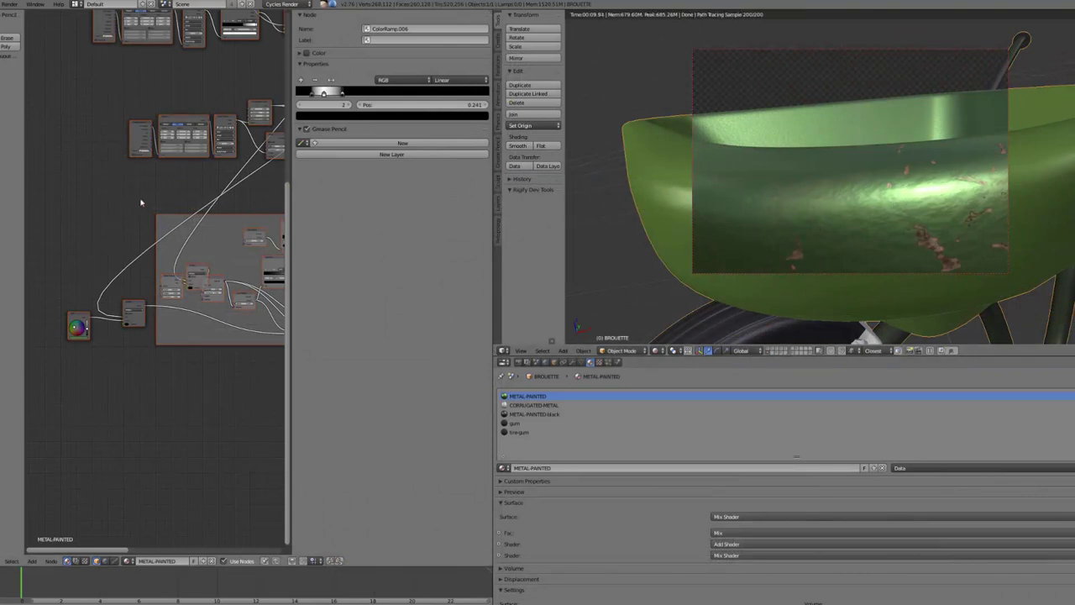
Preview the image texture's ColorRamp scratch mask from the METAL-PAINTED material on the wheelbarrow, near and far
middle_click_drag(141, 203, 98, 401)
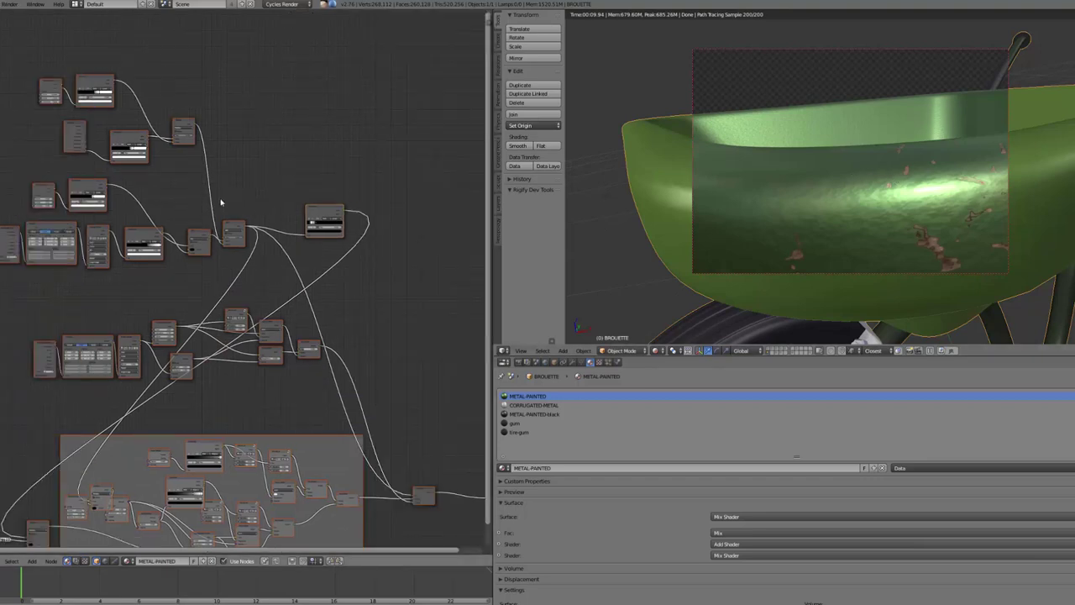
middle_click_drag(188, 208, 319, 205)
scroll(277, 215, "up", 4)
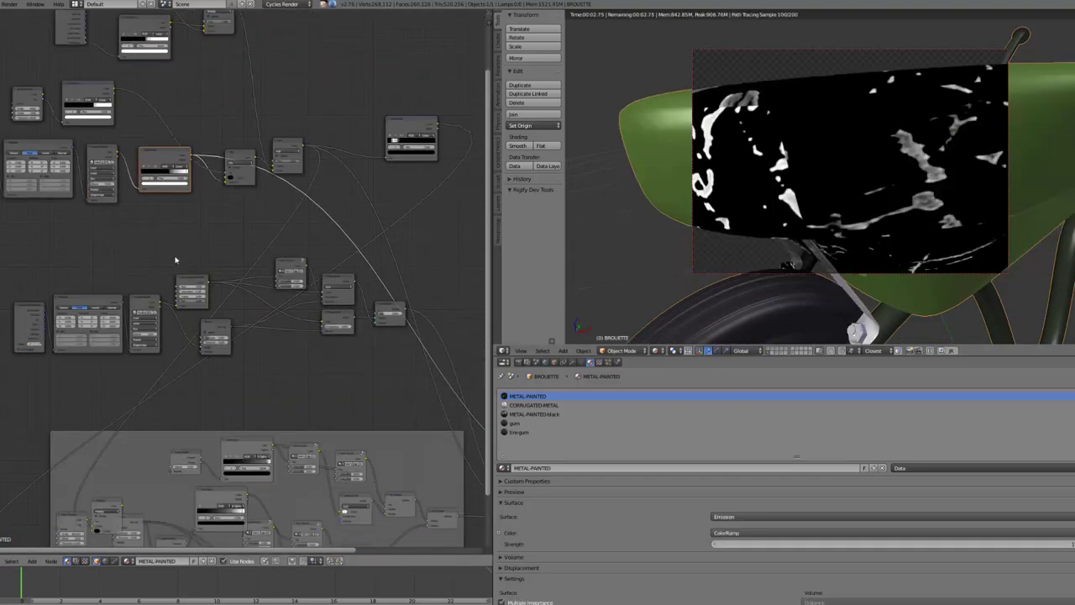
scroll(928, 258, "down", 4)
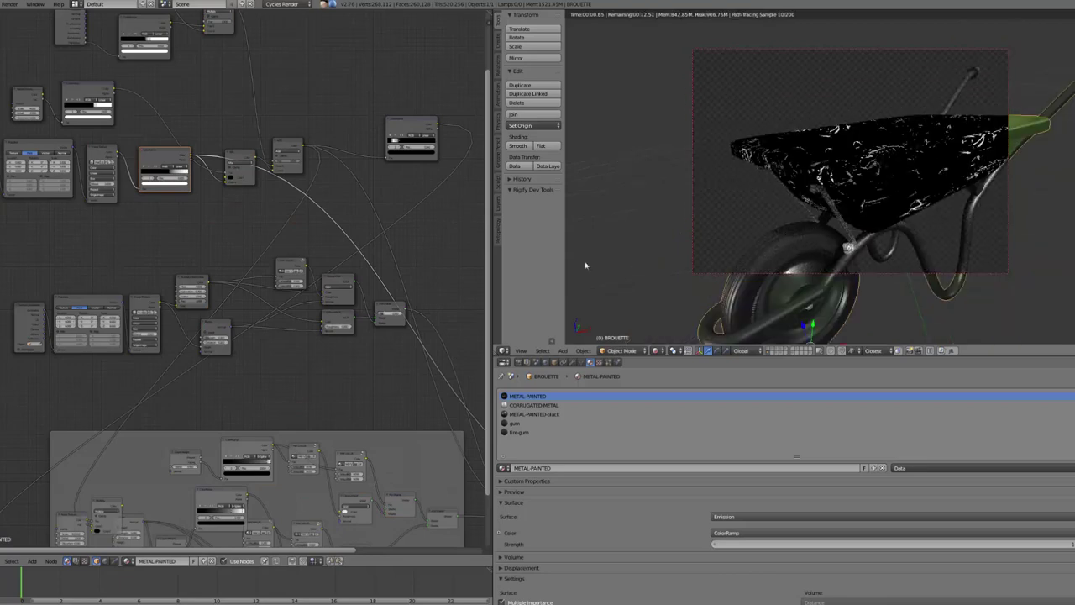
scroll(367, 247, "up", 1)
scroll(892, 203, "up", 4)
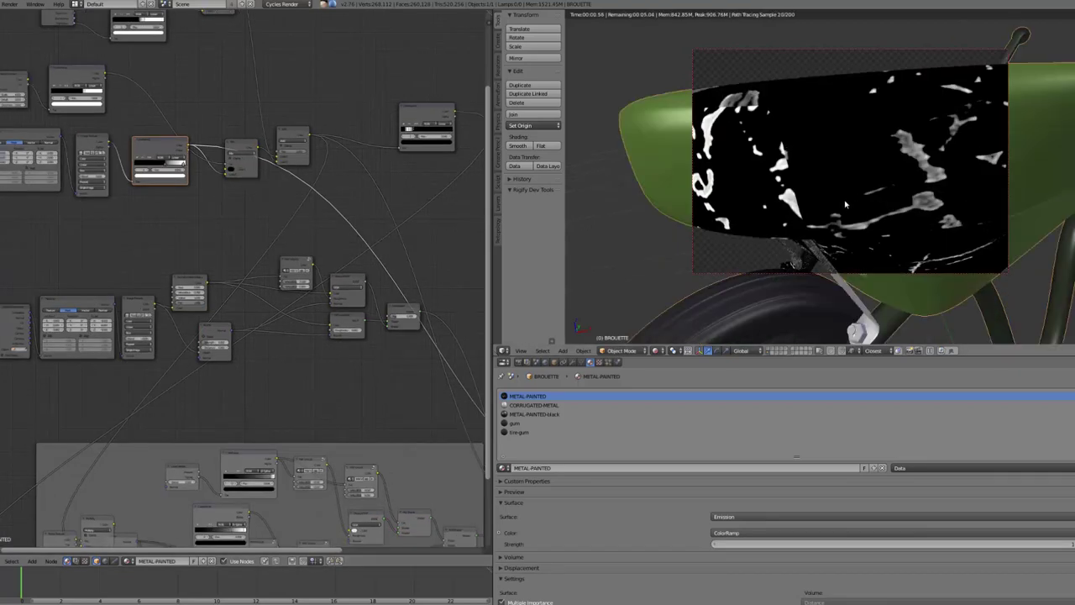
middle_click_drag(845, 204, 850, 207)
key("KP_Decimal")
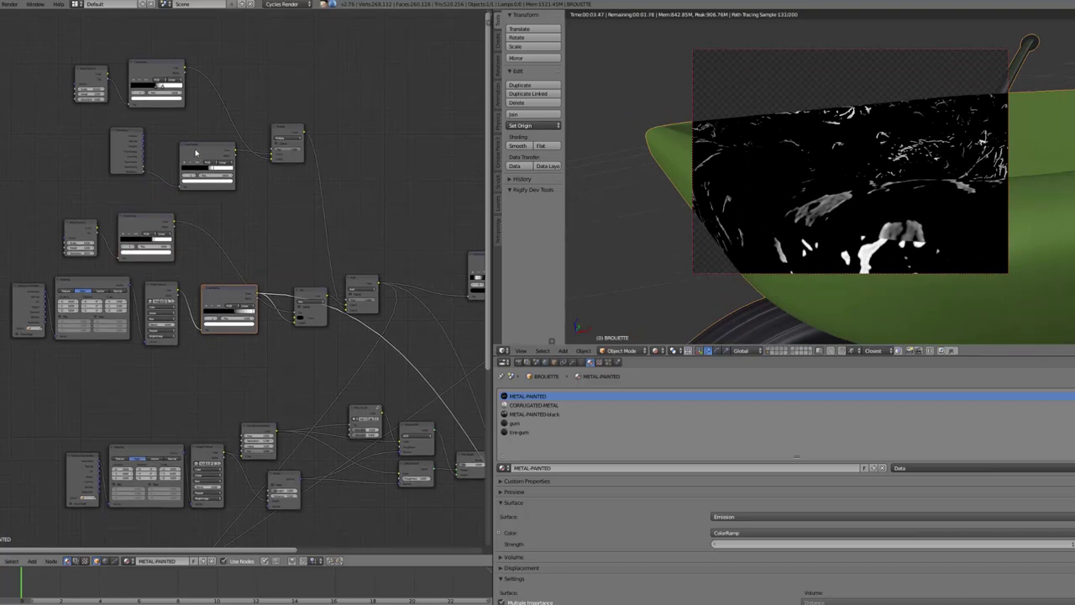
Preview the METAL-PAINTED material's edge-mask ColorRamp on the whole wheelbarrow
left_click(196, 154, "ctrl+shift")
scroll(928, 267, "down", 5)
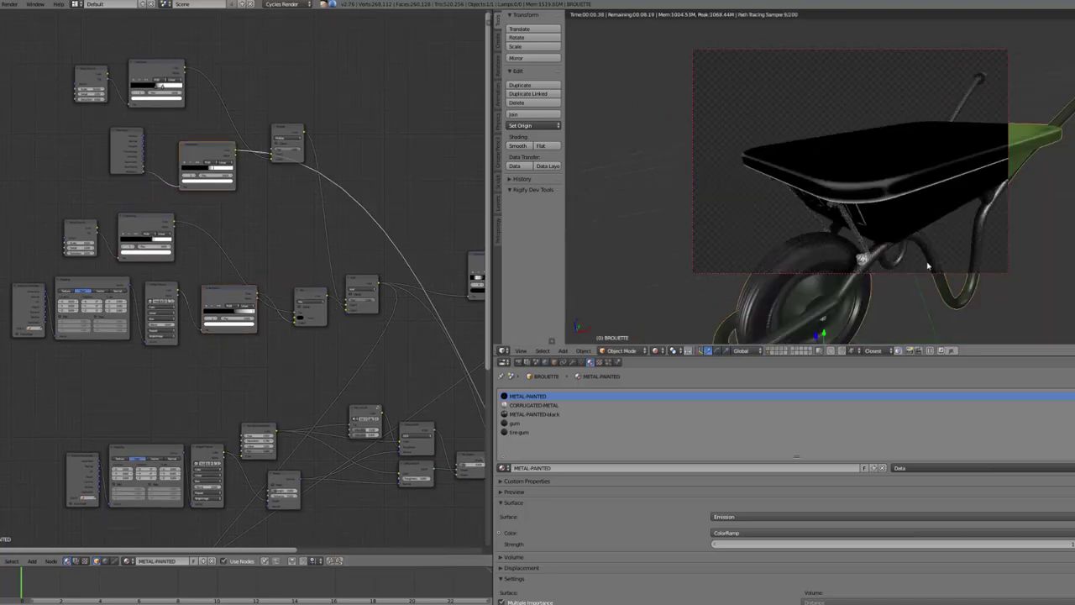
middle_click_drag(928, 264, 886, 226)
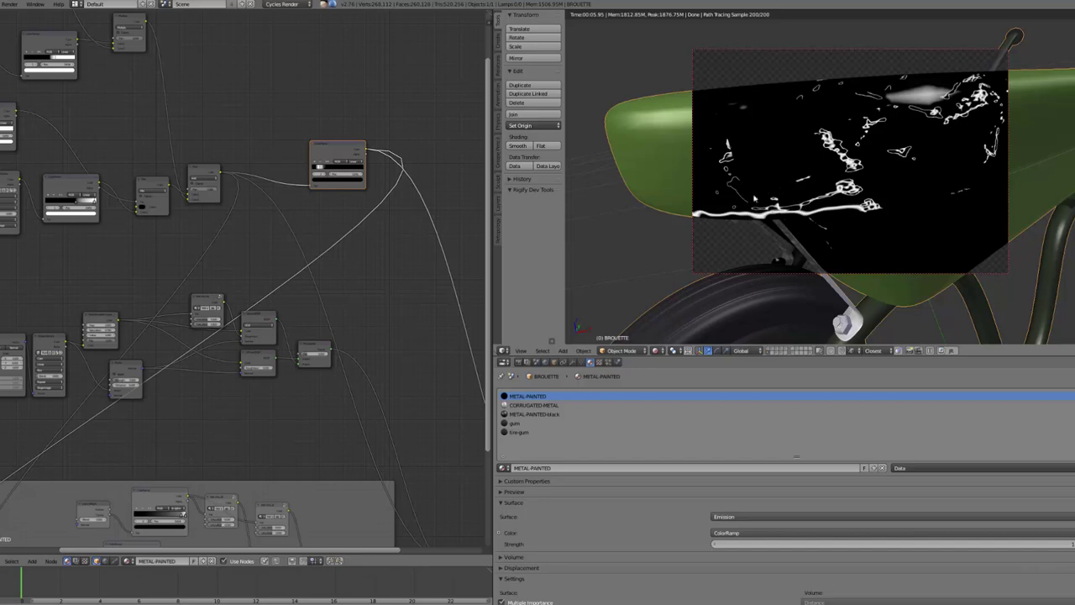
Preview the Mix node that combines the green paint color with the scratch-outline mask
scroll(341, 286, "down", 2)
middle_click_drag(222, 372, 322, 261)
middle_click_drag(197, 347, 321, 239)
scroll(267, 284, "up", 1)
left_click(172, 362, "ctrl+shift")
middle_click_drag(338, 433, 257, 439)
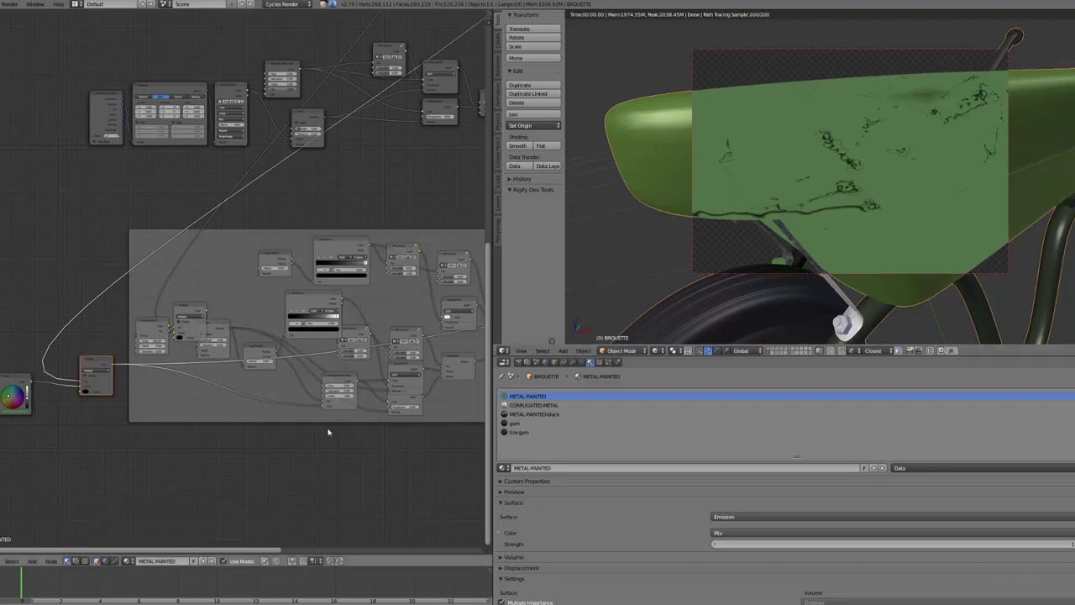
Examine the framed paint shader nodes and route the final Mix Shader back to the METAL-PAINTED output
middle_click_drag(328, 432, 169, 385)
scroll(169, 385, "up", 3)
middle_click_drag(276, 362, 460, 352)
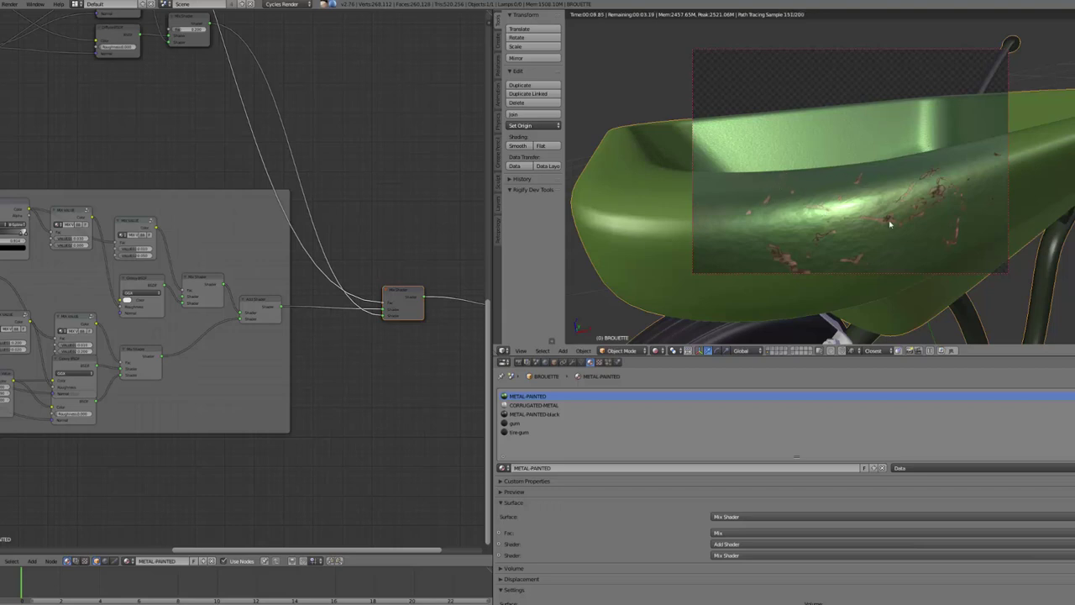
Examine the finished METAL-PAINTED scratches and the metal frame and handles of the wheelbarrow from several angles
scroll(792, 219, "down", 5)
middle_click_drag(827, 255, 823, 195)
scroll(826, 197, "up", 4)
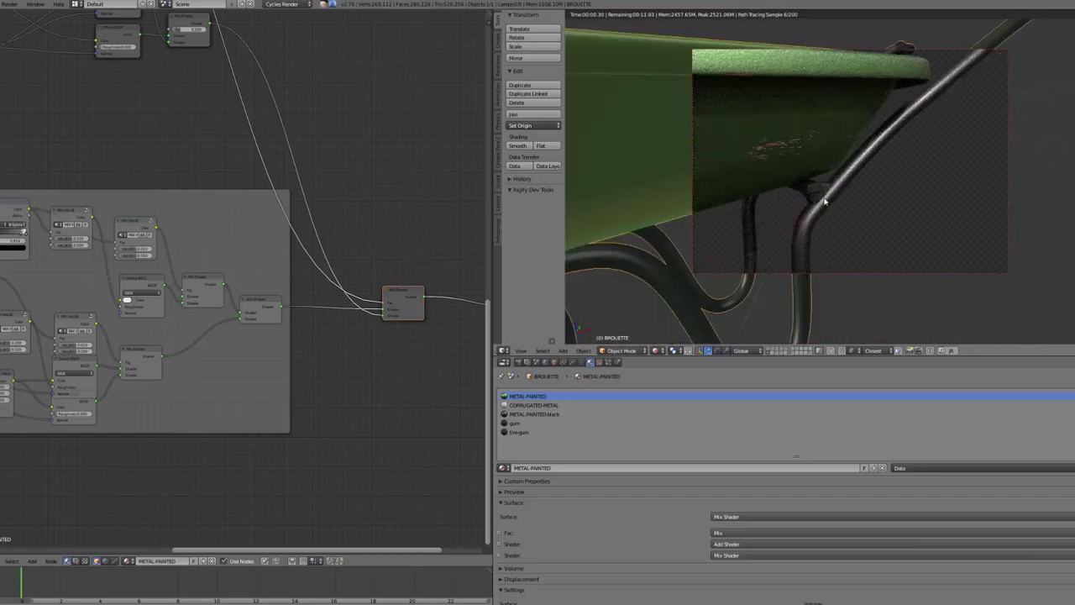
scroll(828, 200, "up", 2)
scroll(829, 202, "down", 5)
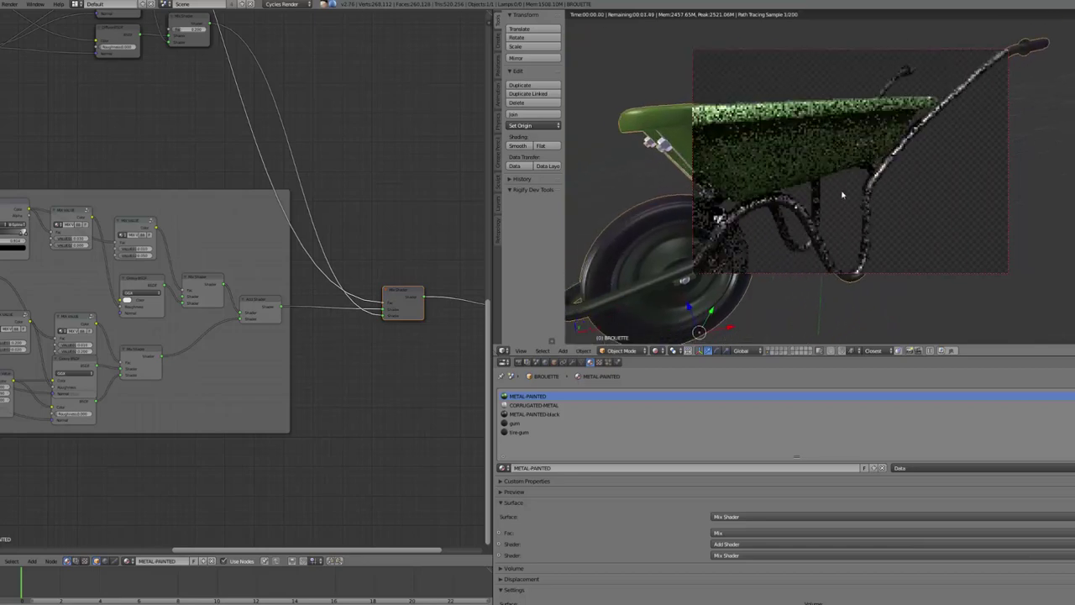
middle_click_drag(829, 202, 848, 193)
middle_click_drag(848, 193, 794, 245, "shift")
scroll(865, 225, "up", 4)
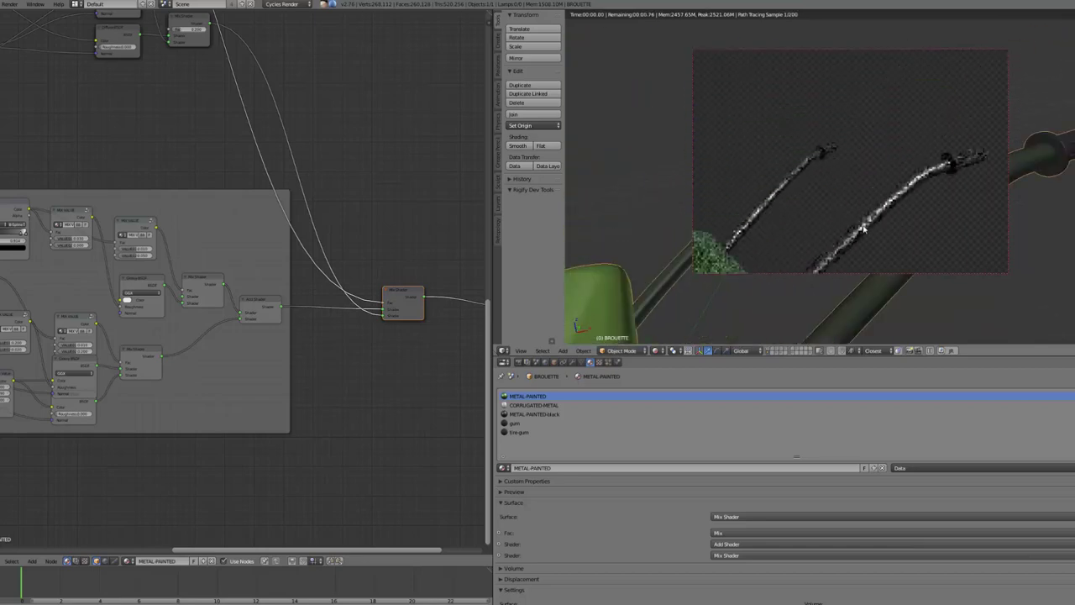
middle_click_drag(864, 227, 861, 233)
scroll(861, 232, "down", 3)
scroll(868, 224, "up", 3)
middle_click_drag(906, 180, 872, 224)
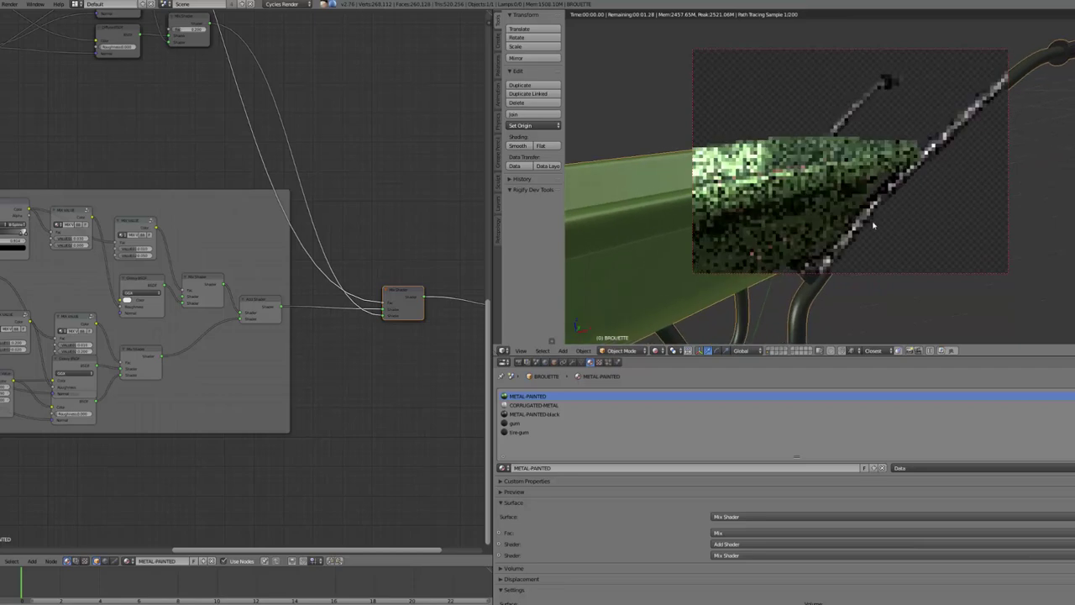
scroll(775, 249, "down", 6)
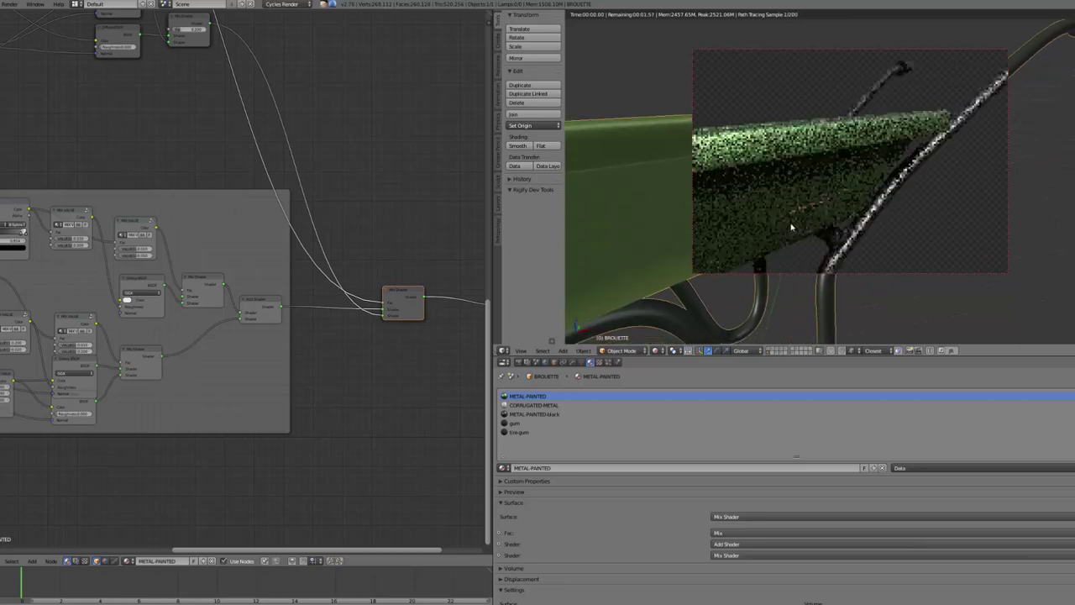
Examine the wheelbarrow's black metal wheel rim and select the tire-gum material slot
scroll(865, 191, "up", 5)
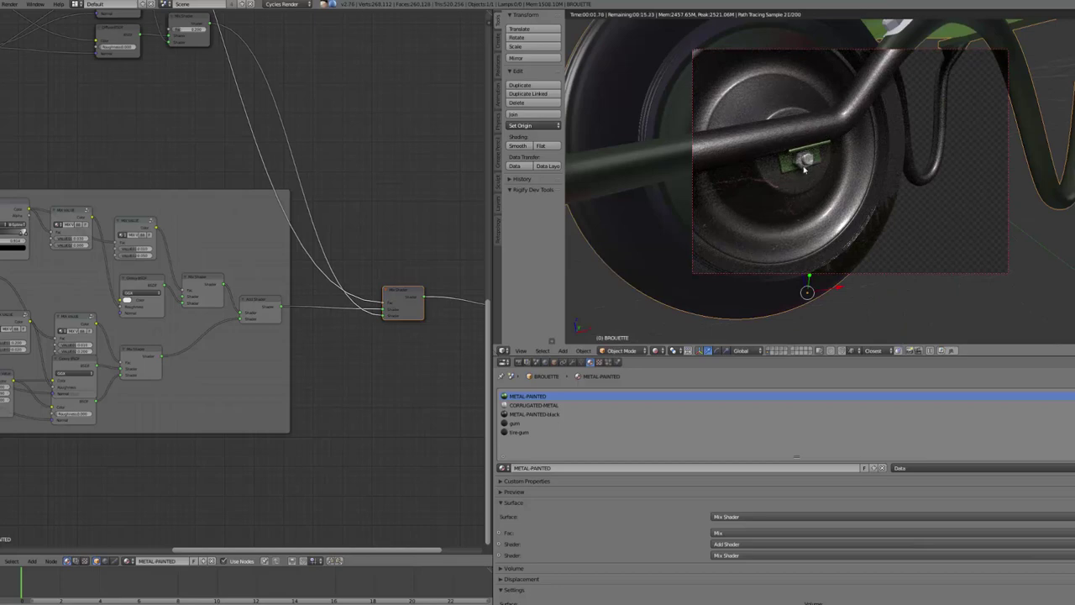
middle_click_drag(791, 144, 765, 220)
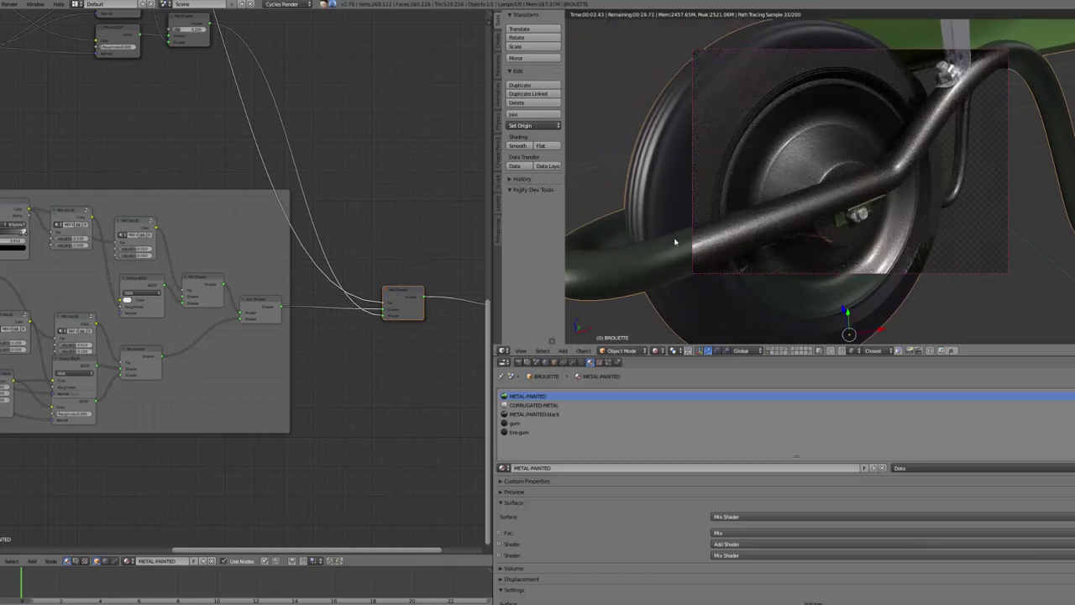
left_click(521, 431)
middle_click_drag(844, 309, 842, 247)
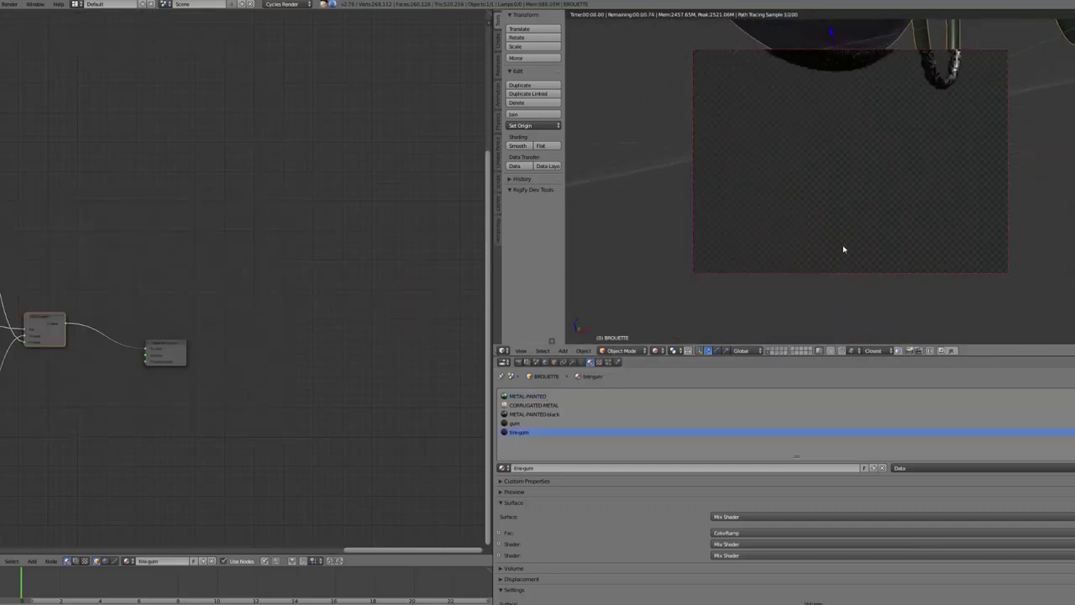
scroll(843, 255, "up", 5, "shift")
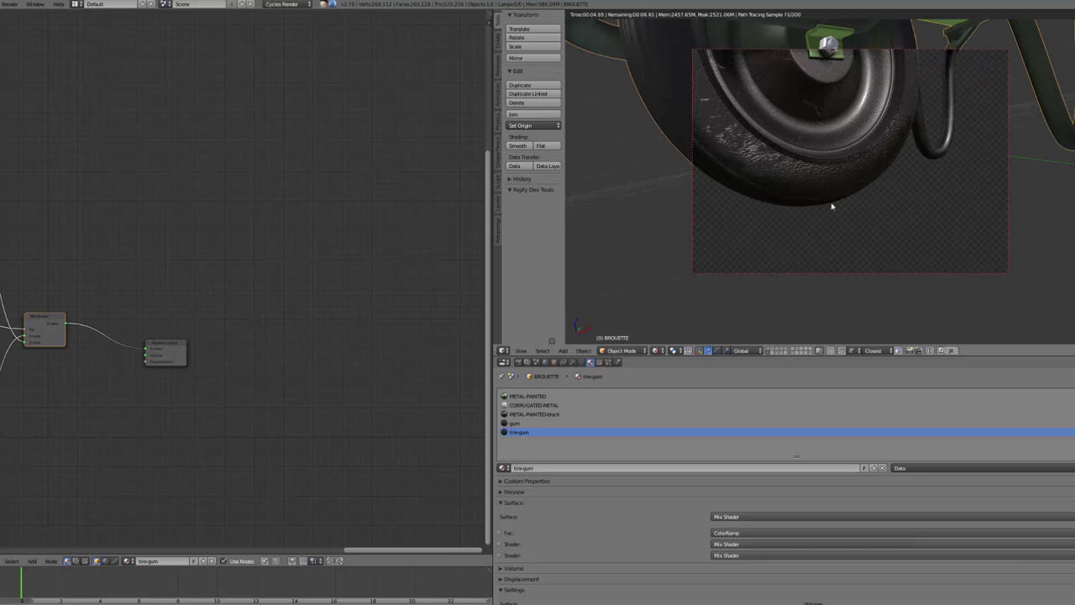
Examine the tire-gum surface of the wheelbarrow's tire, both isolated and with the grassy ground displayed
scroll(852, 220, "down", 5)
mouse_move(852, 220)
middle_mouse_down()
mouse_move(840, 208)
mouse_move(845, 230)
middle_mouse_up()
scroll(839, 228, "up", 2)
scroll(810, 180, "down", 1)
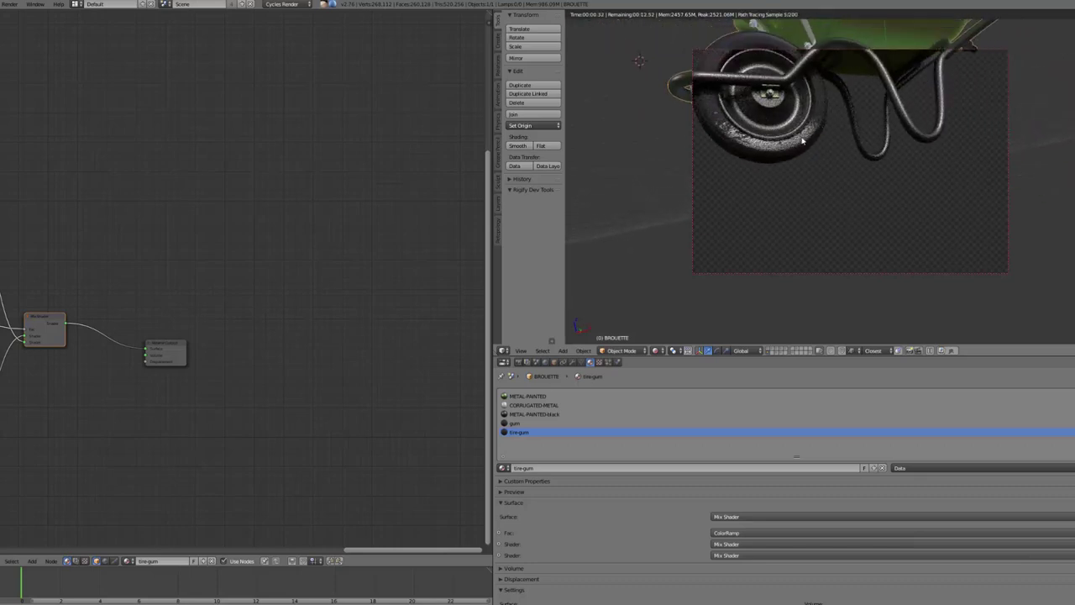
middle_click_drag(763, 173, 770, 202)
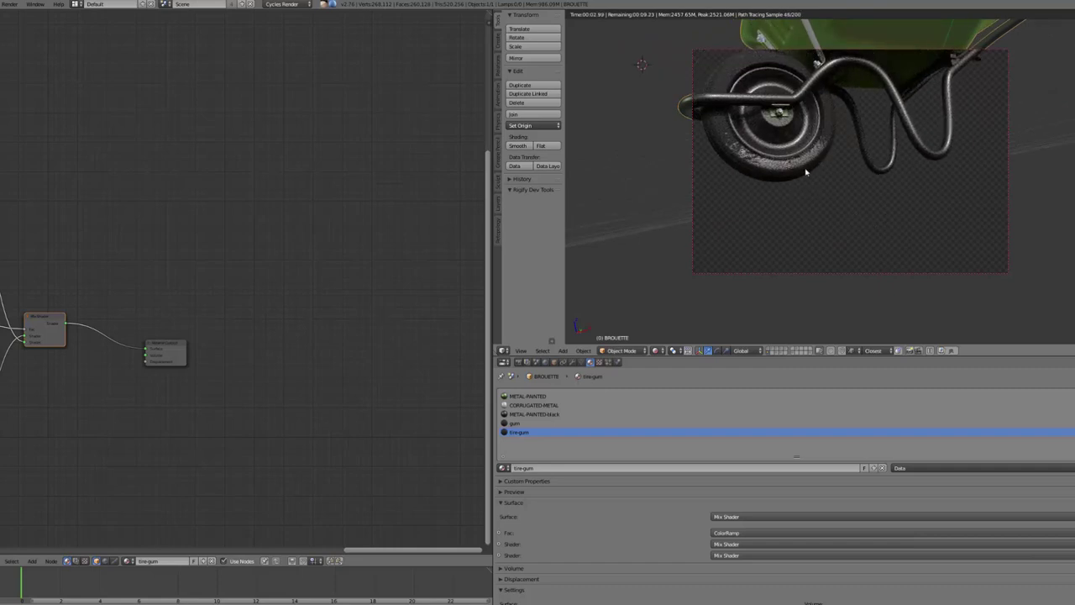
middle_click_drag(827, 206, 824, 248)
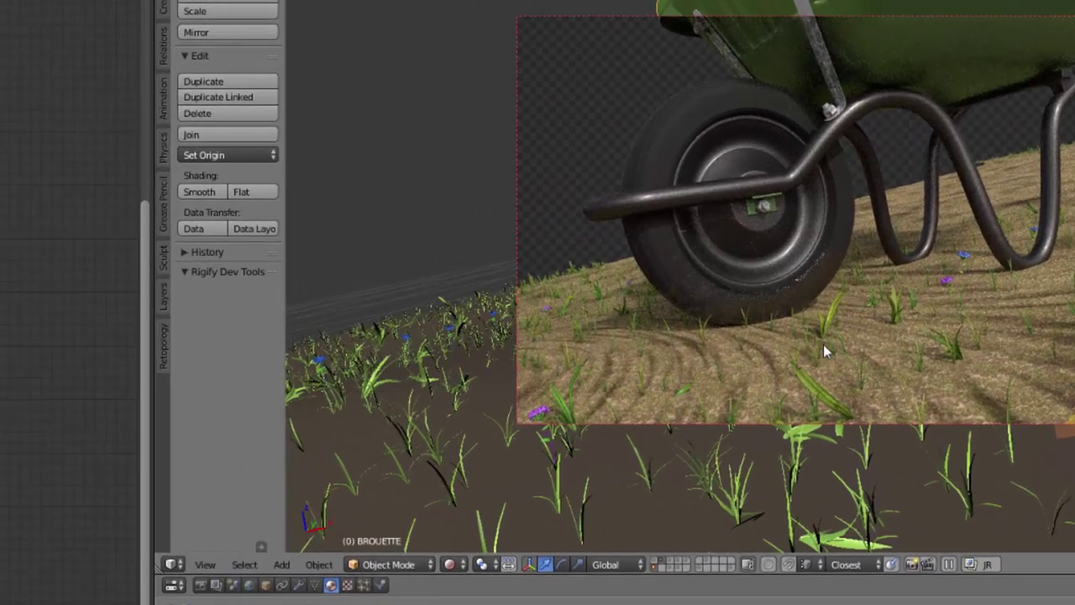
scroll(857, 234, "up", 3)
middle_click_drag(812, 370, 826, 294, "shift")
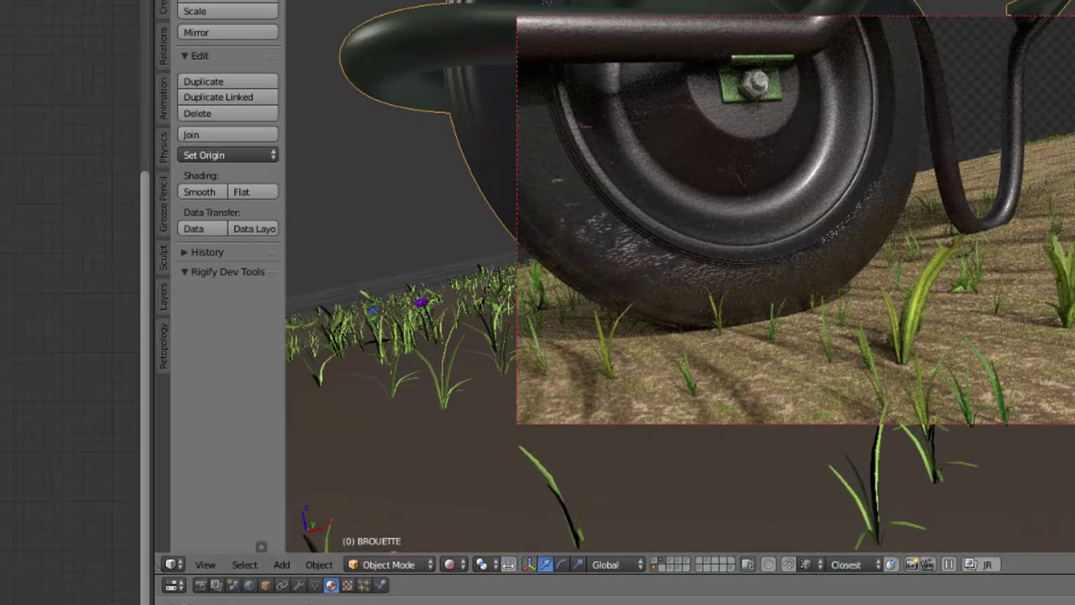
Bring the red-leaved tree into the rendered preview, select its trunk and examine the bark and moss
scroll(611, 281, "down", 5)
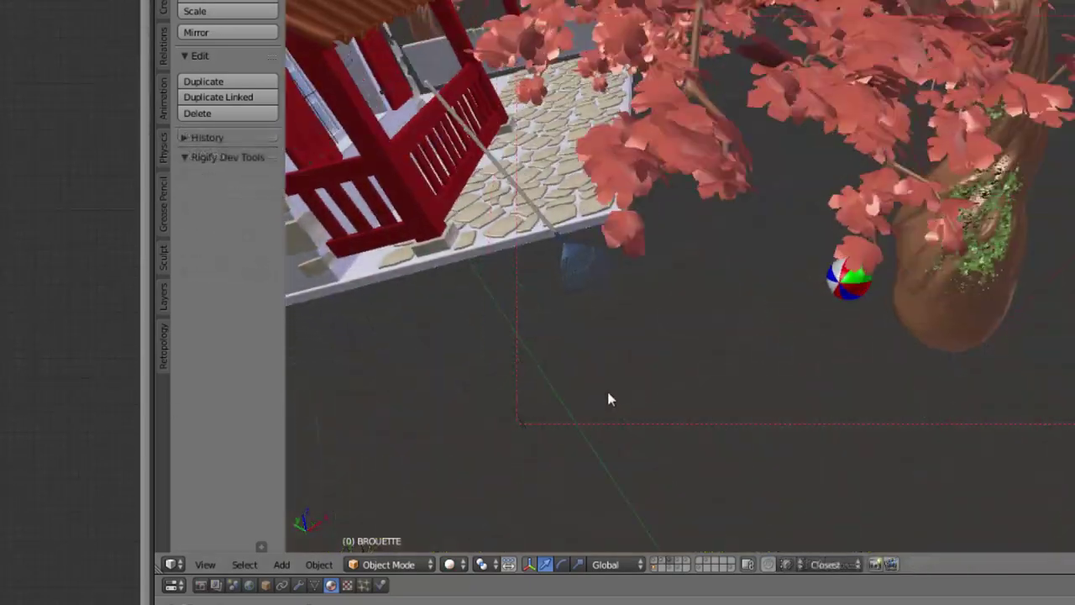
middle_click_drag(607, 395, 617, 288)
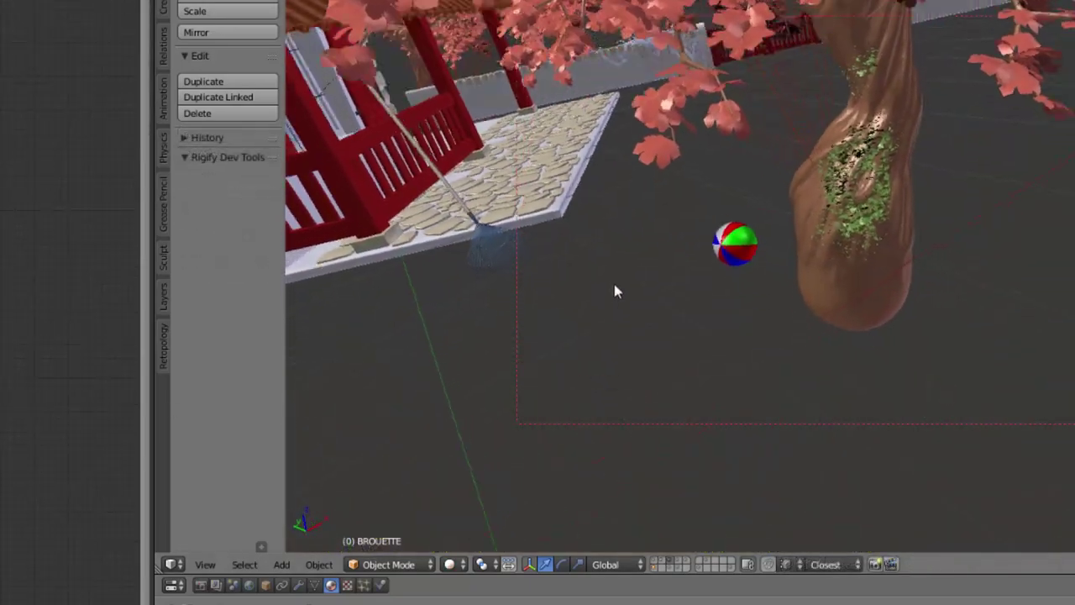
scroll(590, 393, "up", 5)
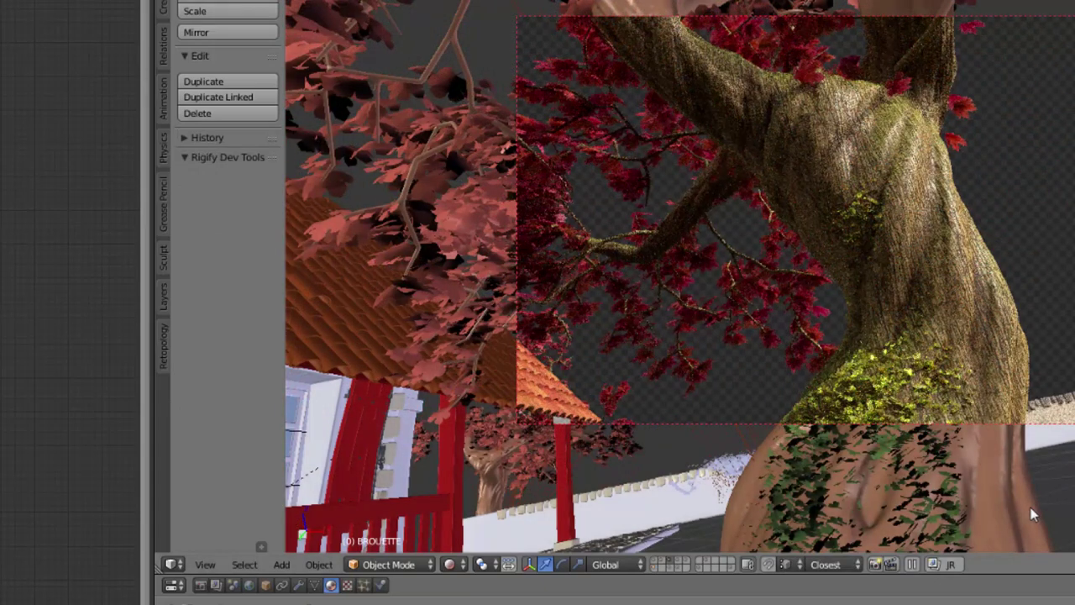
right_click(1033, 514)
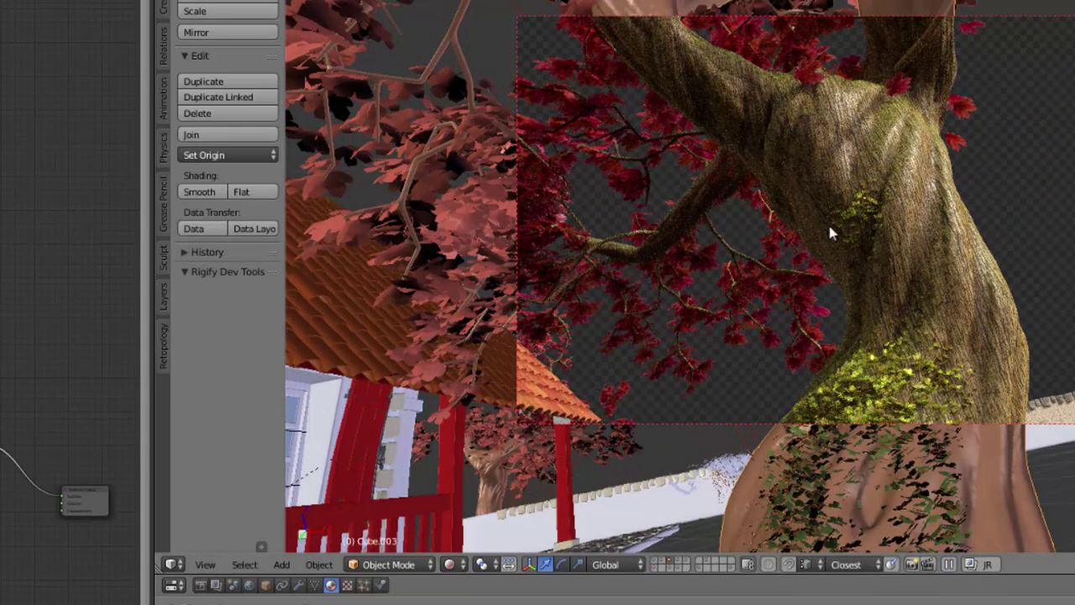
middle_click_drag(745, 394, 781, 420)
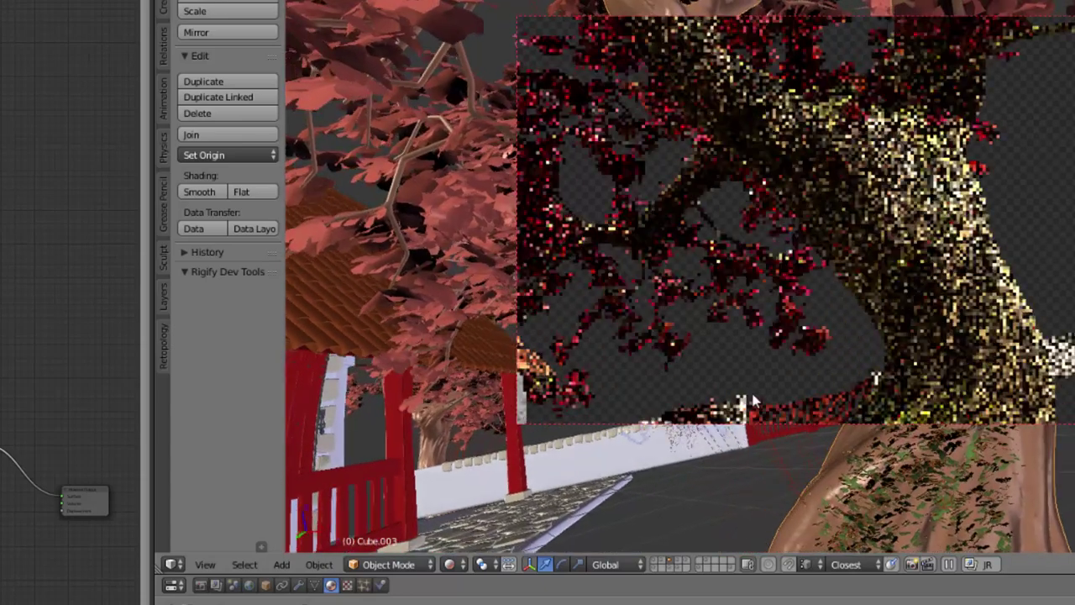
scroll(71, 420, "up", 2)
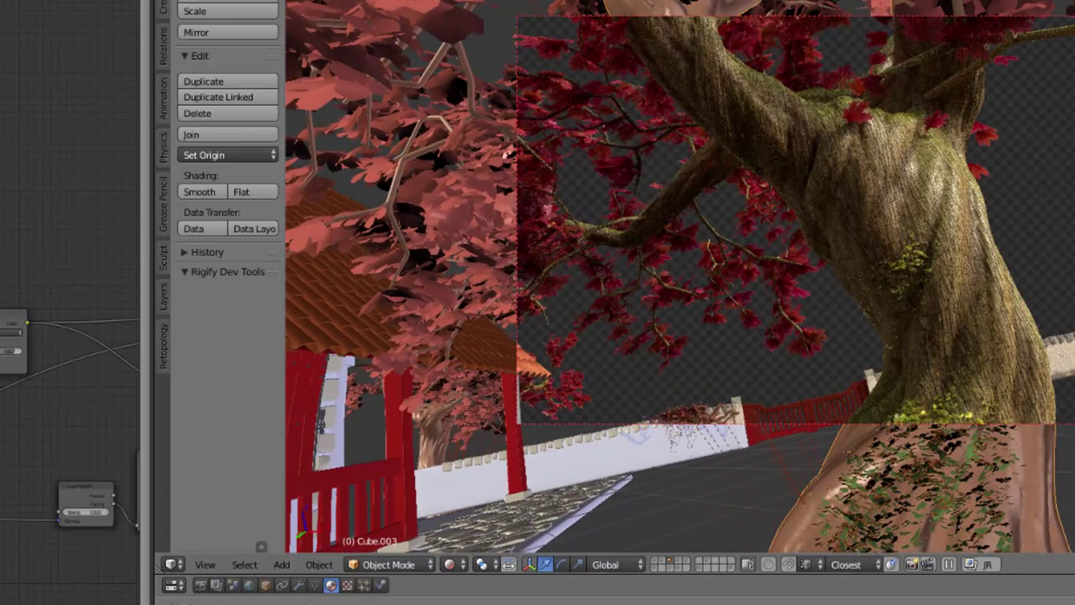
Preview the TREE material's Mix node that turns the Geometry ColorRamp mask into bark colors
middle_click_drag(59, 420, 125, 391)
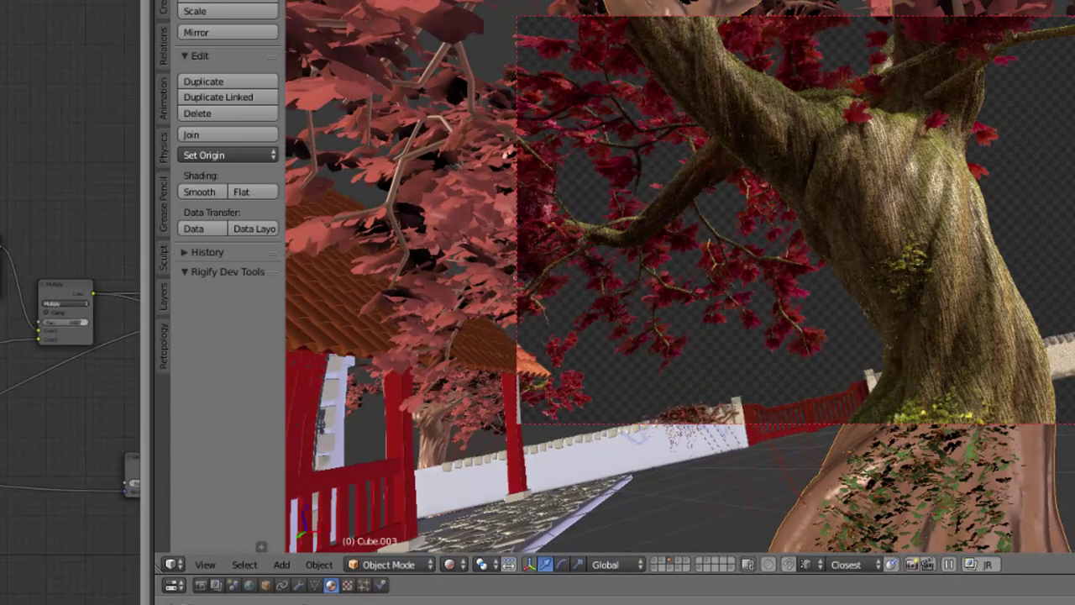
middle_click_drag(58, 336, 122, 291)
scroll(51, 324, "up", 4)
middle_click_drag(76, 226, 100, 445)
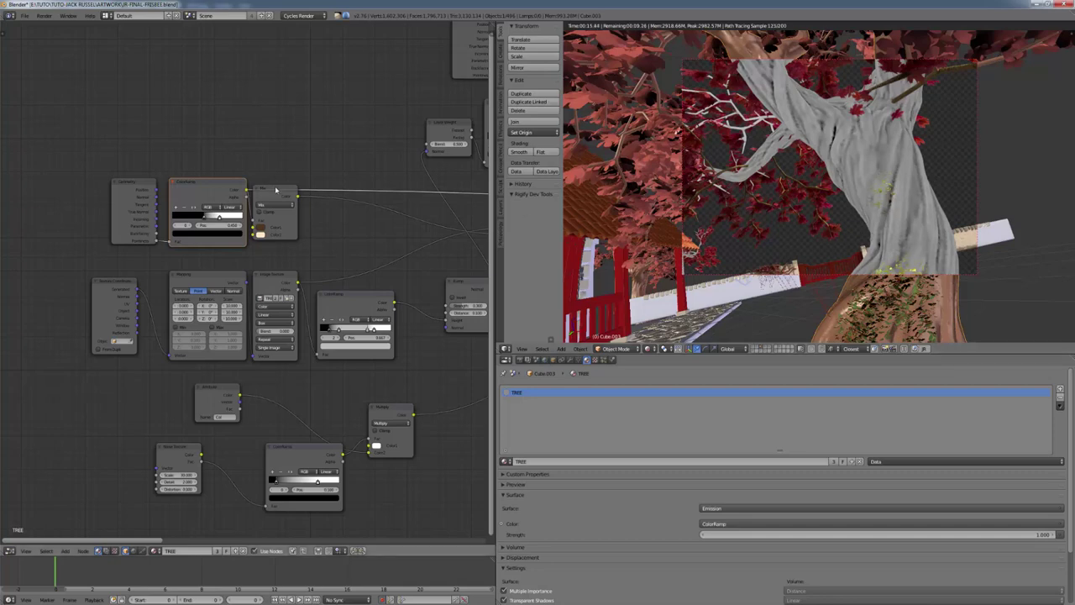
left_click(275, 190, "ctrl+shift")
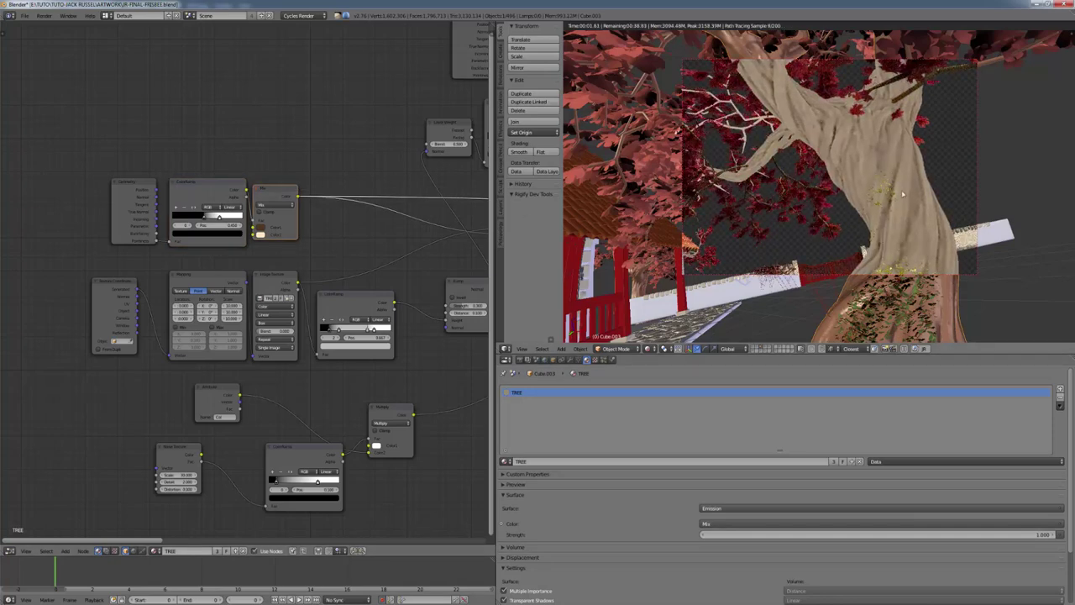
Preview the bark Image Texture node and the Overlay node that blends it with the Mix colors
middle_click_drag(297, 154, 132, 197)
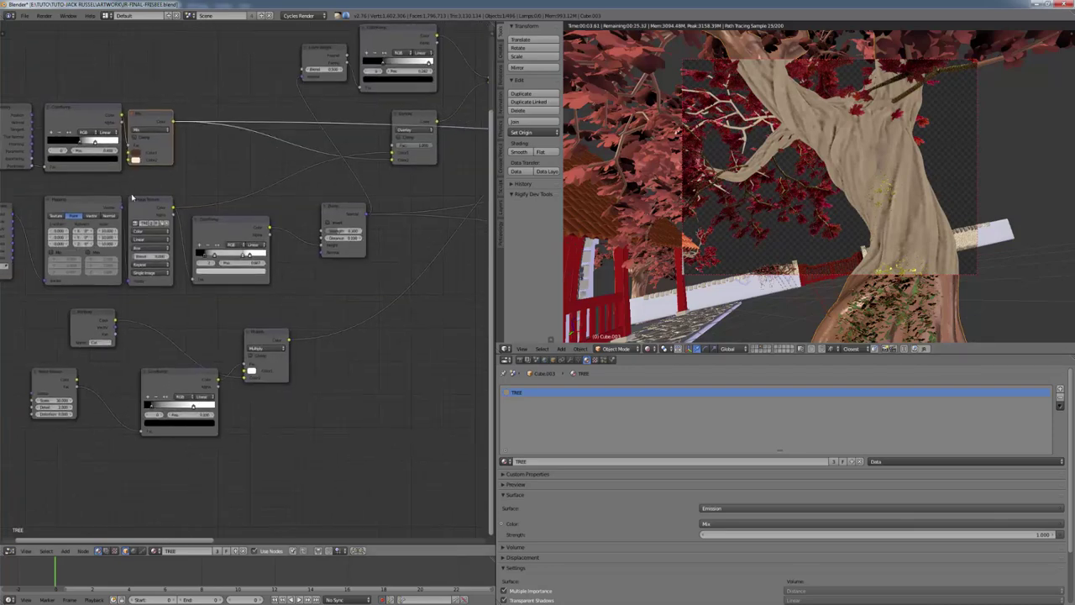
left_click(143, 202, "ctrl+shift")
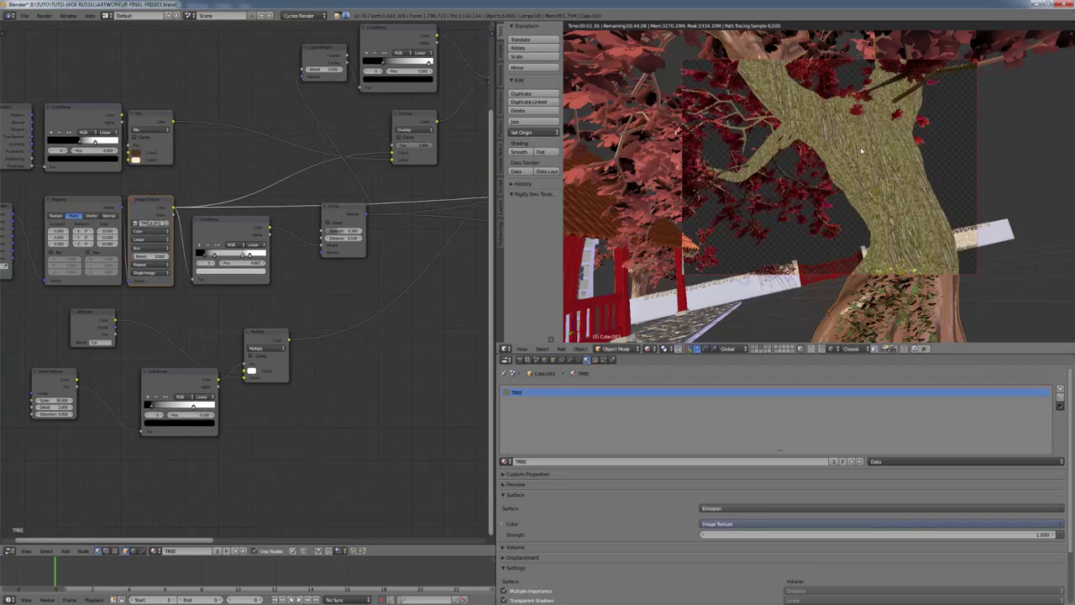
scroll(333, 293, "down", 2)
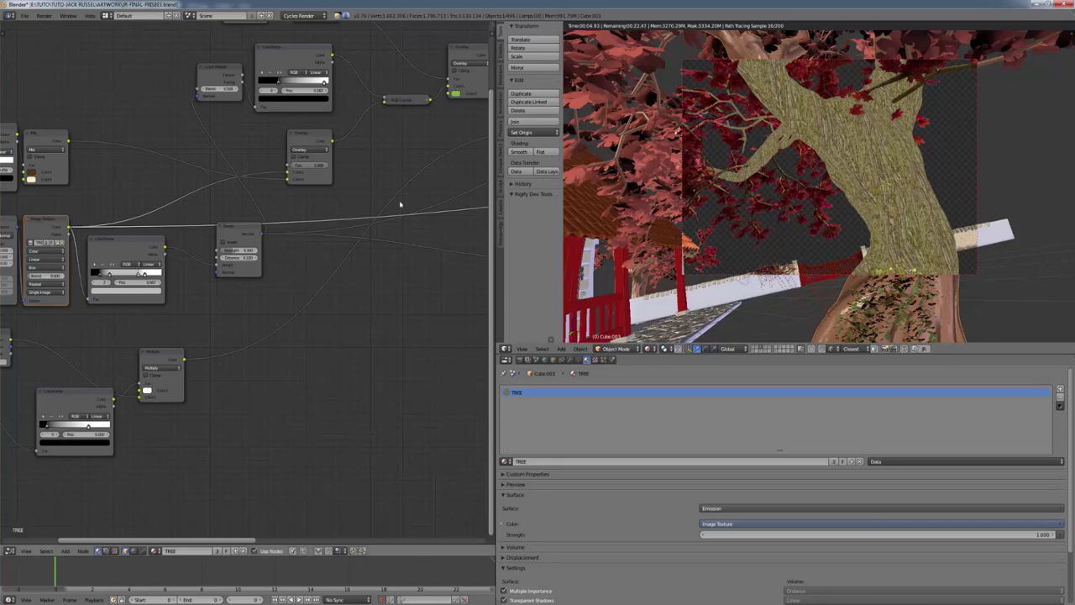
scroll(361, 288, "up", 2)
middle_click_drag(361, 288, 361, 326)
left_click(296, 214, "ctrl+shift")
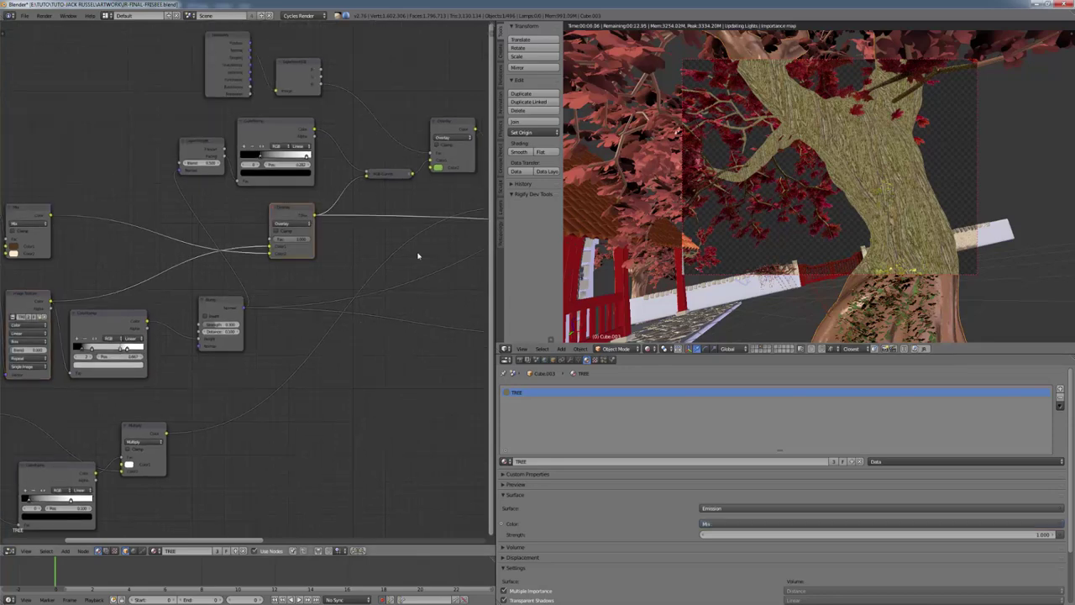
Preview the Layer Weight node's ColorRamp as an edge mask on the tree trunk
scroll(378, 256, "down", 3, "ctrl")
scroll(361, 300, "up", 3, "shift")
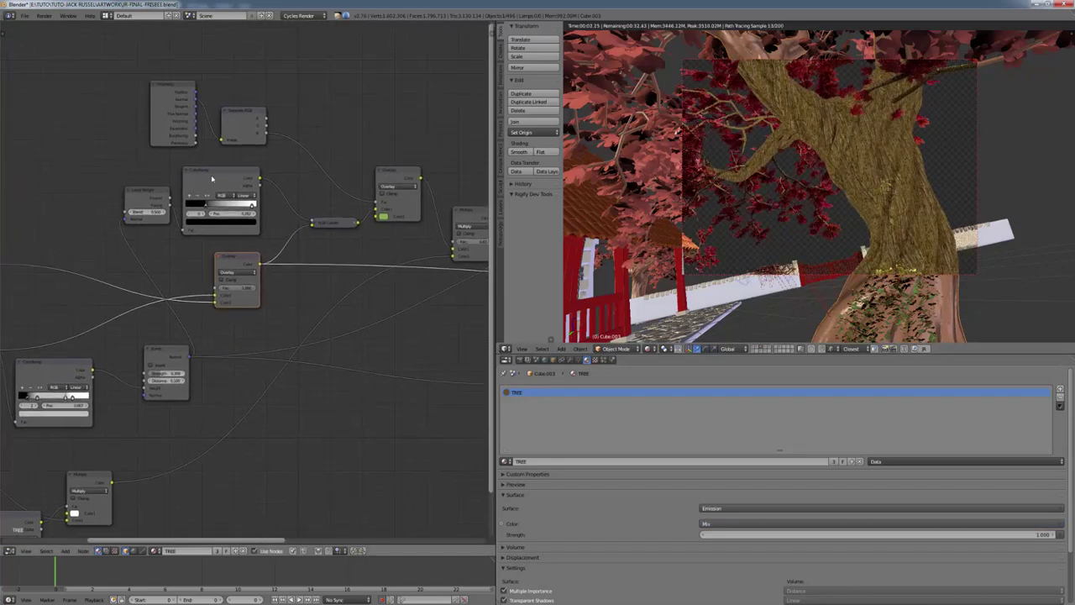
left_click(244, 176, "ctrl+shift")
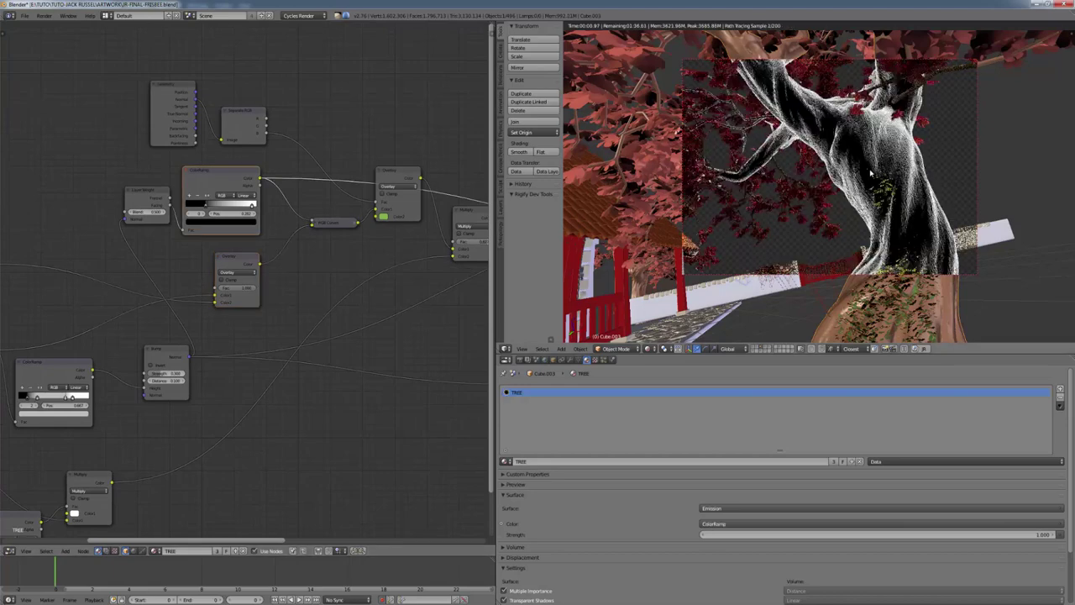
Preview the Separate RGB mask for upward-facing bark and compare it with the Geometry node's Normal output
left_click(243, 117, "ctrl+shift")
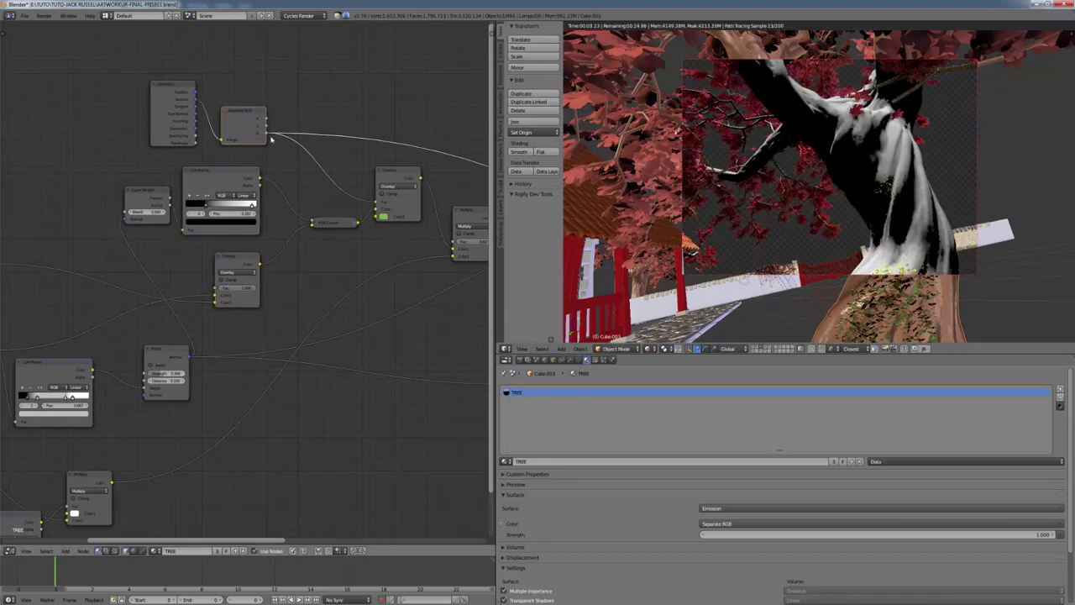
left_click(186, 110, "ctrl+shift")
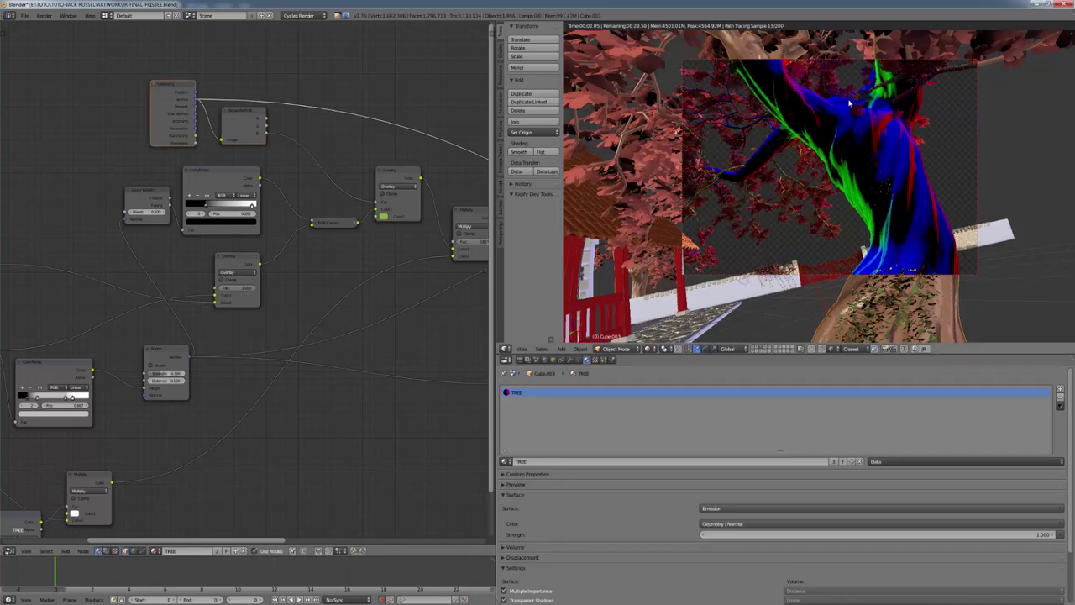
left_click(234, 132, "ctrl+shift")
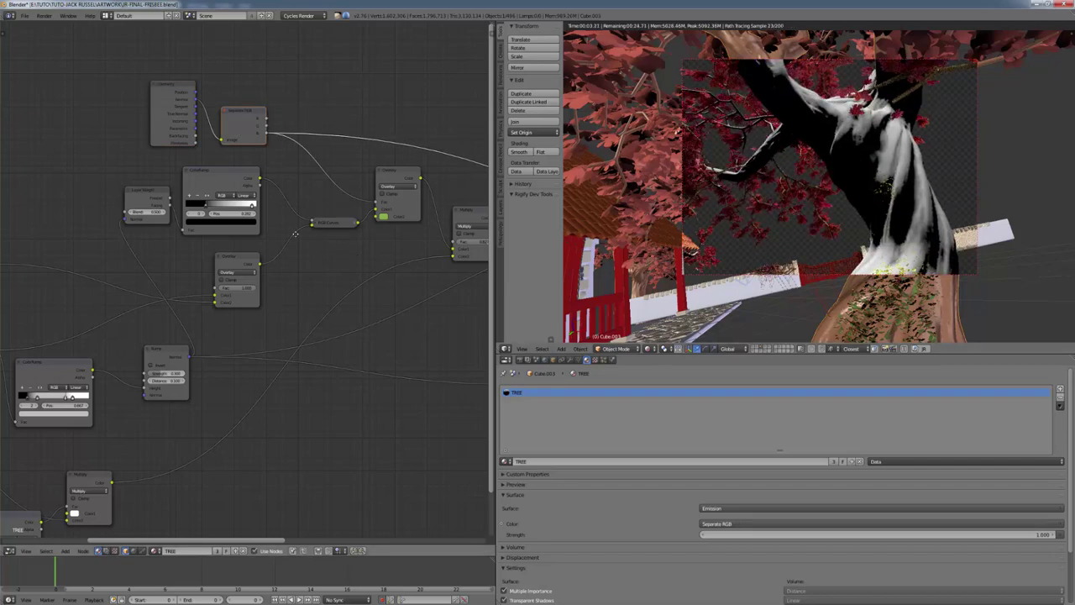
Preview the Overlay node that adds the green moss color and the Multiply node that follows it
middle_click_drag(294, 234, 238, 210)
left_click(340, 151, "ctrl+shift")
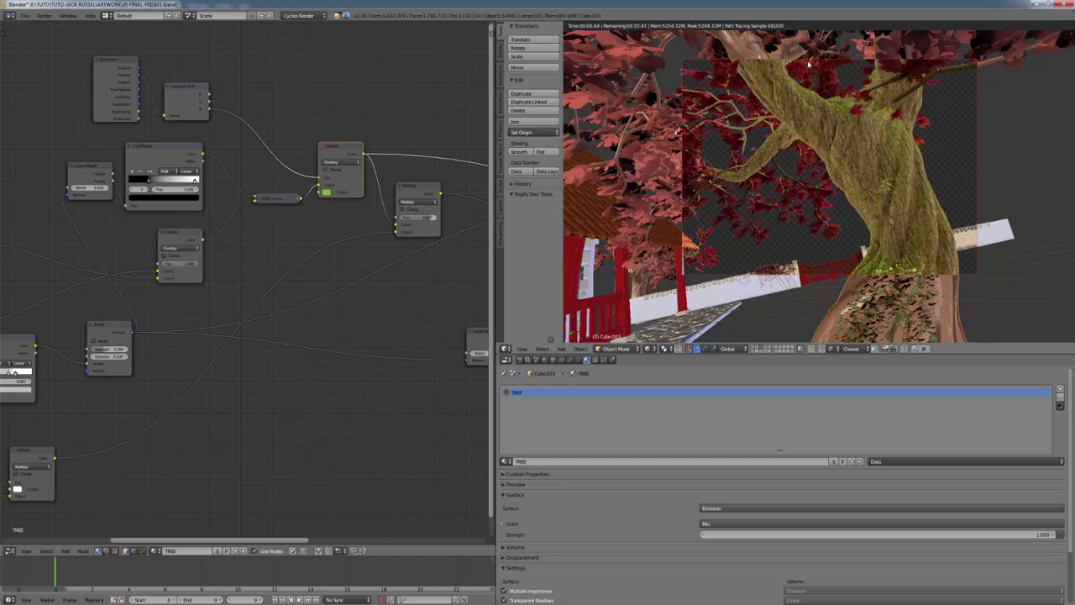
middle_click_drag(365, 350, 279, 314)
left_click(340, 170, "ctrl+shift")
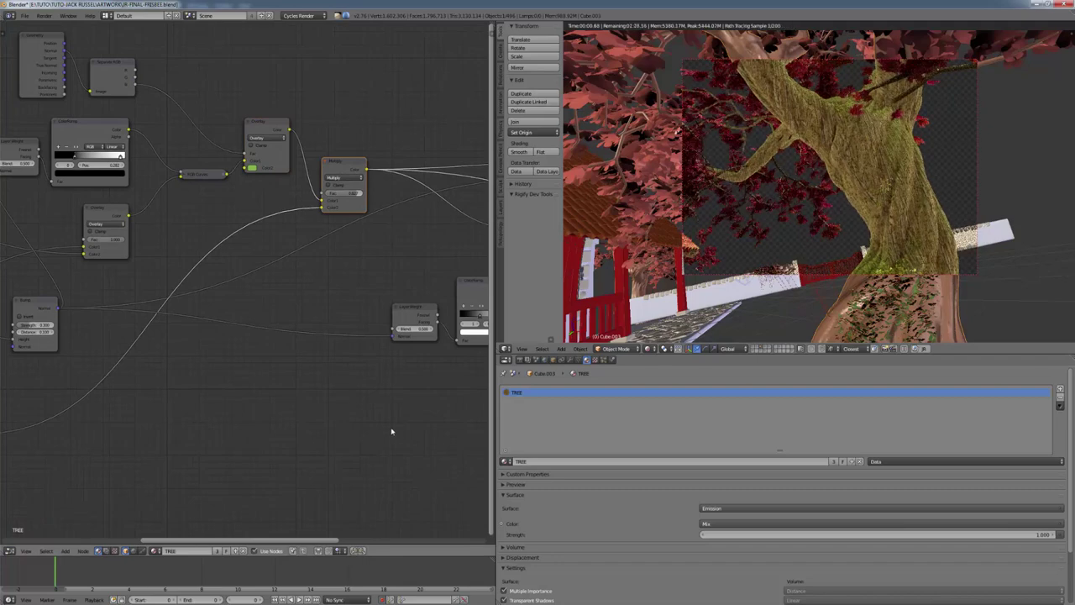
Examine the TREE shader nodes and preview the ColorRamp that feeds the MIX VALUE groups
middle_click_drag(361, 415, 144, 336)
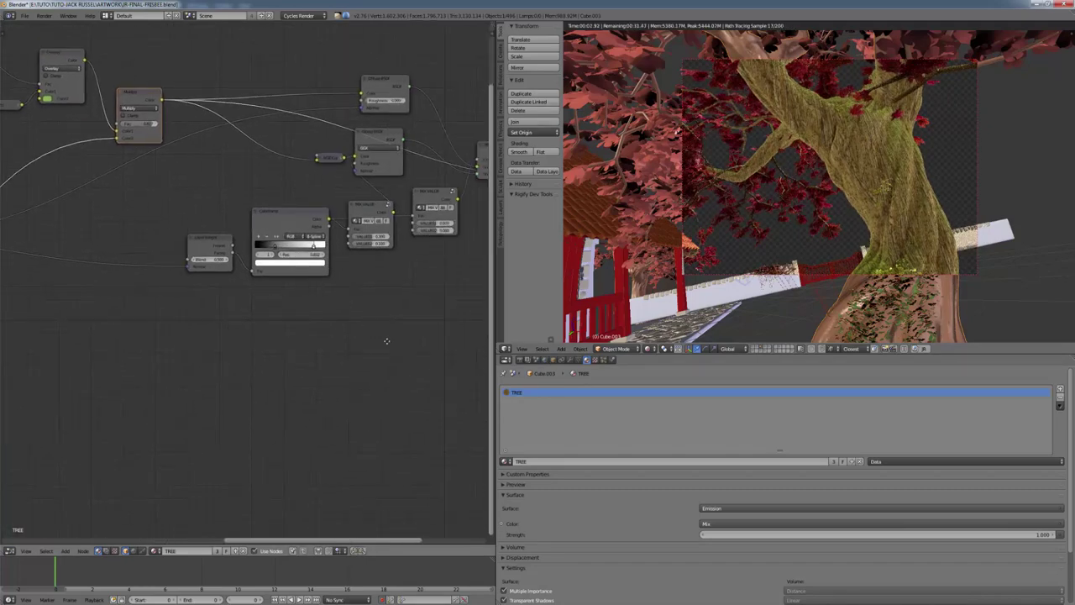
middle_click_drag(386, 341, 474, 353)
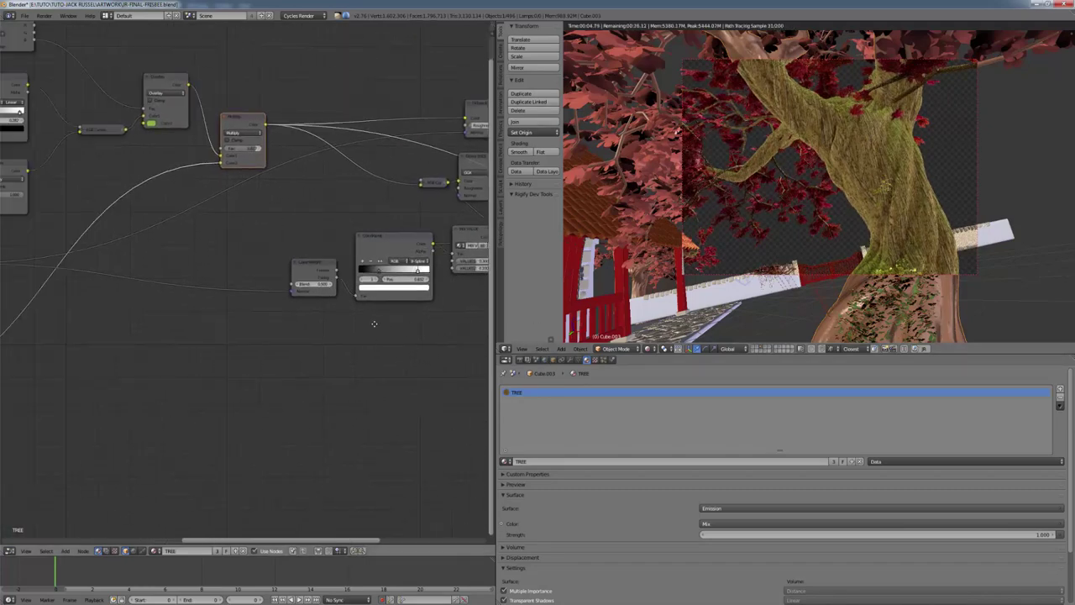
middle_click_drag(374, 323, 243, 324)
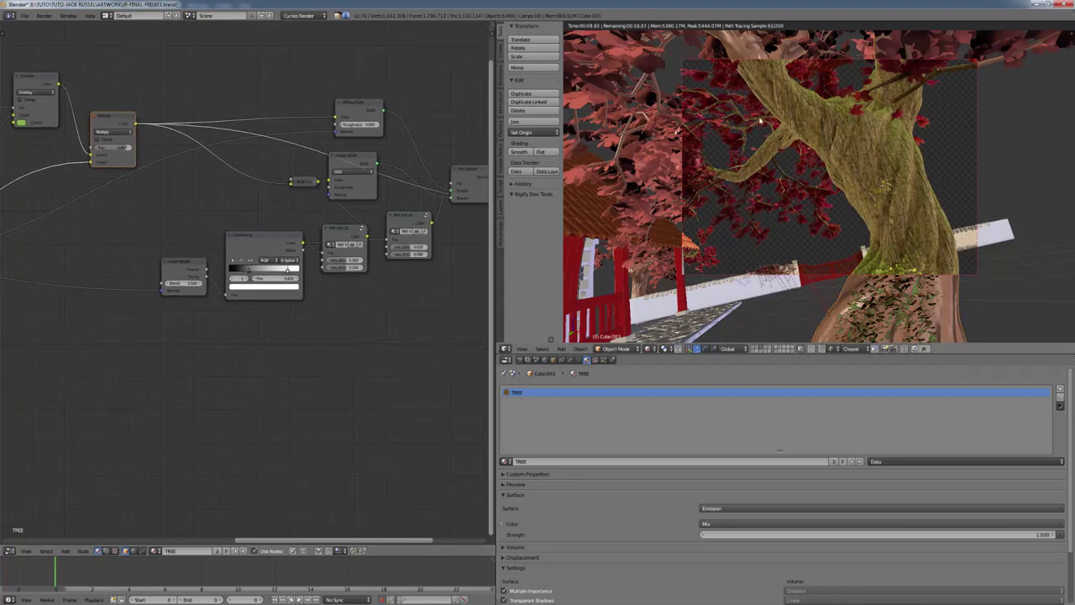
left_click(253, 245, "ctrl+shift")
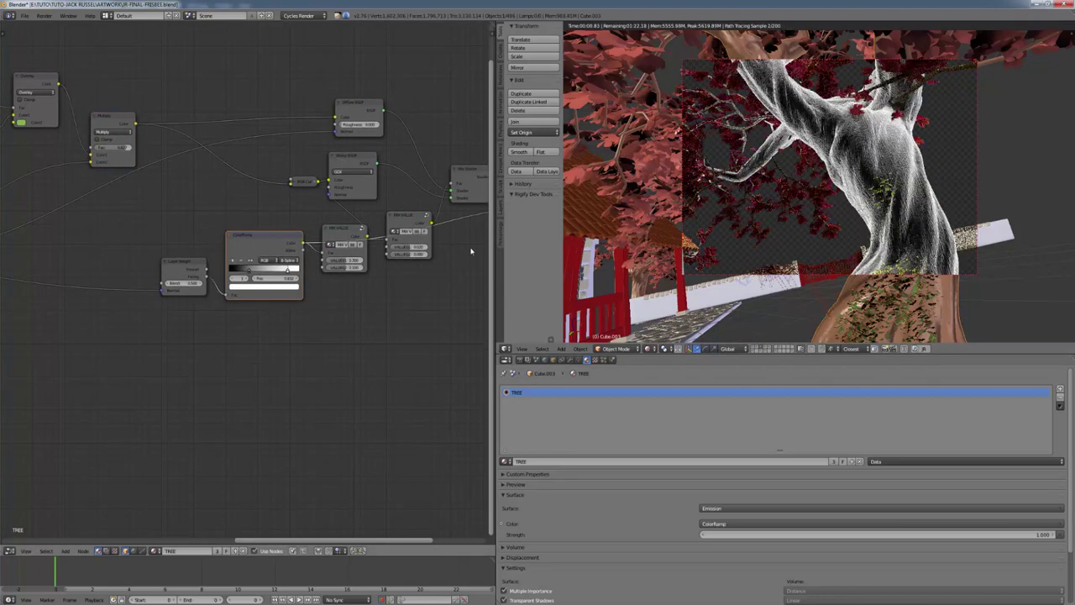
Route the final Mix Shader back to the TREE material output and examine the ivy-covered lower trunk
middle_click_drag(417, 237, 373, 241)
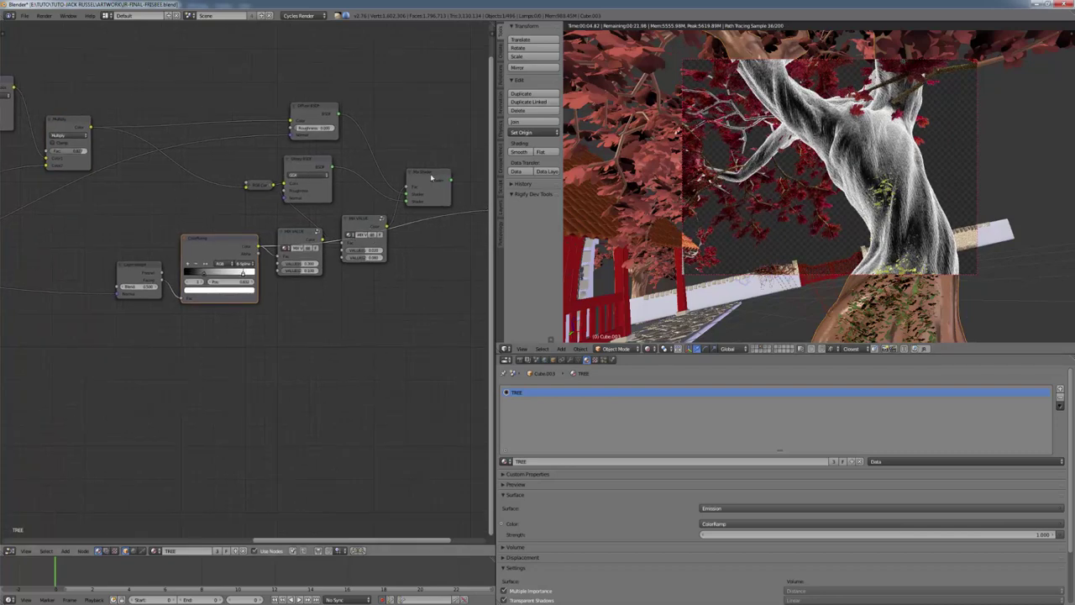
left_click(428, 187, "ctrl+shift")
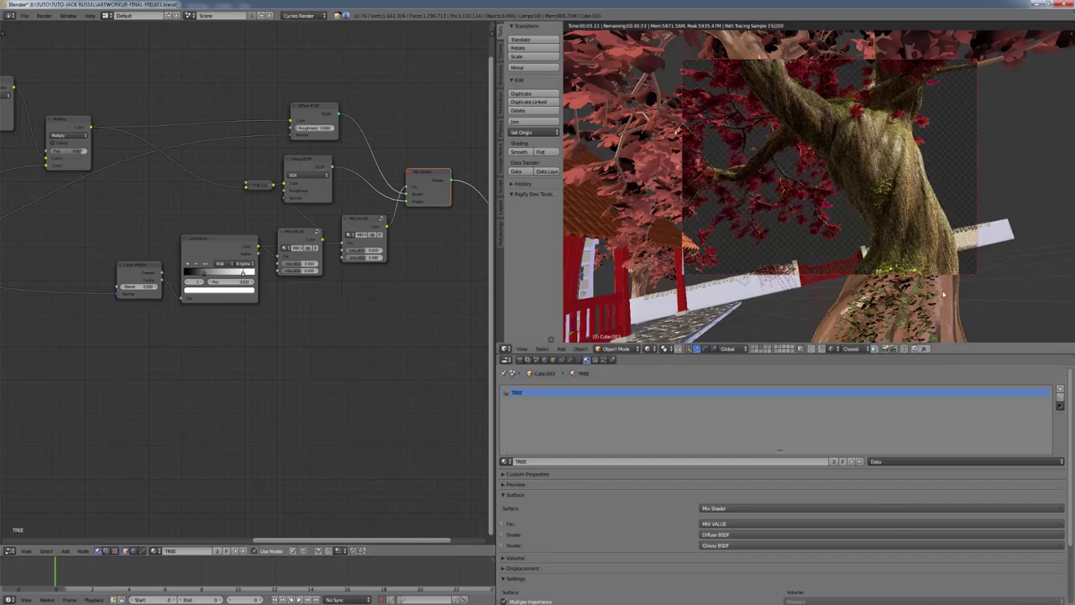
middle_click_drag(942, 294, 935, 215, "shift")
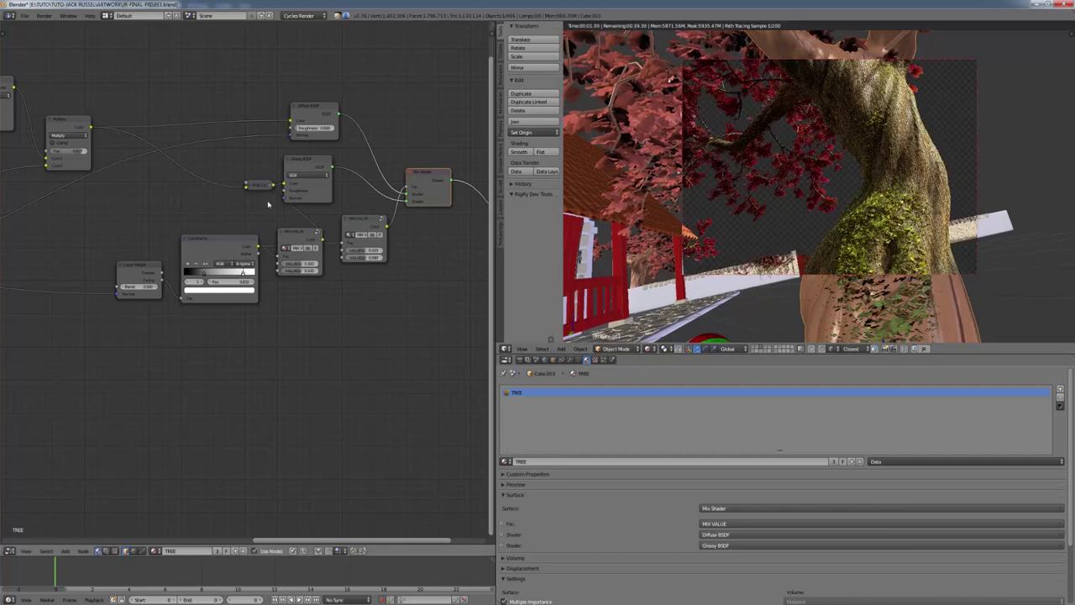
Return the viewport to solid shading, show only the scene layer holding the clouds and select a cloud
key("shift+z")
scroll(781, 193, "down", 6)
mouse_move(781, 193)
middle_mouse_down("shift")
mouse_move(840, 256)
mouse_move(806, 281)
middle_mouse_up("shift")
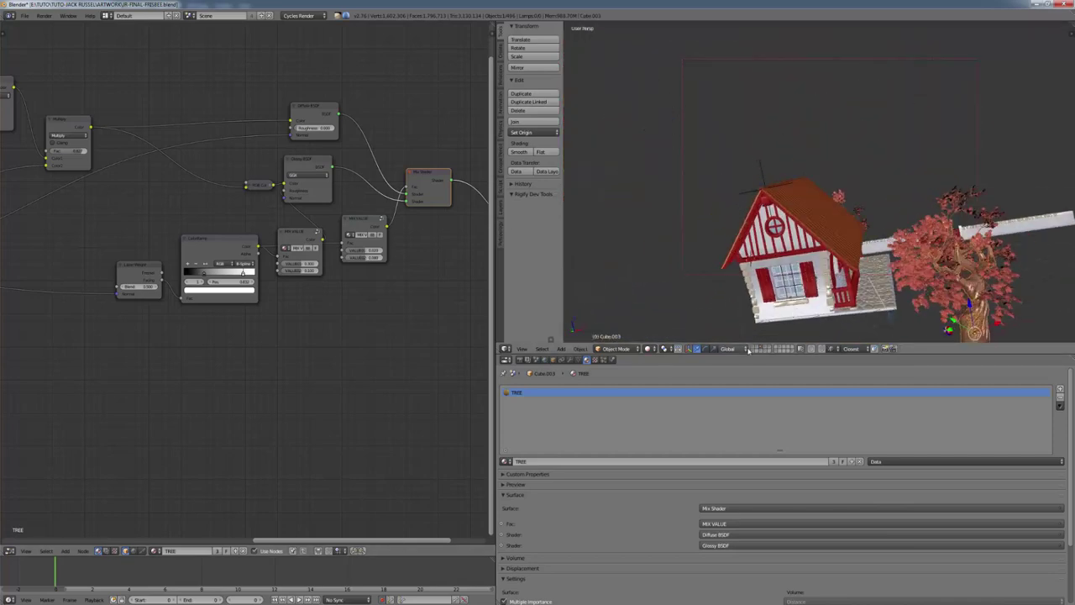
key("shift+z")
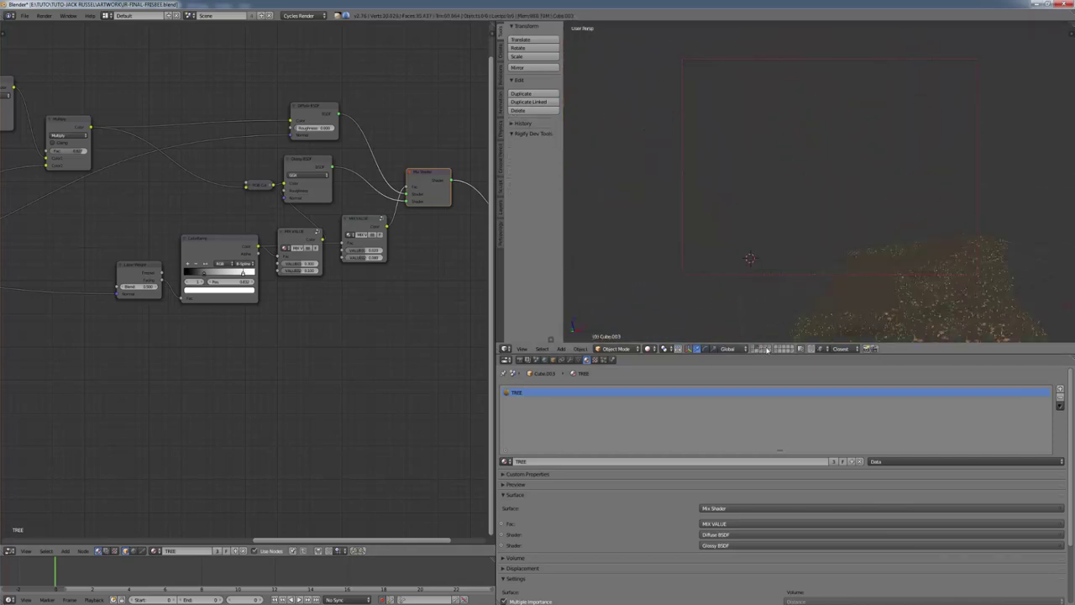
left_click(769, 350)
right_click(725, 69)
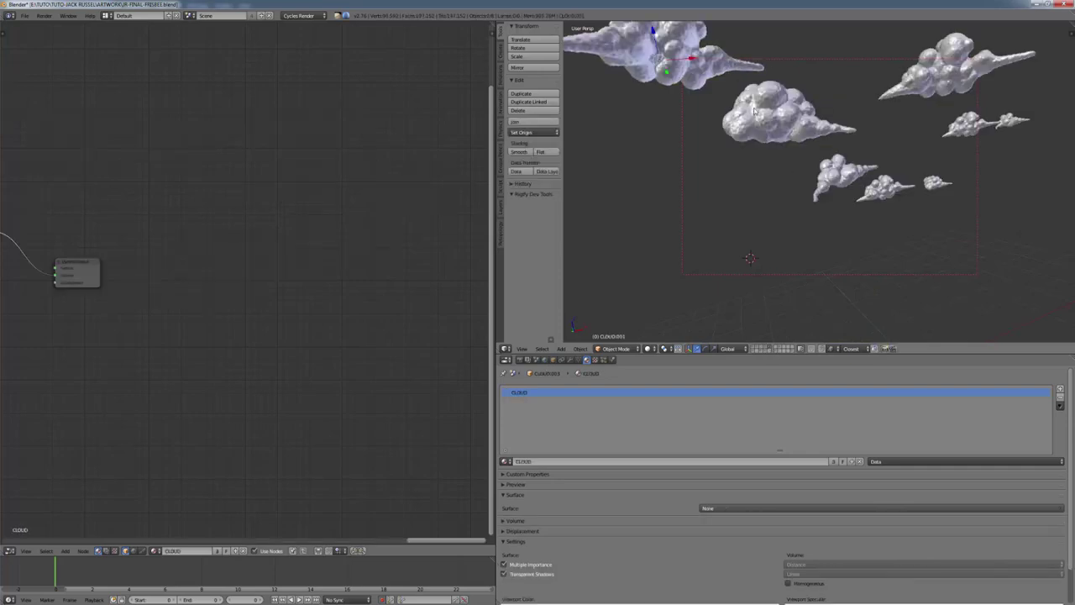
Preview the clouds in rendered shading through the camera view
mouse_move(729, 74)
middle_mouse_down()
mouse_move(833, 220)
mouse_move(851, 268)
middle_mouse_up()
scroll(851, 269, "up", 3)
key("shift+z")
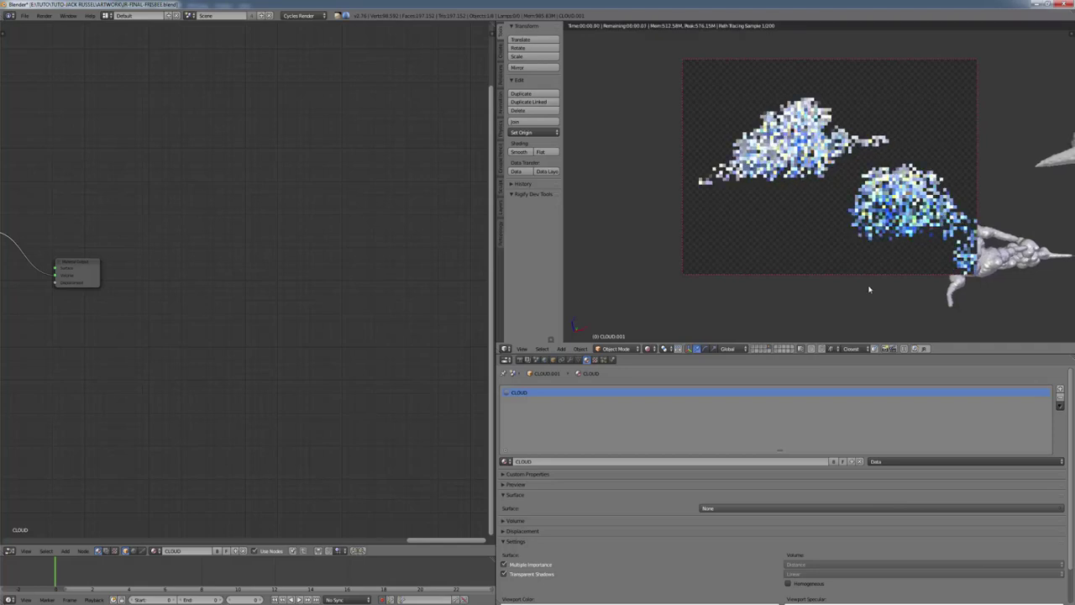
key("KP_0")
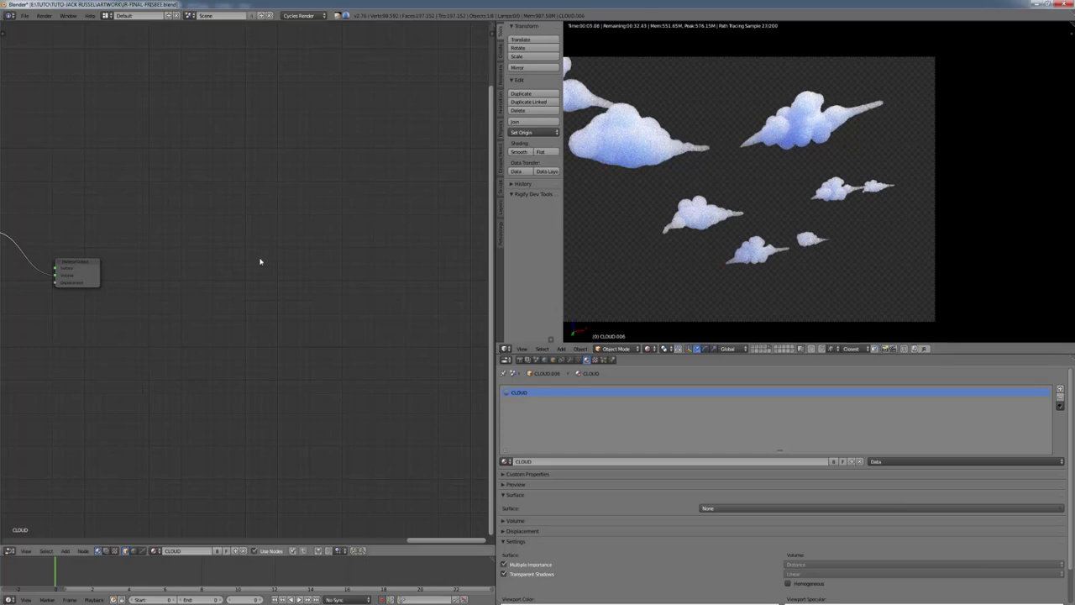
scroll(259, 261, "down", 1)
scroll(759, 200, "down", 4)
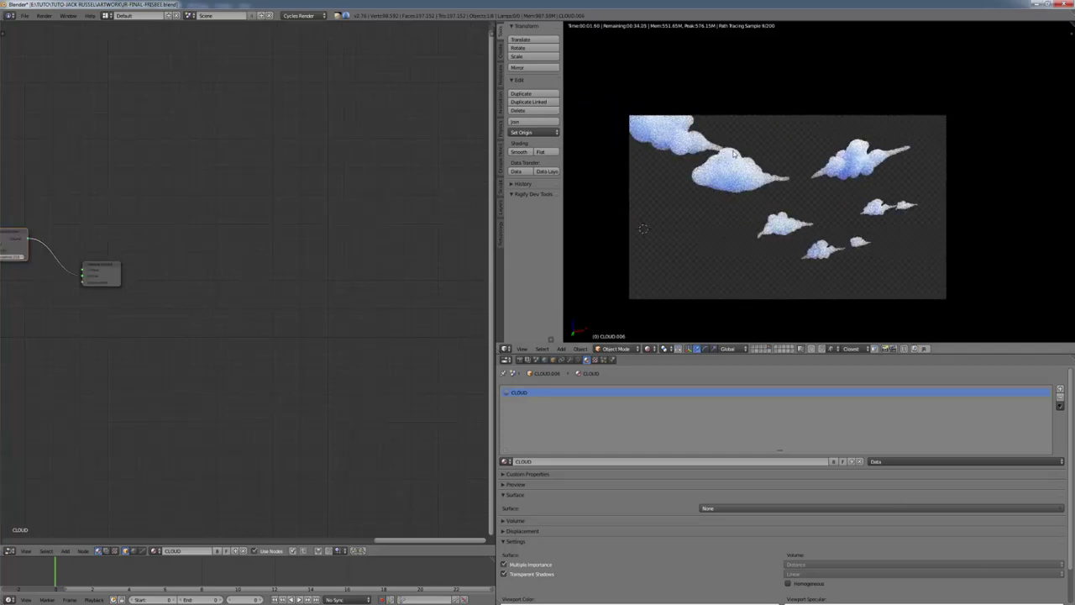
Examine the CLOUD nodes and compare the Volume Scatter with and without the Mix color connected
middle_click_drag(225, 301, 741, 421)
middle_click_drag(264, 296, 228, 259)
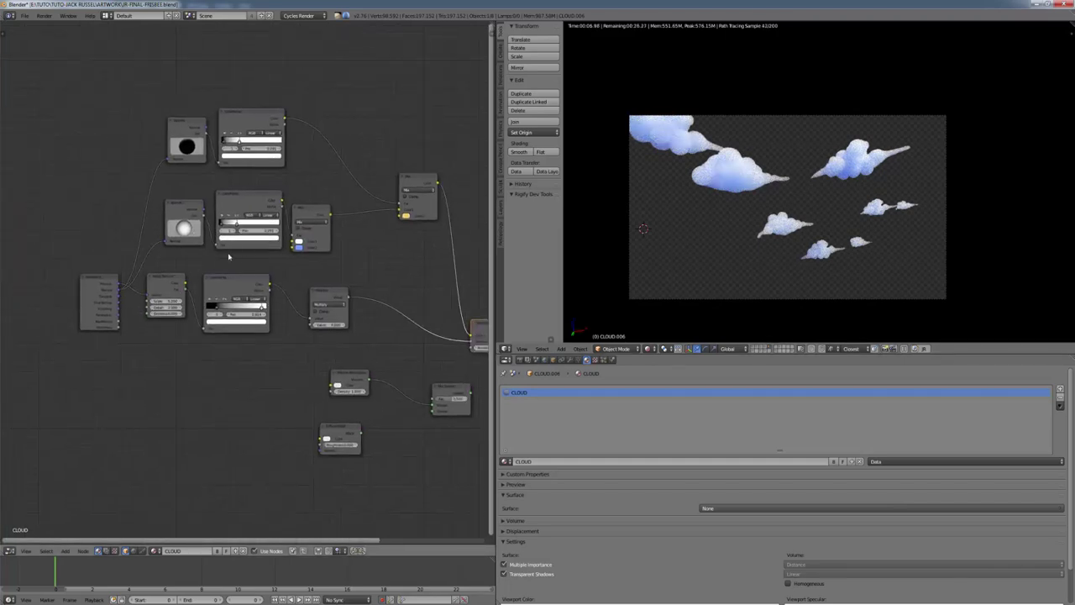
scroll(228, 259, "up", 1)
middle_click_drag(386, 314, 252, 244)
left_click(402, 292)
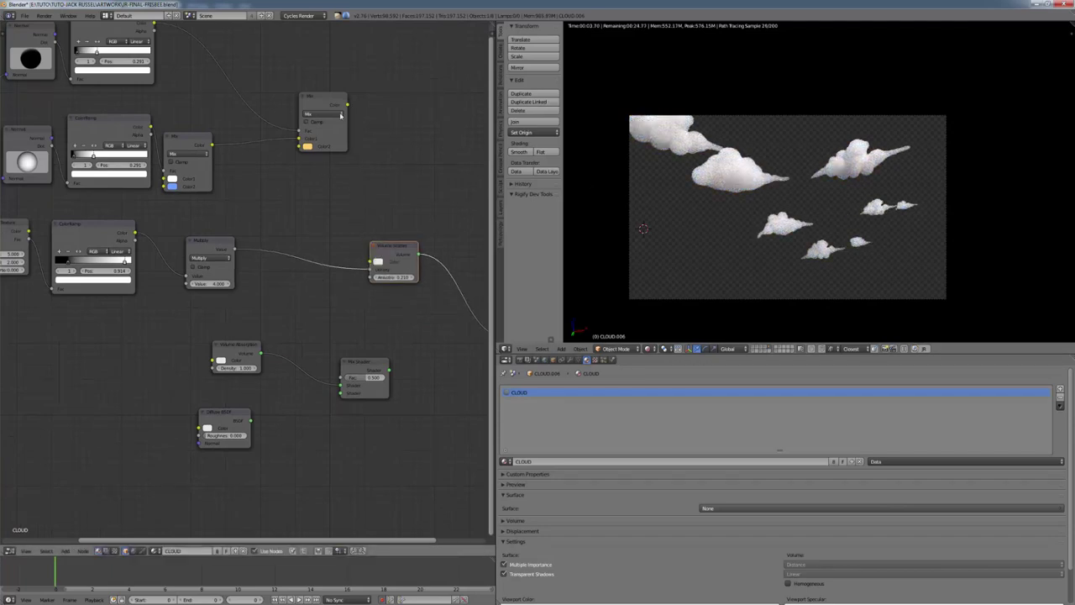
left_click_drag(368, 262, 369, 263)
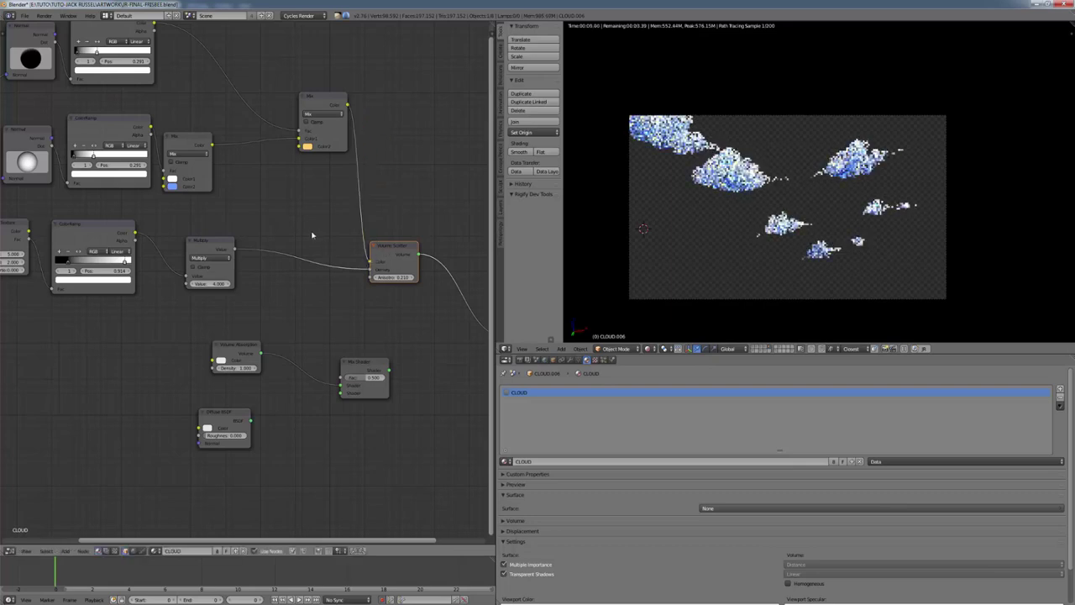
Preview the ColorRamp mask for the clouds' undersides and the Mix node combining white, blue and orange
middle_click_drag(273, 213, 393, 305)
scroll(335, 306, "up", 1)
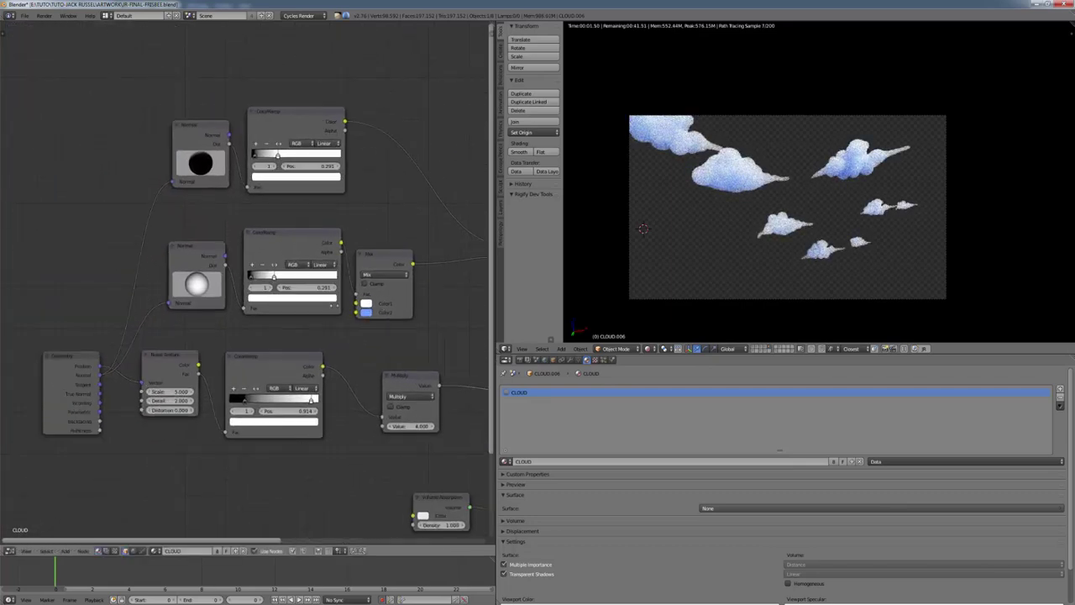
left_click(194, 246, "ctrl+shift")
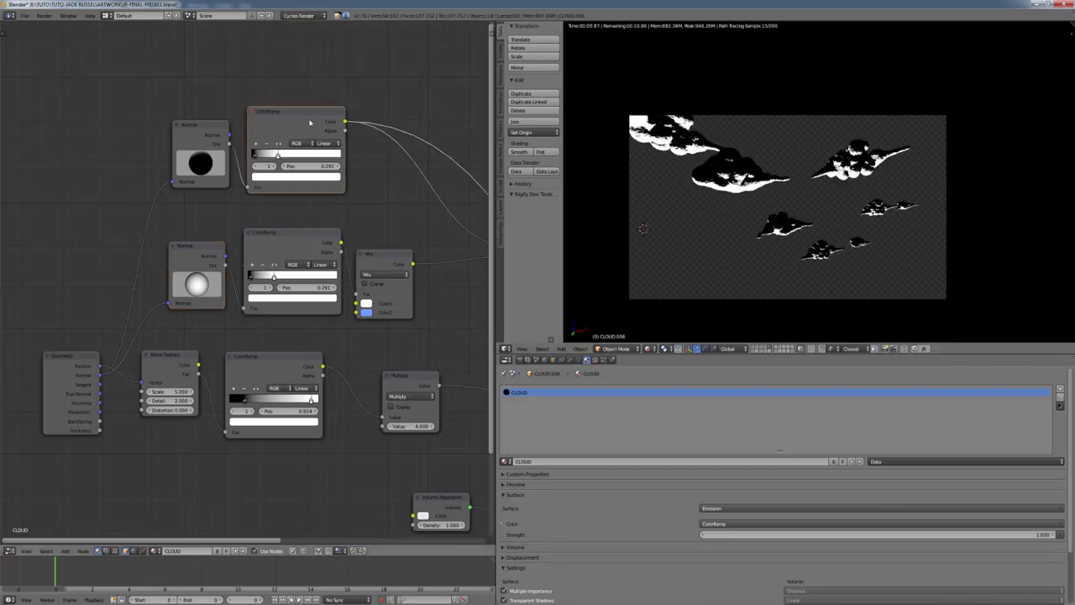
middle_click_drag(364, 205, 205, 153)
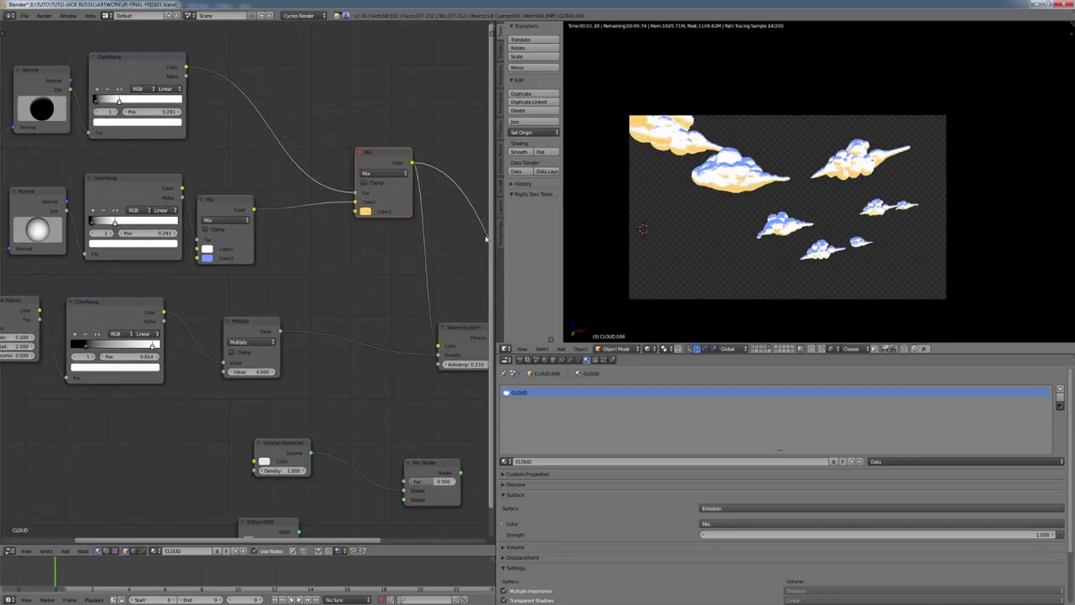
middle_click_drag(350, 265, 321, 255)
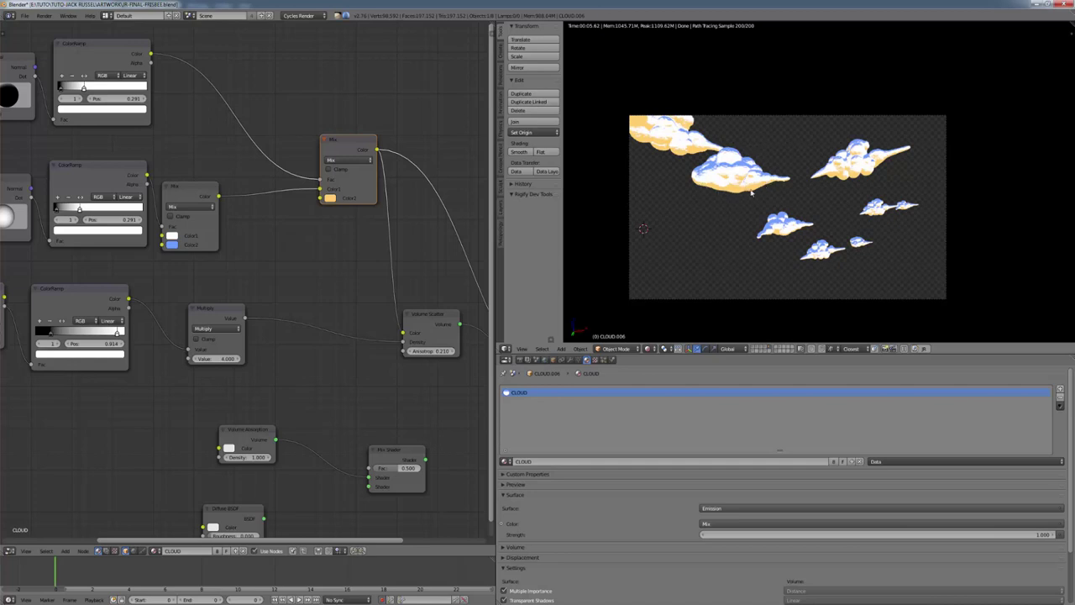
middle_click_drag(314, 300, 157, 206)
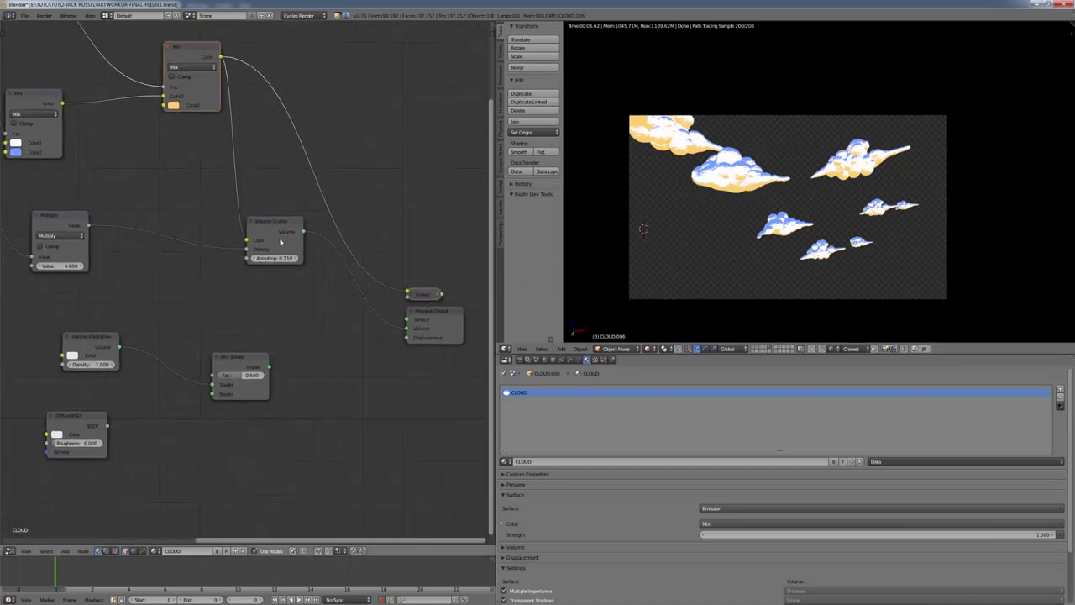
Route the Volume Scatter back to the CLOUD material output and examine the rendered clouds
left_click(281, 240, "ctrl+shift")
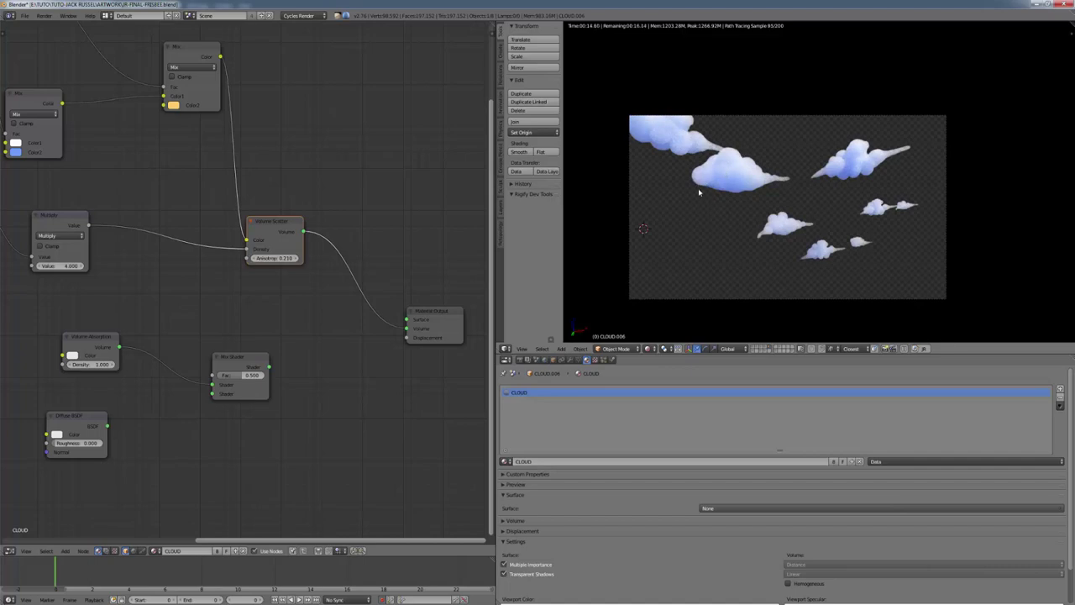
scroll(383, 264, "down", 2)
middle_click_drag(383, 263, 429, 269)
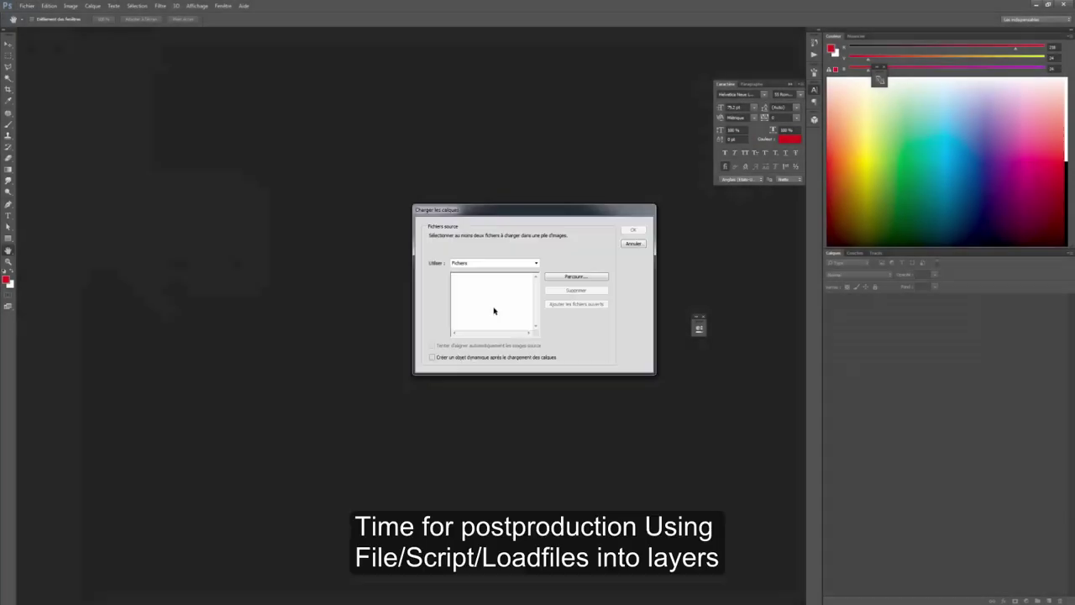
In Photoshop, load the render pass files from the RENDERS-ILLUSTRATION folder into a layer stack
left_click(575, 275)
double_click(554, 252)
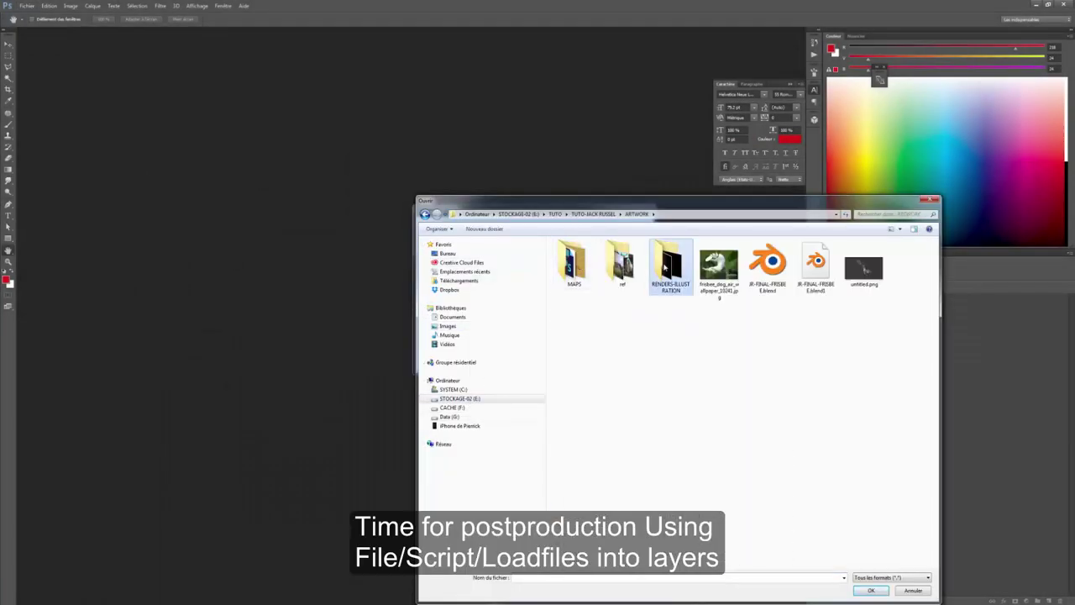
double_click(619, 262)
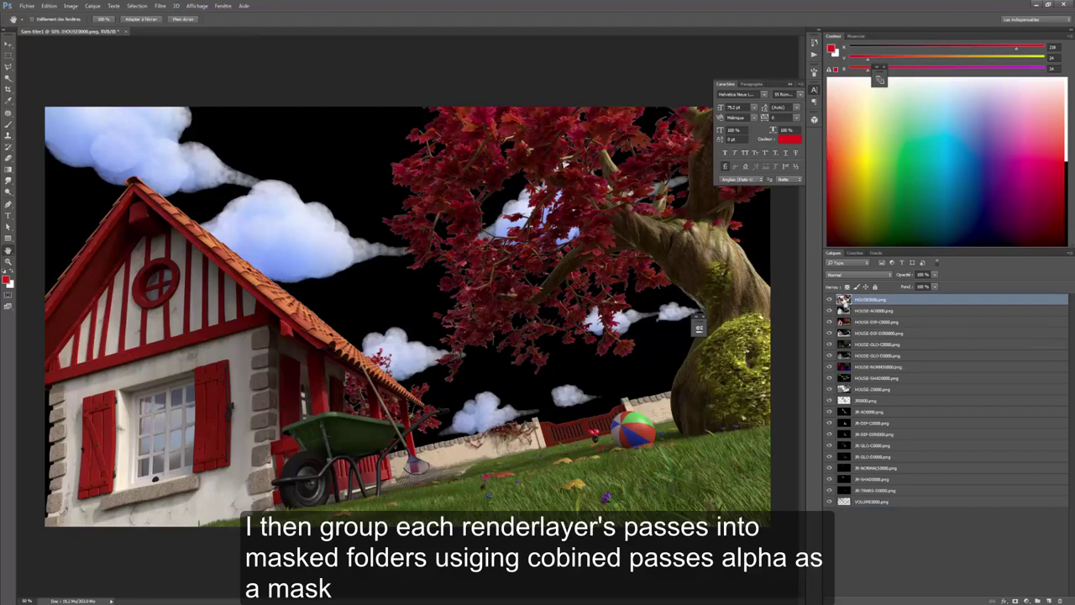
Group all the house render passes into a folder named HOUSE
left_click(845, 303, "ctrl")
left_click(874, 389, "shift")
key("ctrl+g")
type("HOUSE")
Group the JR render passes into a folder named JR, masked by the combined pass's alpha
left_click(844, 309, "ctrl")
left_click(869, 309)
left_click(873, 399, "shift")
key("ctrl+g")
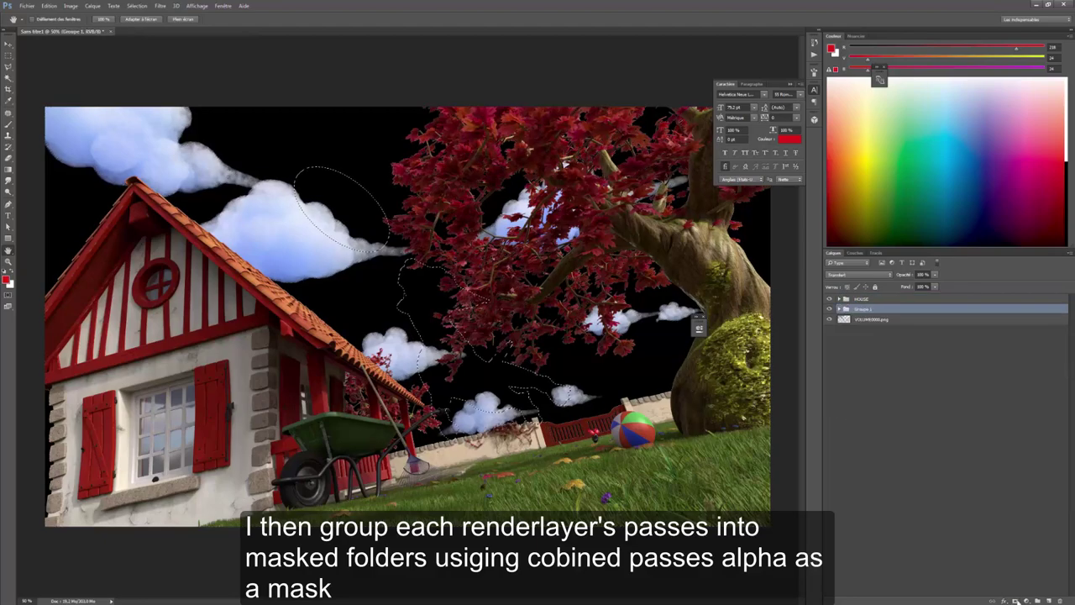
double_click(884, 299)
left_click_drag(843, 307, 848, 337)
type("JR")
key("Return")
Mask the HOUSE folder with its combined pass's alpha and hide the VOLUME layer
double_click(879, 321)
left_click(839, 321)
left_click(850, 333, "ctrl")
left_click(861, 322)
left_click(1015, 600)
left_click(829, 300)
left_click(839, 322)
Add a new layer beneath the render folders and fill it with a saturated sky blue
left_click(1048, 601)
left_click(6, 279)
left_click(608, 166)
key("alt+BackSpace")
Add a second layer above the blue sky fill and fill it with a very pale blue
left_click(1048, 601)
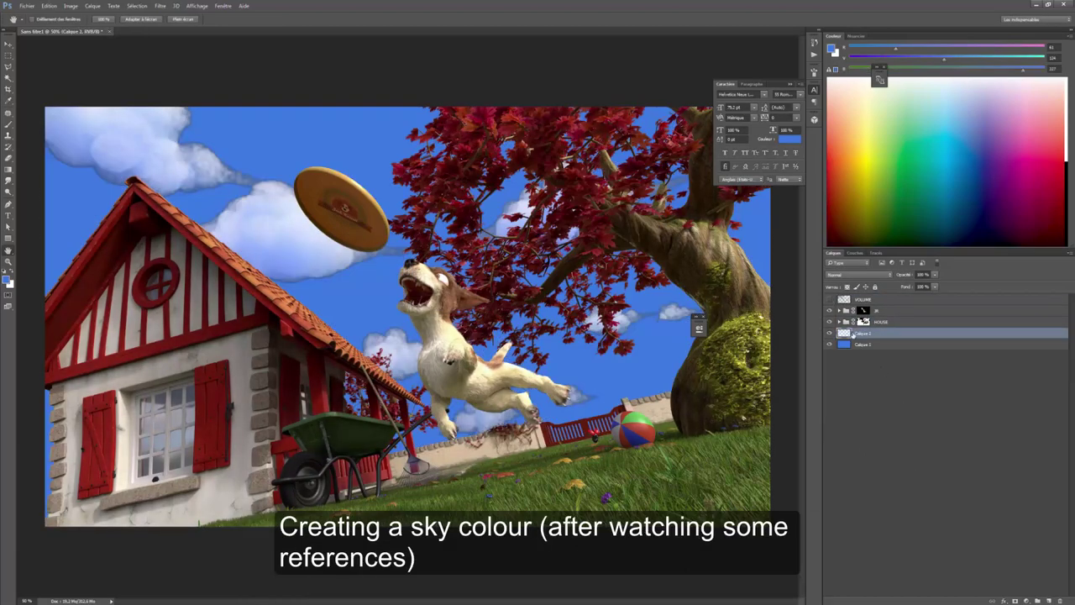
left_click(5, 279)
left_click(535, 220)
left_click(440, 187)
left_click(433, 177)
left_click(606, 166)
key("alt+BackSpace")
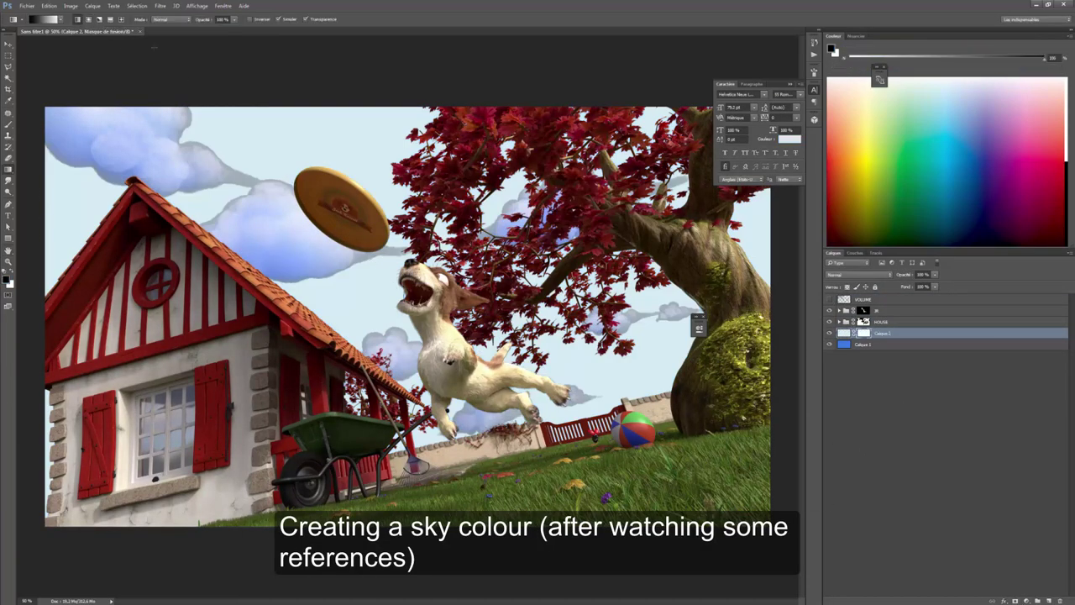
Draw a linear gradient on the pale blue layer's mask so the sky fades to deep blue at the top
left_click_drag(319, 70, 420, 428)
left_click_drag(335, 69, 424, 361)
key("v")
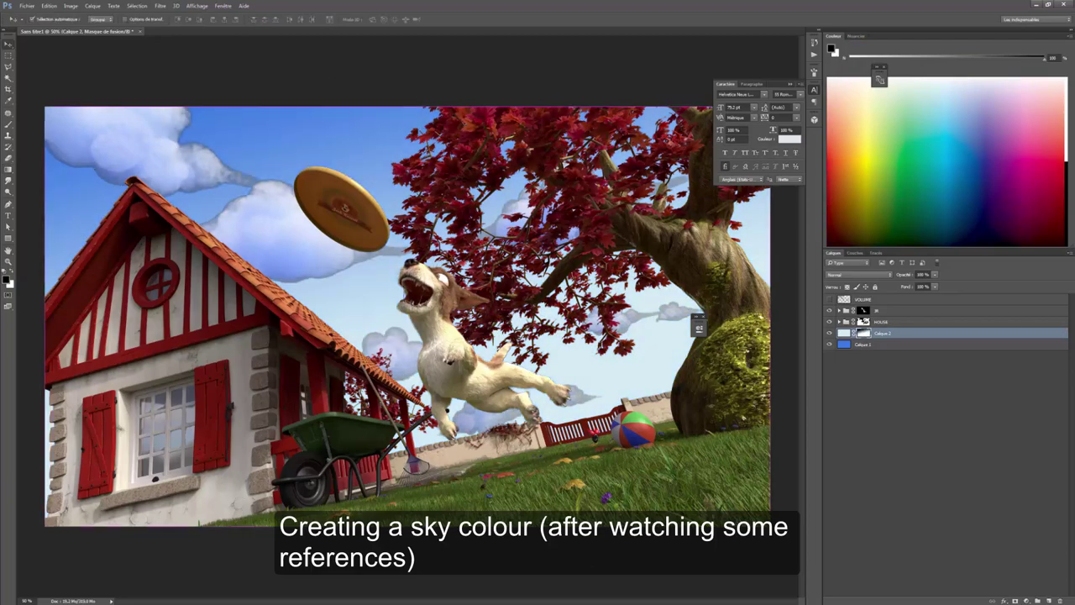
Hide the JR folder and open the downloaded tree cutout images
key("ctrl+plus")
left_click(829, 311)
left_click(882, 322)
key("ctrl+o")
left_click(163, 71)
left_click(303, 71, "shift")
left_click(456, 396)
Copy the yellow and green tree cutouts into the illustration above the sky layers and scale them
key("ctrl+a")
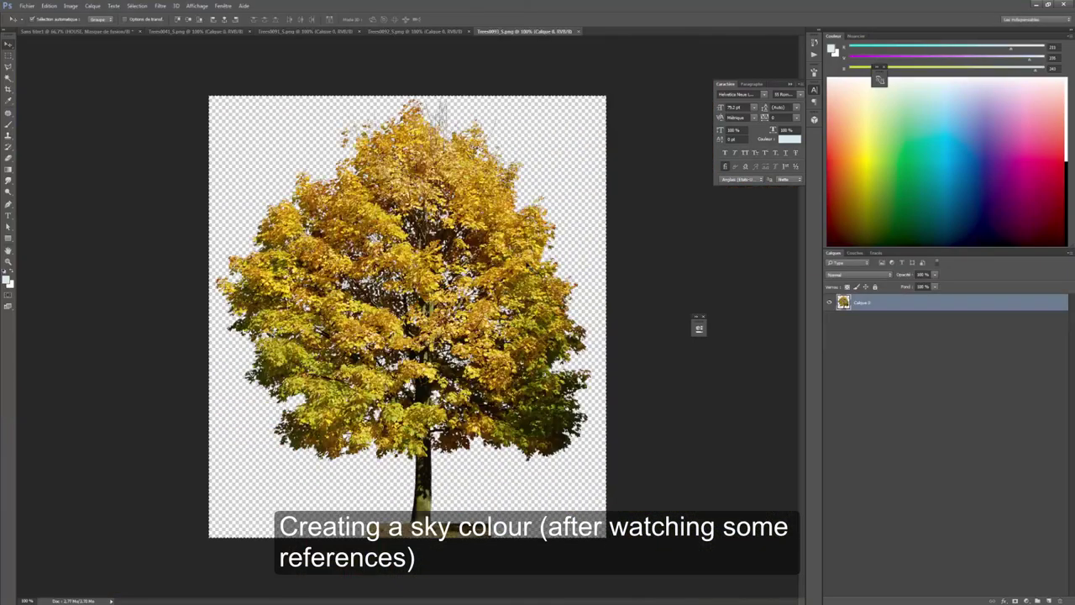
key("ctrl+c")
key("ctrl+w")
left_click(882, 334)
key("ctrl+v")
key("ctrl+minus")
key("ctrl+t")
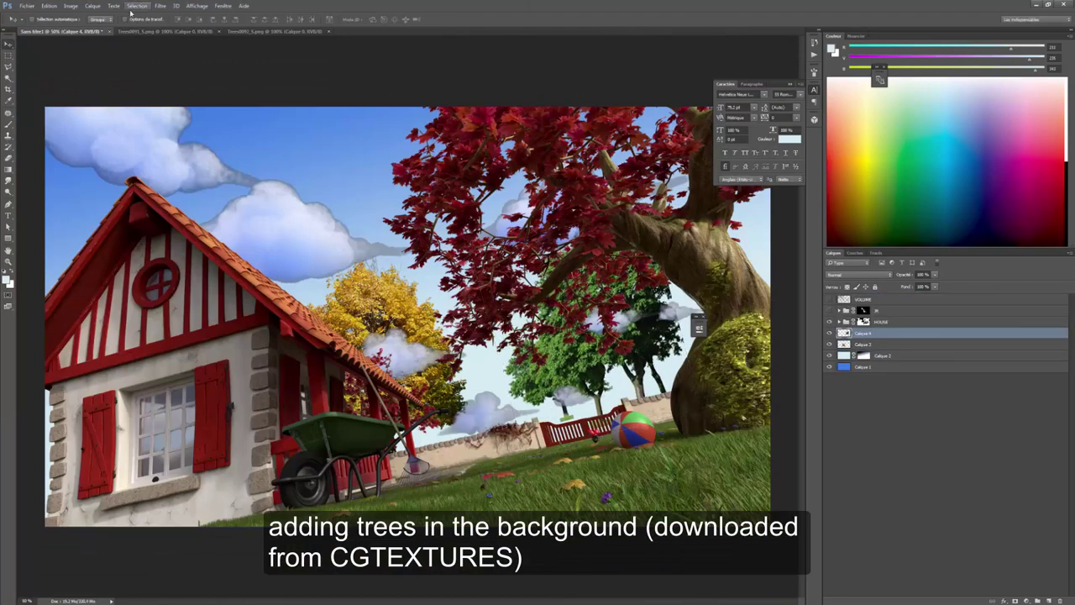
Flip the green trees horizontally, then move and scale them down behind the wall beside the house
left_click(49, 6)
left_click(49, 6)
mouse_move(67, 182)
left_click(194, 279)
left_click_drag(647, 403, 519, 395)
key("ctrl+t")
left_click_drag(514, 241, 480, 294, "shift")
left_click_drag(488, 382, 466, 393)
key("Return")
Move the yellow tree behind the large red-leaved tree and scale it down
left_click_drag(436, 292, 698, 277)
key("ctrl+t")
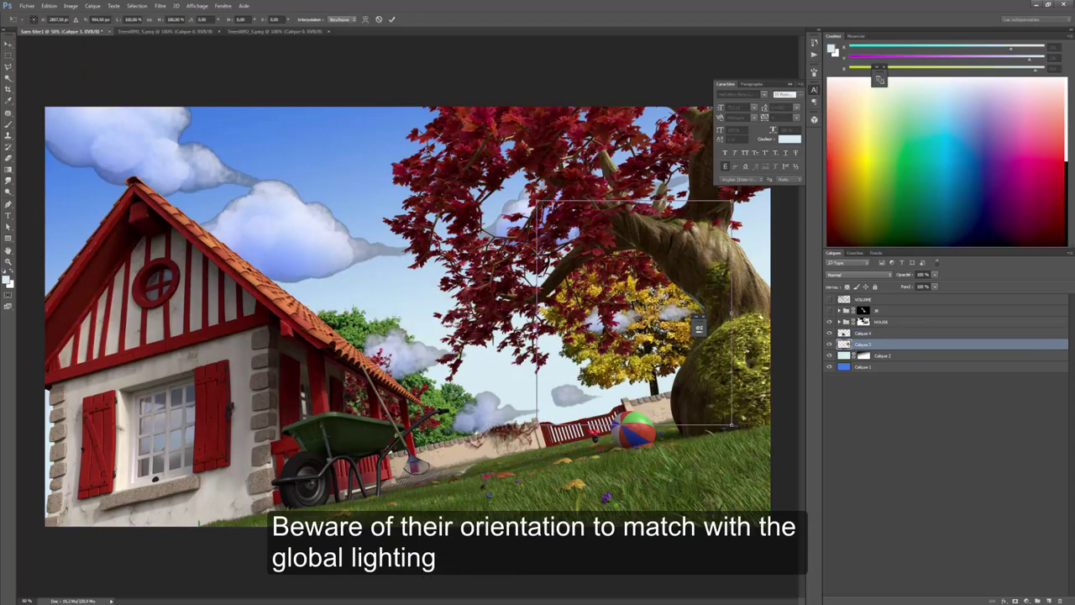
left_click_drag(538, 200, 587, 257, "shift")
left_click_drag(662, 368, 514, 428)
key("Return")
Copy the bright green tree cutout into the illustration and close its source image
left_click(166, 31)
key("ctrl+a")
key("ctrl+c")
key("ctrl+w")
key("ctrl+v")
Flip the bright green tree horizontally and shrink it behind the wall near the red gate
left_click(55, 6)
mouse_move(67, 183)
left_click(194, 280)
key("ctrl+t")
left_click_drag(418, 248, 465, 325, "shift")
key("Return")
Open the orange tree cutout, paste it into the illustration and scale it down
key("ctrl+o")
double_click(302, 77)
key("ctrl+a")
key("ctrl+c")
key("ctrl+w")
key("ctrl+v")
key("ctrl+t")
key("Return")
Flip the orange tree horizontally and position it behind the wall beside the bright green tree
left_click(50, 6)
mouse_move(67, 183)
left_click(191, 279)
key("ctrl+t")
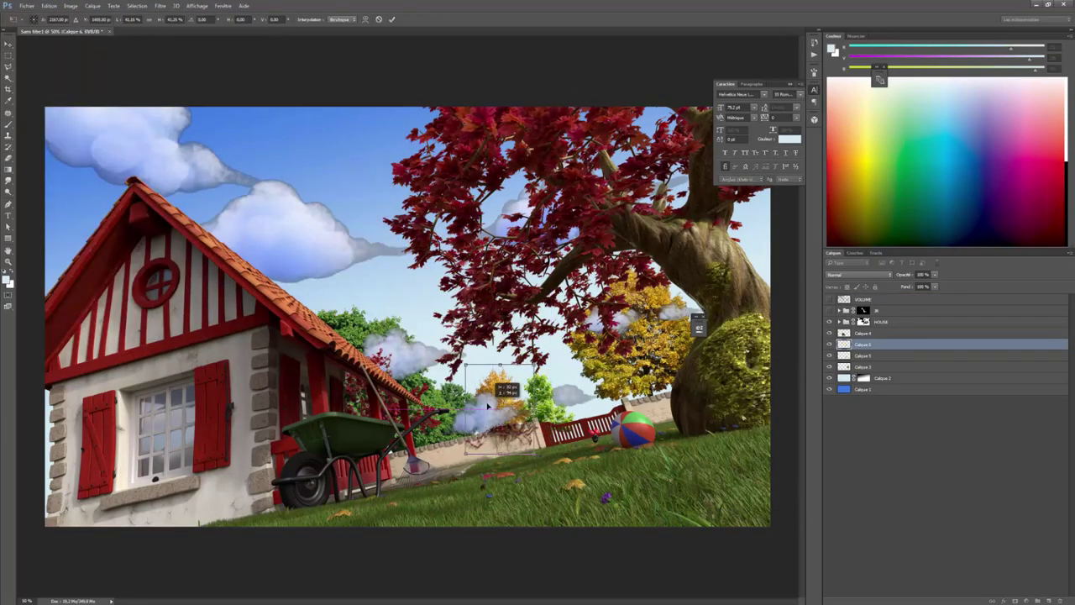
key("Return")
Add a new layer above the pale sky layer and fill it with bright yellow
key("ctrl+plus")
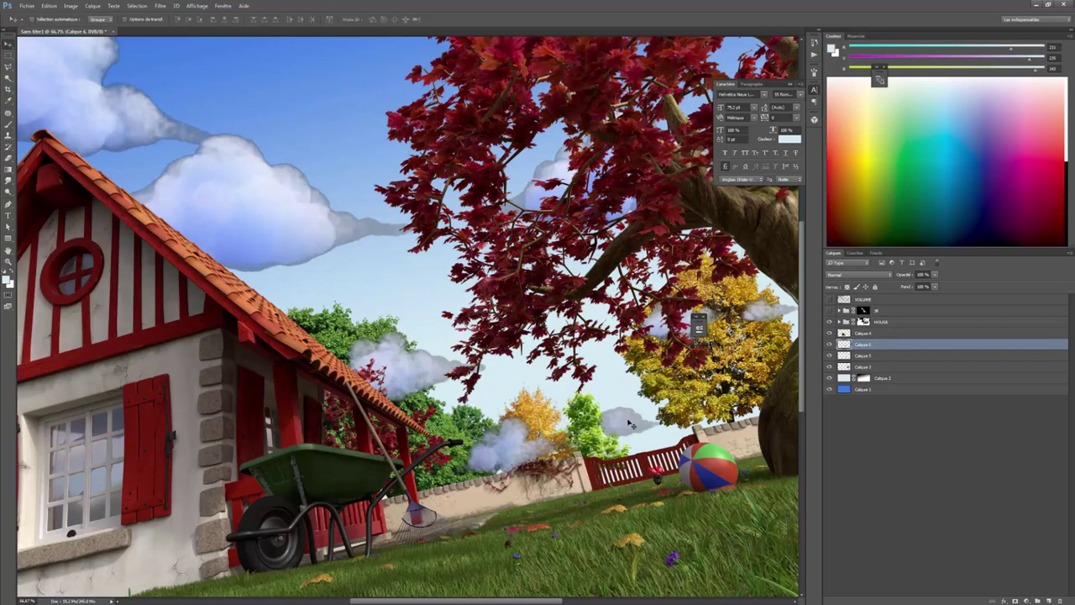
left_click_drag(506, 438, 520, 417)
left_click(884, 378)
left_click(1048, 601)
left_click(6, 280)
left_click(535, 263)
left_click(525, 174)
left_click(604, 170)
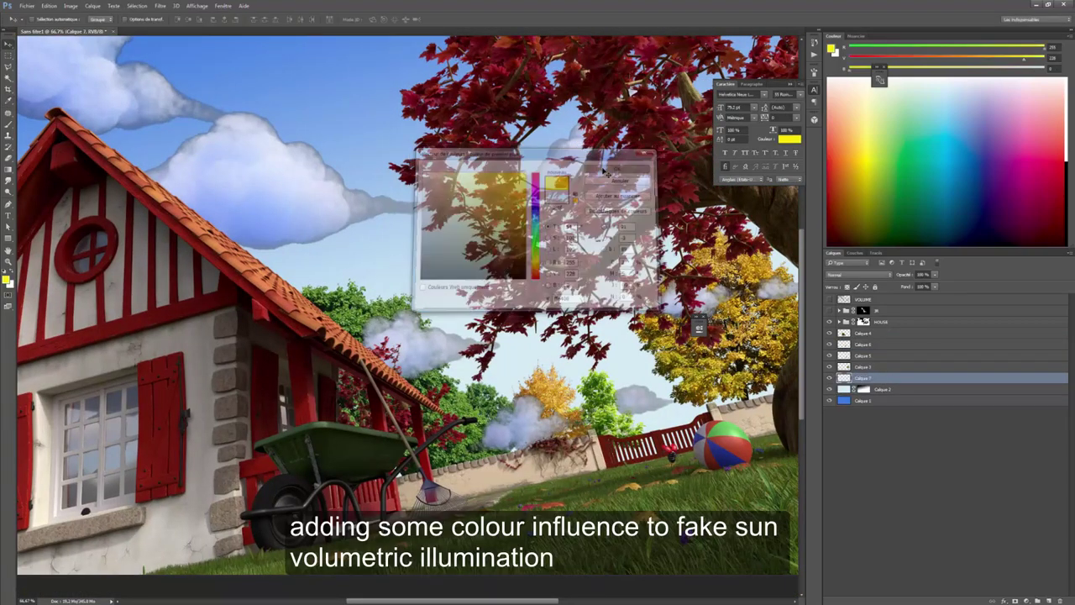
key("alt+BackSpace")
Set the yellow layer's blend mode to Incrustation and move it above the HOUSE folder
left_click(859, 274)
left_click(856, 360)
left_click_drag(874, 378, 873, 317)
key("ctrl+minus")
key("ctrl+minus")
Add a mask to the yellow layer and fill it with an inverted radial gradient, brightest toward the image's right side
key("g")
left_click(88, 20)
left_click(1015, 600)
left_click_drag(651, 287, 17, 378)
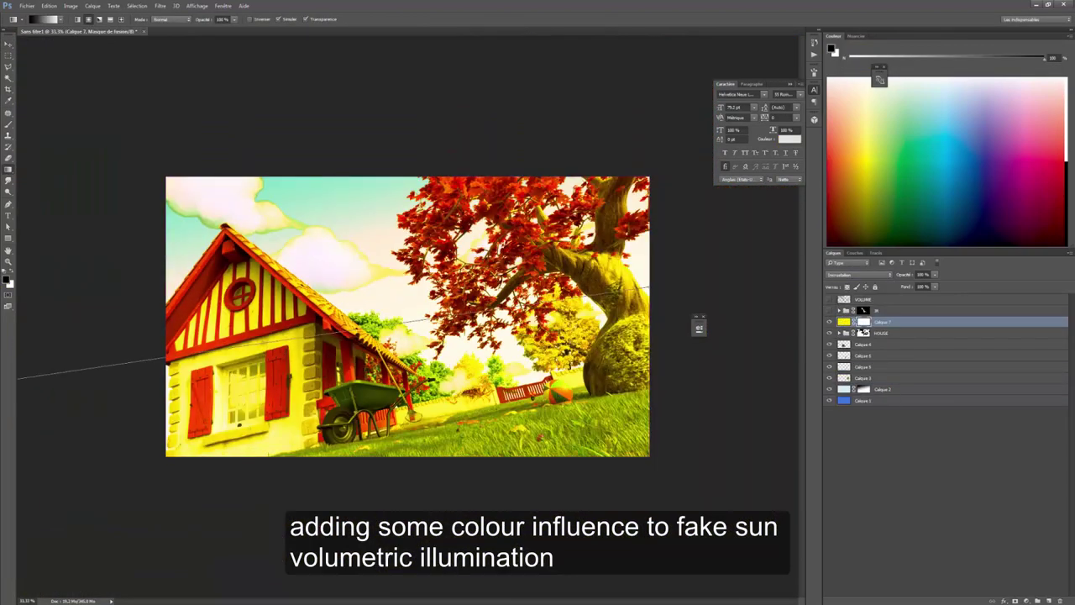
key("ctrl+i")
left_click_drag(651, 286, 361, 328)
key("ctrl+i")
left_click_drag(650, 286, 67, 369)
key("ctrl+i")
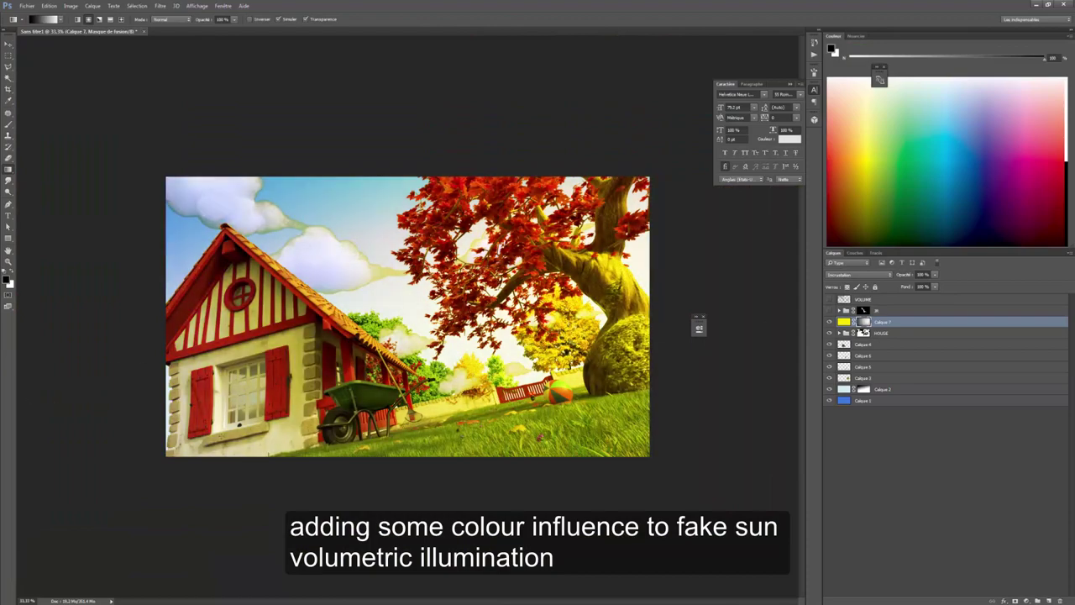
left_click(863, 322, "alt")
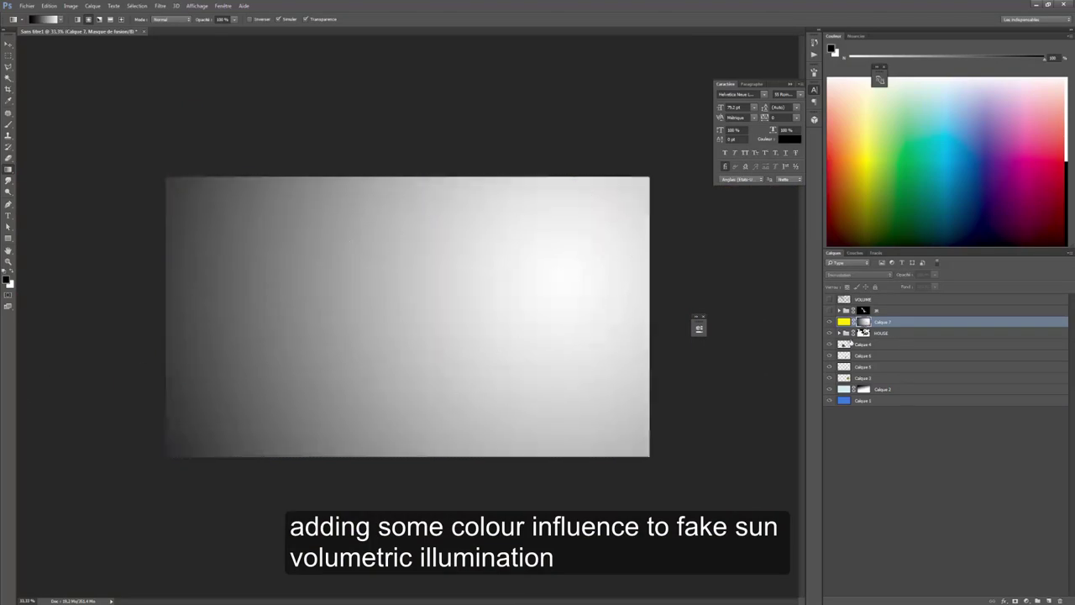
Put the yellow layer in a masked group and fill the HOUSE mask's area with black on the group mask
left_click(1037, 601)
left_click_drag(889, 333, 881, 323)
left_click(1015, 600)
left_click(863, 321, "alt")
left_click(864, 345, "ctrl")
key("alt+BackSpace")
key("ctrl+d")
left_click(864, 321, "alt")
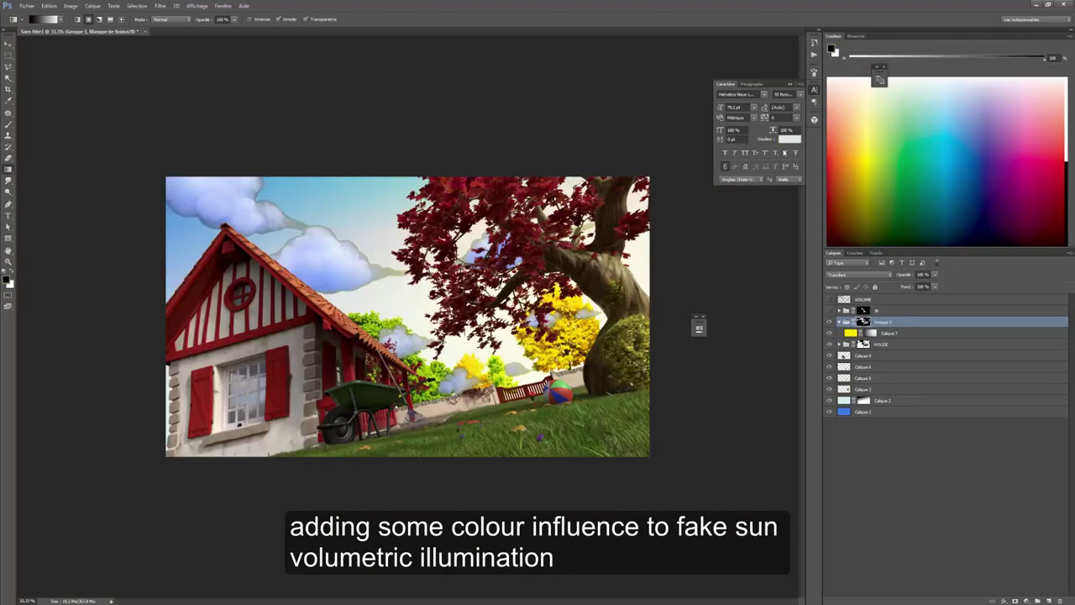
Lower the density of the yellow group's mask so the tint partly affects the house
left_click(698, 326)
left_click(863, 322, "alt")
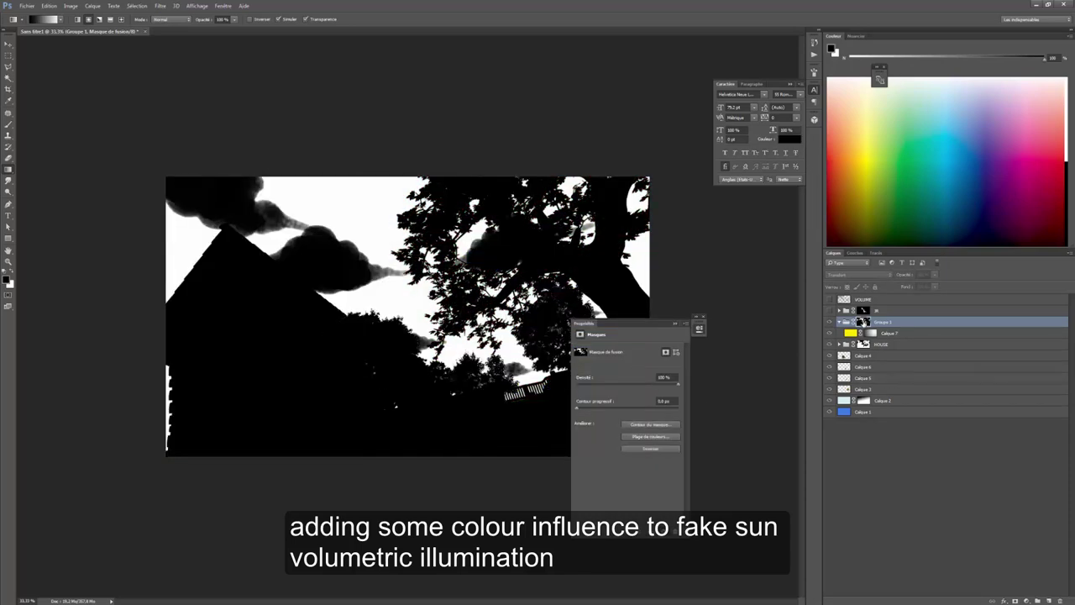
left_click(846, 322)
left_click_drag(642, 323, 724, 360)
left_click(864, 322)
left_click_drag(760, 421, 730, 422)
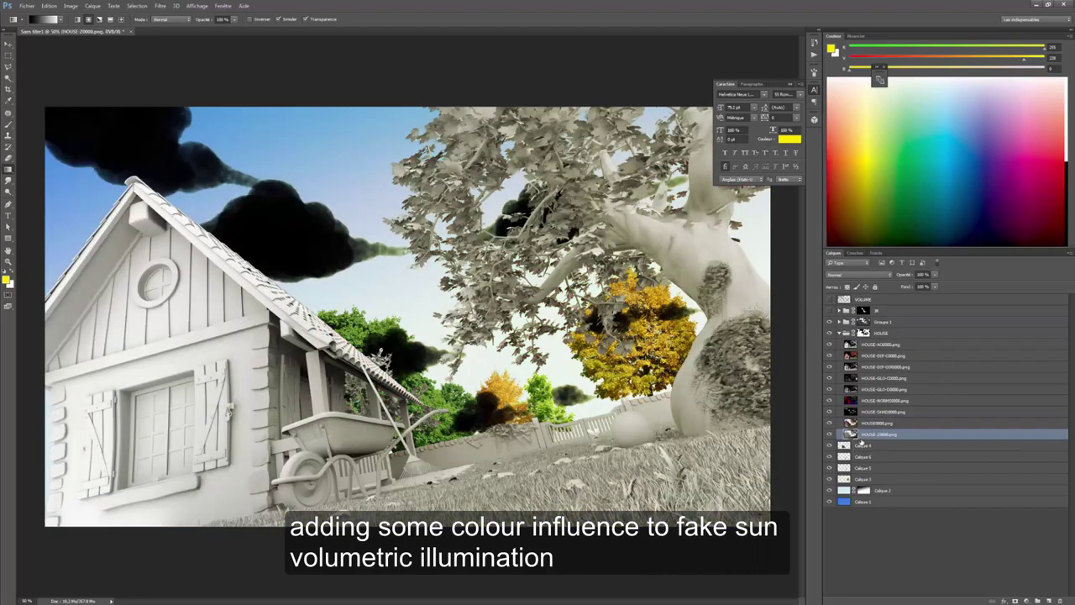
Move the HOUSE-Z0000.png pass to the bottom of the layer stack and hide the HOUSE passes above the combined render
left_click_drag(860, 438, 861, 506)
left_click(857, 423)
left_click(856, 411)
left_click_drag(829, 346, 827, 393)
left_click(857, 390)
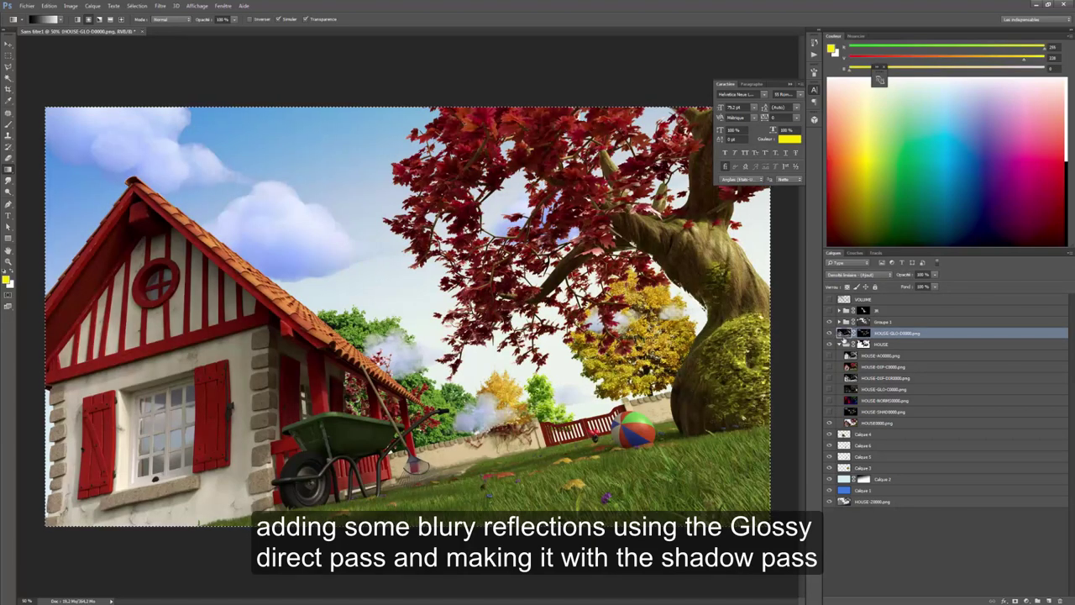
Blur the HOUSE-GLO-D0000 pass and set the HOUSE-DIF-DIR0000 pass to Soft Light blending
left_click(160, 5)
left_click(126, 181)
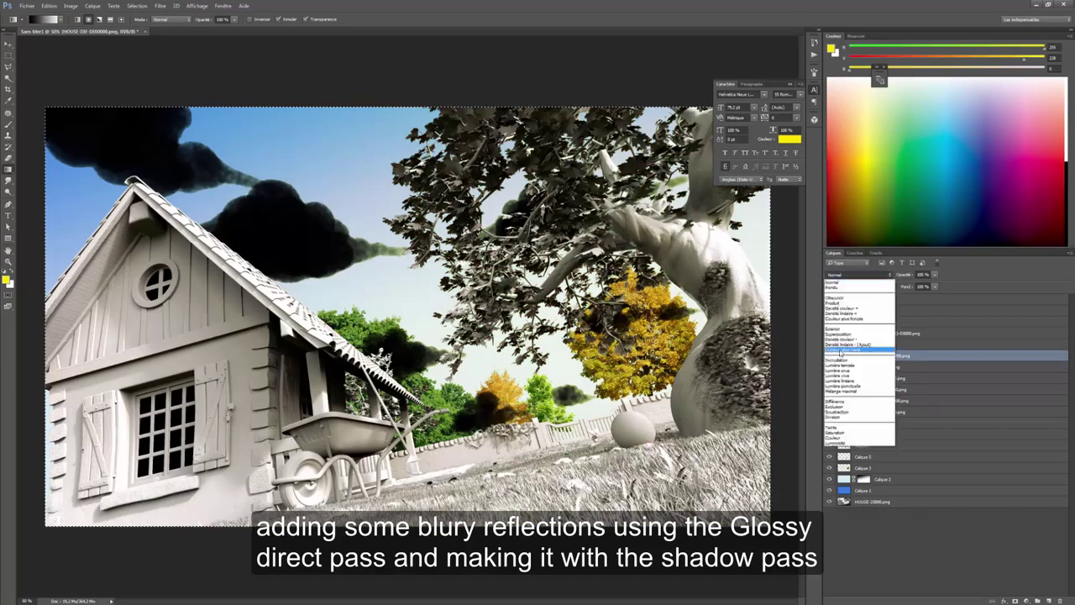
left_click(834, 365)
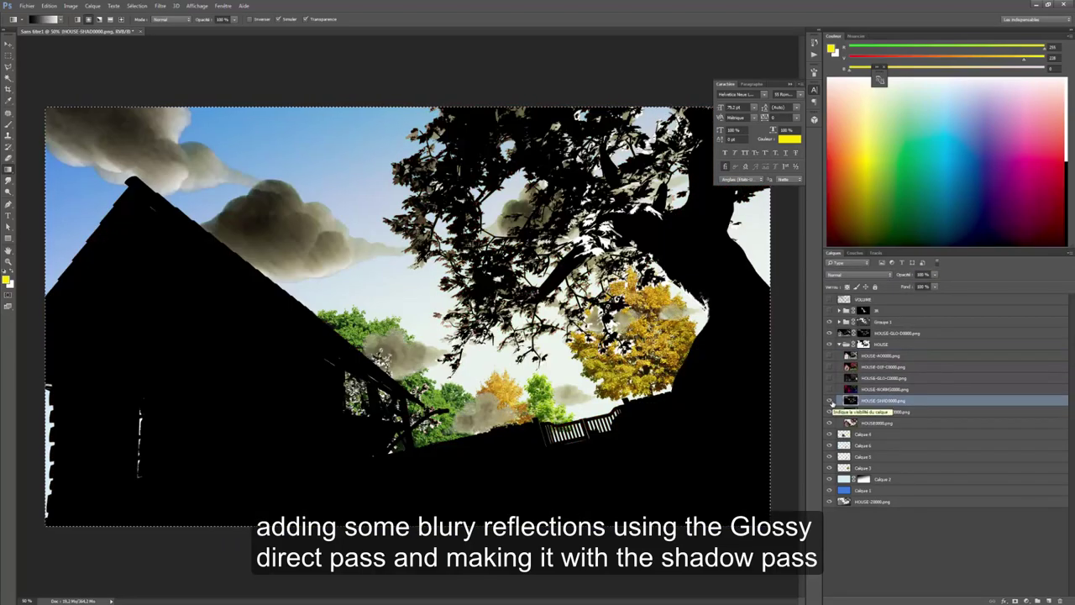
Isolate the upward-facing geometry in the normals pass copy by adjusting the Channel Mixer's blue amount and shifting the Hue/Saturation hue
left_click(829, 389)
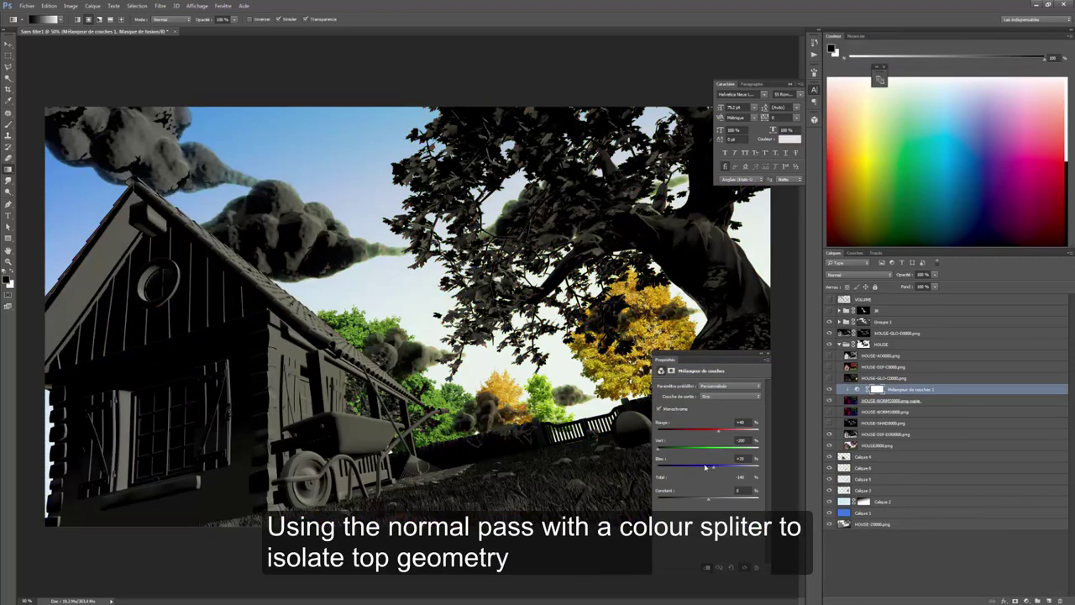
left_click_drag(714, 466, 727, 467)
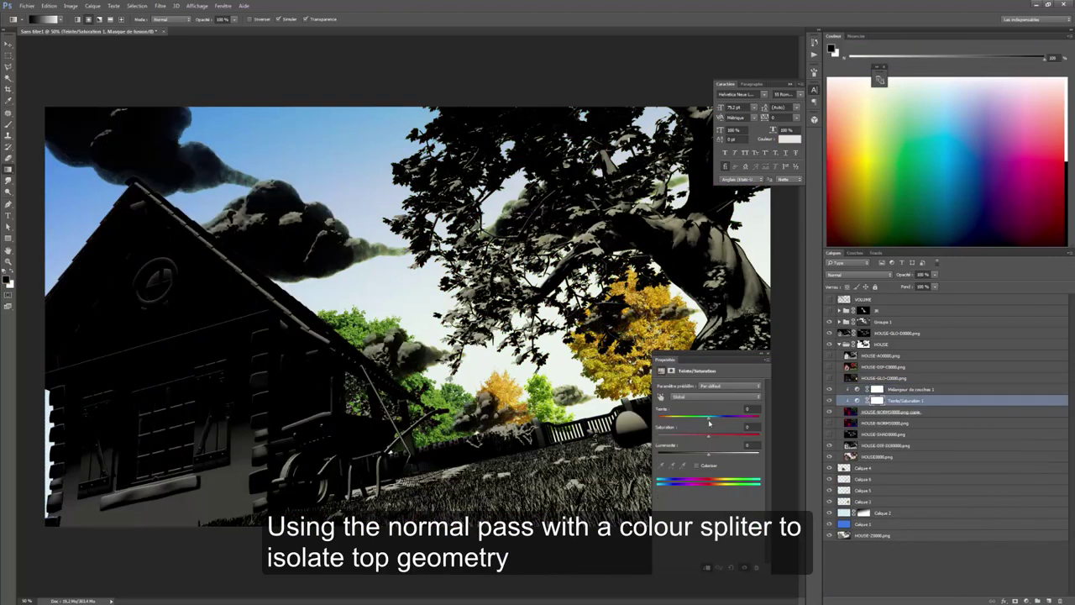
left_click_drag(708, 416, 681, 420)
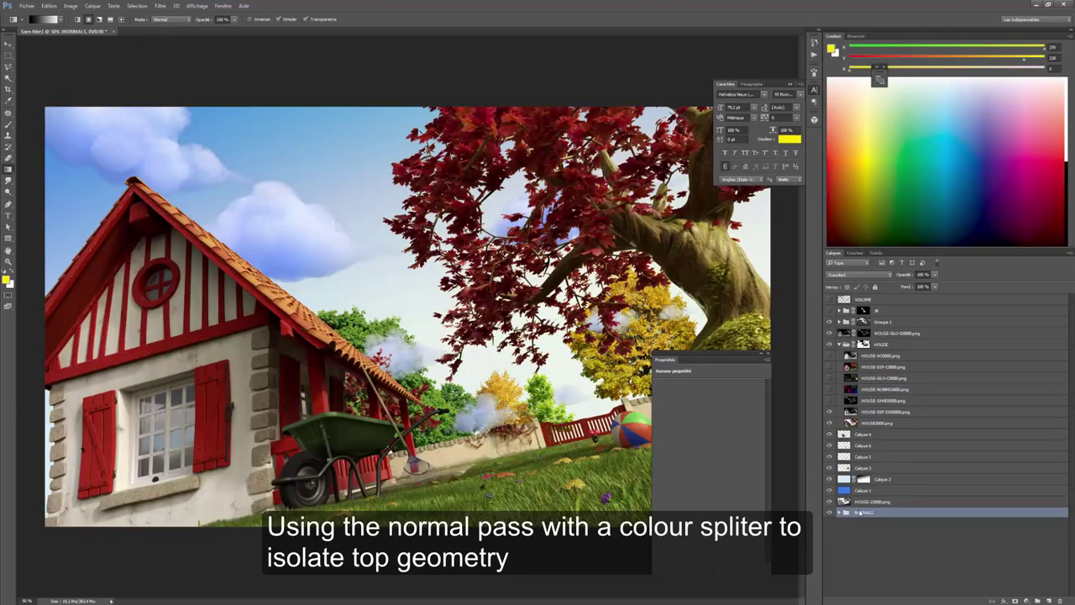
Duplicate the NORMALS group and merge the duplicate into a single layer
left_click_drag(860, 513, 1049, 601)
key("ctrl+e")
Add a layer above HOUSE-AO0000 in the HOUSE group, fill it with yellow and set it to Overlay blending
left_click(880, 355)
left_click(1049, 601)
key("alt+BackSpace")
left_click(859, 275)
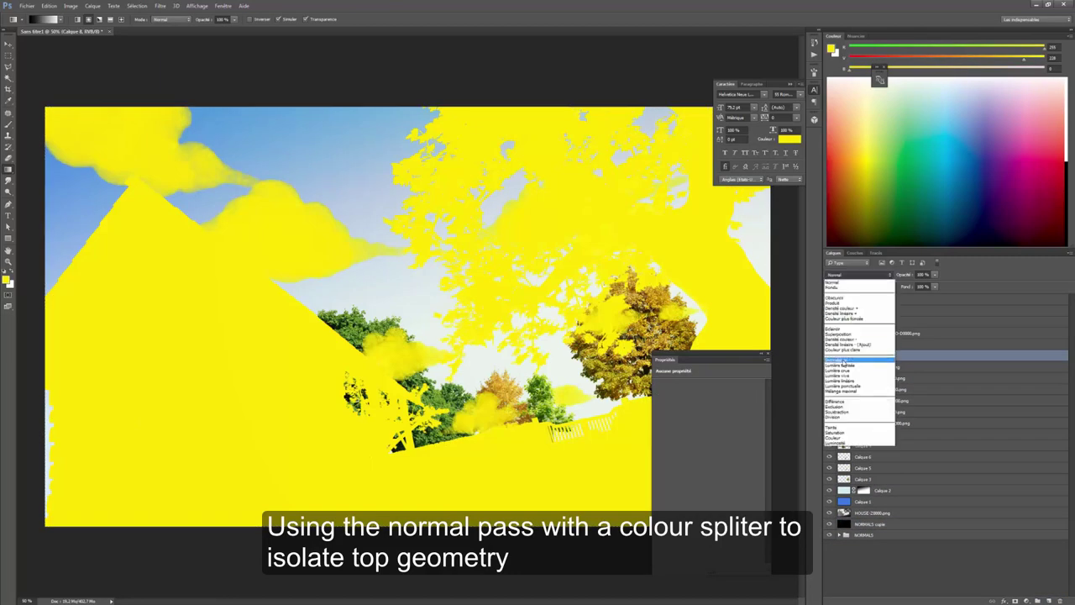
left_click(849, 360)
Mask the yellow layer with the merged normals image and rename the layer CLOUDS-REFLECTIONS
left_click(1015, 601)
left_click(872, 356, "alt")
key("ctrl+v")
left_click(851, 355)
key("ctrl+plus")
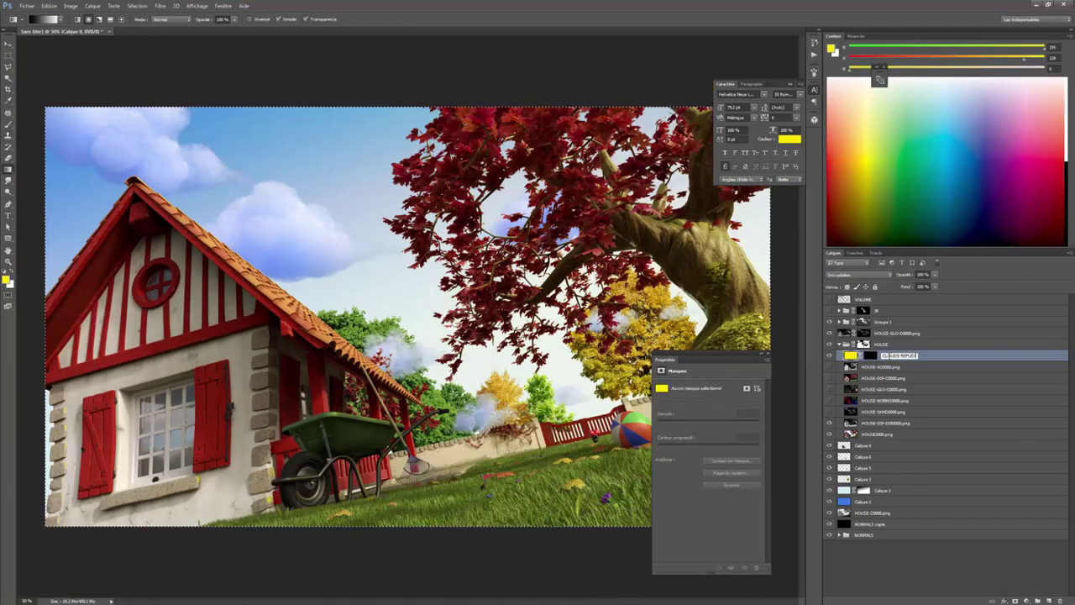
left_click(870, 355)
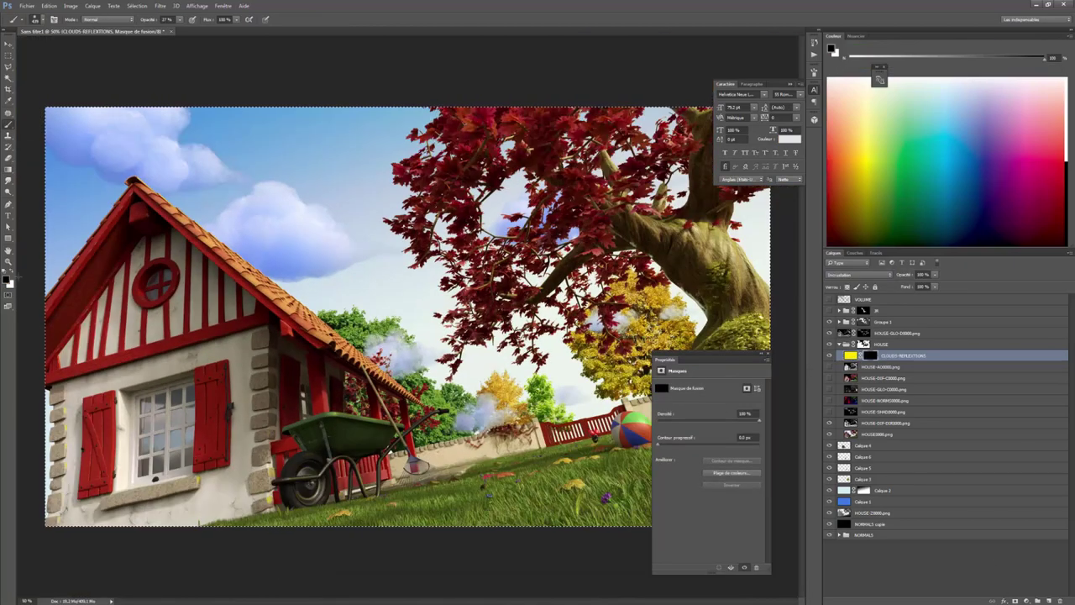
Save the document as the Photoshop file jr-illustration in the ARTWORK folder
key("Caps_Lock")
key("ctrl+s")
type("jr-illustr")
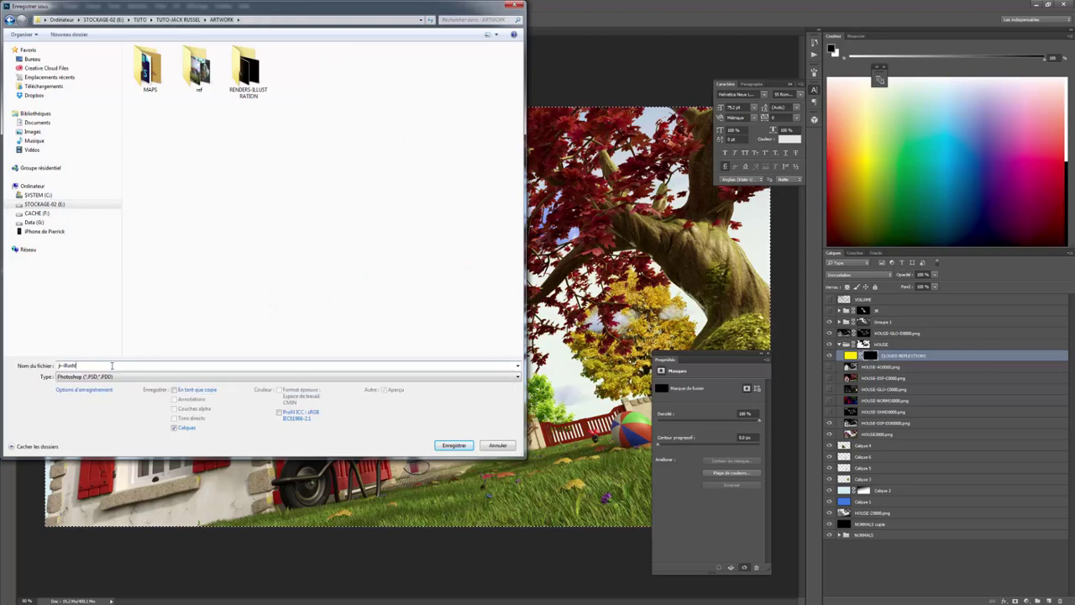
type("ation")
key("Return")
key("Tab")
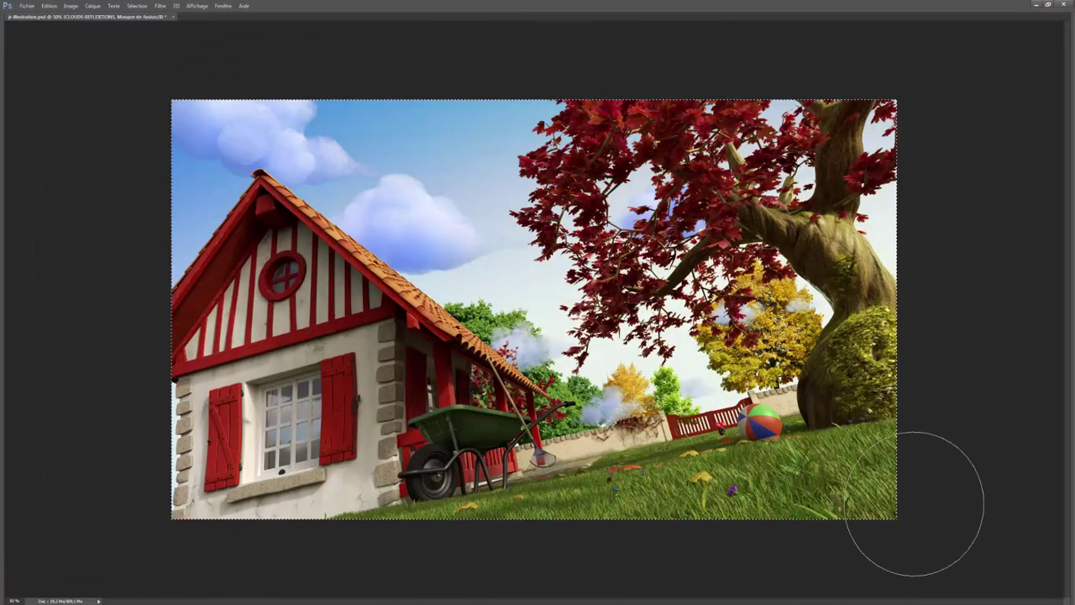
key("Tab")
Clear the selection, place the HOUSE-AO0000 pass just above HOUSE-DIF-DIR0000 and set it to Overlay blending
key("v")
key("ctrl+d")
left_click(900, 367)
left_click(897, 412)
left_click(829, 411)
left_click(859, 275)
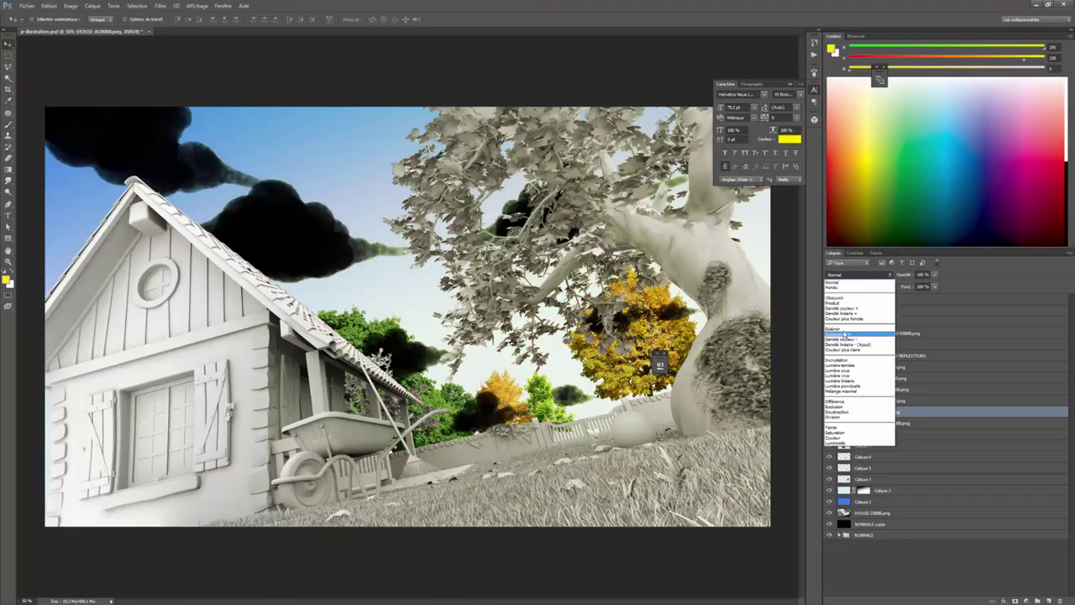
left_click(836, 360)
Set the HOUSE-AO0000 pass's opacity to 10% and compare the image with and without it
key("ctrl+j")
double_click(921, 275)
type("10")
left_click(830, 412)
left_click(830, 412)
left_click(935, 275)
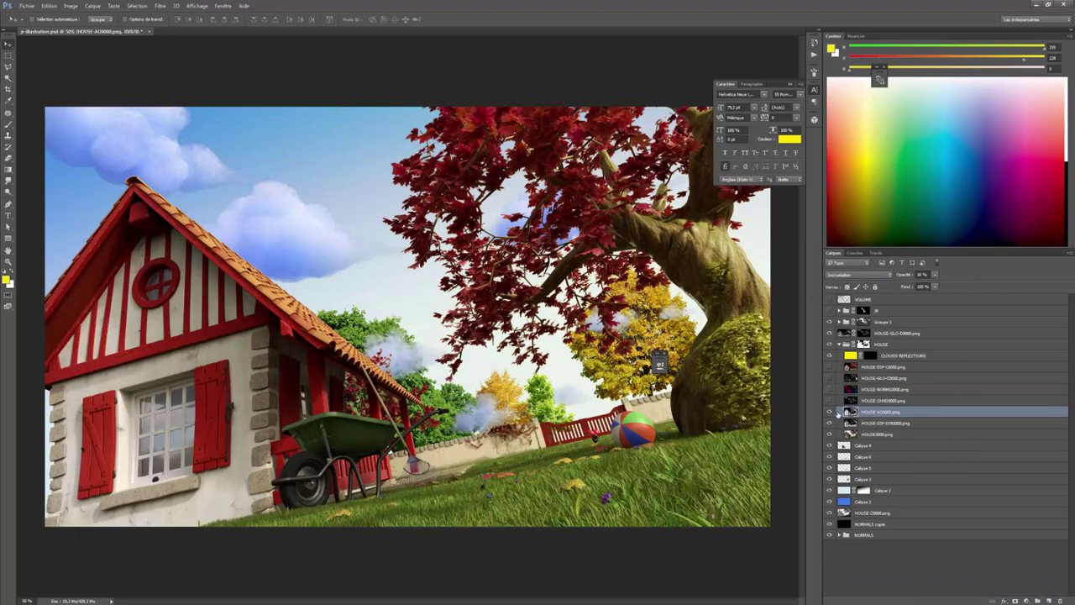
Brush out part of the HOUSE-AO0000 pass on a layer mask and collapse the HOUSE group
key("d")
key("b")
mouse_move(336, 204)
right_mouse_down("alt")
mouse_move(363, 191)
mouse_move(344, 197)
right_mouse_up("alt")
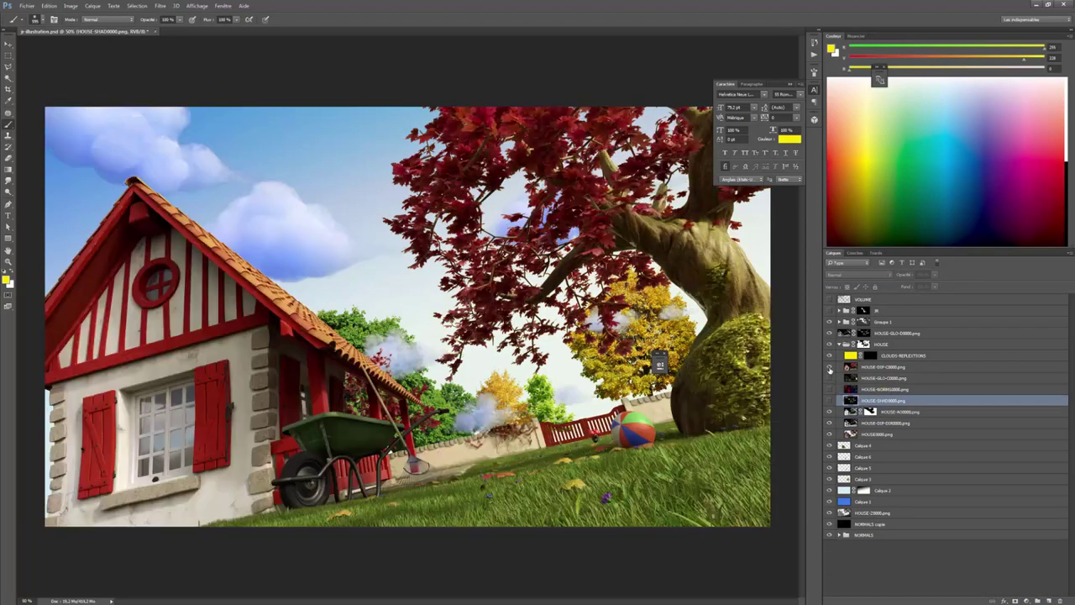
left_click(864, 343)
left_click(839, 344)
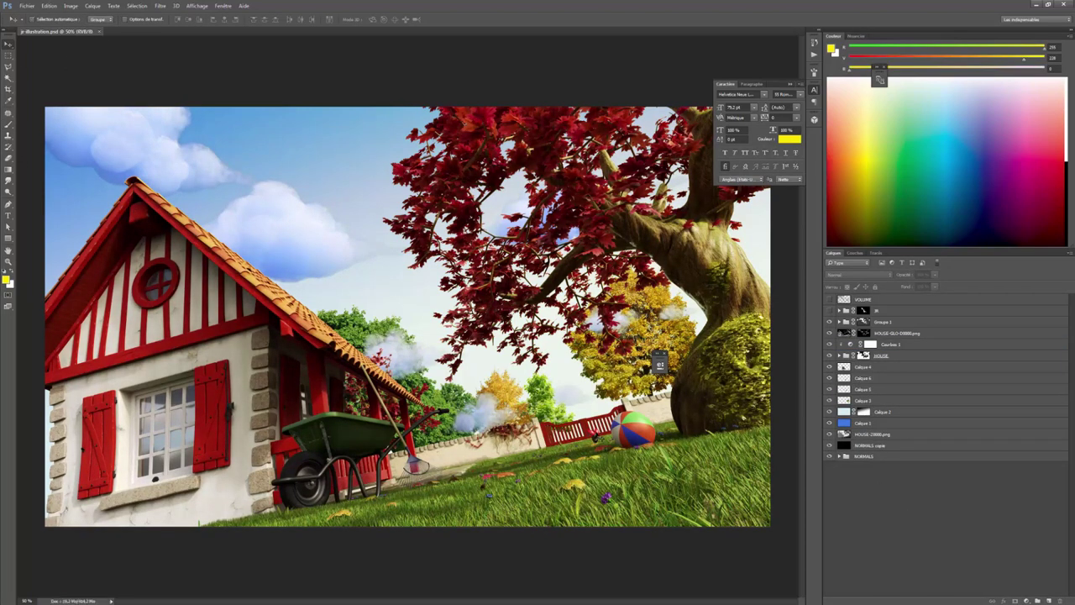
left_click(864, 401)
left_click(863, 389)
key("ctrl+t")
key("Escape")
Fill the selected sky area with white on the Groupe 1 mask and return to the full image
left_click(863, 333)
left_click(845, 401)
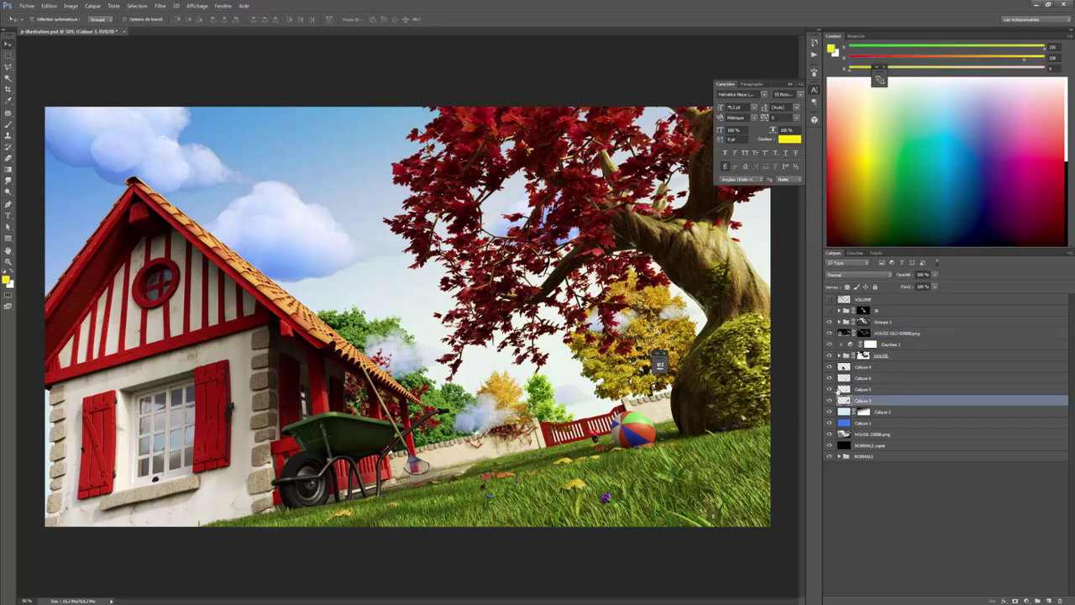
left_click(834, 355)
left_click(832, 323)
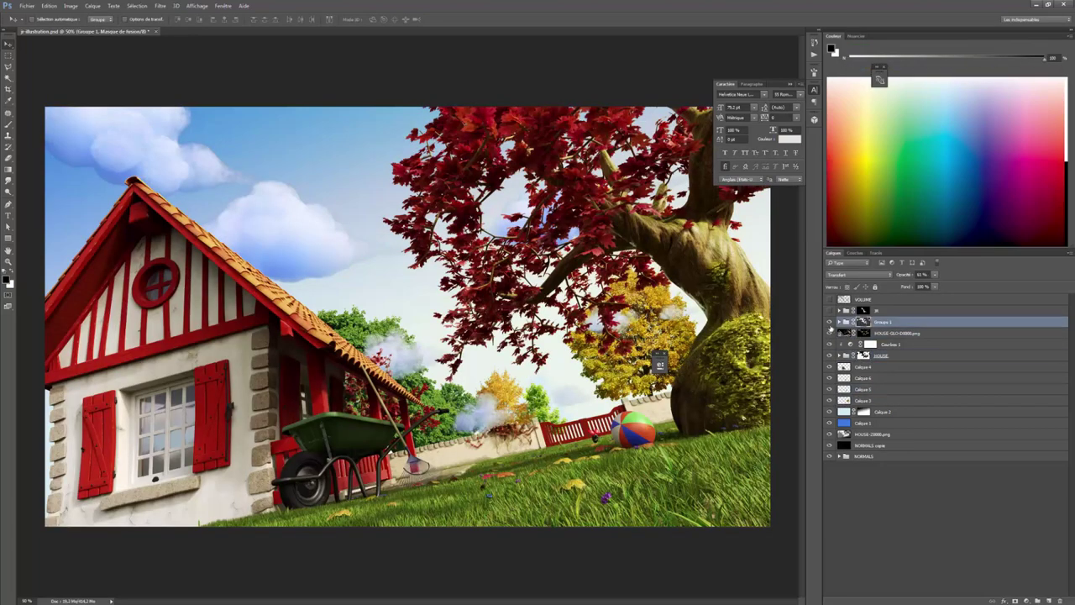
left_click(863, 322, "alt")
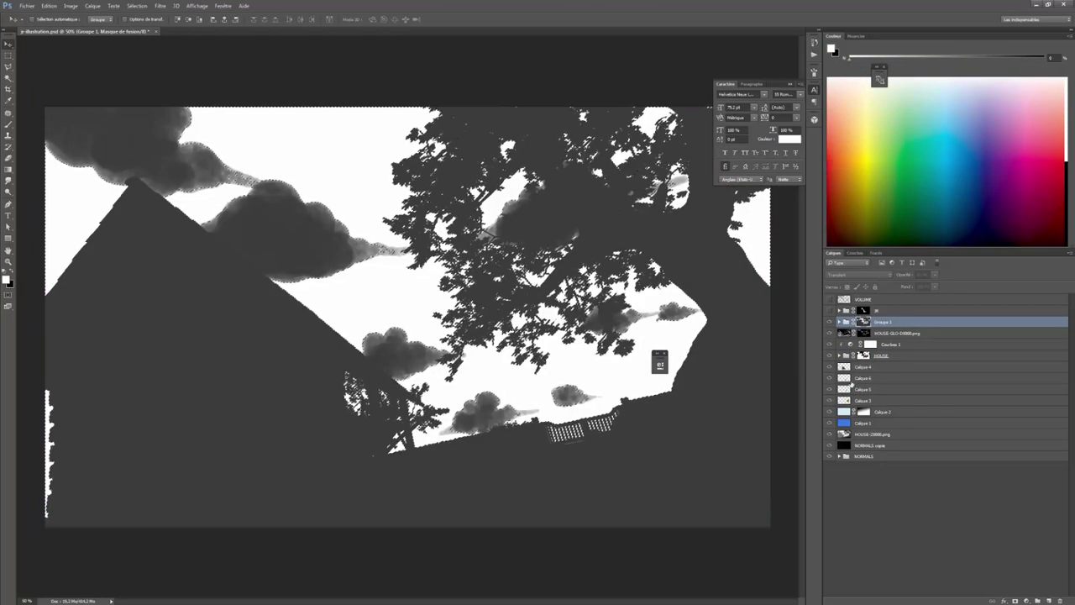
key("alt+BackSpace")
key("ctrl+d")
left_click(864, 322, "alt")
Lower Groupe 1's opacity to about 52% and show the JR character group
left_click(846, 322)
left_click(935, 275)
left_click_drag(937, 284, 931, 285)
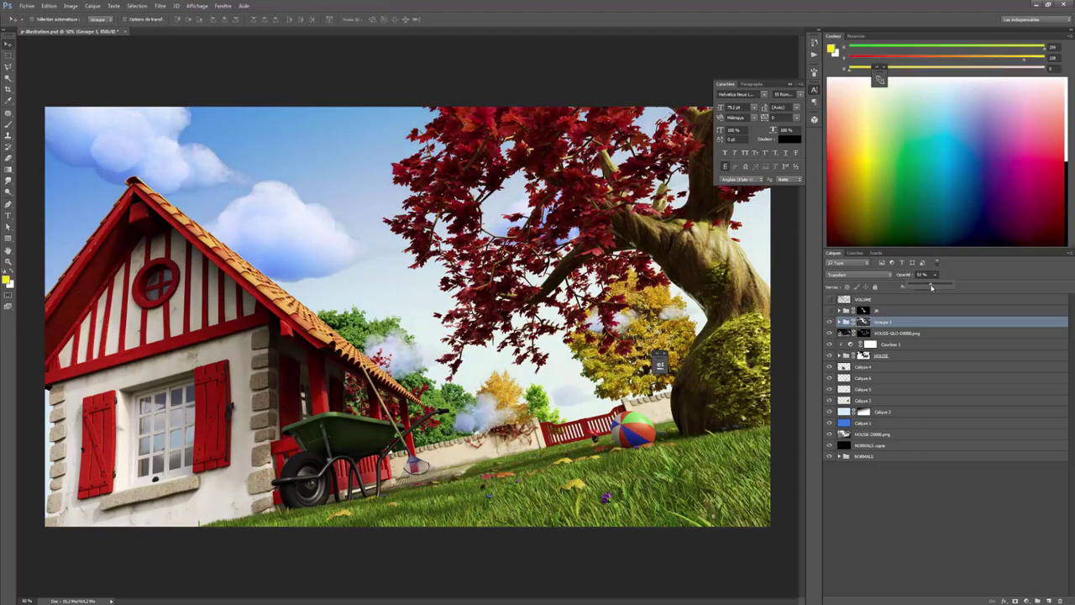
left_click(829, 311)
left_click(863, 311)
Group the layers from Calque 3 up to Groupe 1 and rename the group house-01
left_click(849, 434)
left_click(864, 324, "shift")
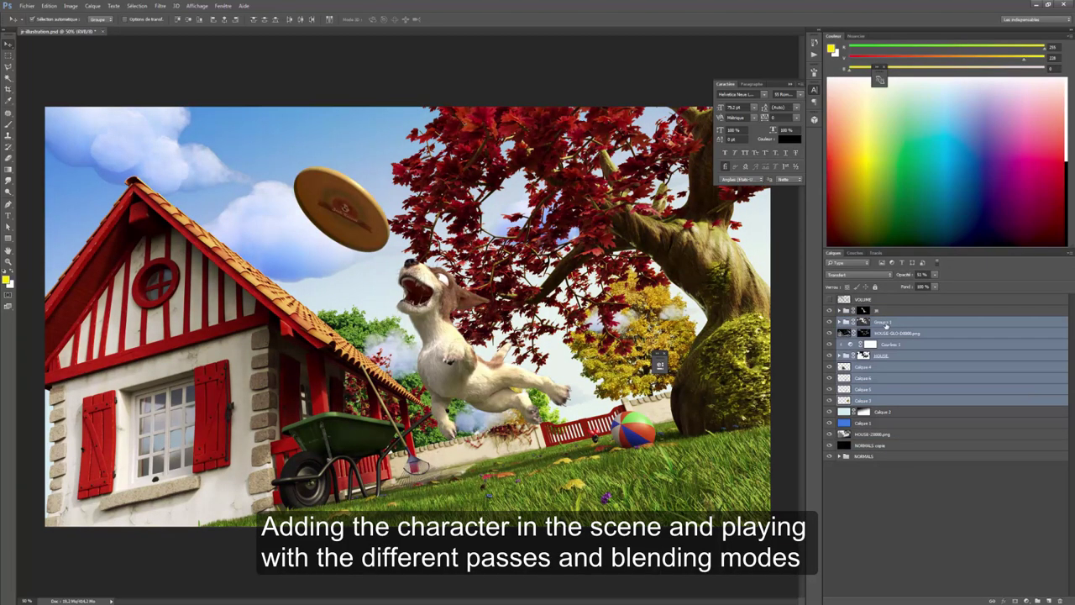
key("ctrl+g")
double_click(863, 323)
type("house-01")
key("Return")
Expand the JR group and preview its translucency and shadow passes over the character
left_click(839, 311)
left_click(872, 412)
key("ctrl+plus")
left_click(848, 423)
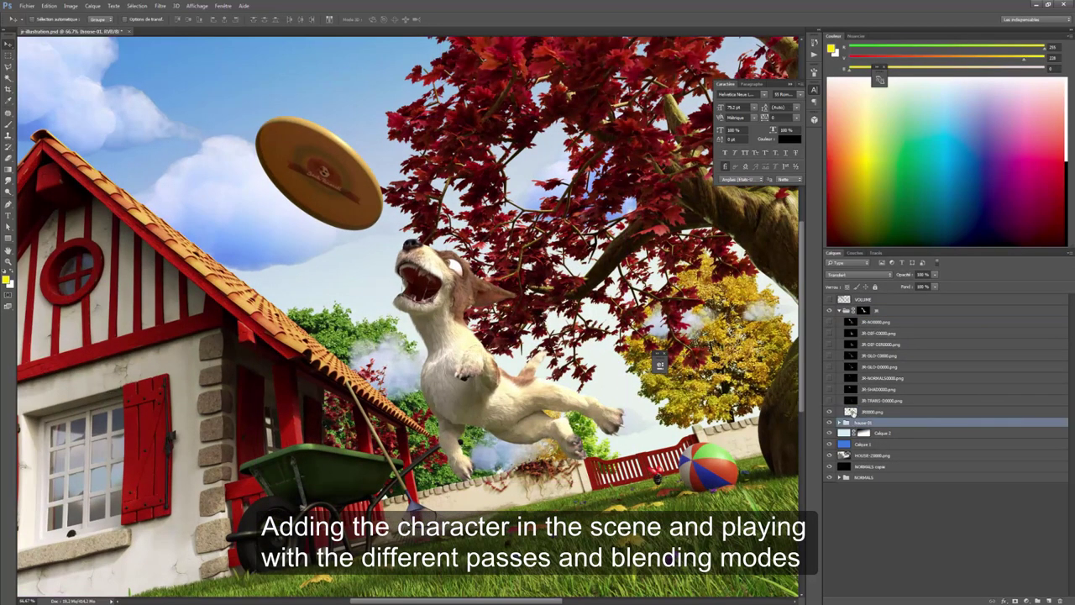
left_click(850, 401)
left_click(829, 401)
left_click(829, 401)
left_click(830, 389)
left_click(830, 390)
Place the JR-AO0000 pass directly above the JR0000 render and set it to Overlay blending
left_click(829, 322)
left_click_drag(848, 403, 848, 401)
left_click(858, 274)
left_click(845, 361)
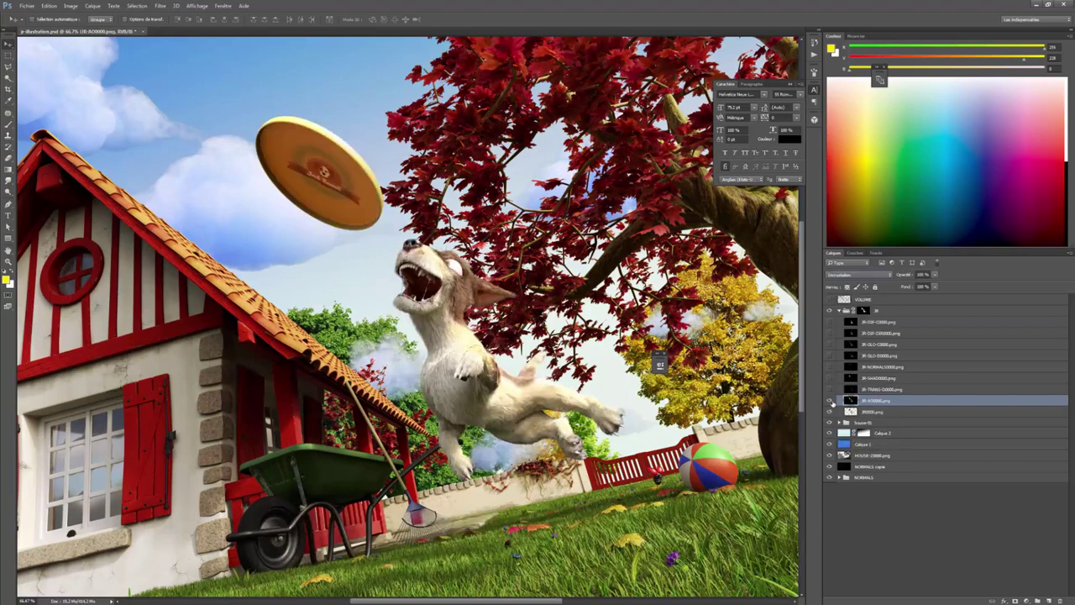
Move the JR-GLO-D0000 pass down near the JR-TRANS-D0000 pass and apply Linear Dodge (Add) blending
left_click(830, 390)
left_click(830, 378)
left_click(830, 356)
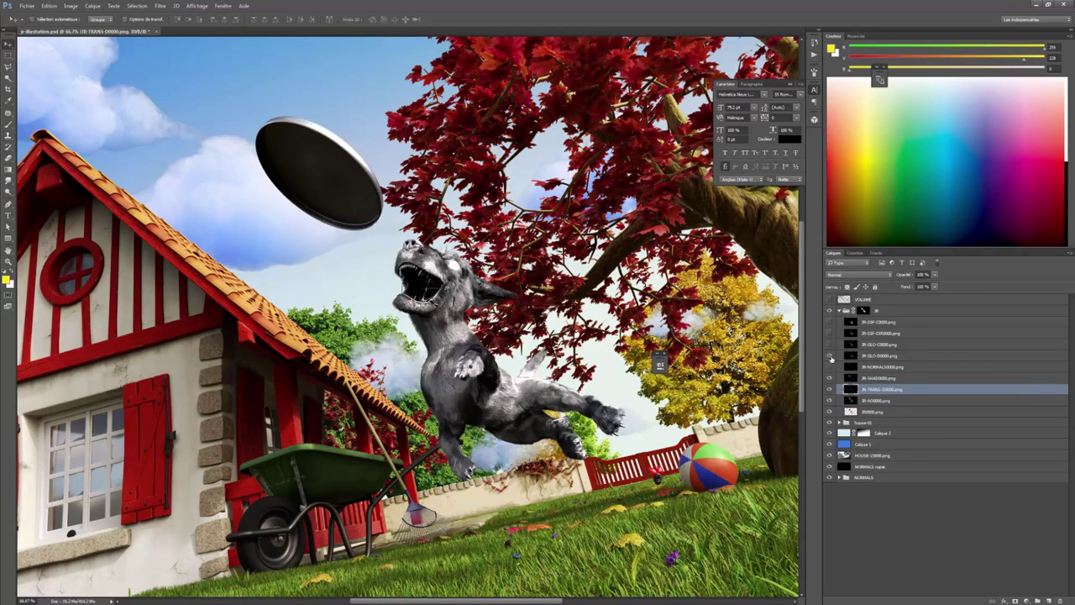
left_click_drag(873, 356, 849, 395)
left_click(830, 367)
left_click(830, 378)
left_click(848, 323)
left_click(830, 378)
left_click(852, 275)
left_click(848, 344)
Show the JR-NORMALS0000 pass and move it directly above the JR-TRANS-D0000 pass
left_click(850, 367)
left_click(830, 367)
left_click(830, 367)
left_click(850, 356)
left_click(829, 357)
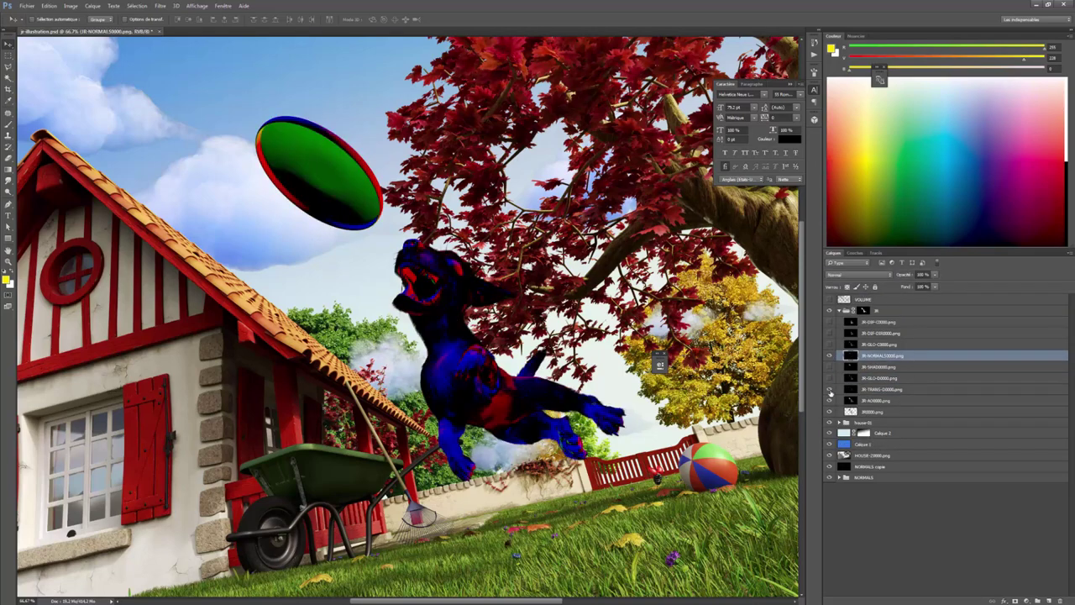
left_click_drag(850, 357, 850, 384)
left_click(830, 379)
left_click(830, 380)
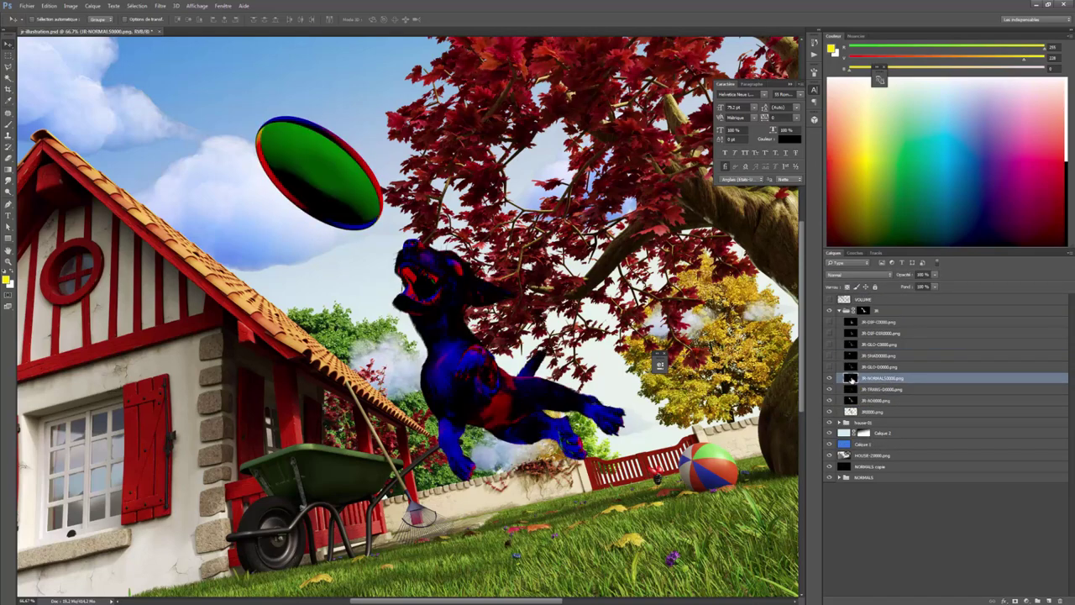
Add a clipped monochrome Channel Mixer to the JR-NORMALS0000 pass and adjust its channel amounts
left_click(1027, 601)
left_click(996, 540)
left_click(540, 409)
mouse_move(598, 450)
left_mouse_down()
mouse_move(538, 450)
mouse_move(593, 466)
mouse_move(600, 430)
mouse_move(595, 468)
left_mouse_up()
left_click(635, 360)
Duplicate the JR-NORMALS0000 pass with its Channel Mixer, merge the duplicate and hide it
left_click(855, 389, "shift")
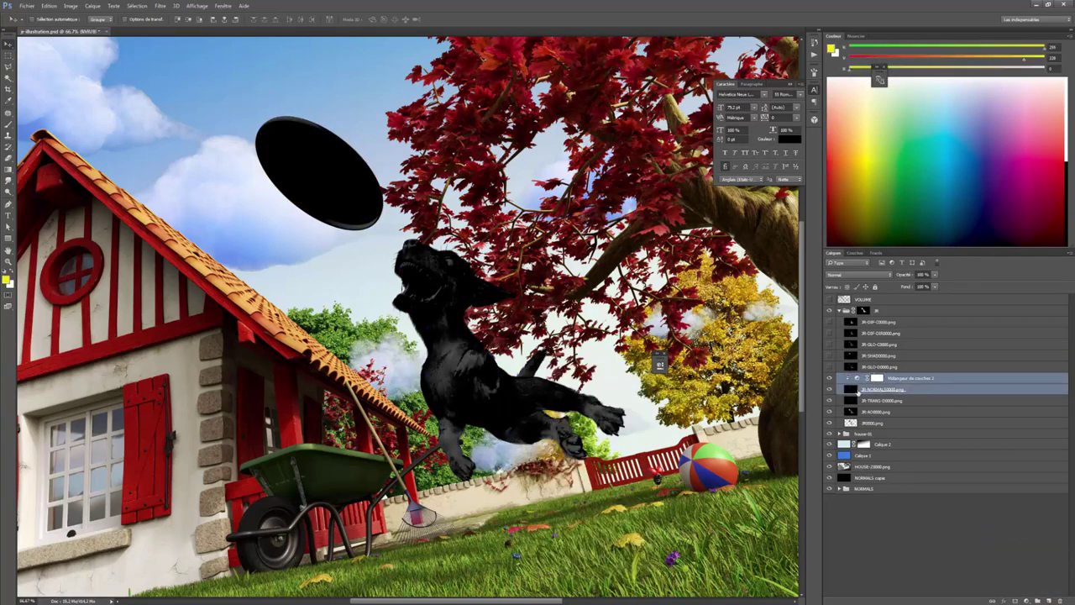
left_click_drag(855, 389, 1048, 600)
key("ctrl+e")
key("ctrl+a")
left_click(830, 378)
Group the original normals pass and its mixer as jr-norm and hide the group
key("ctrl+g")
type("jr-norm")
left_click(830, 389)
Add a mask to the JR-TRANS-D0000 pass and paste the merged normals image into it
left_click(1015, 601)
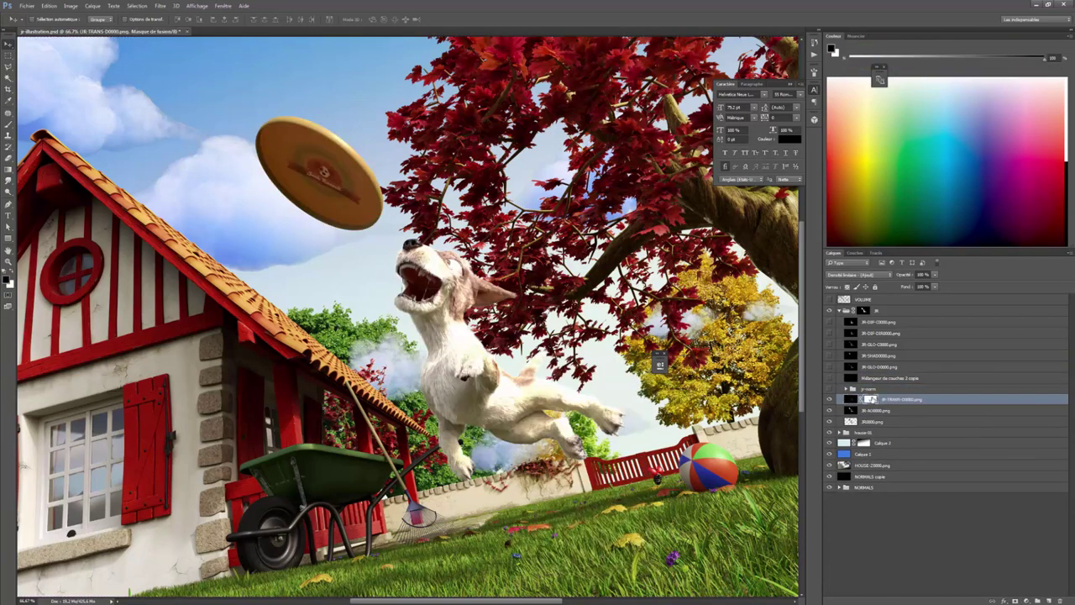
left_click(870, 399, "alt")
key("ctrl+v")
left_click(852, 401)
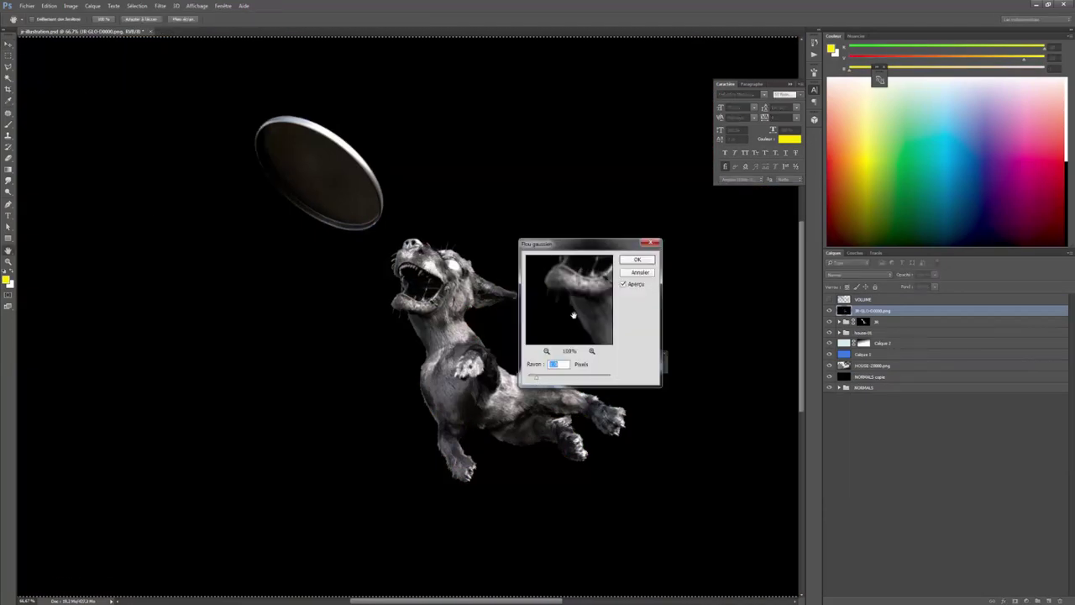
Apply a Gaussian Blur to the JR-GLO-D0000 pass and give it a black mask, comparing the image with the mask off and on
key("Return")
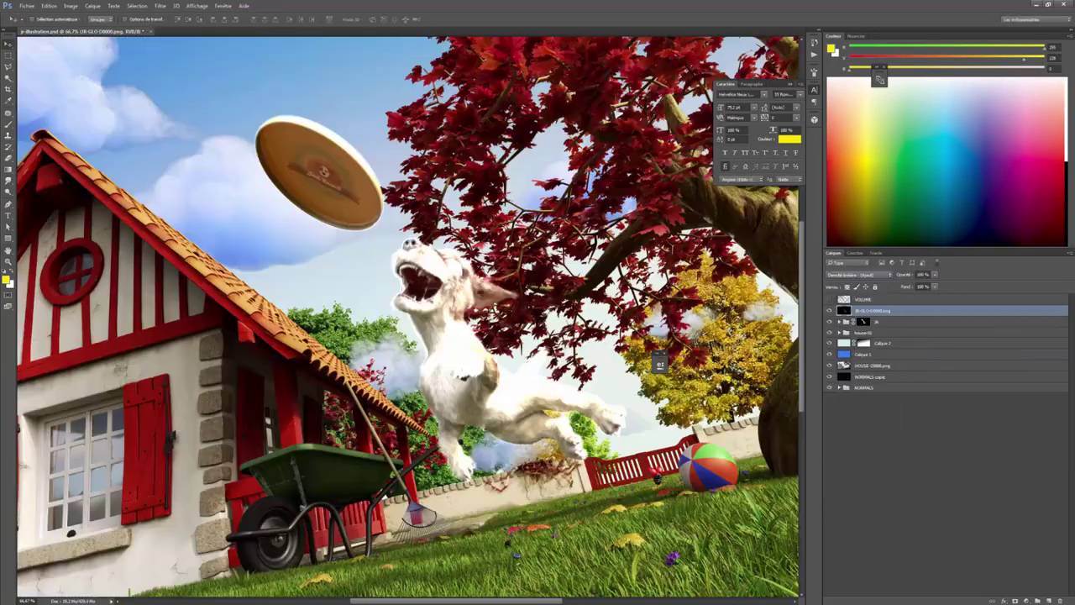
left_click(1013, 601, "alt")
key("b")
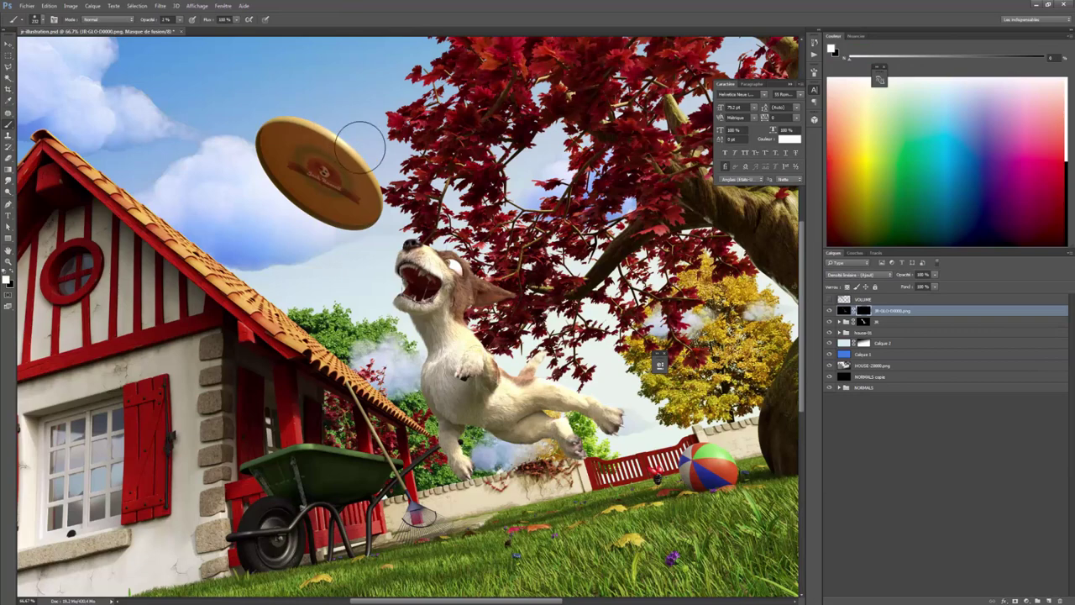
left_click(864, 310, "shift")
left_click(863, 311, "shift")
left_click(864, 311, "shift")
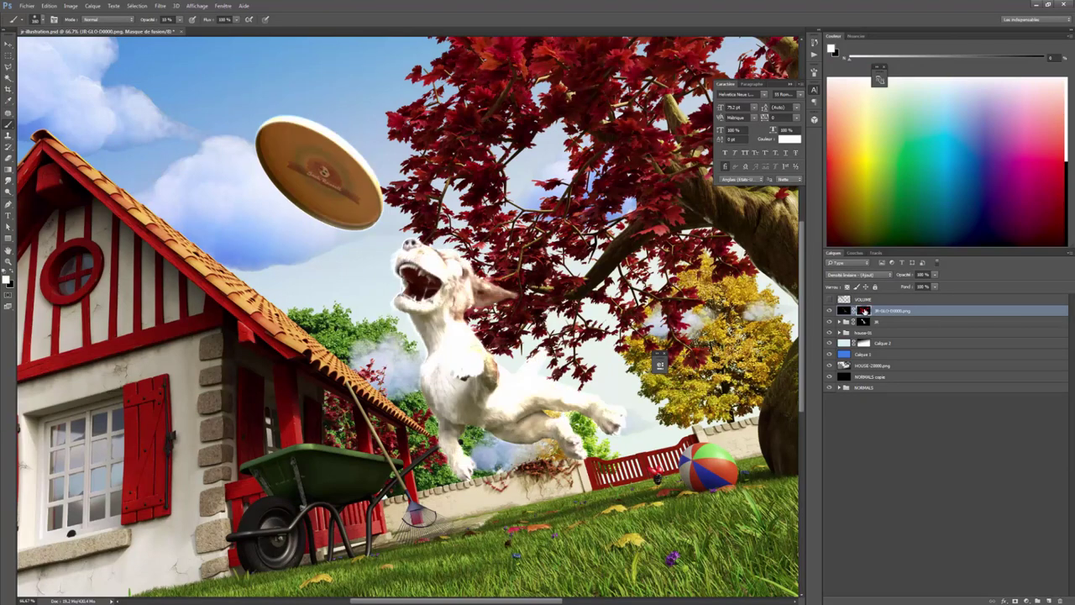
left_click(863, 310, "shift")
Add a Curves adjustment clipped to the JR group and pull its curve down slightly
key("ctrl+minus")
left_click(890, 321)
left_click(1026, 600)
left_click(999, 461)
left_click(890, 328, "alt")
left_click_drag(585, 458, 577, 470)
left_click(636, 361)
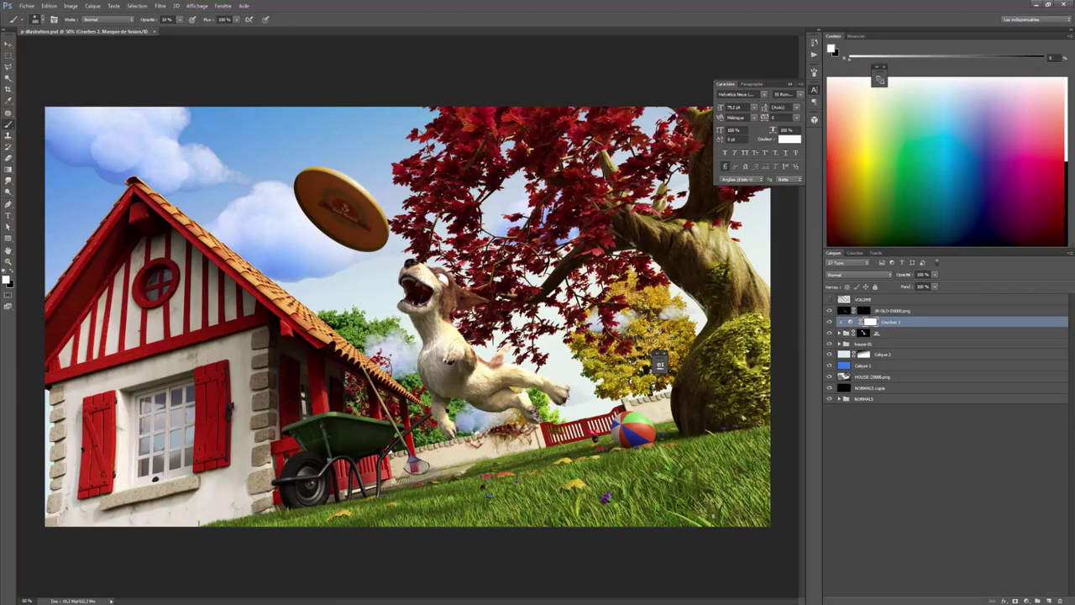
Group the background tree layers inside the house-01 group and rename their group
left_click(864, 344)
left_click(839, 345)
left_click(870, 399)
left_click(870, 432, "shift")
key("ctrl+g")
double_click(866, 399)
Clip a Hue/Saturation adjustment to the tree group, colorize it in an orange-brown hue and raise the saturation
left_click(1026, 601)
left_click(1002, 494)
left_click(875, 404, "alt")
left_click_drag(612, 368, 694, 375)
left_click(661, 474)
left_click_drag(652, 445, 664, 446)
left_click_drag(622, 428, 632, 430)
left_click(723, 365)
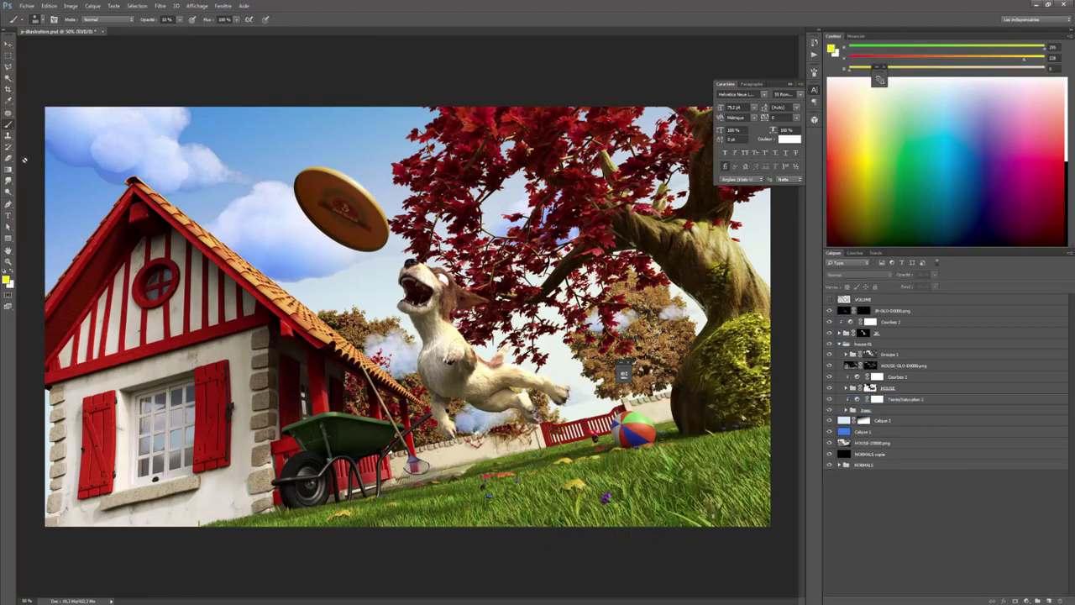
Paint a black hill silhouette behind the gate and garden wall on a new layer above Calque 2, using 100% brush opacity
left_click(865, 420)
left_click(37, 18)
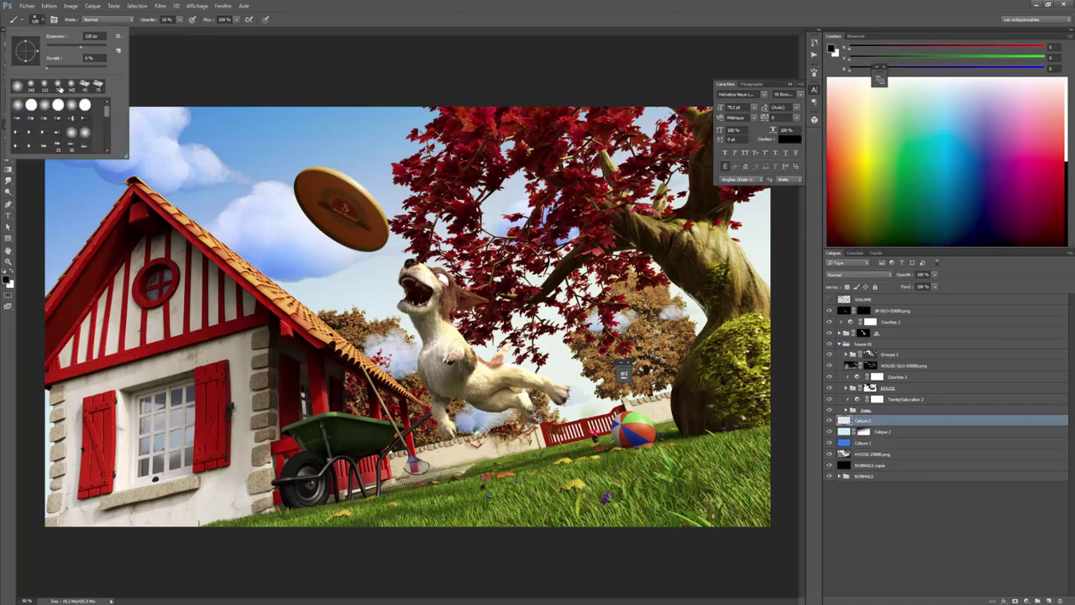
left_click(239, 278)
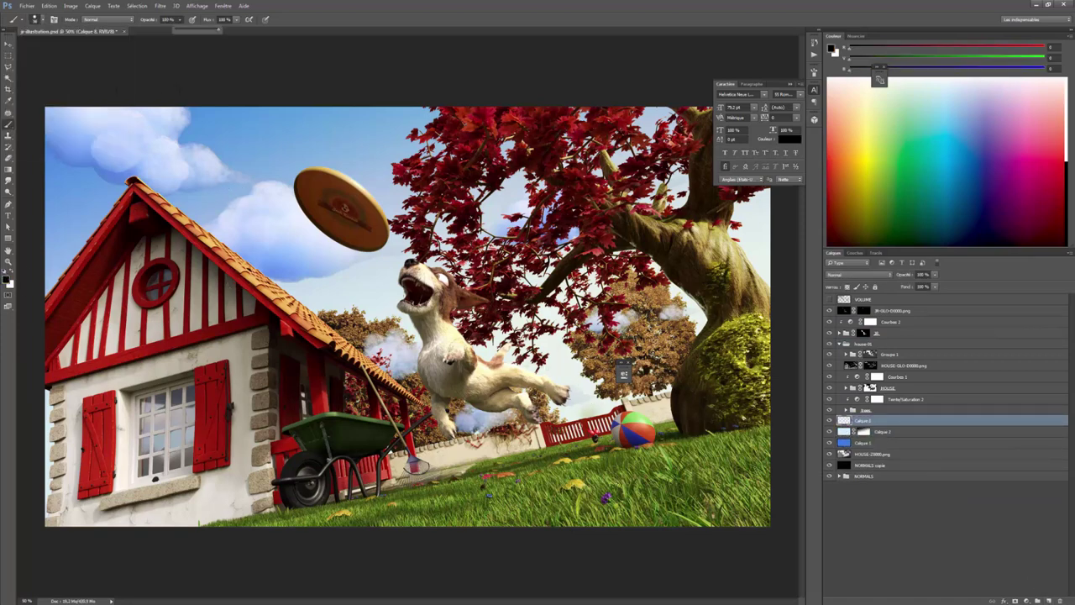
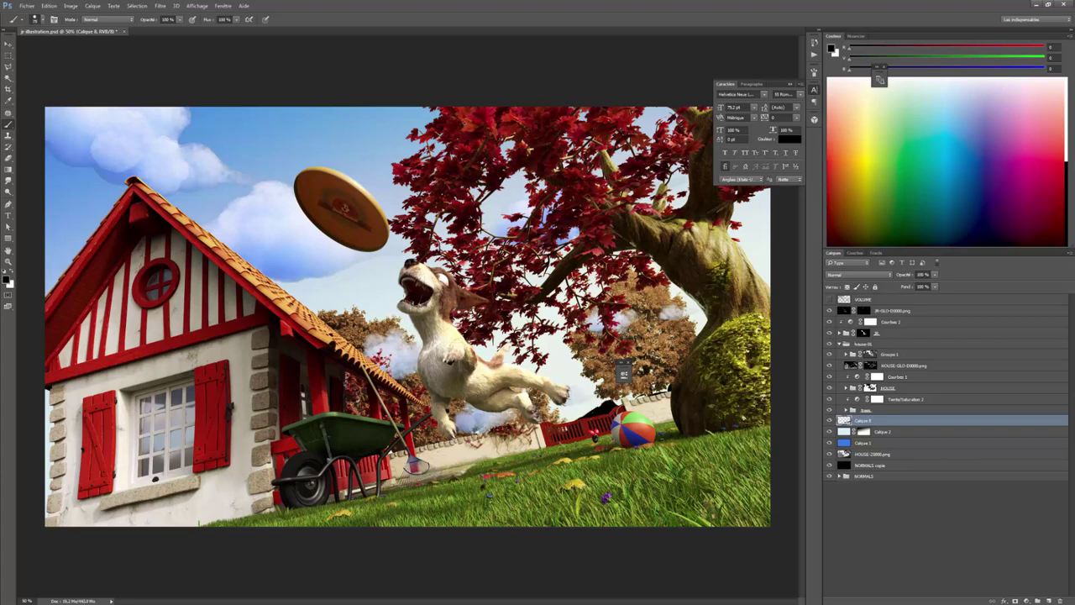
Clip a colorized Hue/Saturation adjustment with hue 232, saturation 7, lightness +67 to the hill layer and set that layer to Multiply at 57% opacity
left_click(1026, 600)
left_click(991, 491)
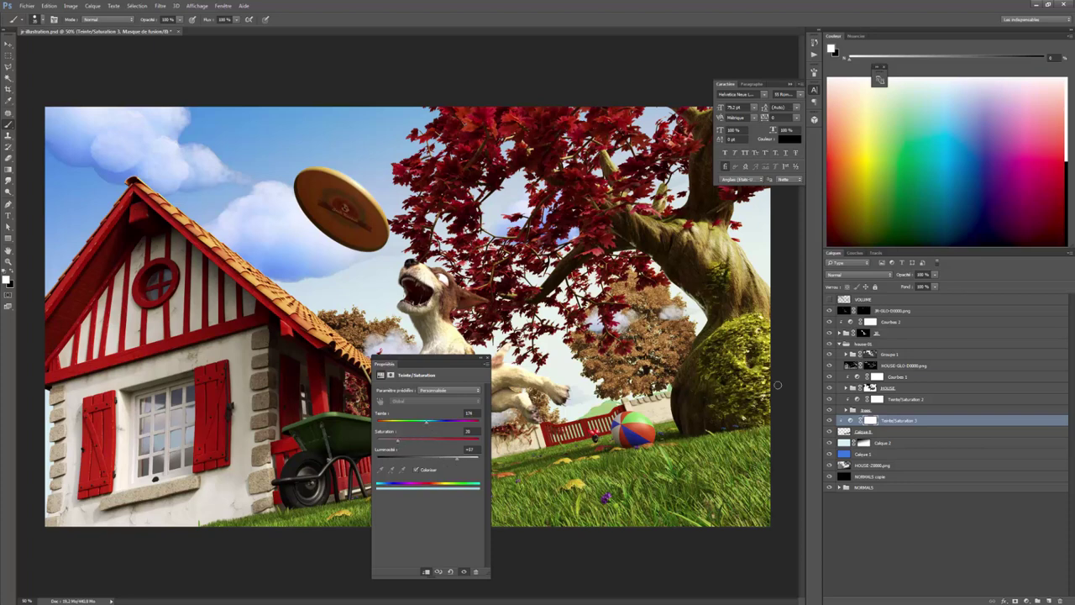
left_click(847, 432)
left_click(870, 421)
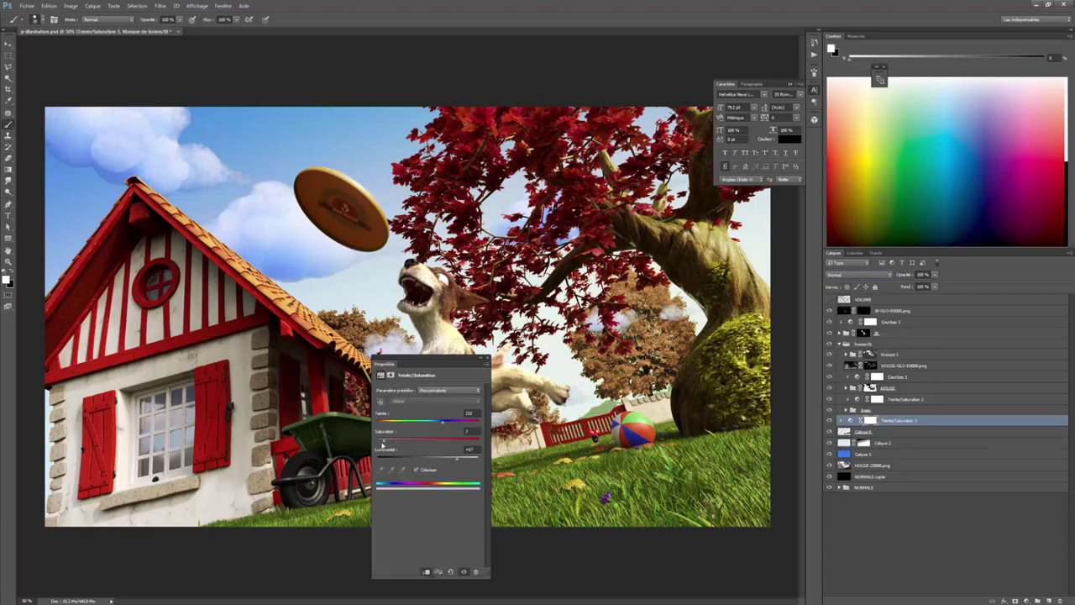
left_click(868, 432)
left_click(934, 274)
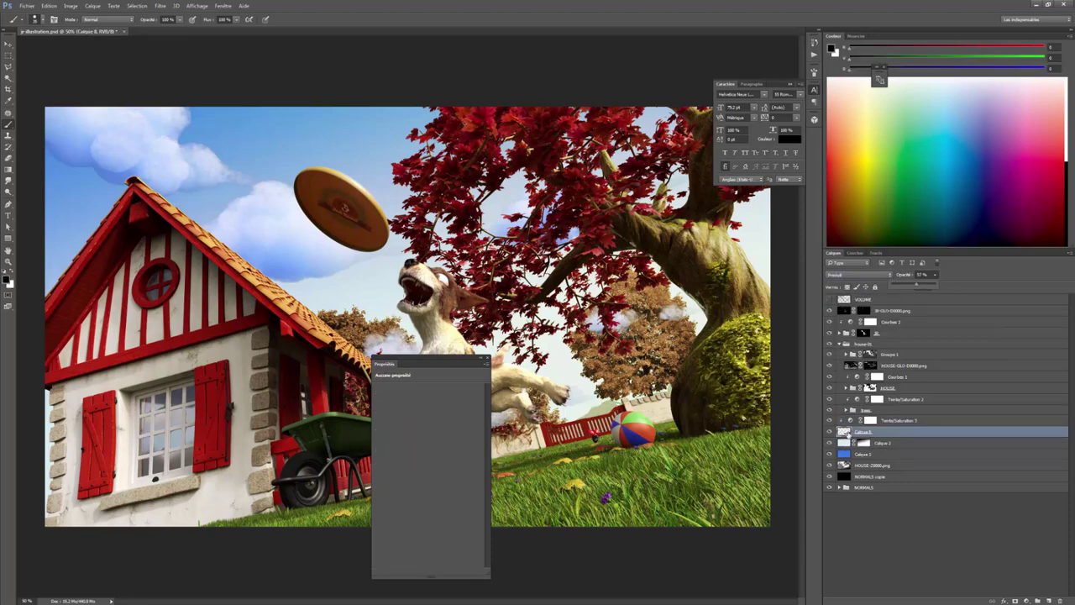
Load the hill layer's outline as a selection and darken that area in the Groupe 1 mask with a 36% opacity brush
left_click(870, 388)
left_click(830, 388)
left_click(829, 388)
left_click(847, 432)
left_click(871, 354)
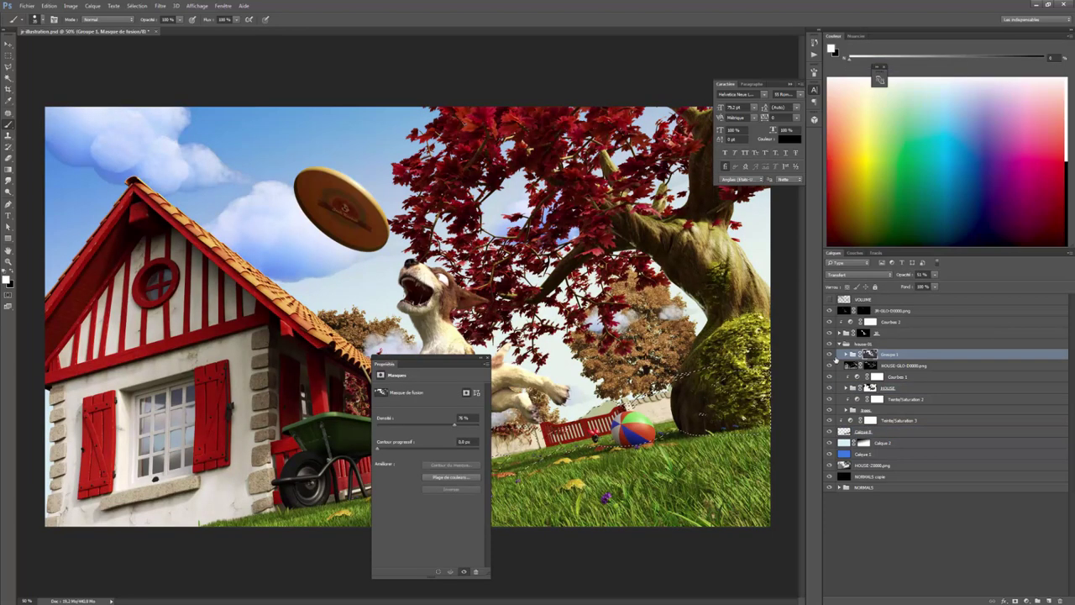
left_click(848, 432)
key("ctrl+d")
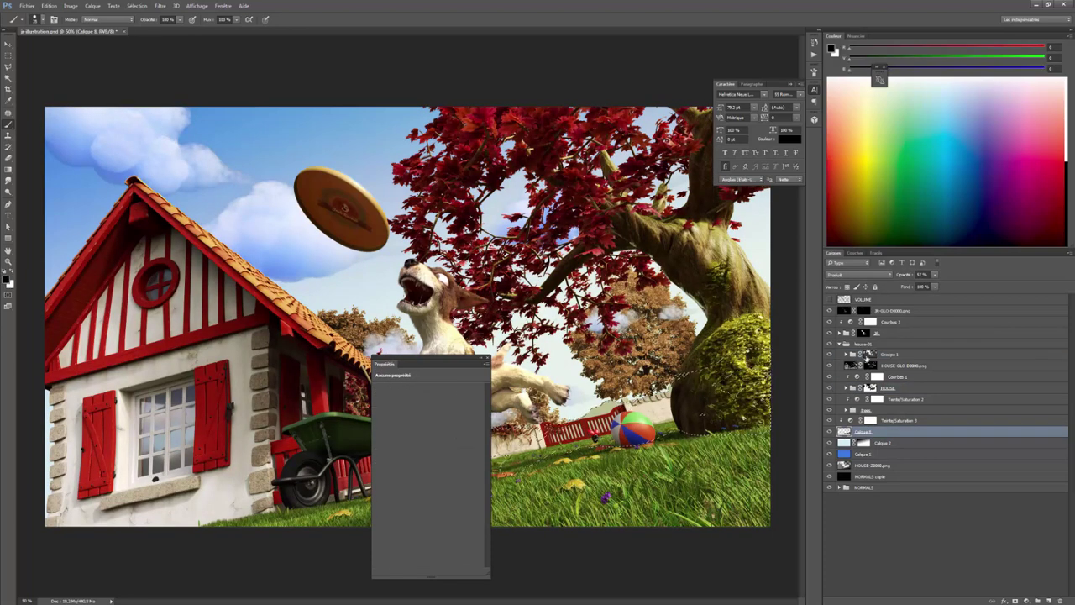
left_click(869, 354, "alt")
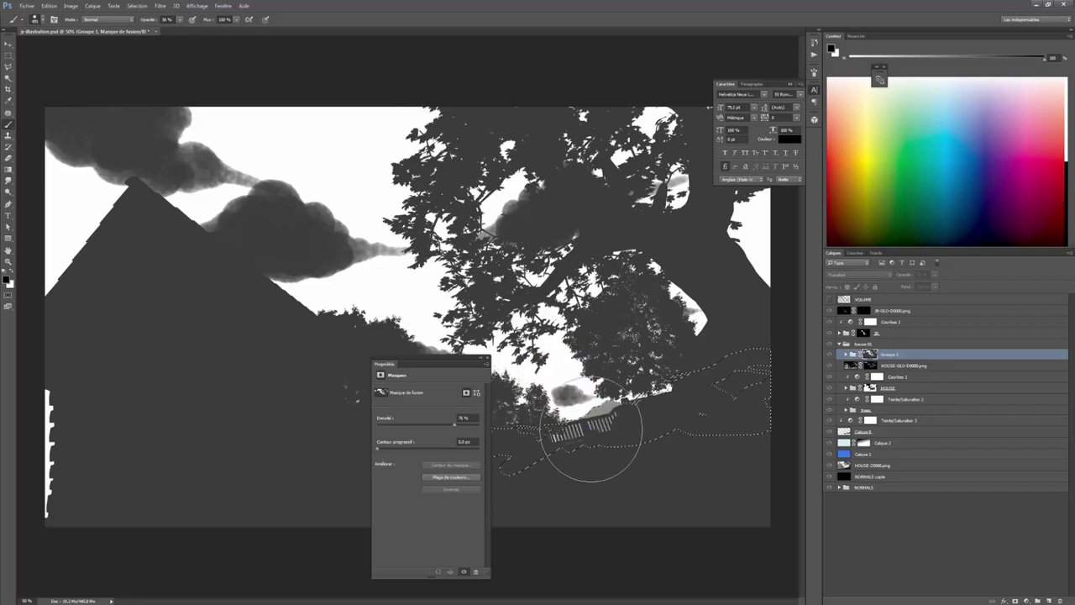
left_click(869, 355, "alt")
Lower the hill layer's opacity to about 26%
key("v")
left_click(848, 432)
left_click(935, 275)
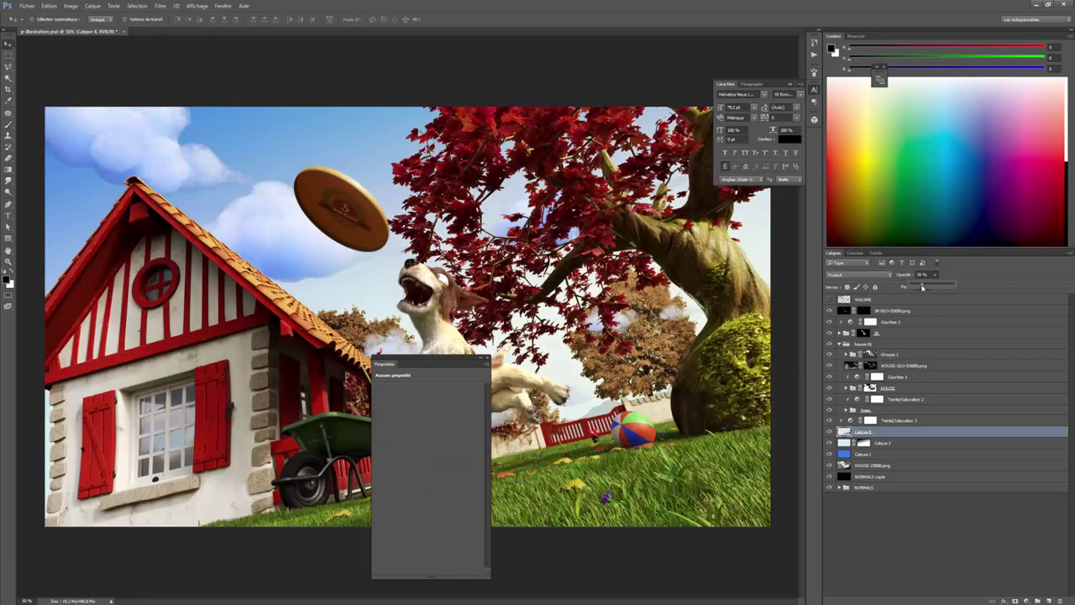
left_click(486, 359)
Paint on the tree group's Hue/Saturation mask with a soft black brush at 15% opacity to bring back some green in the trees
left_click(864, 442)
left_click(877, 399)
key("b")
left_click(43, 19)
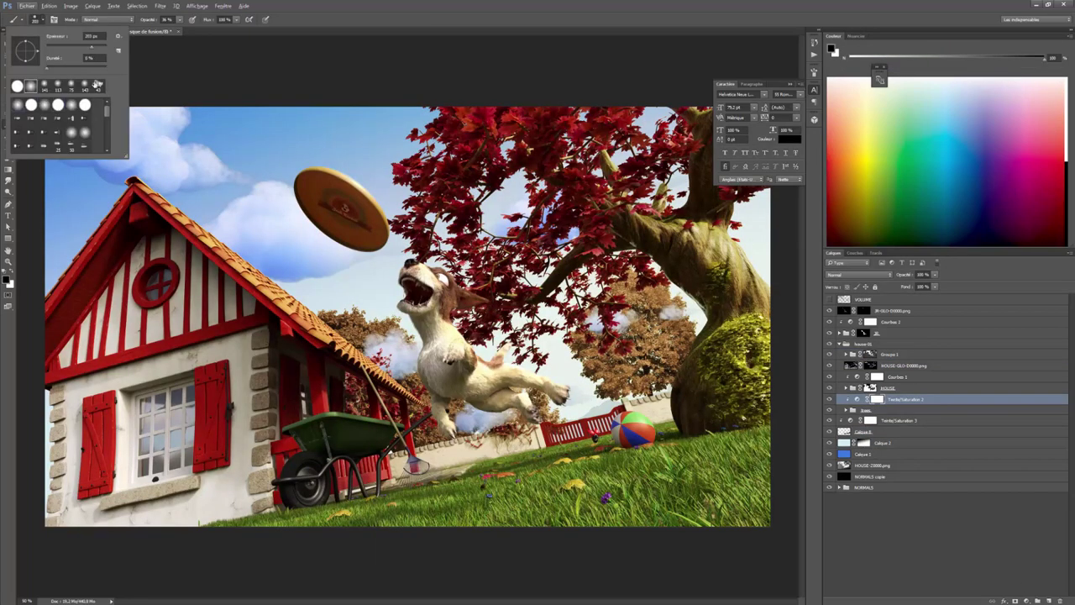
double_click(31, 87)
left_click(180, 19)
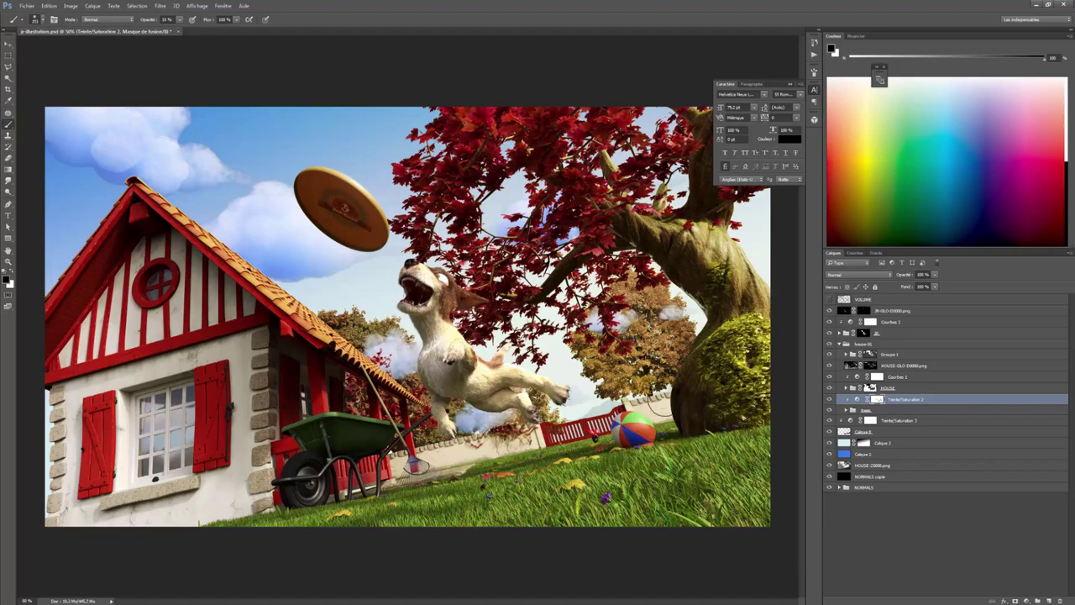
Show and select the VOLUME layer and preview it over the image in Normal blend mode
left_click(829, 299)
left_click(863, 298)
left_click(859, 275)
left_click(856, 345)
left_click(859, 275)
left_click(848, 284)
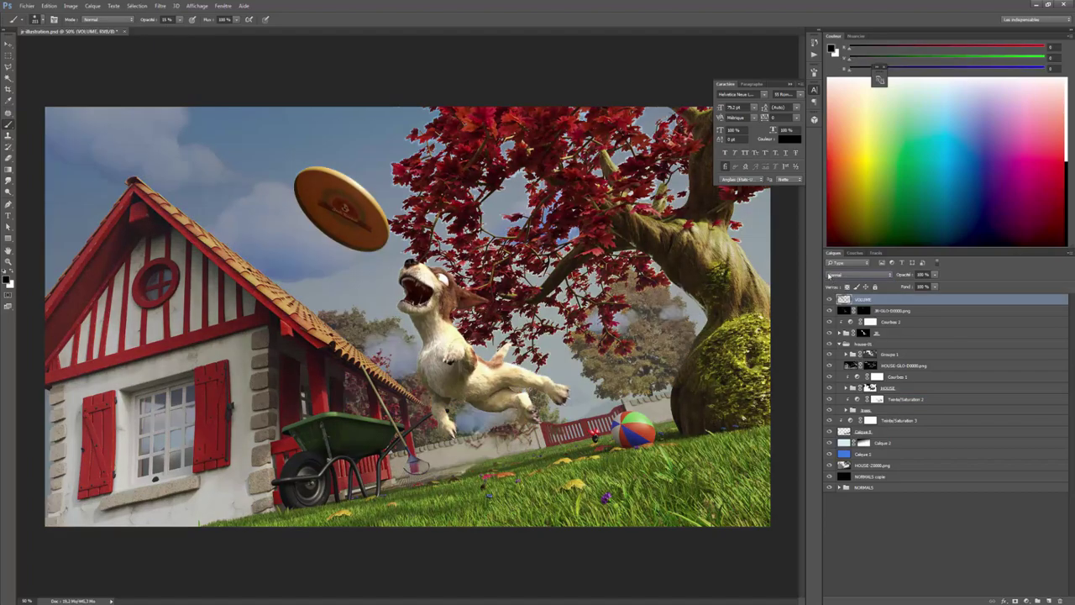
key("ctrl+plus")
scroll(527, 167, "up", 2, "alt")
scroll(504, 244, "down", 3, "alt")
Try the Color Burn blend mode on the VOLUME layer, comparing the image with the layer hidden and shown
left_click(840, 275)
left_click(840, 307)
left_click(831, 300)
left_click(831, 300)
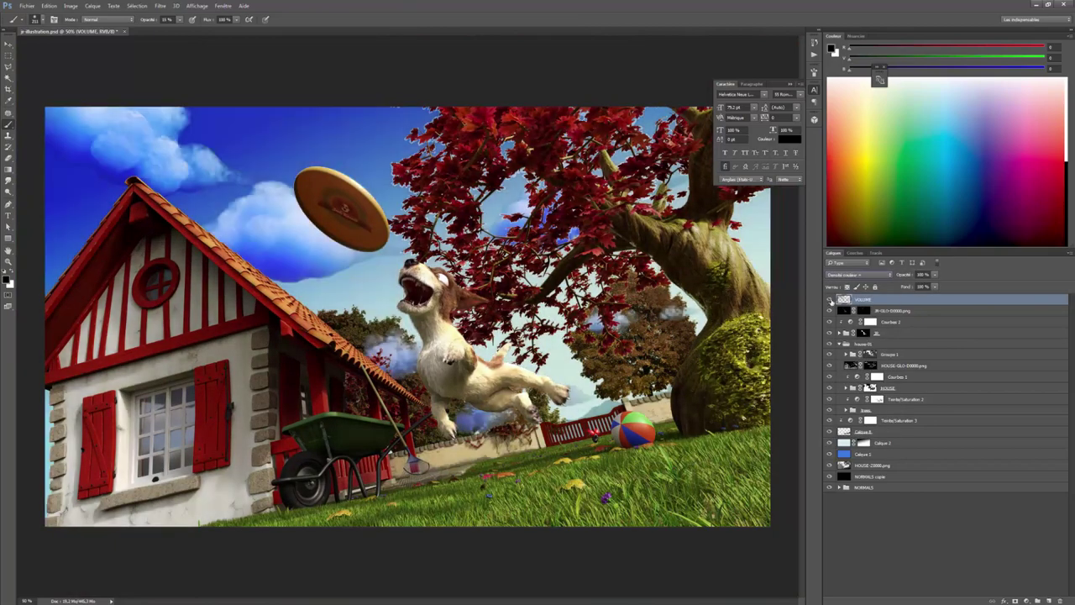
left_click(830, 300)
left_click(831, 300)
Cycle the VOLUME layer through the blend modes, including Lighter Color and Difference, and settle on Hue
left_click(834, 275)
left_click(837, 288)
left_click(840, 276)
left_click(840, 329)
scroll(843, 278, "down", 4)
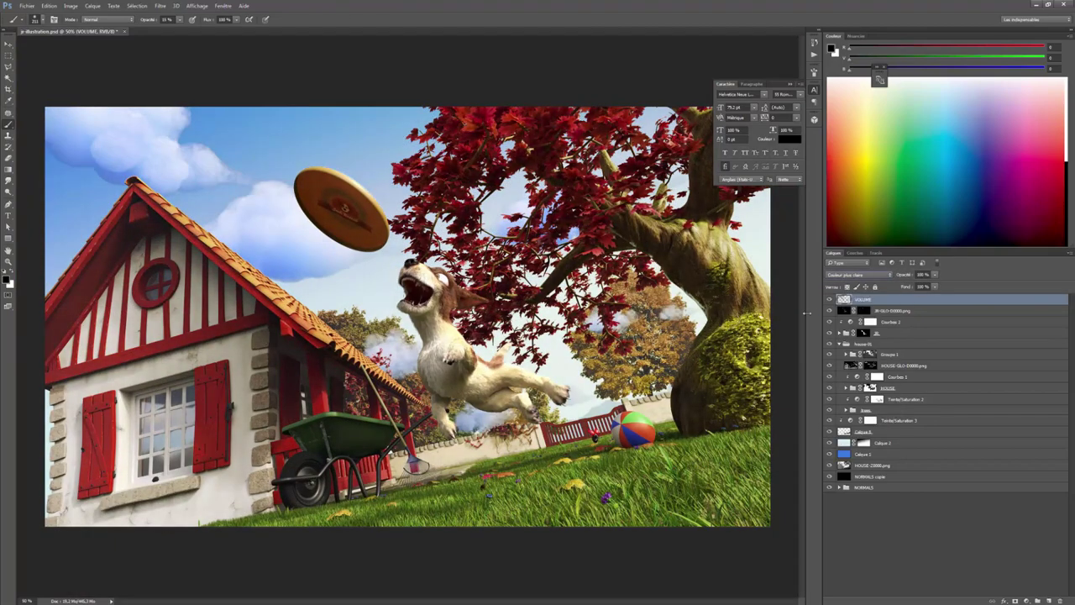
key("Down")
key("Down")
key("Down")
key("Down")
key("Down")
key("Down")
key("Down")
key("Down")
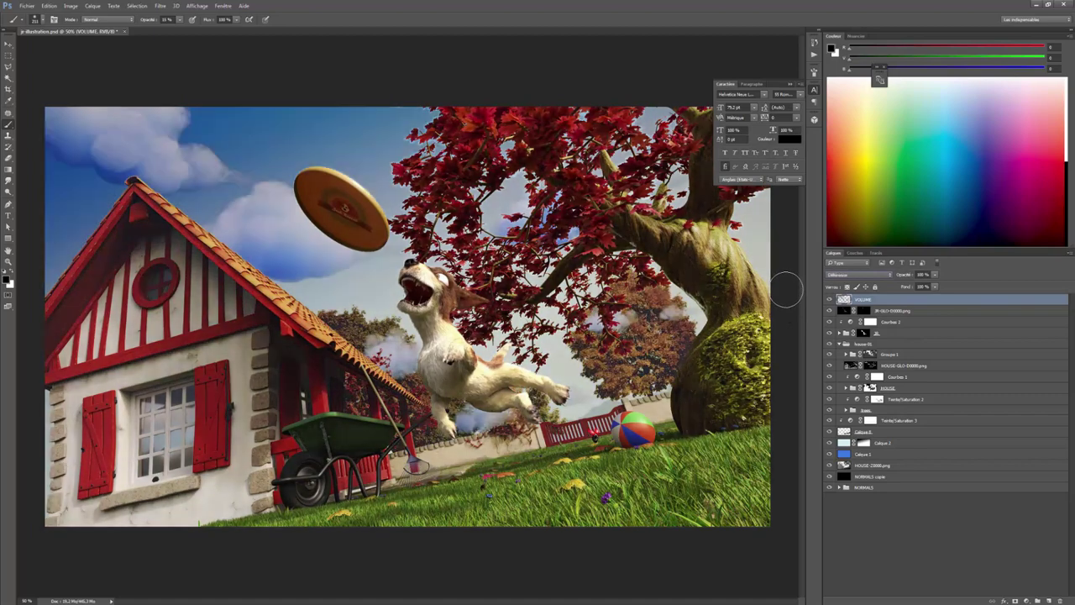
key("Down")
key("Down")
key("Down")
key("Down")
Add a layer mask to the VOLUME layer and place a duplicate of the HOUSE-Z0000.png depth pass above all layers
left_click(1014, 601)
right_click_drag(495, 240, 511, 240, "alt")
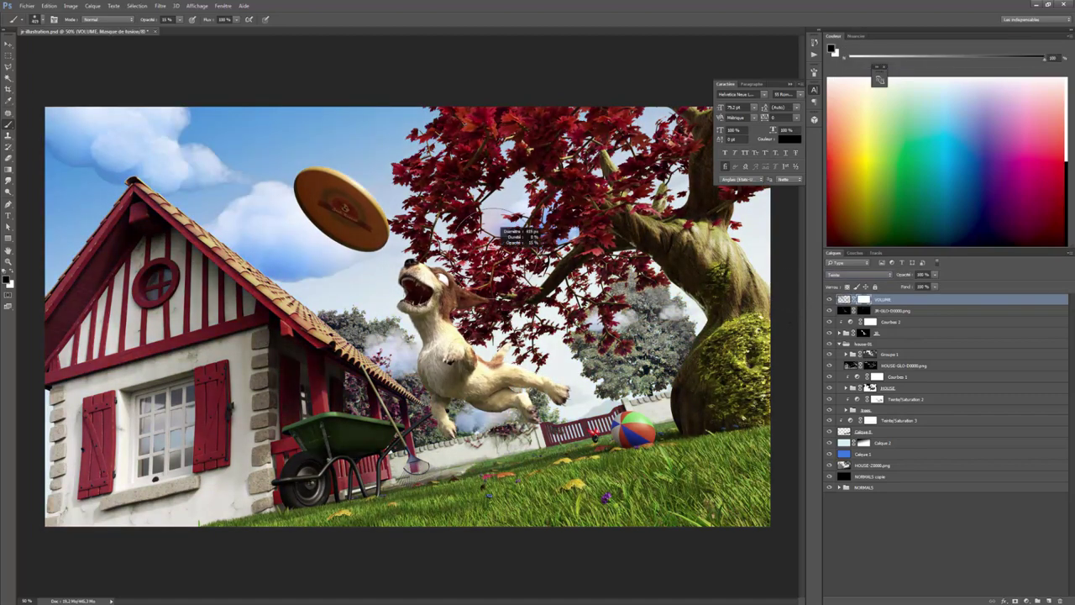
left_click_drag(867, 465, 1048, 601)
left_click_drag(890, 485, 842, 296)
Copy the whole depth-pass image and paste it into the VOLUME layer's mask
key("ctrl+i")
key("ctrl+i")
key("ctrl+a")
key("ctrl+c")
left_click(864, 311, "alt")
key("ctrl+v")
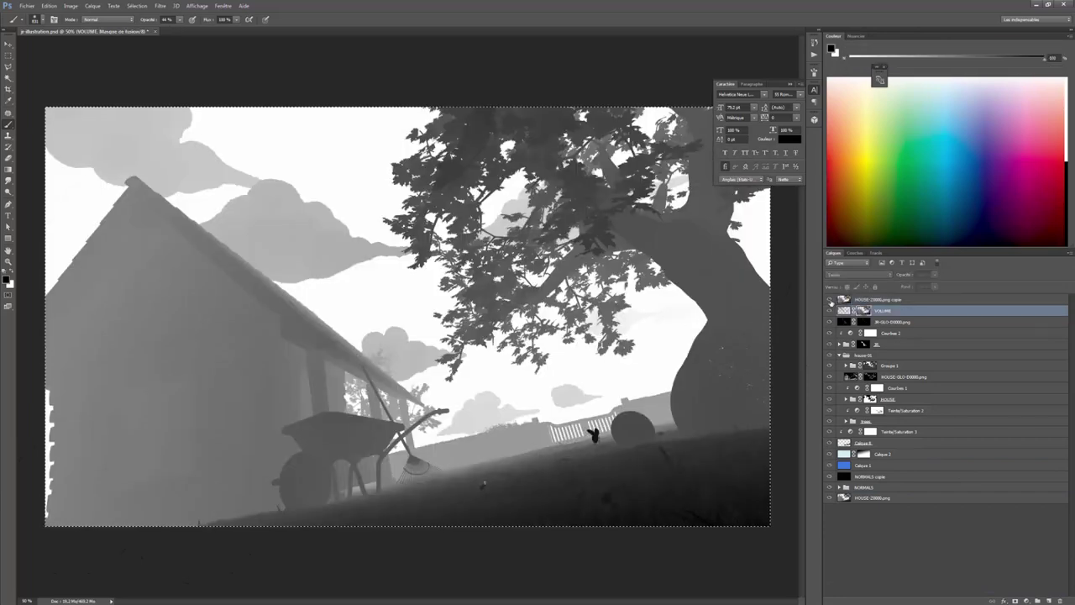
Hide the depth-pass copy and lower the VOLUME layer's opacity to about 36%
left_click(829, 300)
left_click(935, 274)
left_click_drag(934, 287, 912, 286)
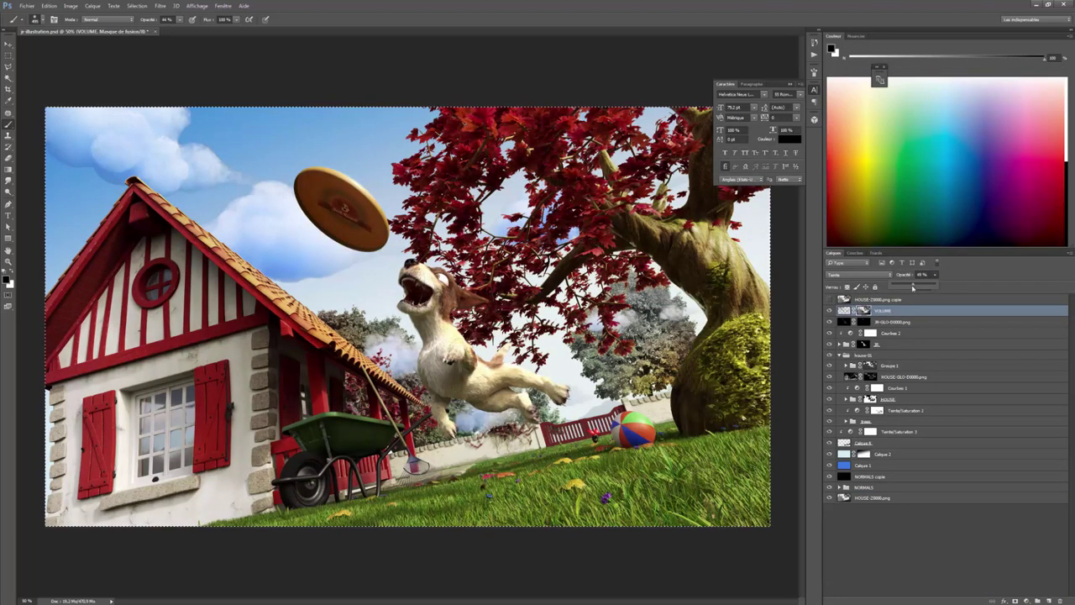
key("v")
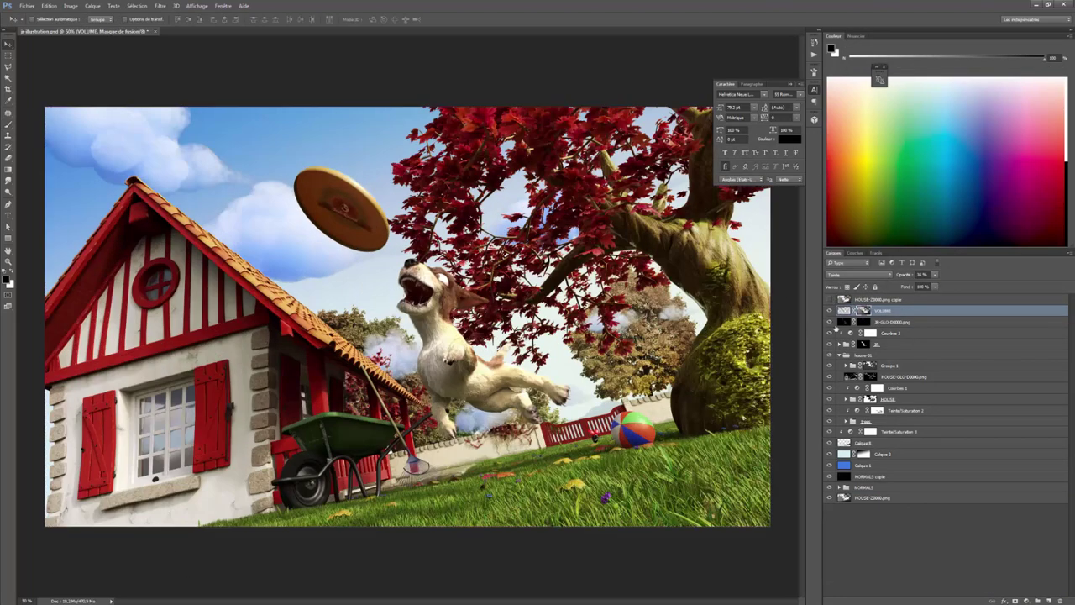
Group the JR group with its Curves adjustment and glossiness pass, and name the new group jr-01
left_click(839, 356)
left_click(902, 299)
left_click(899, 344)
left_click(892, 323, "shift")
key("ctrl+g")
double_click(869, 321)
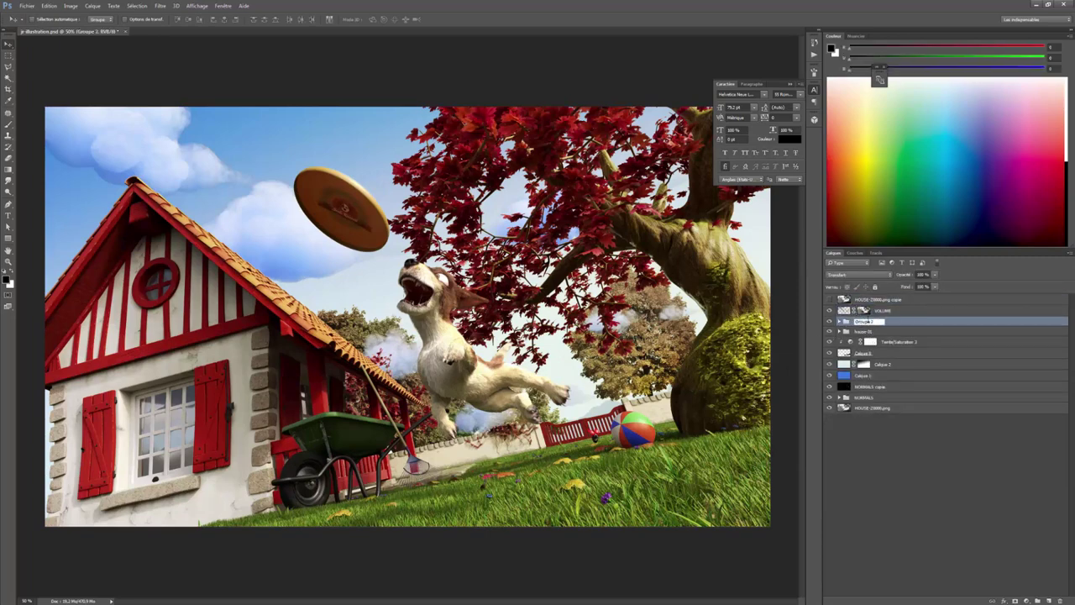
Expand the house-01 group and put the HOUSE group and its Curves adjustment together in a new subgroup
left_click(839, 332)
left_click(855, 396)
left_click(846, 396)
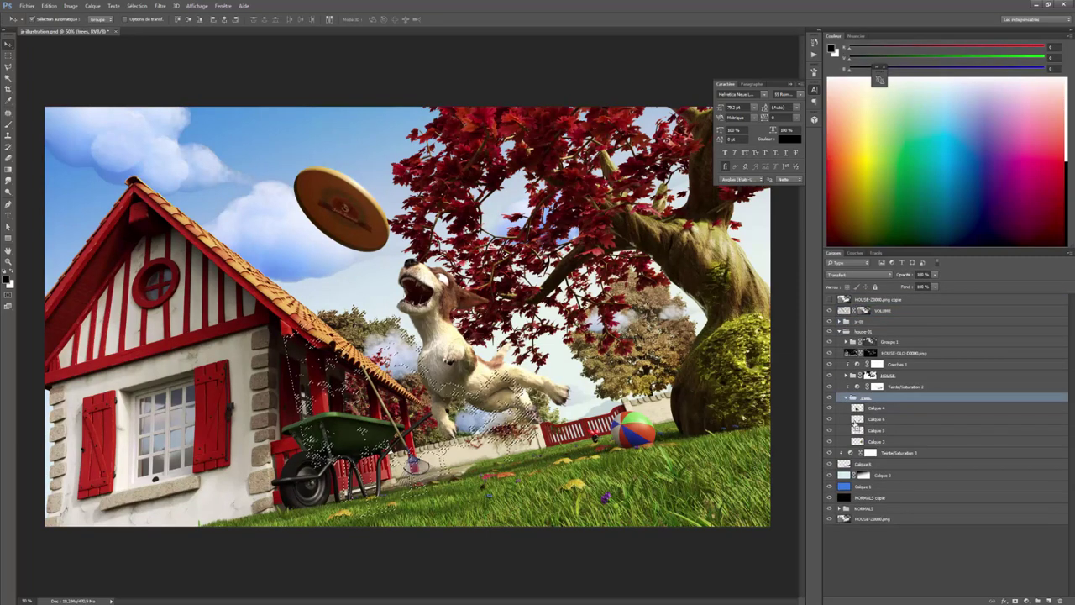
left_click(870, 354)
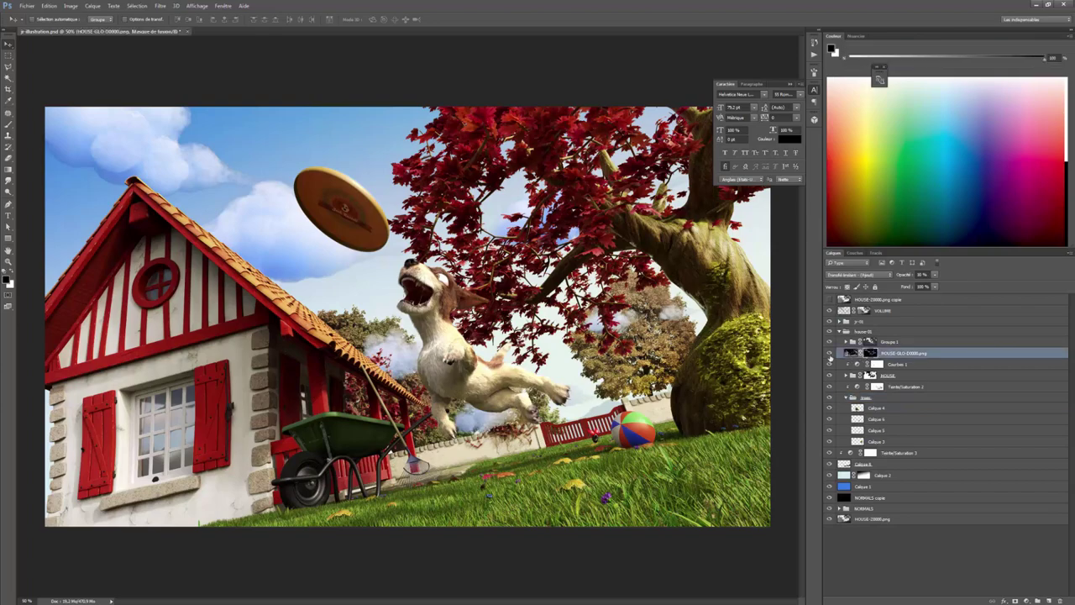
left_click(870, 375)
left_click(870, 375, "ctrl")
left_click(897, 365, "shift")
key("ctrl+g")
Add a white mask to the new Groupe 2 and paint black on it inside a selection loaded from a tree layer
left_click(1014, 601, "alt")
key("ctrl+z")
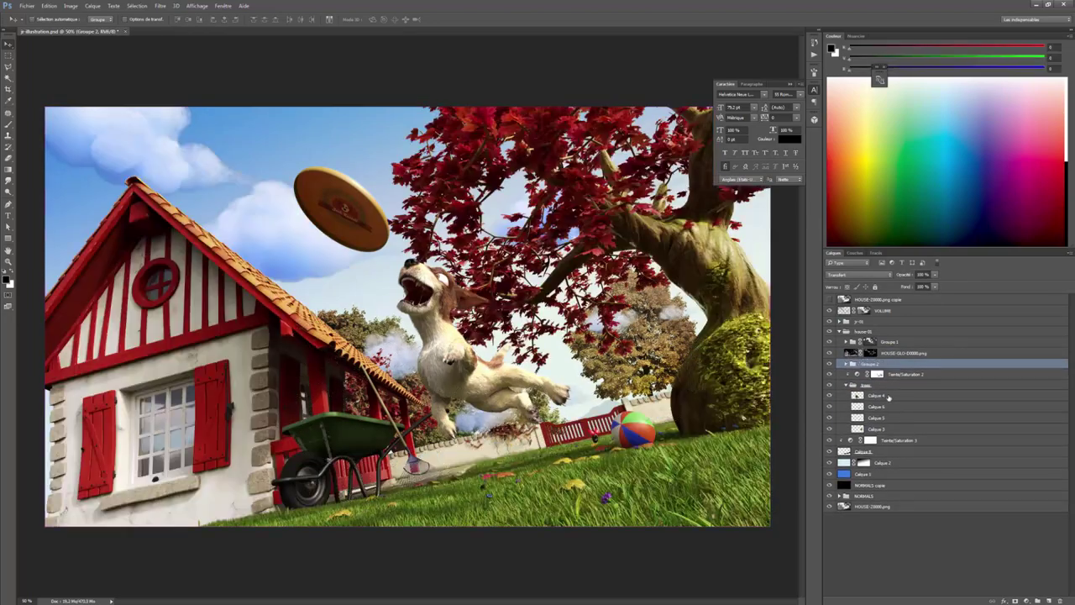
left_click(1015, 600)
left_click(857, 431, "ctrl")
key("b")
right_click_drag(409, 357, 428, 357, "alt")
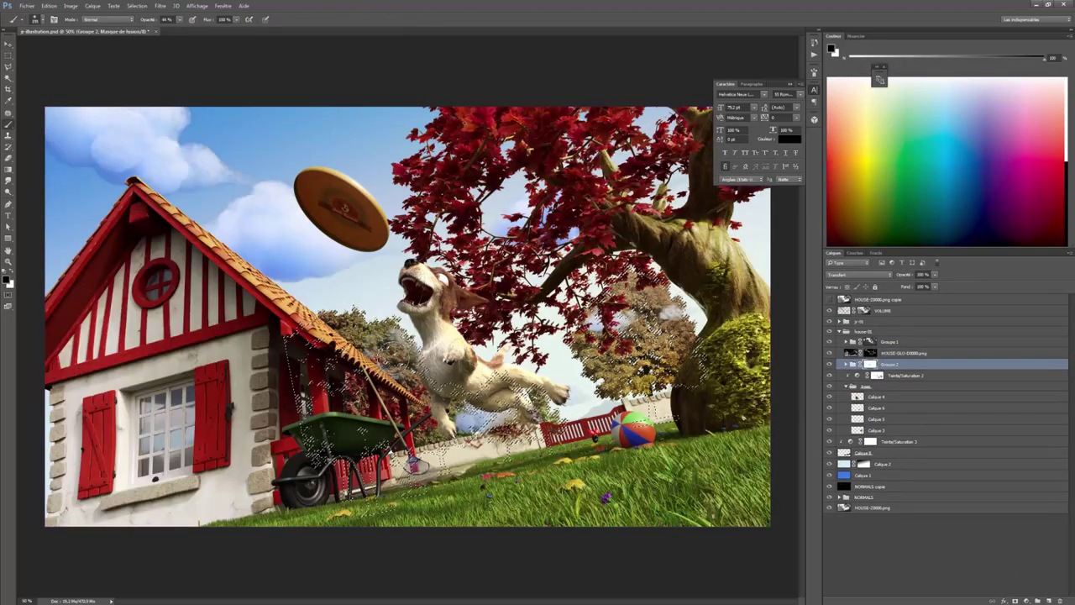
key("ctrl+d")
Duplicate the house-01 group and group the sky layers, from the hill's Hue/Saturation adjustment down, as sky-01
left_click(839, 332)
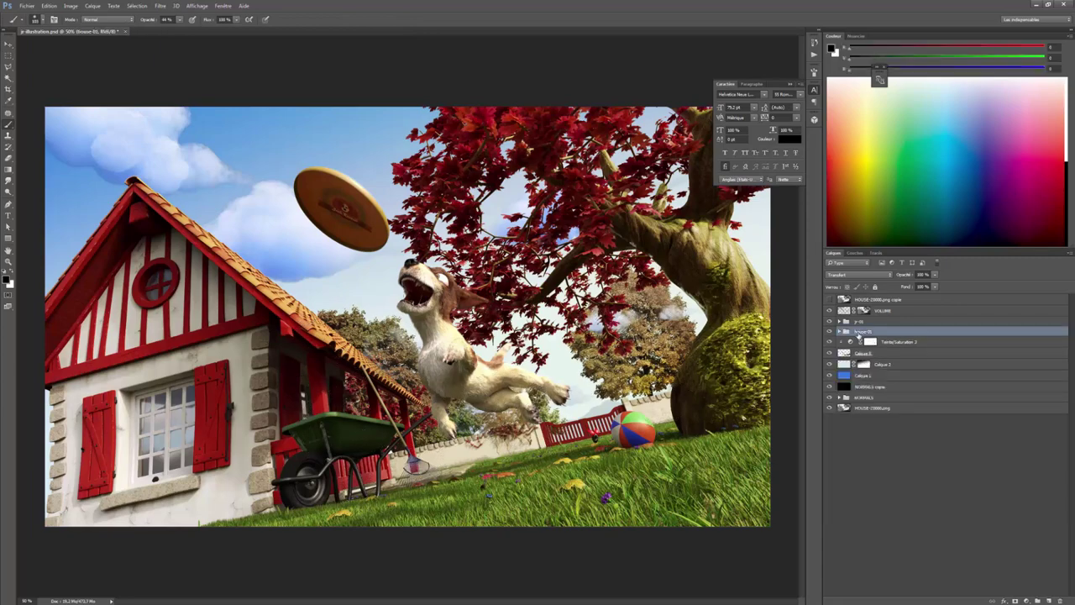
left_click_drag(864, 331, 1048, 601)
left_click(895, 352)
left_click(870, 395, "shift")
key("ctrl+g")
double_click(861, 351)
Hide the original house-01 group and move it to the bottom, and group the layers from VOLUME down to NORMALS as 1
left_click(829, 342)
left_click_drag(862, 342, 854, 401)
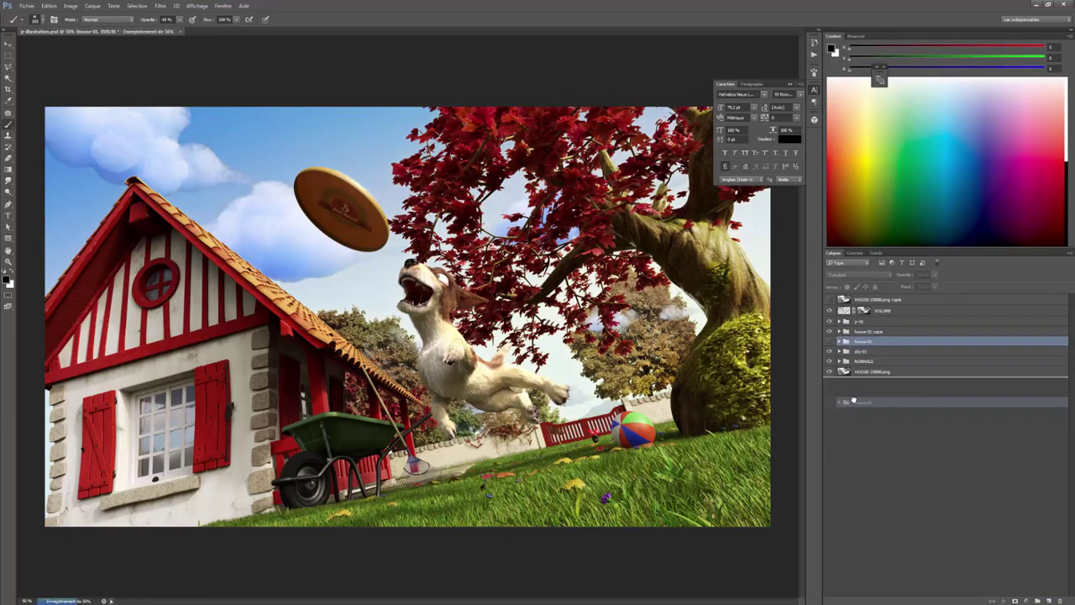
left_click(882, 312)
left_click(867, 352, "shift")
key("ctrl+g")
double_click(865, 311)
type("1")
Duplicate group 1 with all its contents
left_click_drag(865, 311, 865, 369)
key("ctrl+shift+z")
key("ctrl+shift+z")
key("ctrl+shift+z")
key("ctrl+shift+z")
key("ctrl+shift+z")
key("ctrl+shift+z")
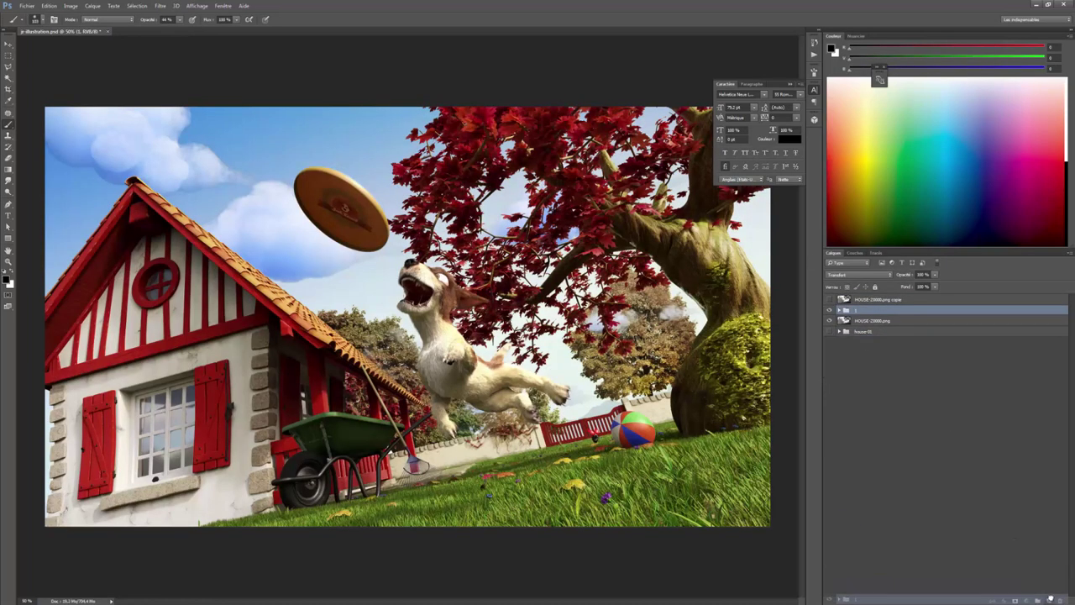
key("ctrl+z")
Merge the house-01 copie and sky-01 groups inside 1 copie into one layer and delete the NORMALS group there
left_click(846, 342)
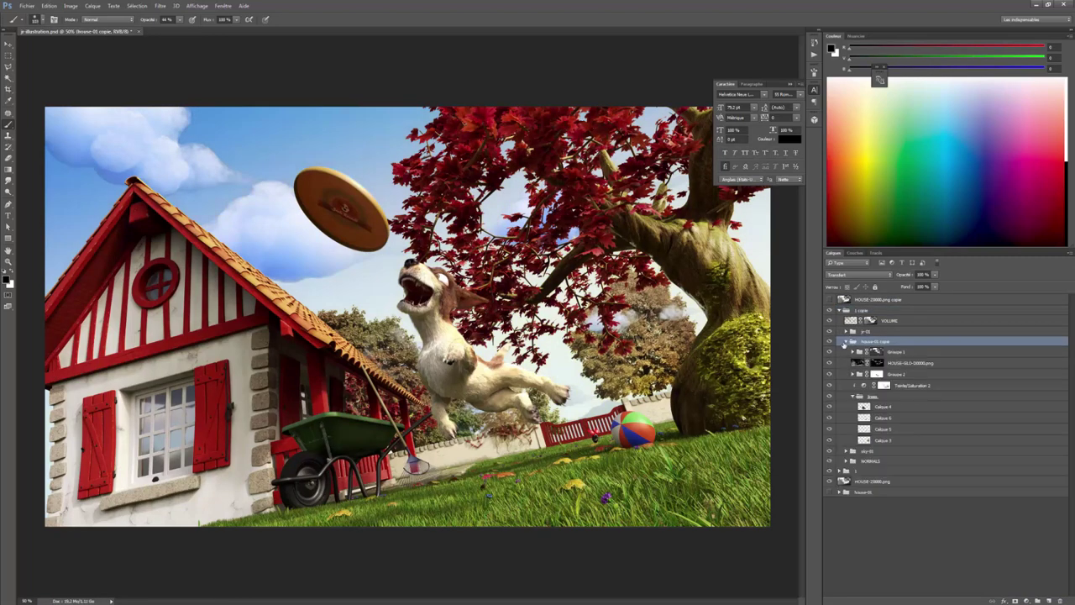
left_click(864, 448)
left_click(845, 342)
left_click(863, 343, "shift")
key("ctrl+e")
left_click_drag(863, 353, 1060, 600)
Check the merged background without the jr-01 group, and apply a blur filter to a duplicate of the background layer
left_click(829, 331)
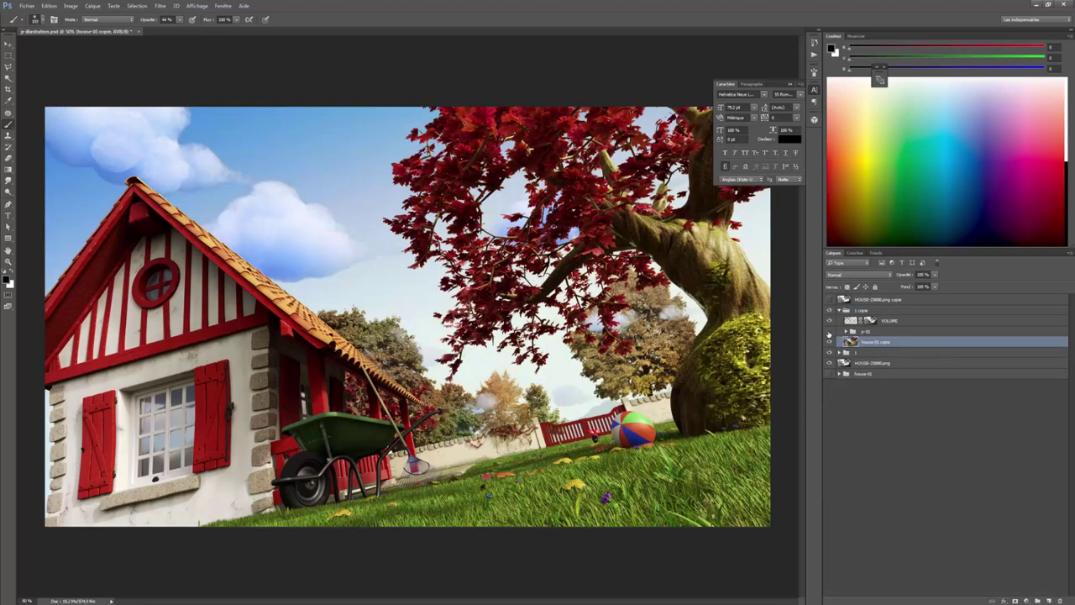
left_click(829, 332)
left_click(160, 6)
mouse_move(191, 127)
left_click(311, 192)
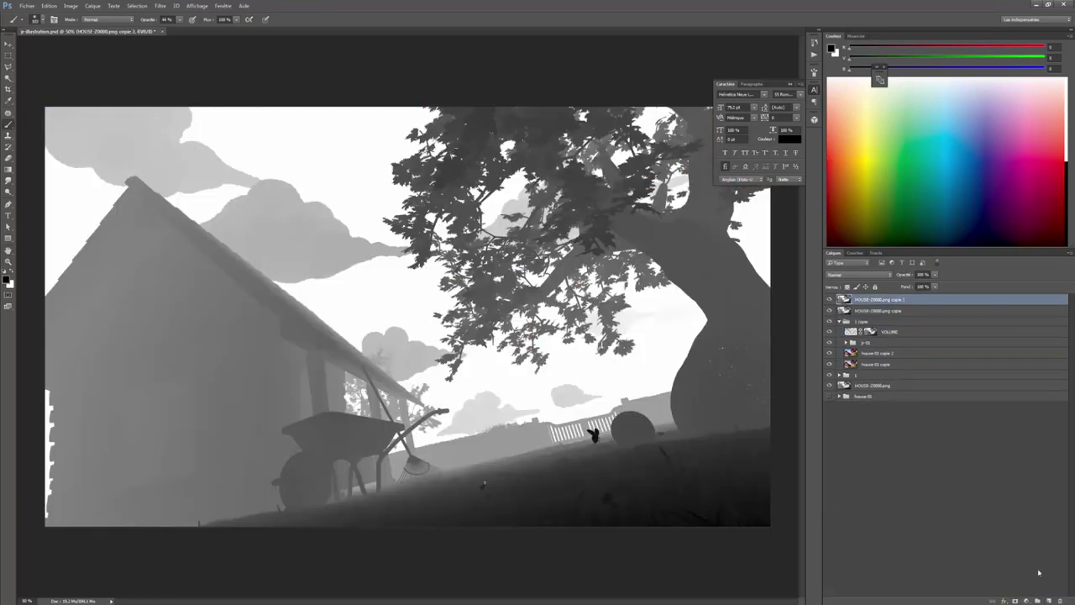
Add a Levels adjustment above the duplicated depth pass and raise its black input and midtone sliders to darken the foreground
left_click(1025, 600)
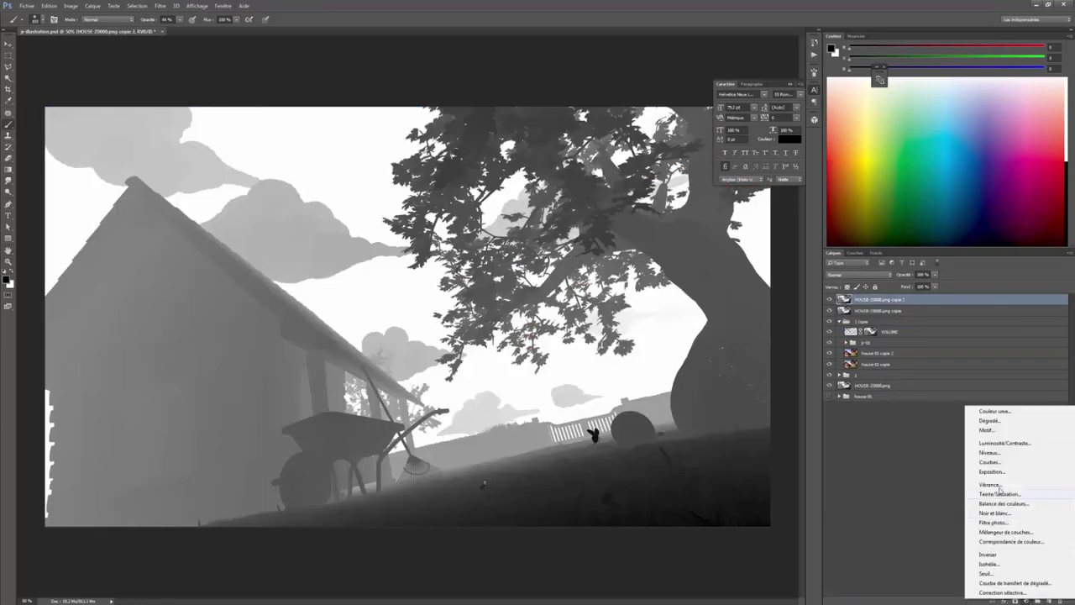
left_click(991, 452)
left_click_drag(387, 478, 387, 480)
left_click_drag(388, 452, 417, 452)
left_click_drag(444, 452, 446, 452)
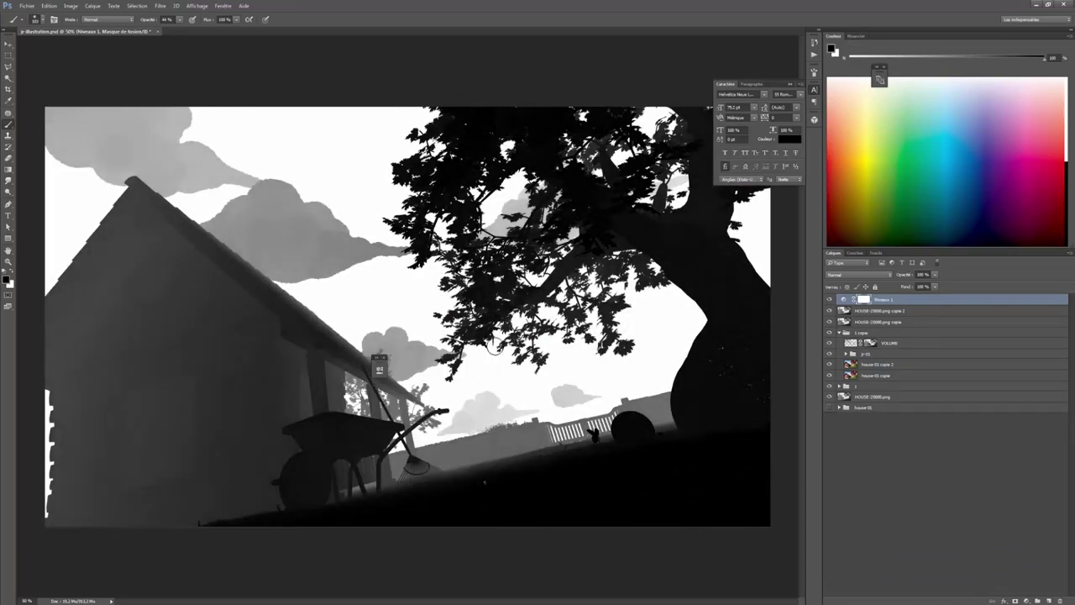
Add a mask to the blurred house-01 copie 2 layer, paste the darkened depth pass into it and hide the two depth layers
left_click(866, 342)
left_click(878, 353)
left_click(1014, 600)
left_click(870, 354, "alt")
key("ctrl+v")
left_click(851, 354)
left_click_drag(829, 300, 829, 311)
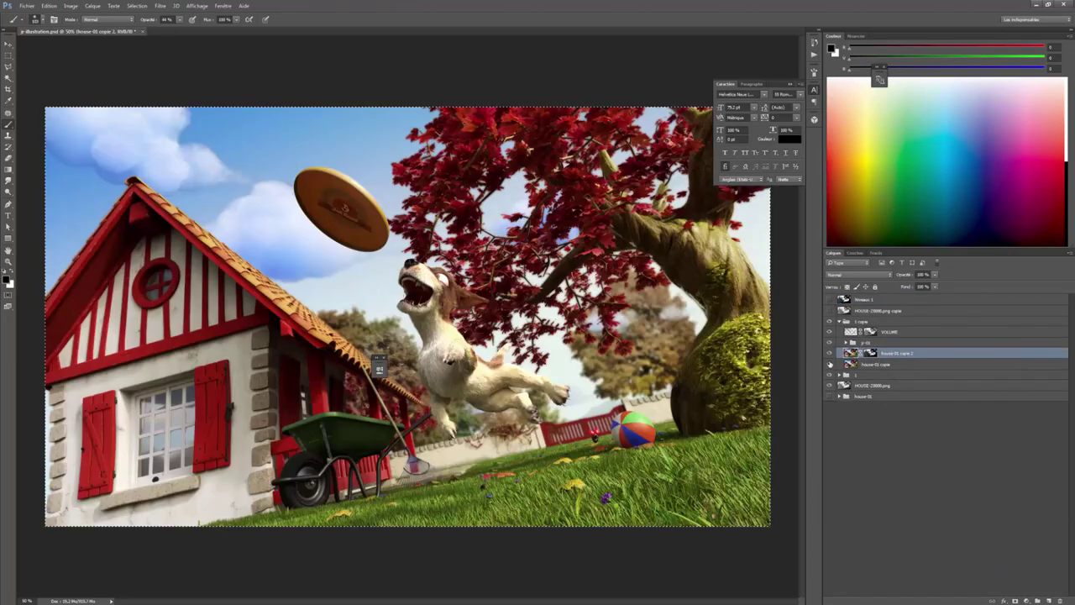
Compare the image with the blurred layer hidden and shown, and examine the wall and background trees beneath the dog up close
left_click(830, 354)
left_click(830, 355)
key("ctrl+plus")
key("ctrl+plus")
left_click_drag(775, 496, 612, 250)
key("ctrl+plus")
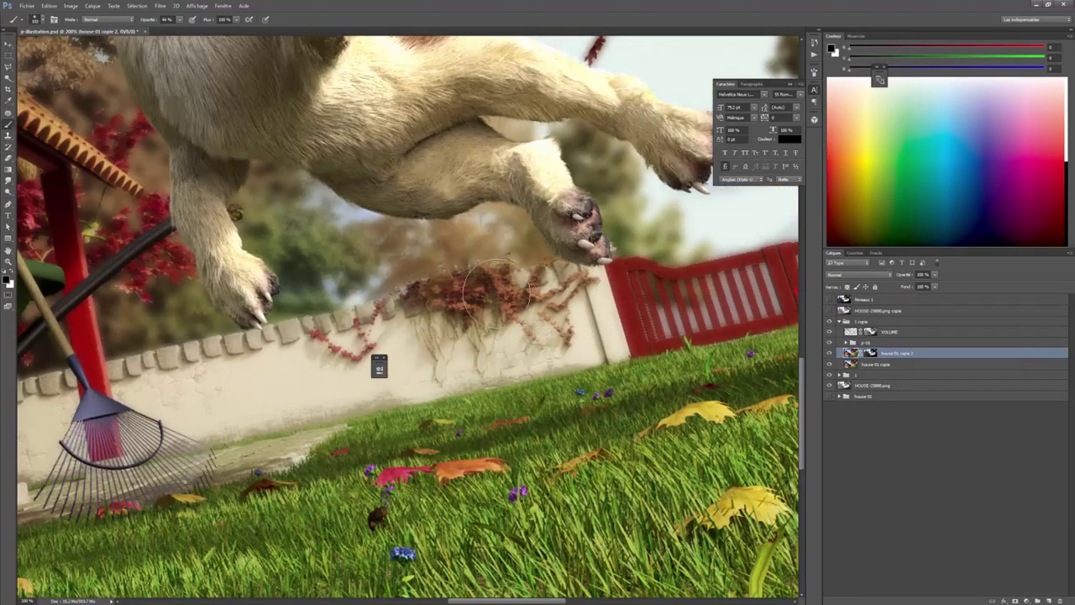
Check the effect of the blurred house-01 copie 2 layer and its mask on the whole image
key("ctrl+minus")
left_click(829, 355)
left_click(870, 354)
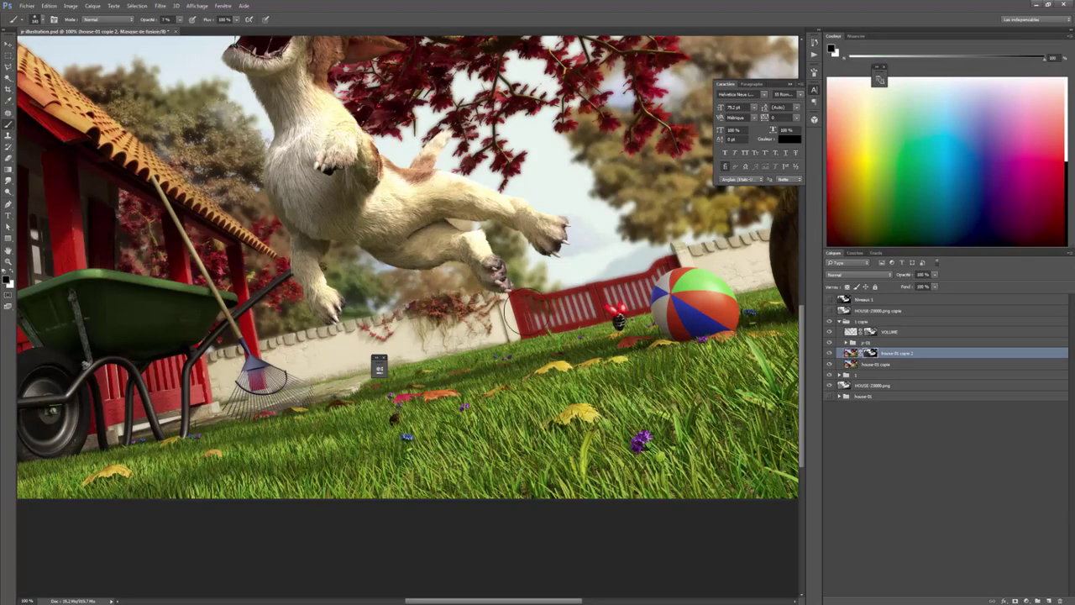
key("ctrl+minus")
key("ctrl+minus")
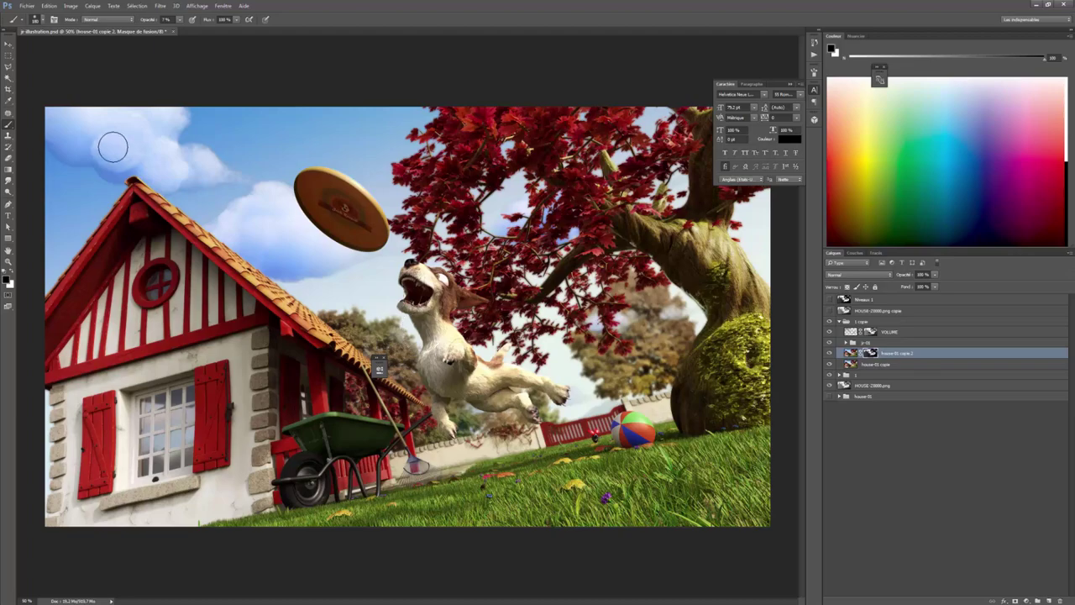
Add a Hue/Saturation adjustment above house-01 copie 2 and colorize it with a muted teal tint
left_click(851, 353)
left_click(1026, 600)
left_click(897, 353)
left_click(1026, 601)
left_click(1000, 493)
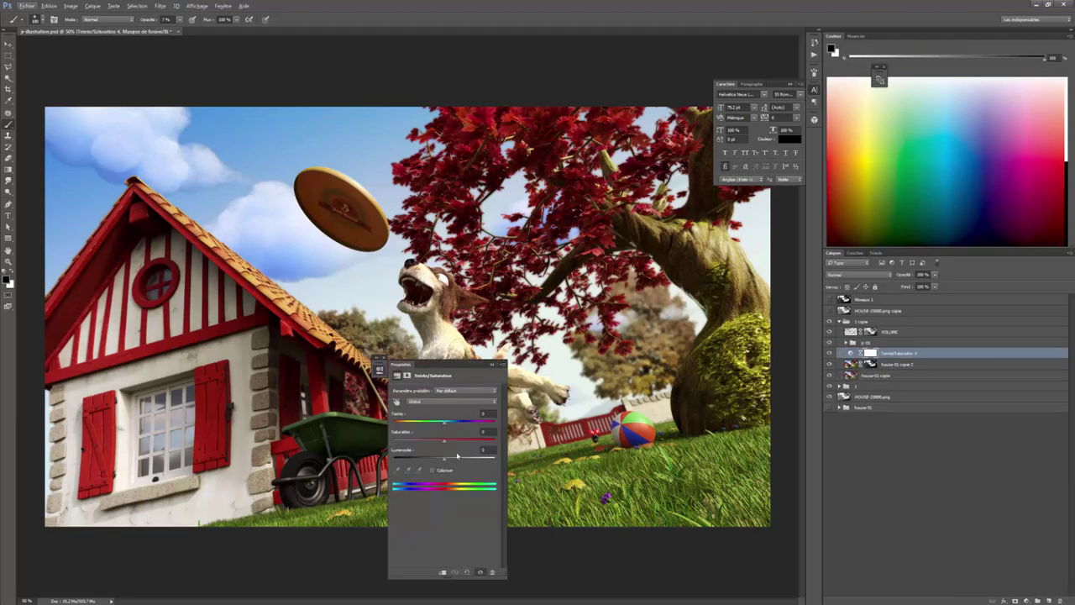
left_click(433, 470)
left_click_drag(394, 423, 411, 441)
left_click(492, 364)
Copy the house-01 copie 2 mask onto the Hue/Saturation adjustment and invert it so the tint affects only the background
left_click_drag(870, 364, 870, 353, "alt")
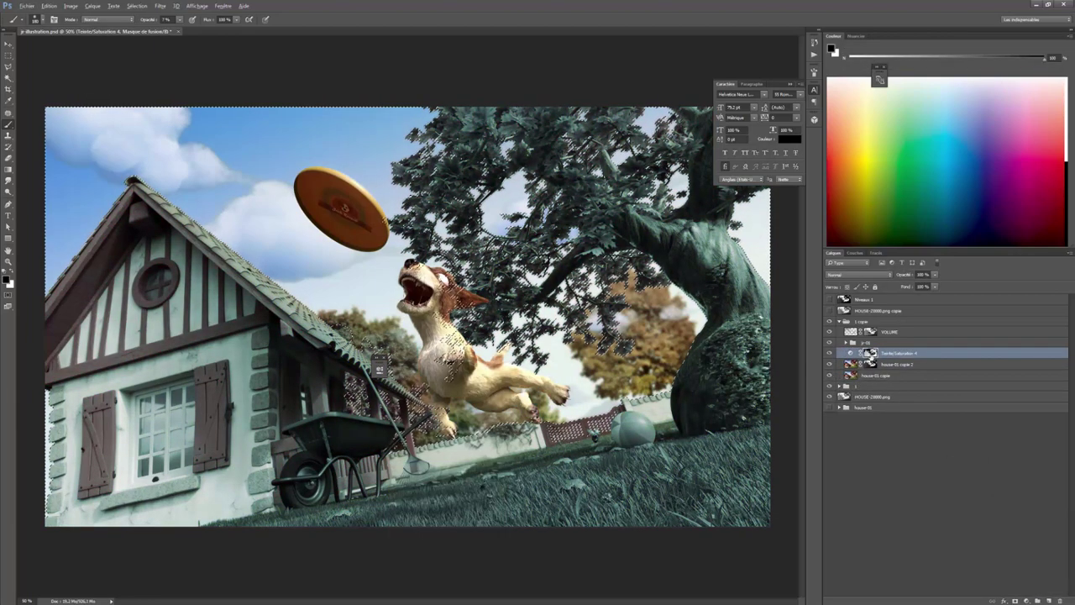
left_click(870, 354, "alt")
key("ctrl+i")
left_click(850, 353)
left_click(830, 354)
left_click(830, 354)
Fine-tune the teal tint's saturation and lightness and reduce the adjustment's opacity to 18%
double_click(850, 354)
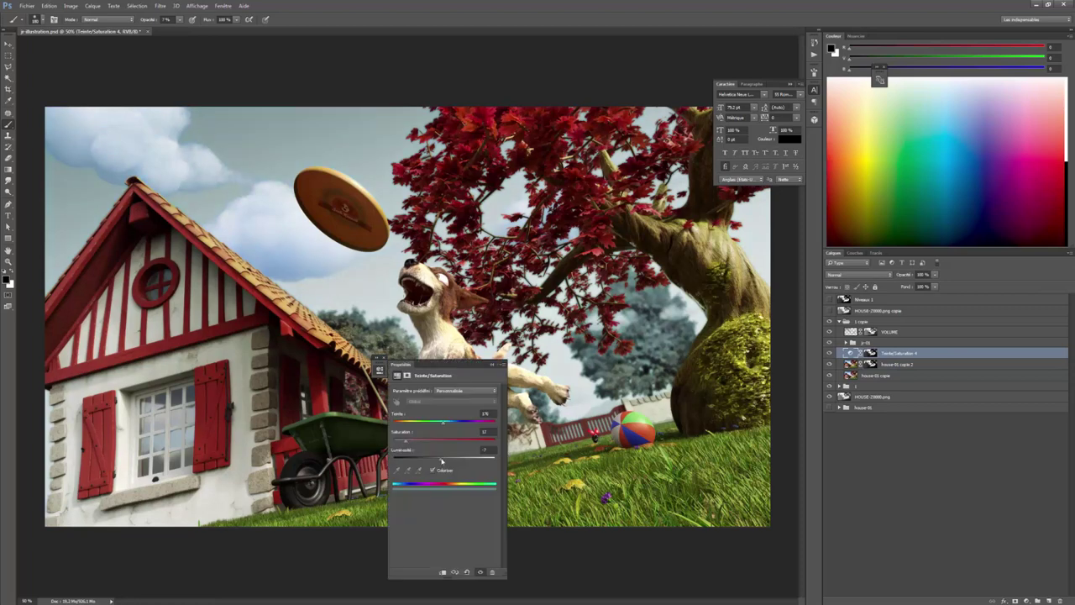
left_click_drag(443, 460, 447, 460)
left_click_drag(410, 441, 401, 441)
left_click_drag(935, 275, 902, 287)
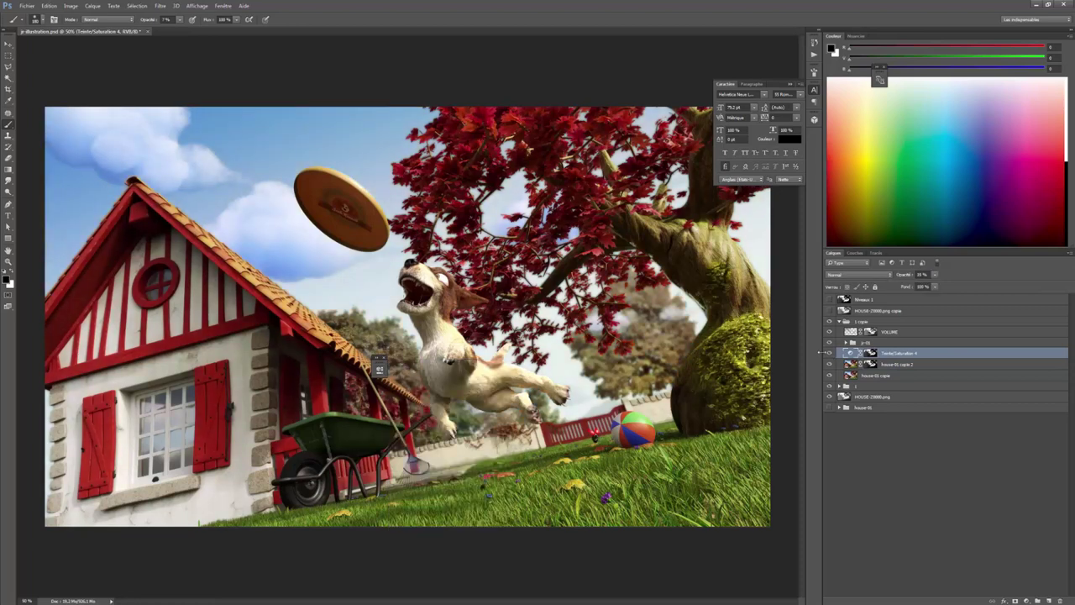
Examine the tinted and blurred background around the dog up close and in the full image without panels
left_click(870, 353)
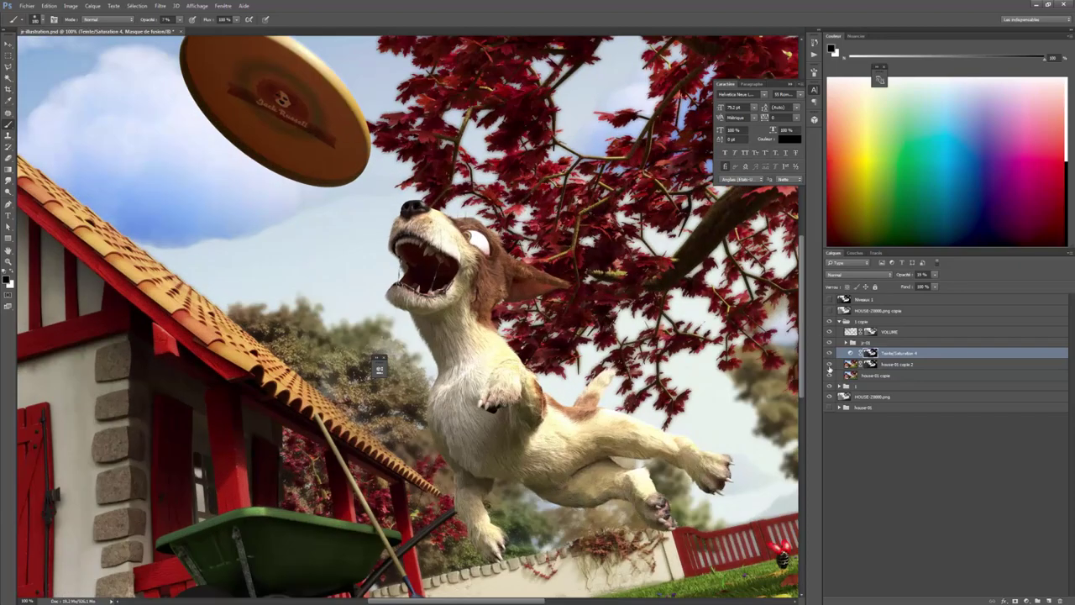
left_click(870, 363)
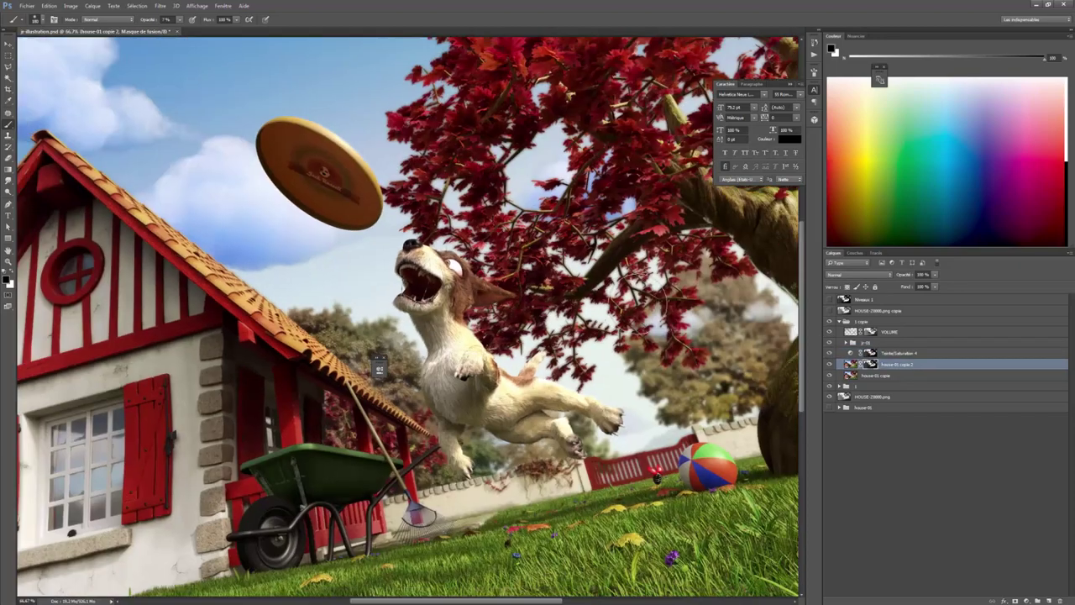
key("Tab")
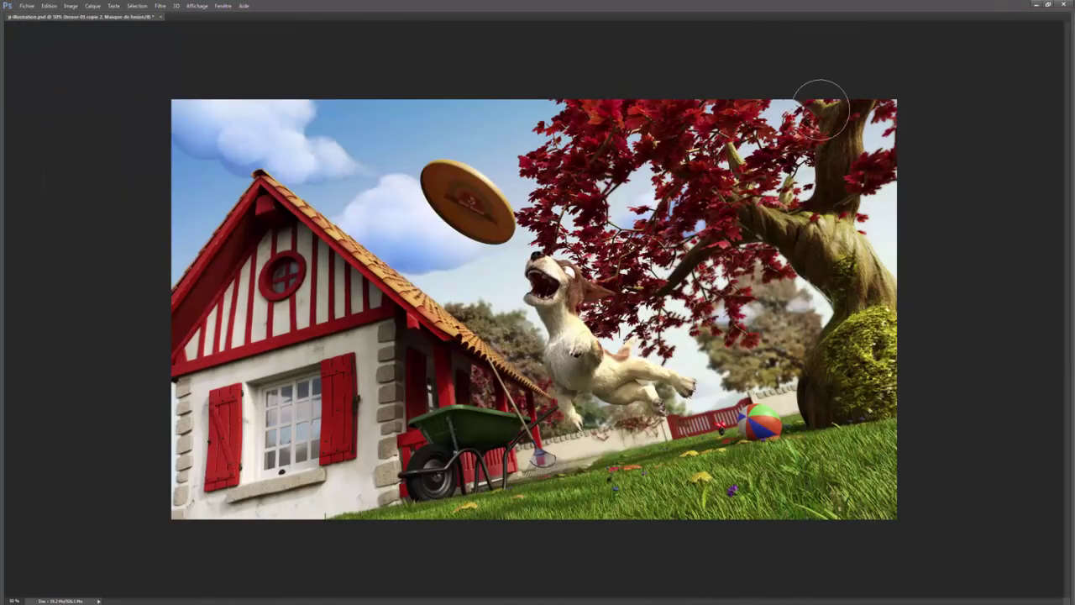
right_click_drag(710, 223, 708, 224, "alt")
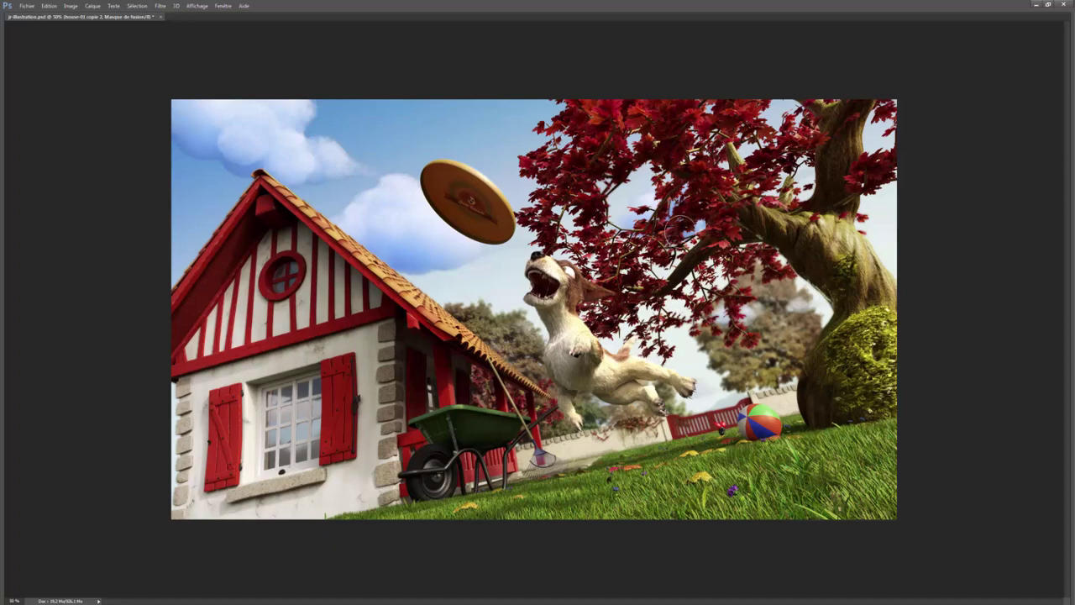
key("Tab")
Create a yellow-filled layer above the 1 copie group and set its blend mode to Overlay (Incrustation)
left_click(861, 322)
left_click(1048, 601)
left_click_drag(864, 332, 861, 316)
left_click(5, 280)
left_click(509, 171)
key("alt+BackSpace")
left_click(858, 274)
left_click(848, 354)
Clip a Hue/Saturation adjustment to the yellow layer, lower its saturation and fine-tune its hue
left_click(1026, 600)
left_click(1026, 497)
left_click(443, 572)
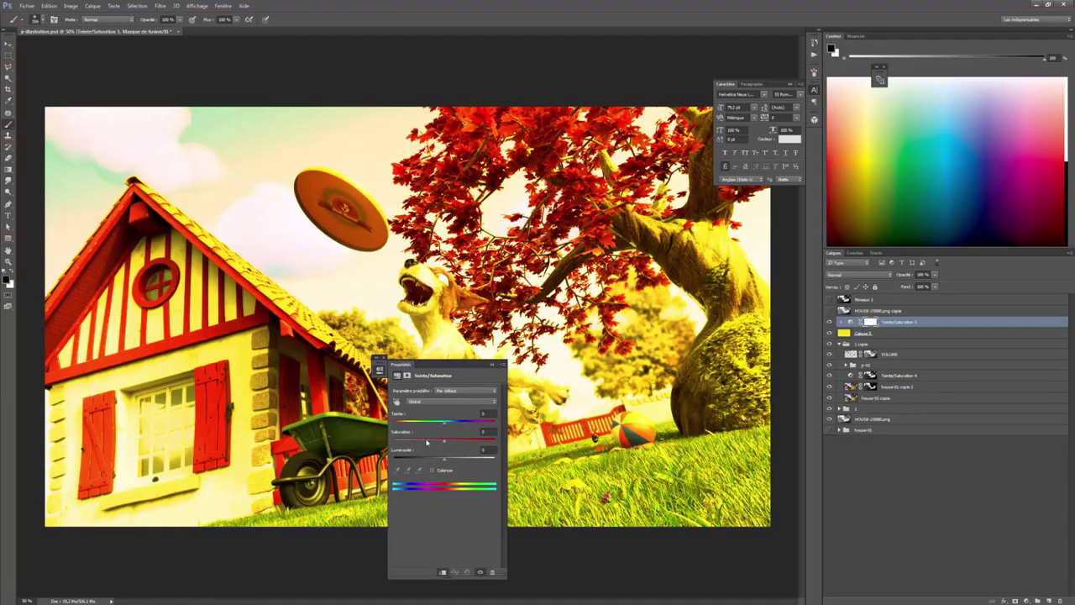
left_click_drag(445, 441, 410, 441)
mouse_move(445, 424)
left_mouse_down()
mouse_move(431, 425)
mouse_move(445, 427)
left_mouse_up()
Mask the yellow Calque 5 layer with a gradient so its warm glow covers only part of the image
key("g")
key("Tab")
key("Tab")
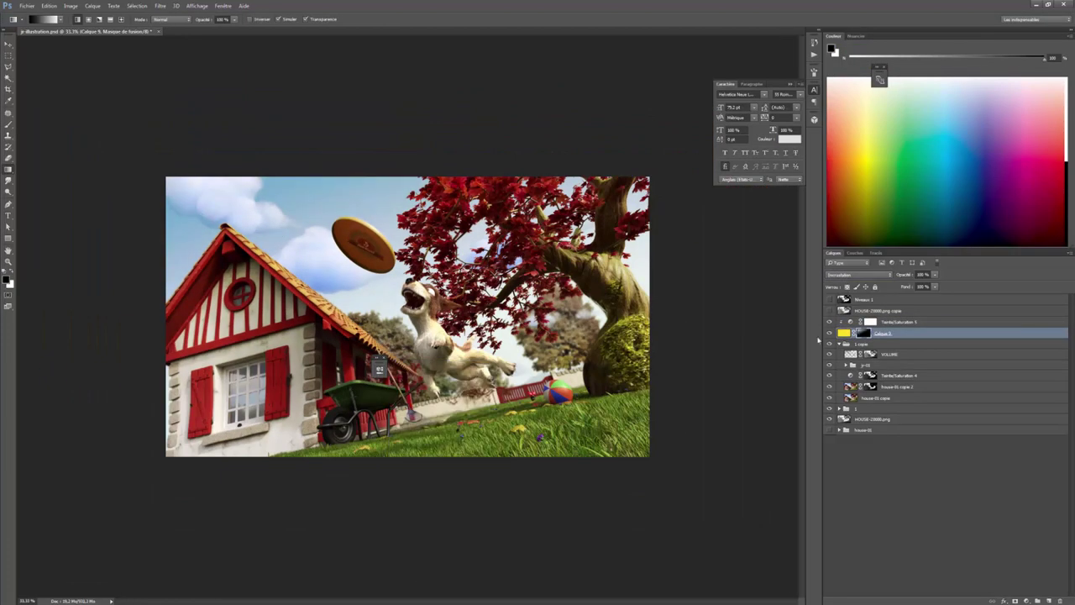
key("ctrl+plus")
key("v")
left_click(839, 343)
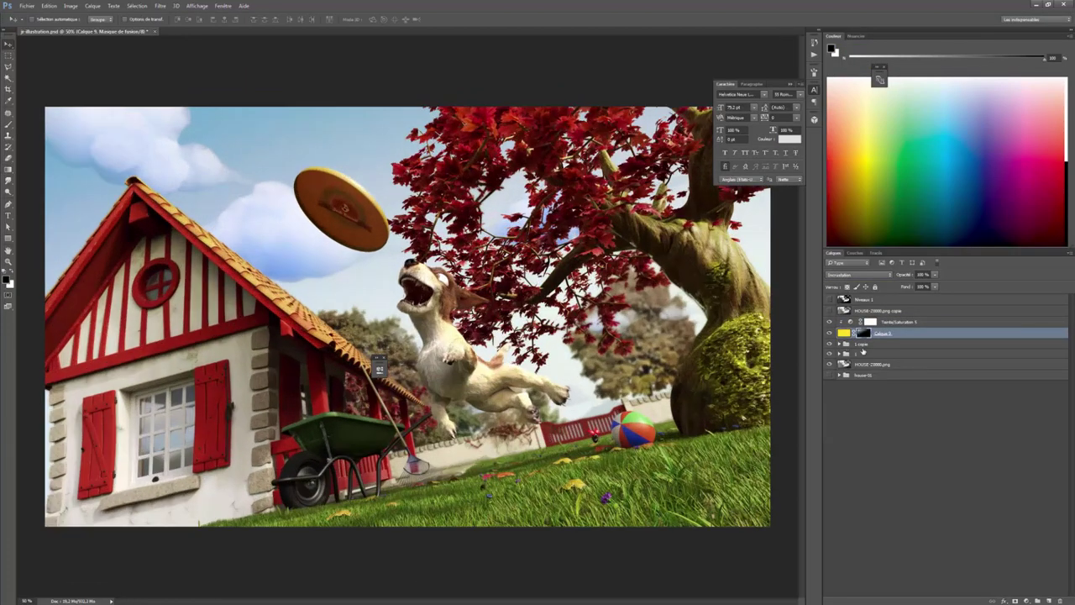
left_click(859, 354)
left_click(839, 343)
left_click(839, 344)
left_click(862, 344)
left_click(862, 322, "shift")
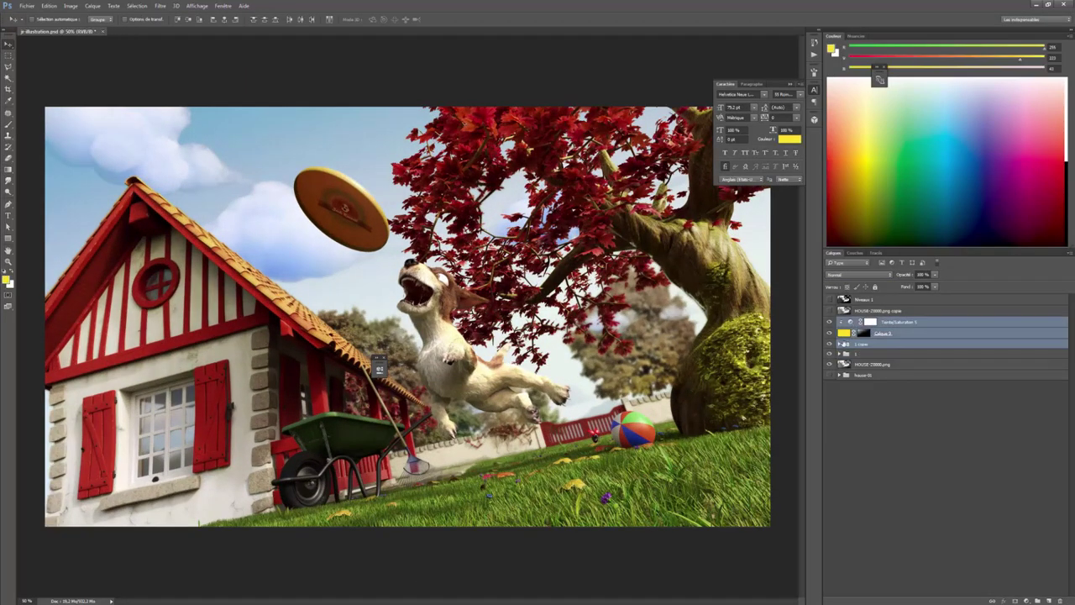
Duplicate the jr-01 group inside 1 copie and expand the copy to show its layers
left_click(839, 344)
left_click(854, 364)
key("ctrl+j")
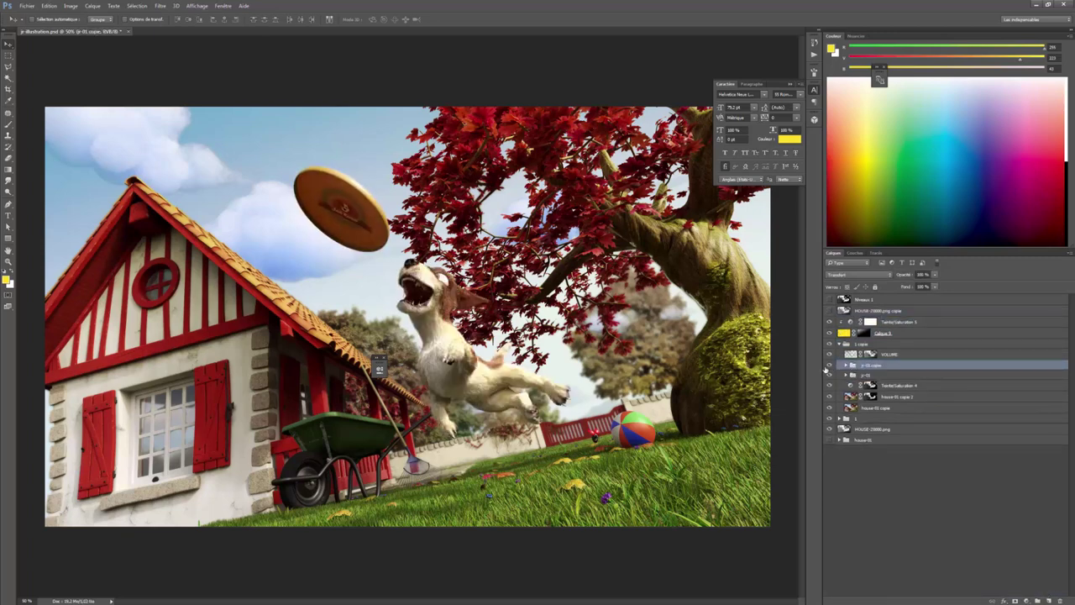
left_click(830, 322)
left_click(830, 323)
left_click(846, 365)
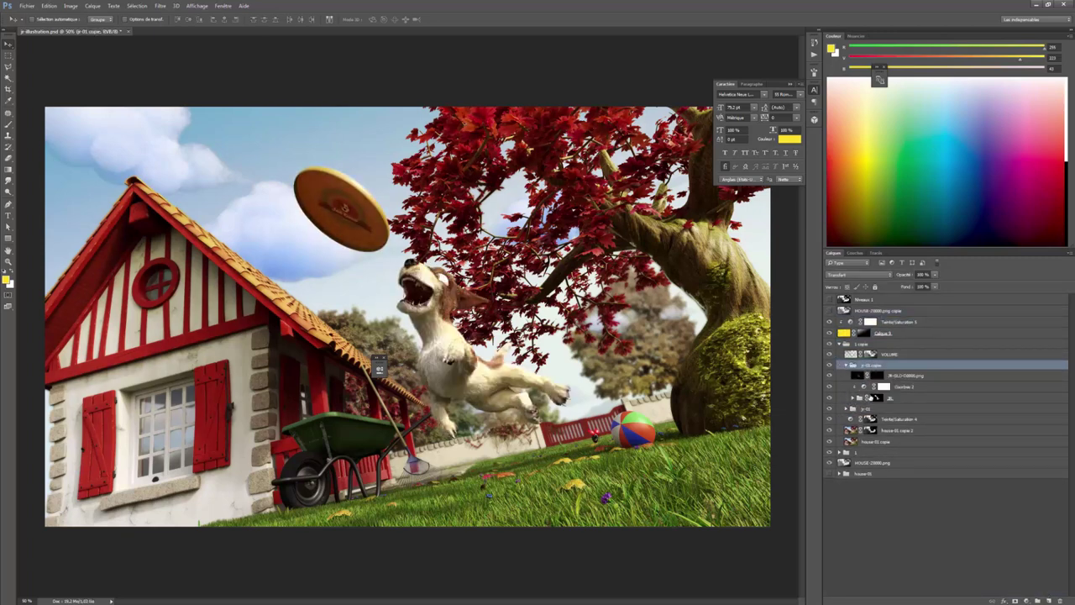
Group 1 copie with the yellow layer and its Hue/Saturation adjustment, and name the group 2
left_click(839, 344)
left_click(862, 345)
left_click(862, 322, "shift")
key("ctrl+g")
double_click(861, 321)
type("2")
Make a merged copy of group 2, then duplicate that 2 copie layer and blur the duplicate
left_click_drag(861, 322, 1047, 599)
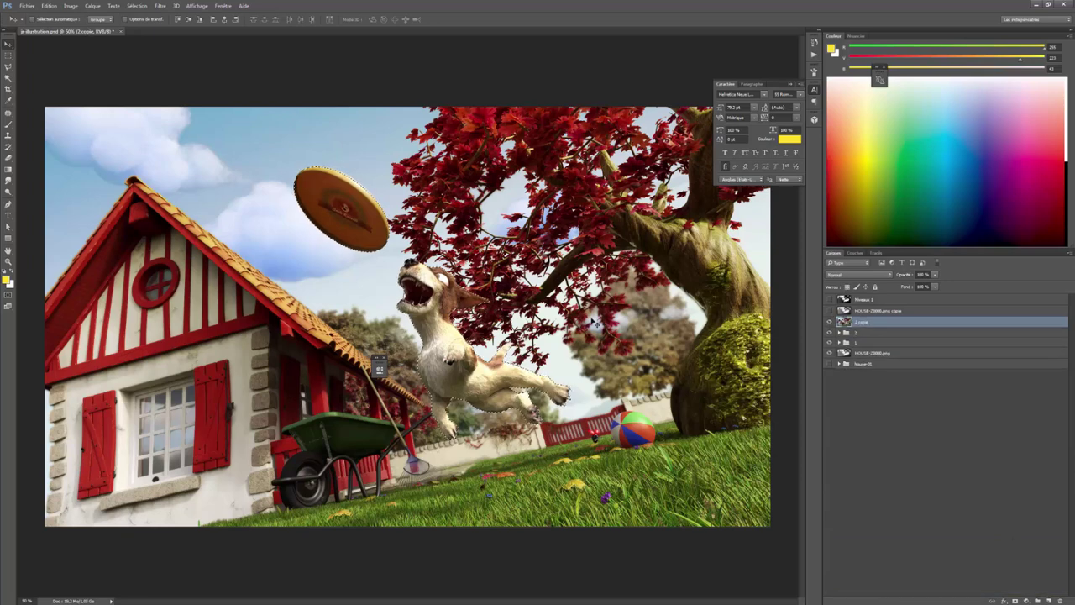
left_click_drag(873, 322, 1048, 600)
left_click(160, 6)
left_click(181, 15)
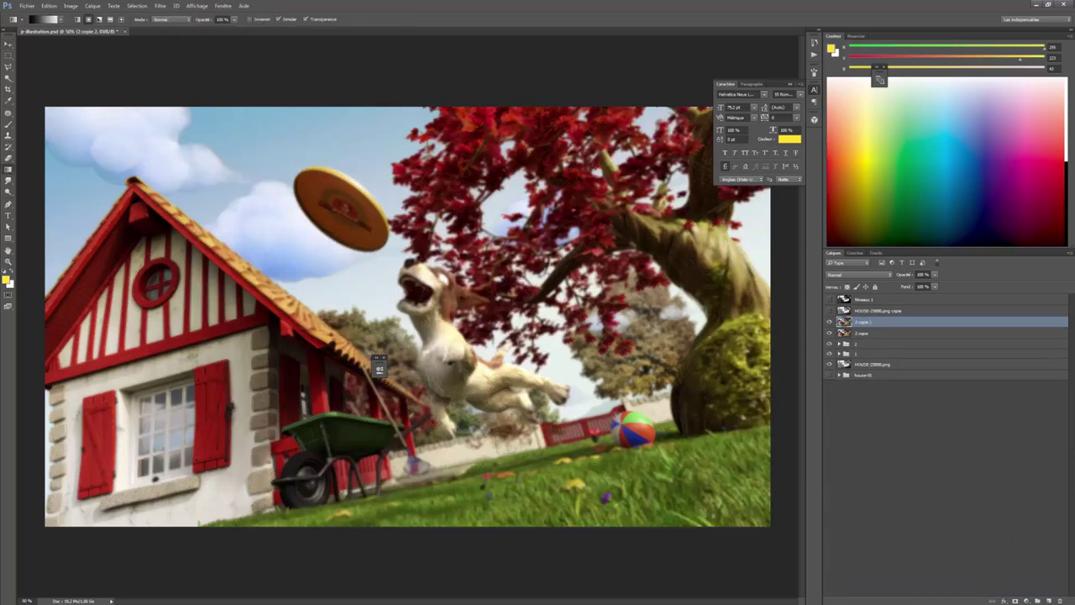
Mask the blurred 2 copie 2 layer with radial gradients, exclude the dog and frisbee using their mask, and lower its opacity
left_click(1015, 600)
left_click_drag(453, 336, 605, 352)
left_click_drag(504, 378, 605, 512)
left_click(856, 353)
left_click(839, 353)
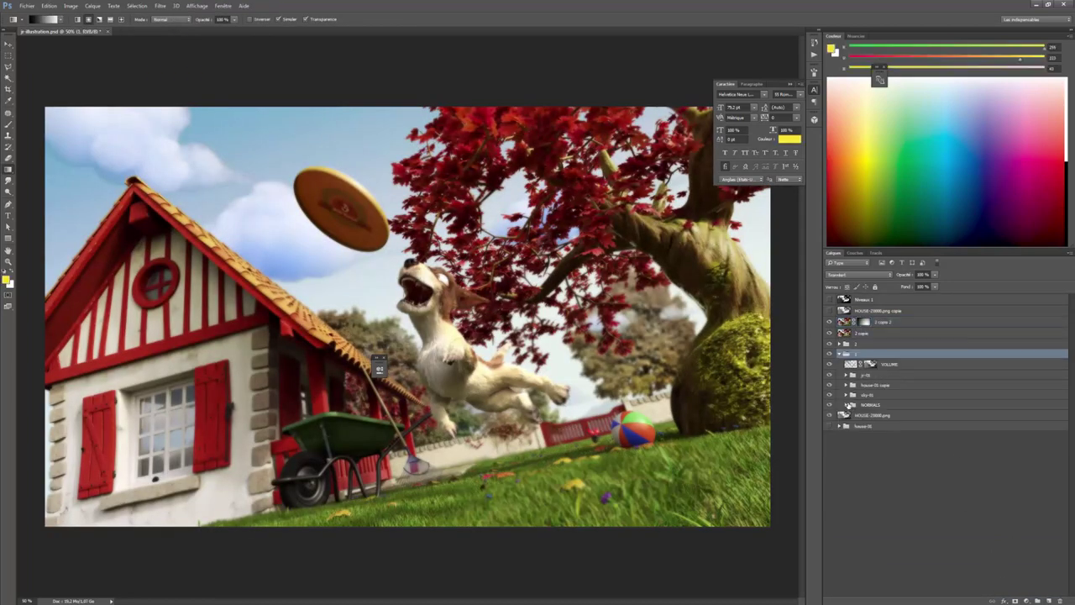
left_click(846, 374)
left_click(877, 407, "ctrl")
left_click(863, 322)
left_click_drag(935, 274, 928, 287)
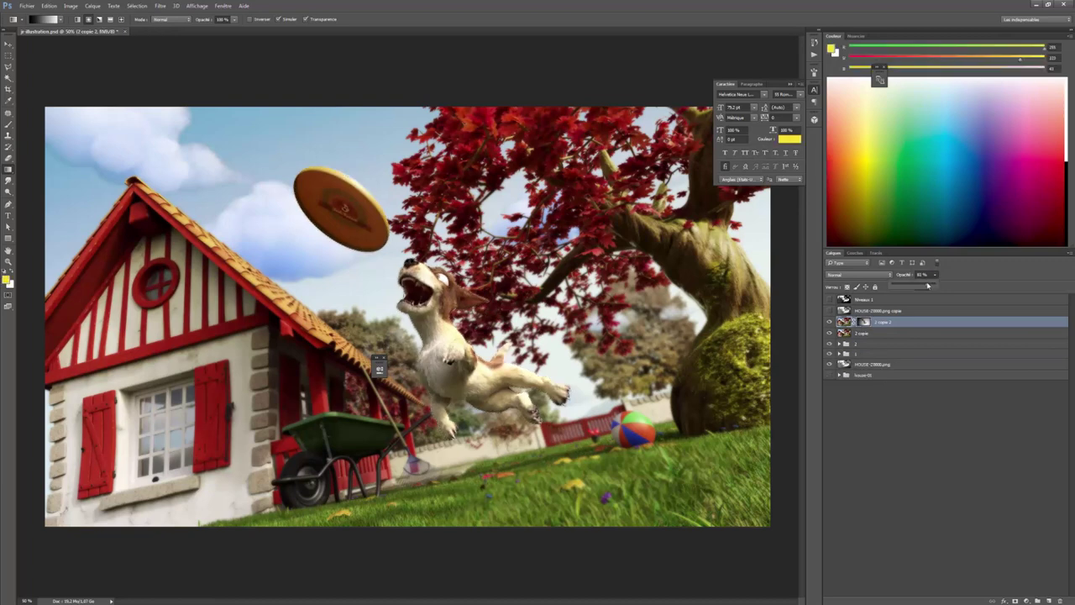
Add a slightly darkening Curves adjustment above 2 copie 2 and mask it using the blurred layer's mask selection
left_click(1026, 601)
left_click(994, 460)
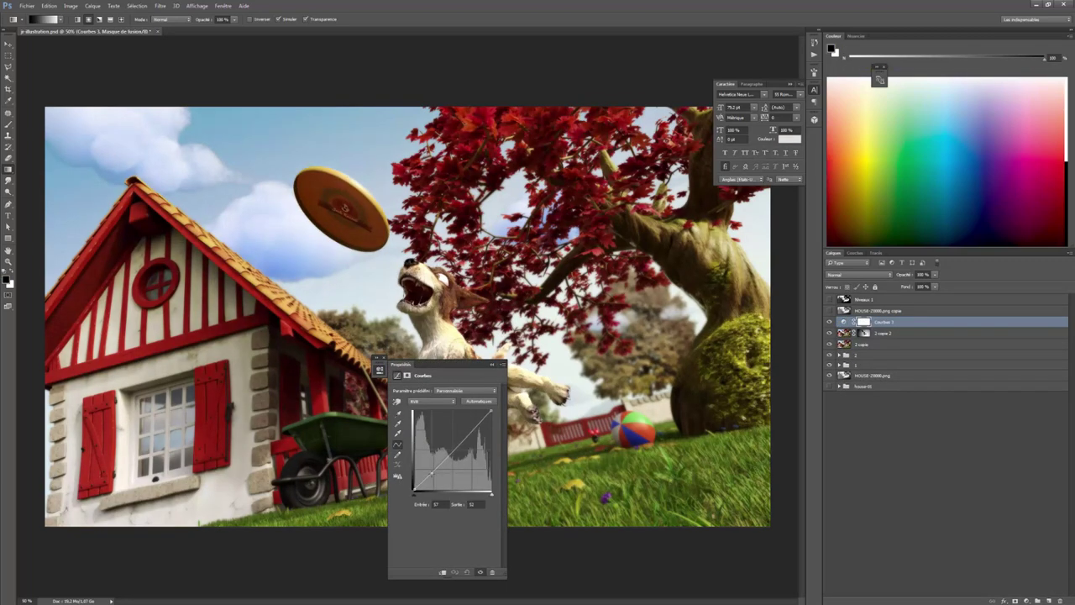
left_click_drag(432, 473, 430, 472)
left_click(863, 334, "ctrl")
left_click(864, 323)
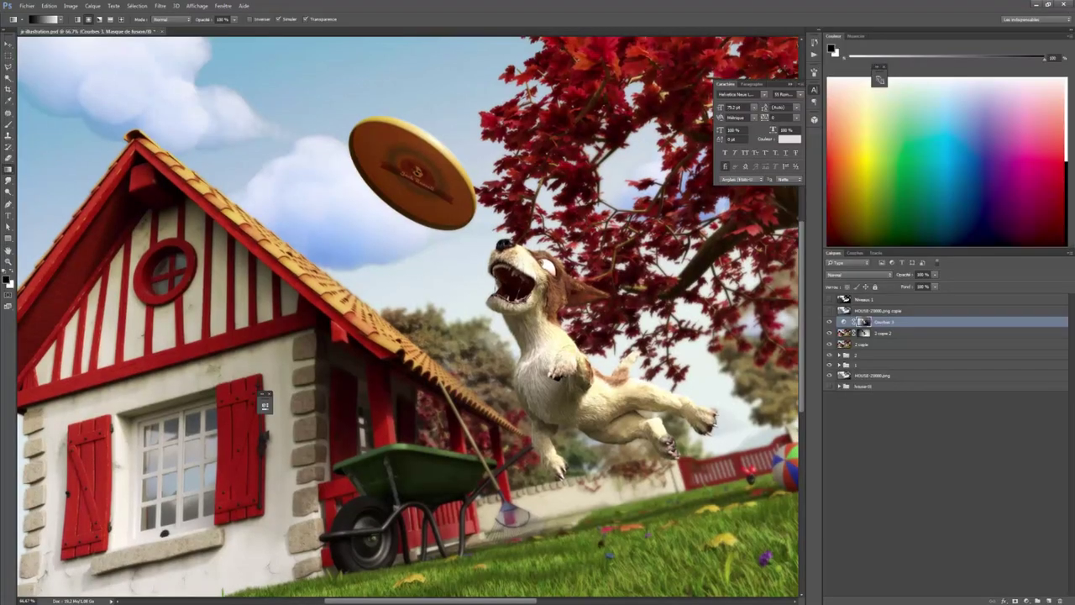
Lower the opacity of the blurred 2 copie 2 layer further to soften its effect
left_click(844, 334)
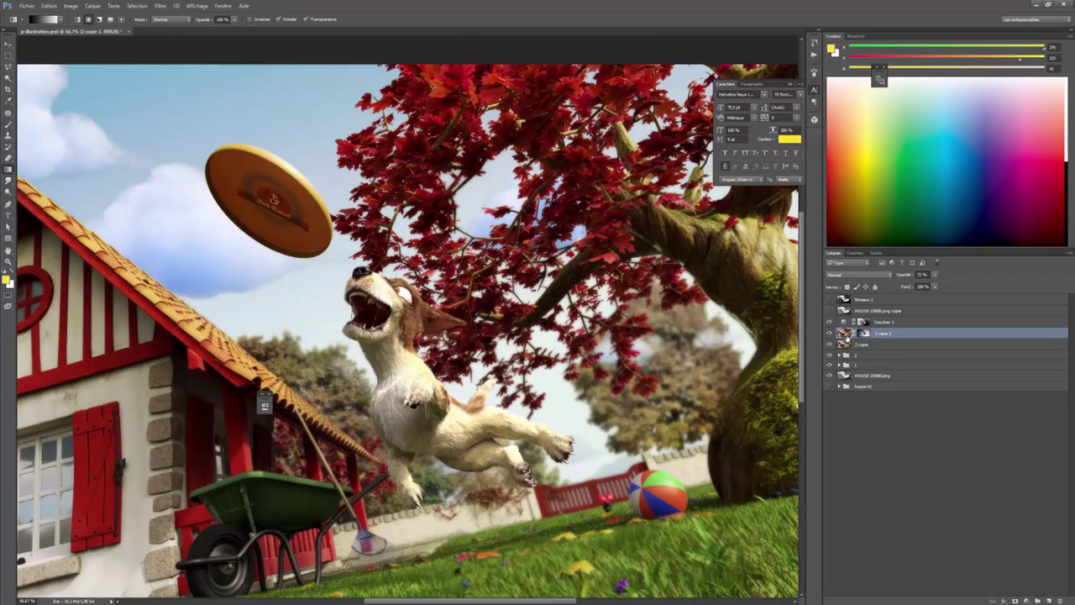
left_click_drag(934, 275, 914, 286)
key("ctrl+minus")
Add another Curves adjustment lowering input 146 to output 104, masked with a radial gradient to create a vignette
left_click(884, 322)
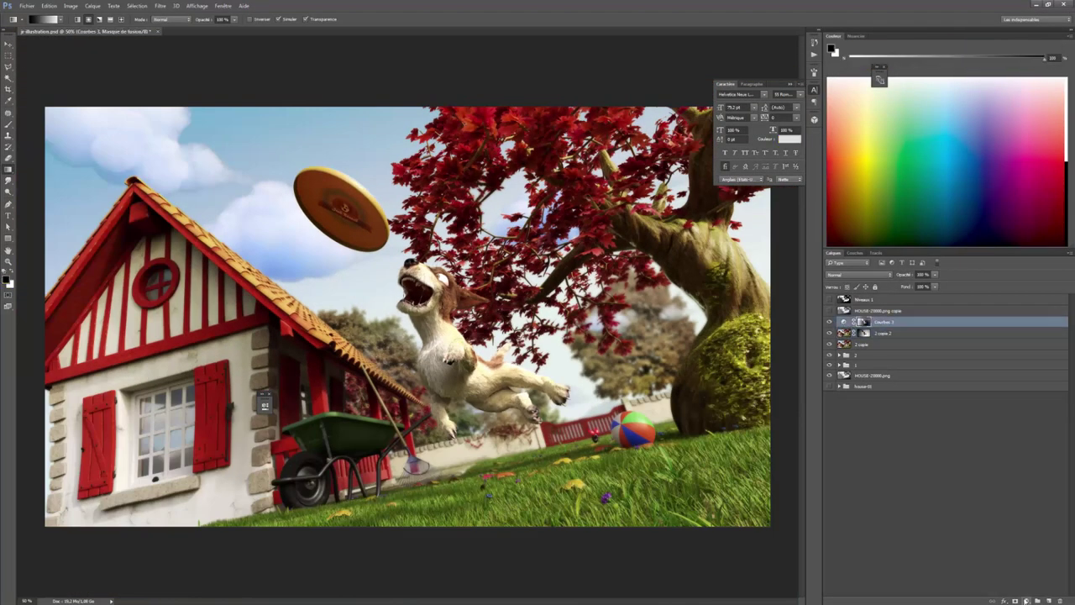
left_click(1026, 601)
left_click_drag(340, 468, 345, 479)
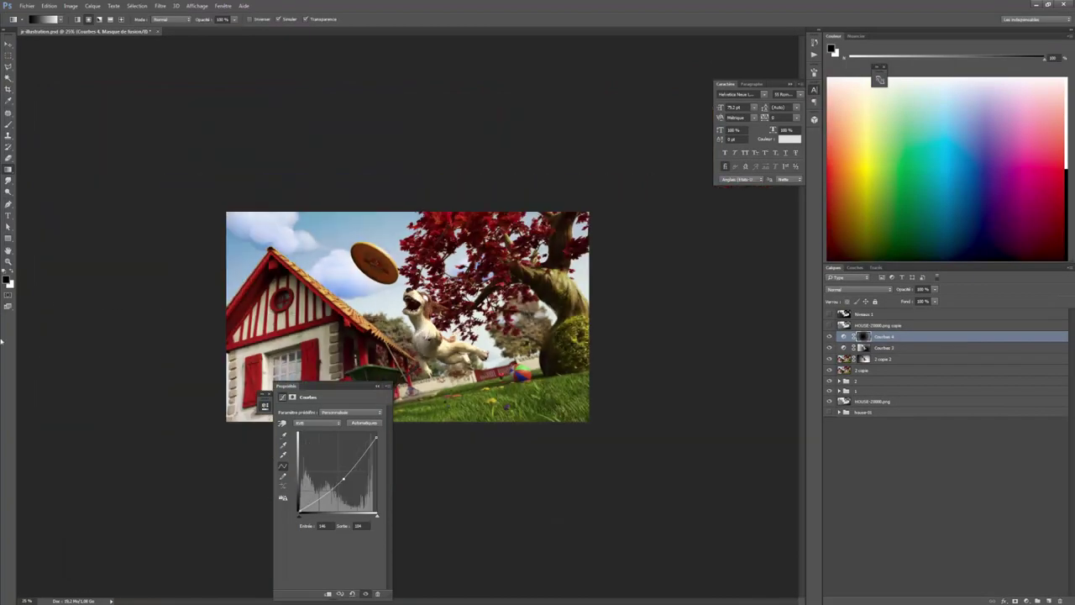
key("ctrl+plus")
key("ctrl+plus")
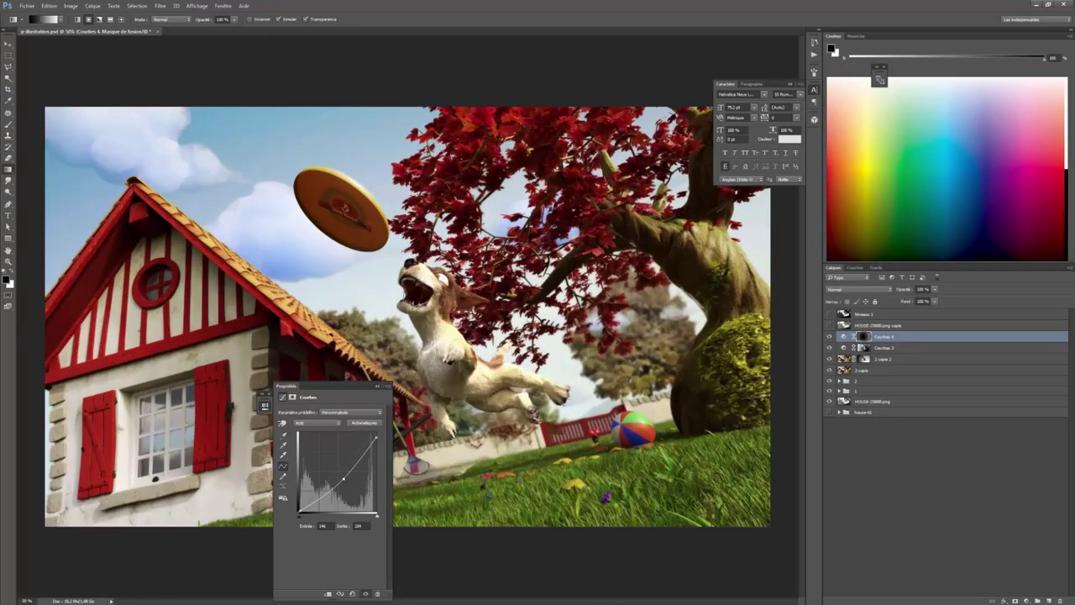
left_click(377, 386)
key("ctrl+plus")
key("ctrl+plus")
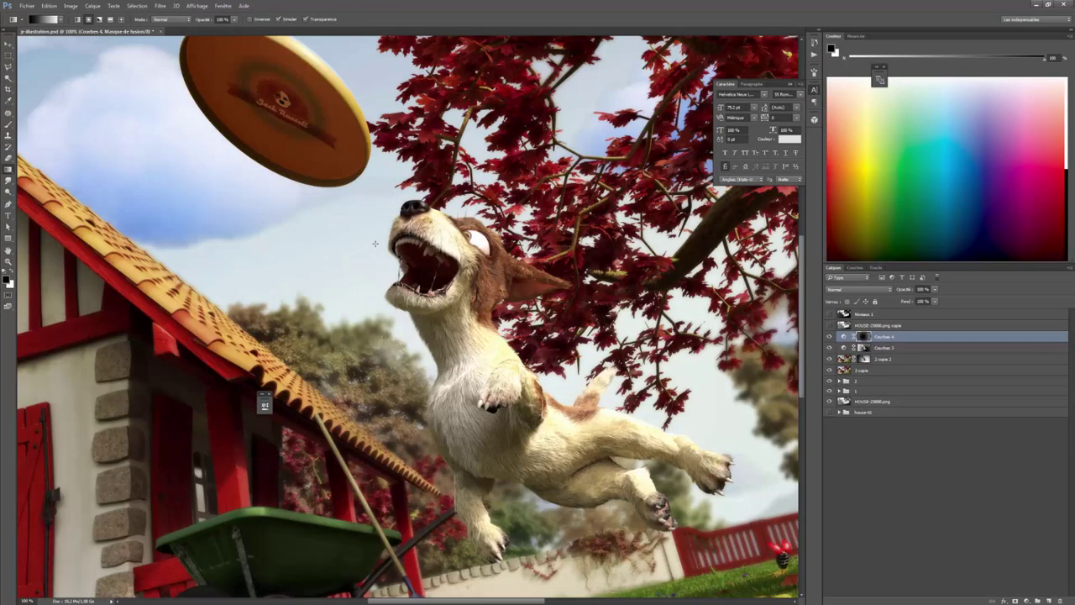
key("ctrl+minus")
key("ctrl+minus")
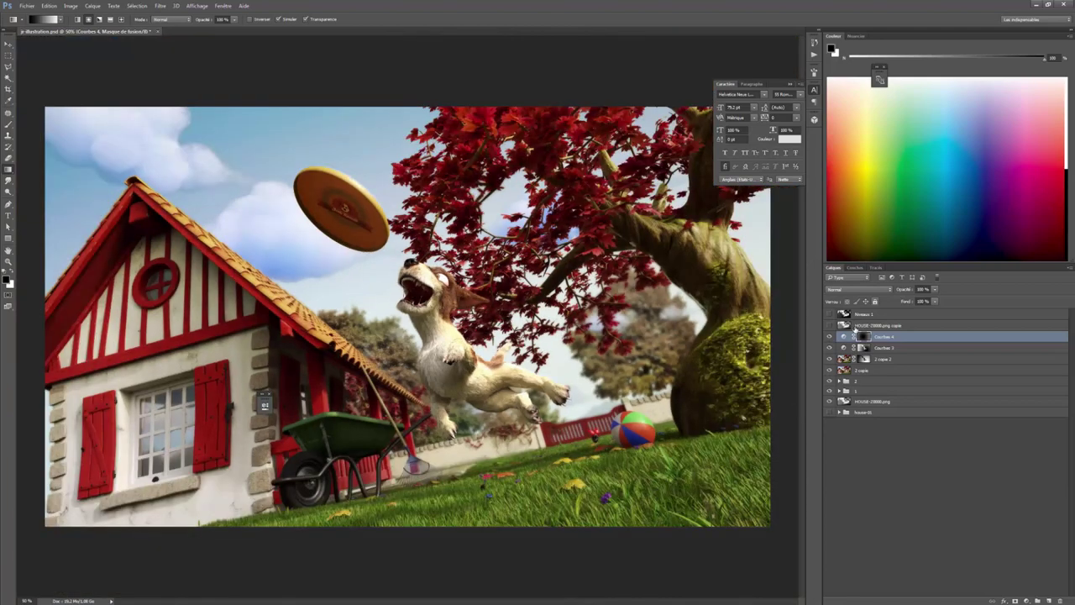
Add a Hue/Saturation adjustment above Courbes 4, slightly desaturate the image and select the surroundings without the dog and frisbee
left_click(884, 358)
left_click(884, 336)
left_click(1026, 600)
left_click(1008, 491)
left_click(319, 493)
left_click(317, 491)
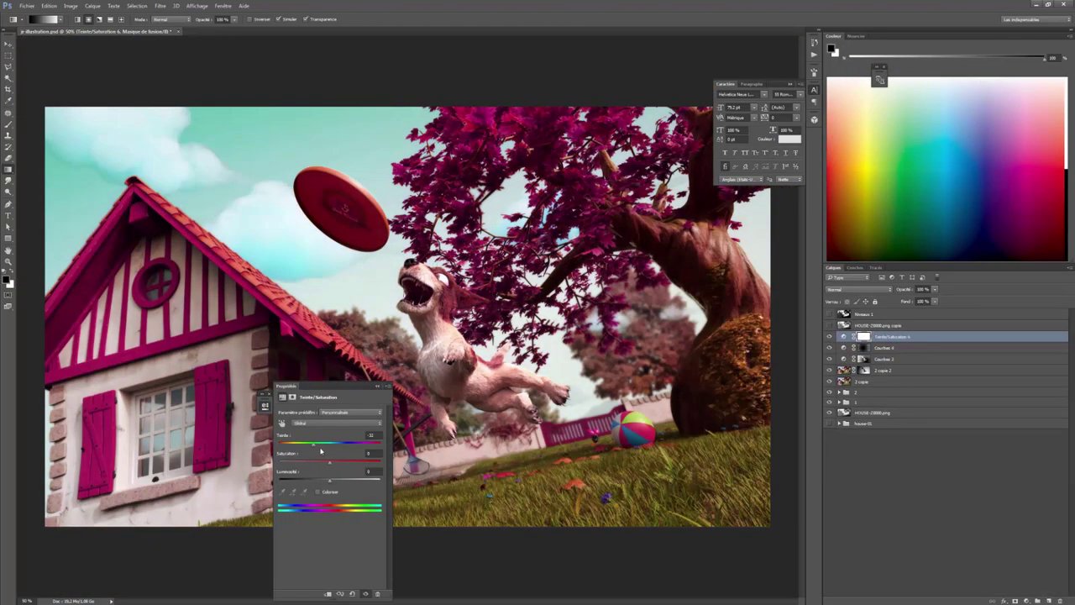
left_click(265, 406)
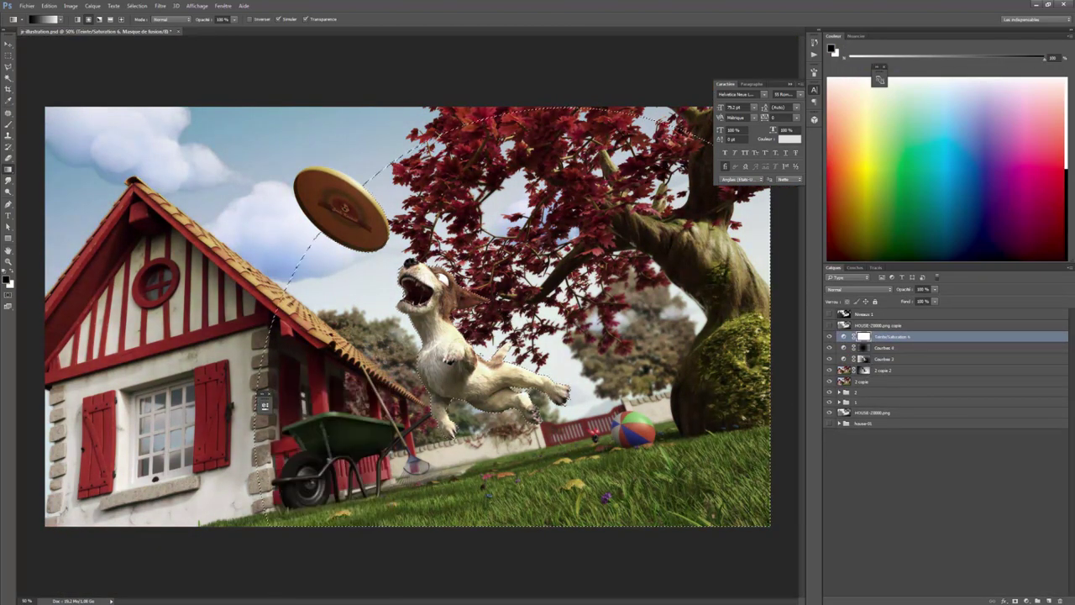
Group the stack as 3, then make a merged copy with a grey high-pass duplicate in Overlay (Incrustation) mode
key("ctrl+d")
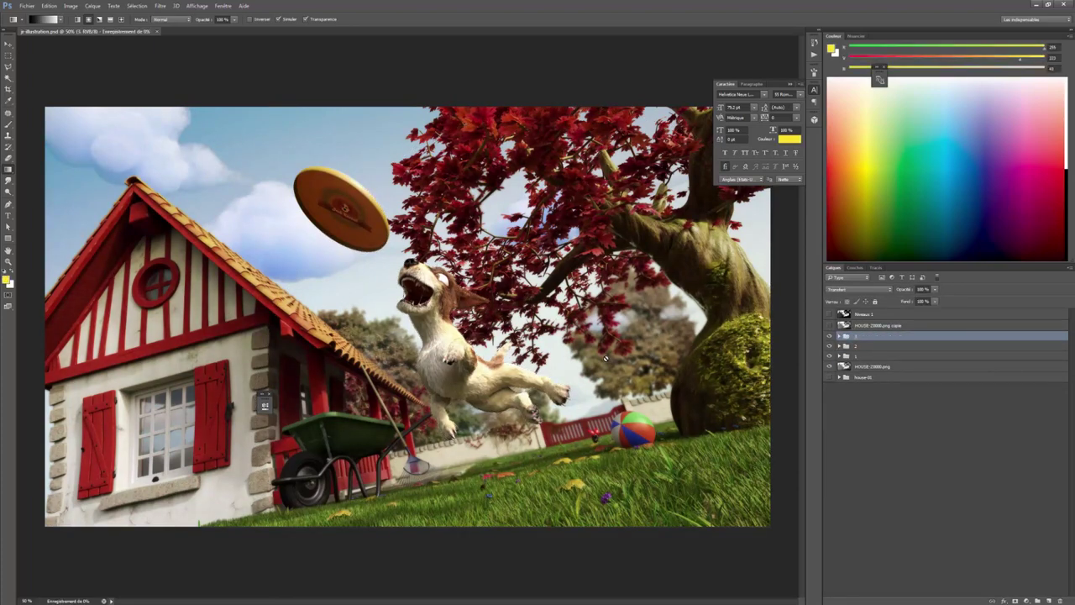
key("ctrl+j")
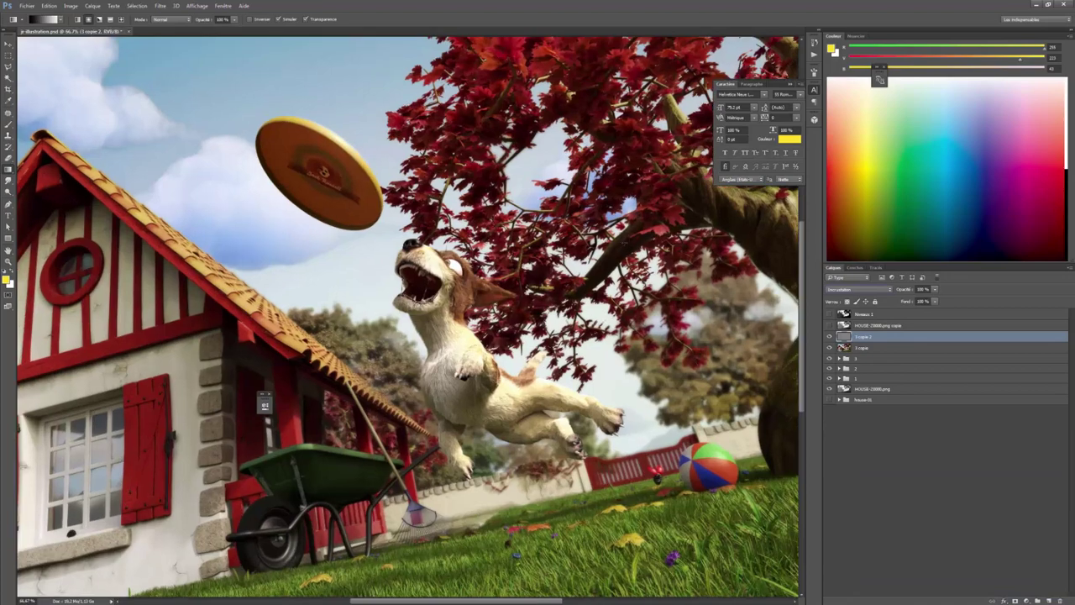
Add a Photo Filter adjustment above 3 copie 2 and set its filter colour to yellow #ecc300
left_click(1026, 600)
left_click(1013, 520)
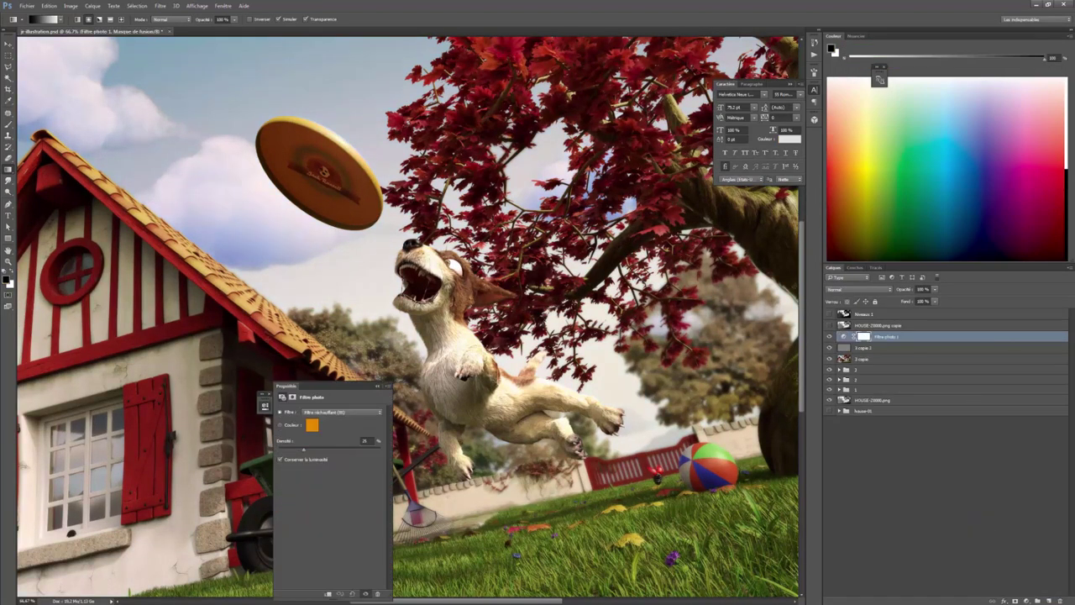
left_click_drag(336, 387, 241, 296)
key("ctrl+minus")
left_click(220, 337)
left_click(736, 231)
left_click_drag(546, 151, 735, 316)
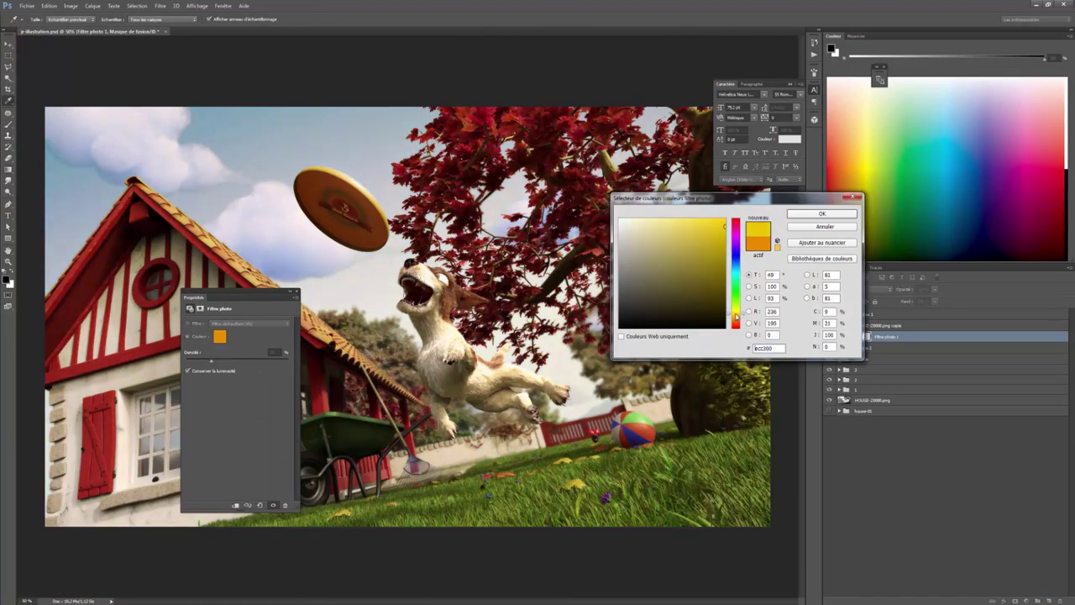
left_click(804, 215)
key("g")
key("ctrl+plus")
key("ctrl+plus")
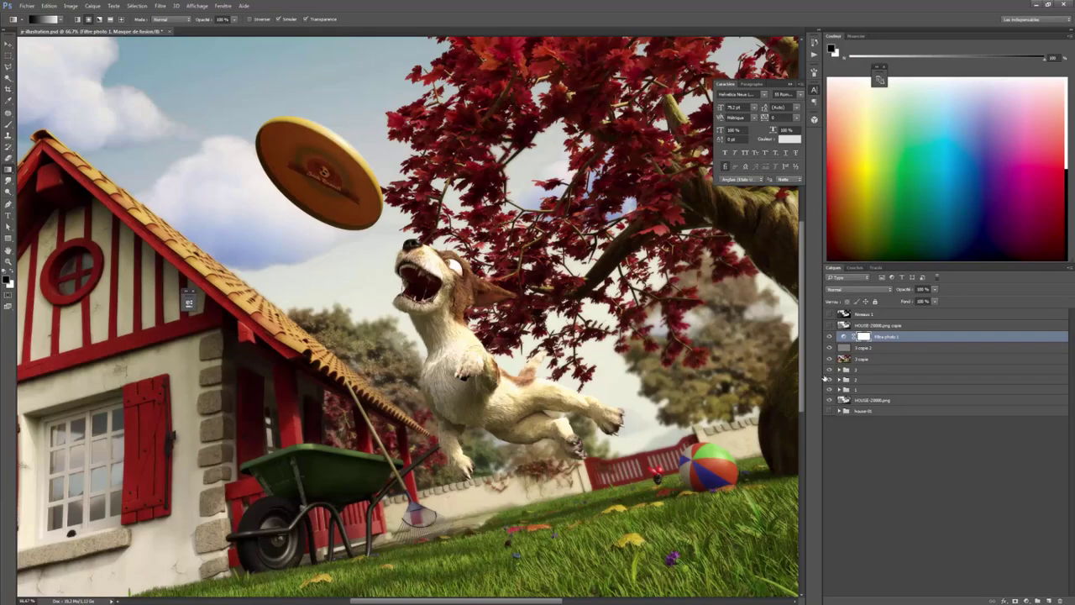
Apply a Gaussian blur to a duplicate of 3 copie and mask the dog and frisbee out of the blurred copy
key("ctrl+j")
left_click(161, 5)
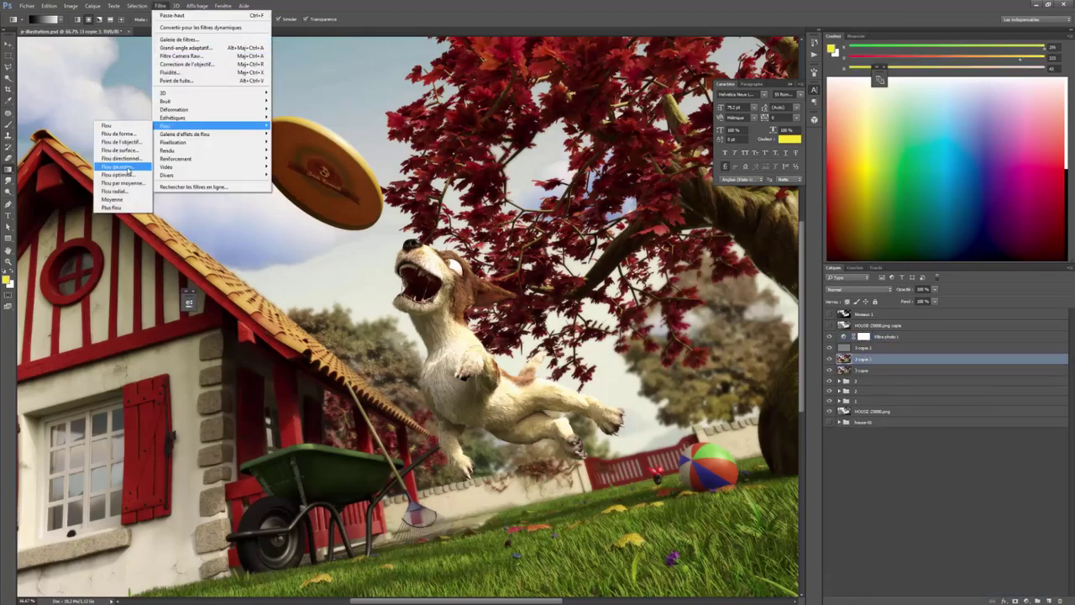
left_click(839, 391)
left_click(839, 391)
left_click(839, 401)
left_click(876, 454, "ctrl")
left_click(1014, 601)
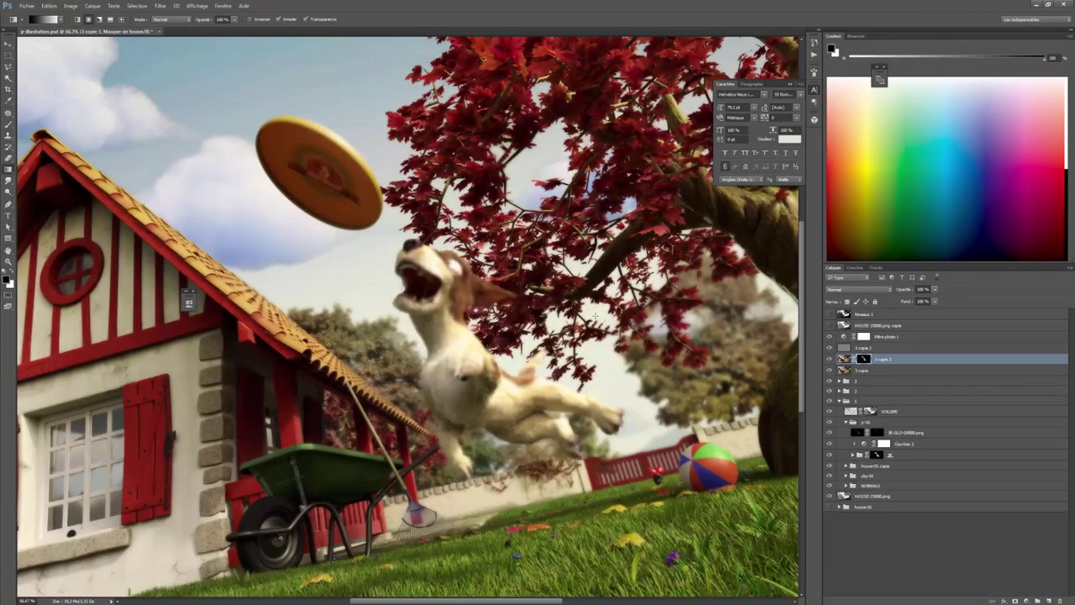
key("ctrl+i")
Group the blurred copy and mask the group with an inverted radial gradient centred near the dog
key("ctrl+minus")
key("ctrl+g")
left_click(839, 358)
left_click(1015, 601)
left_click_drag(460, 326, 581, 366)
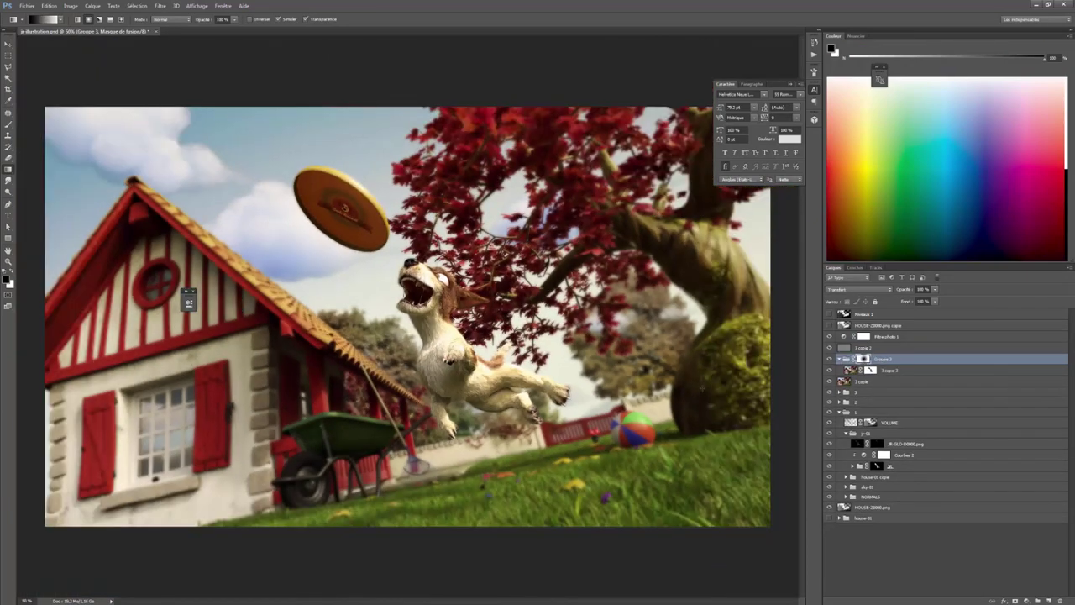
key("ctrl+i")
left_click(839, 359)
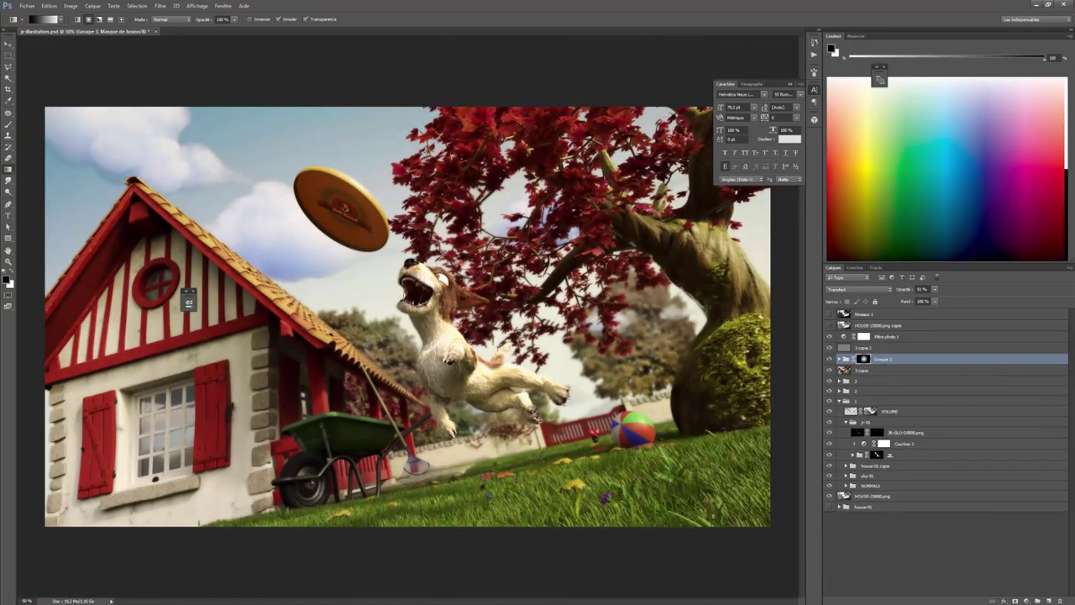
Examine the composite enlarged without the panels, checking the blur around the dog, leaves and tree trunk
key("ctrl+plus")
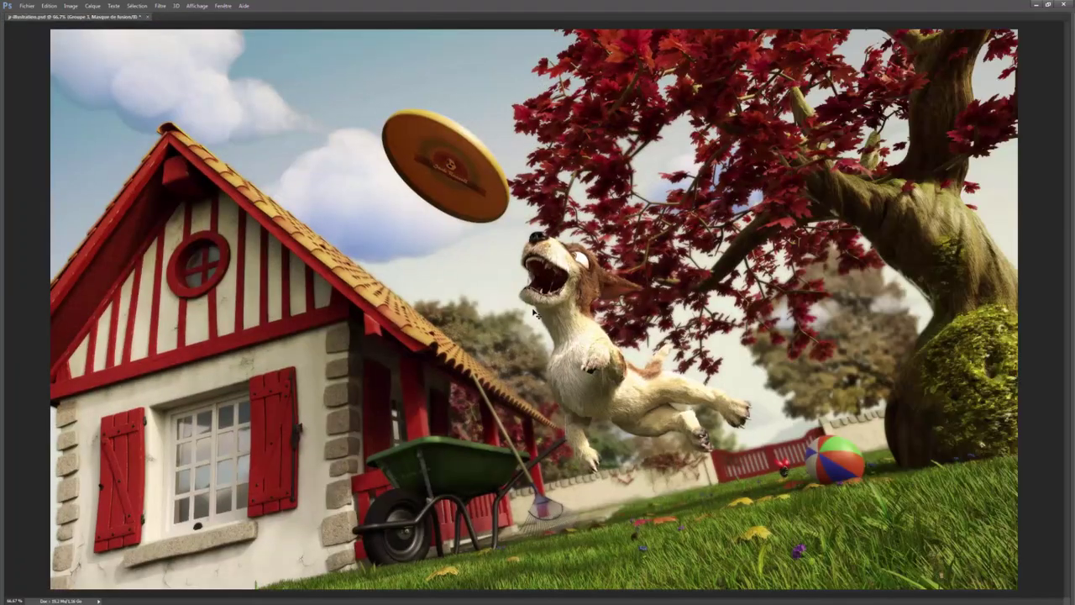
key("ctrl+plus")
left_click_drag(581, 277, 394, 266)
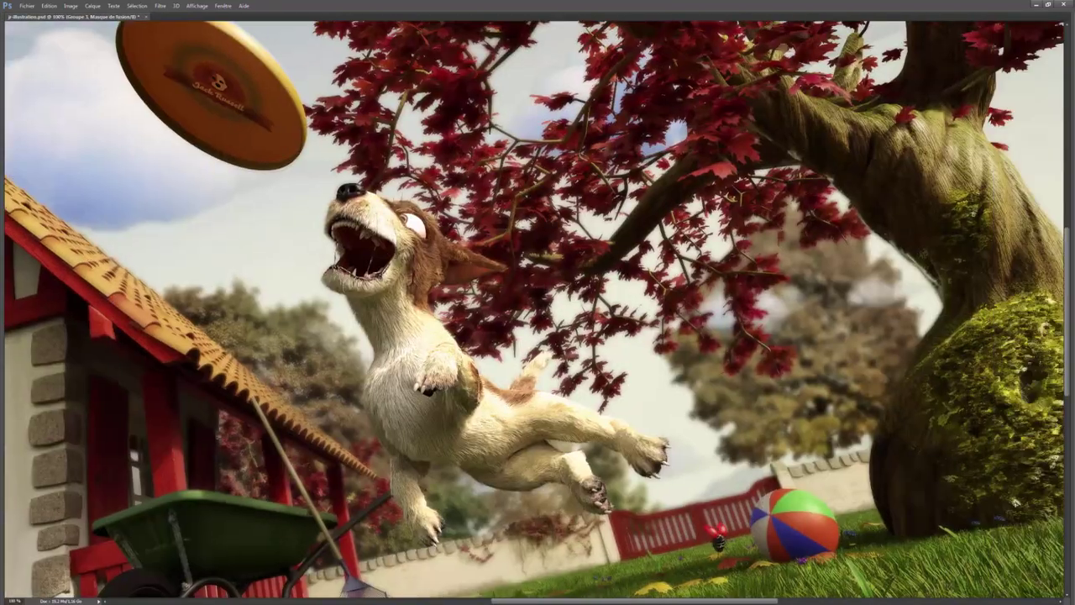
key("Tab")
key("ctrl+plus")
left_click_drag(756, 235, 404, 226)
left_click_drag(743, 210, 404, 291)
scroll(404, 291, "down", 5, "alt")
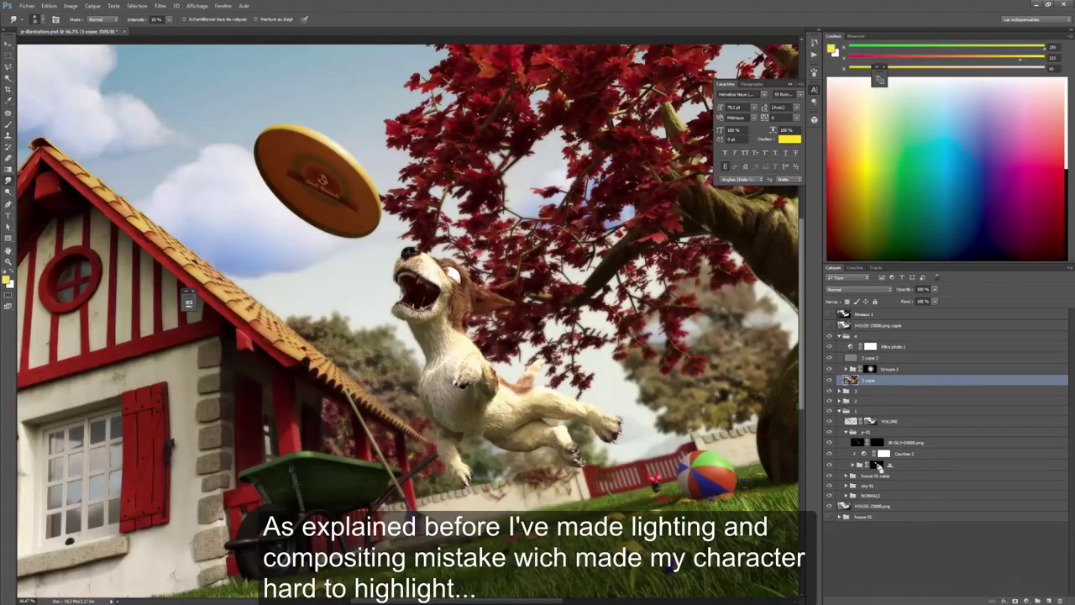
Add a Curves adjustment above Filtre photo 1, masked to the dog and frisbee, and raise its curve to brighten
left_click(894, 346)
left_click(1026, 601)
left_click(991, 462)
key("ctrl+i")
left_click(850, 346)
left_click_drag(250, 396, 250, 383)
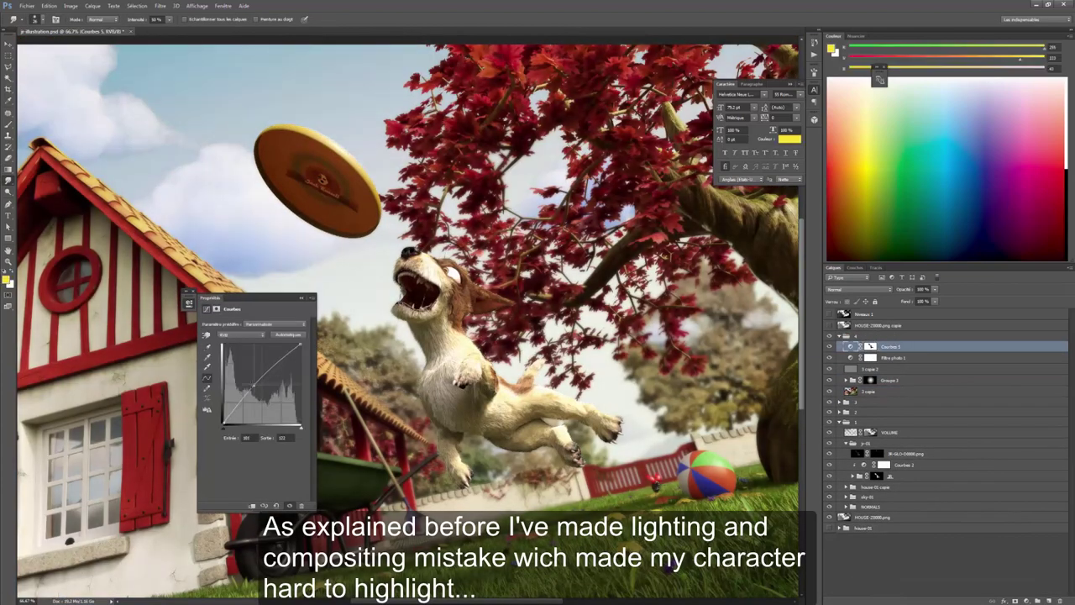
left_click_drag(293, 352, 284, 344)
left_click_drag(250, 383, 246, 375)
Black out the new Curves mask and paint the brightening back over the dog with a low-opacity white brush, within its silhouette
left_click(870, 346, "ctrl")
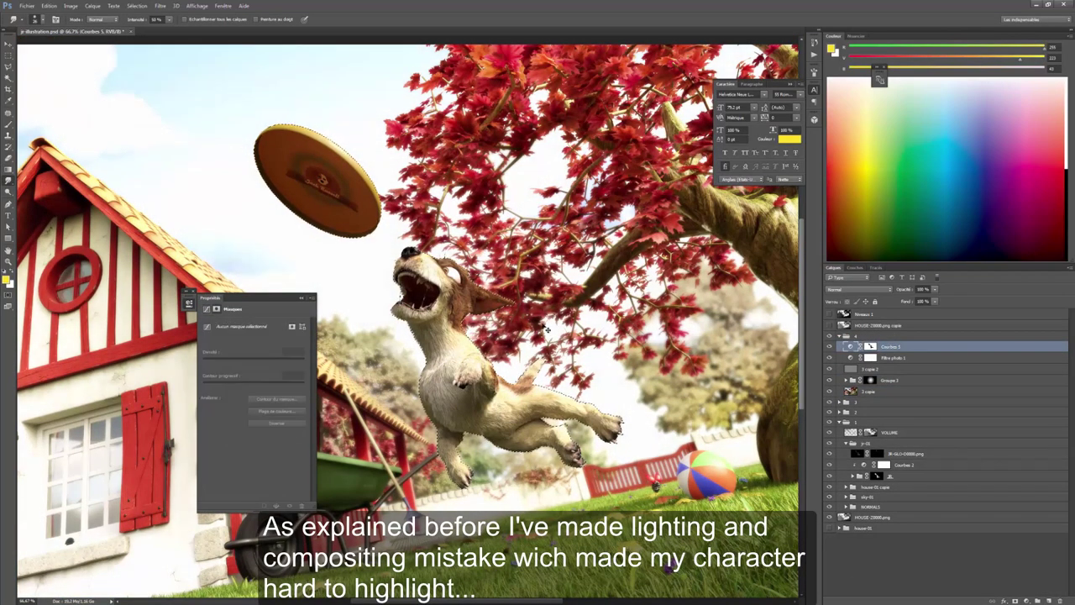
left_click(870, 346)
key("ctrl+i")
key("b")
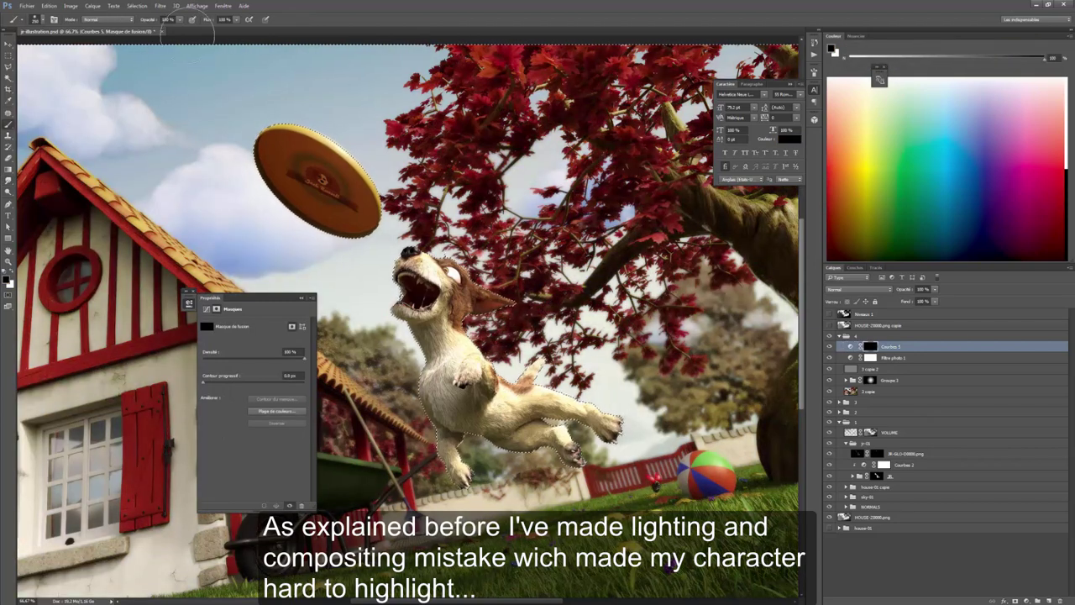
key("x")
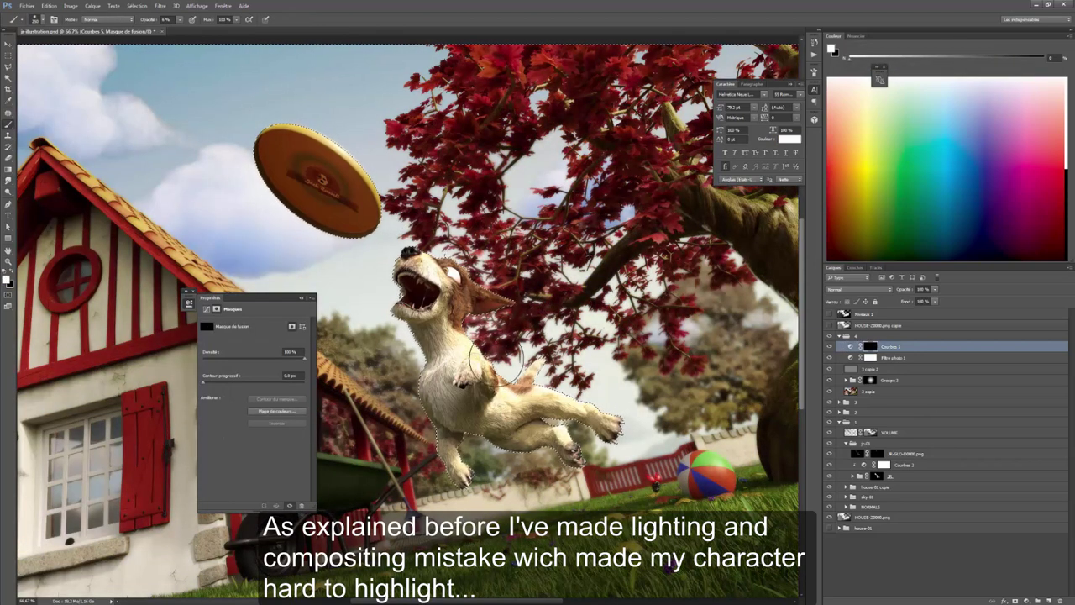
mouse_move(456, 260)
left_mouse_down()
mouse_move(418, 273)
mouse_move(431, 394)
left_mouse_up()
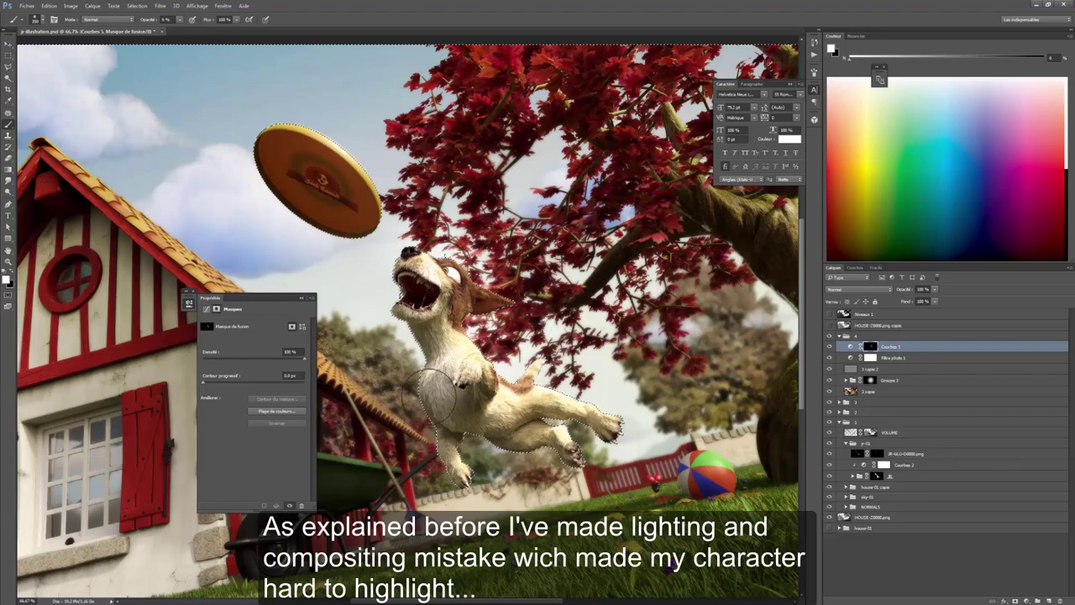
right_click_drag(485, 439, 468, 438, "alt")
key("ctrl+d")
Adjust the density of the new Curves mask and save the illustration
key("ctrl+minus")
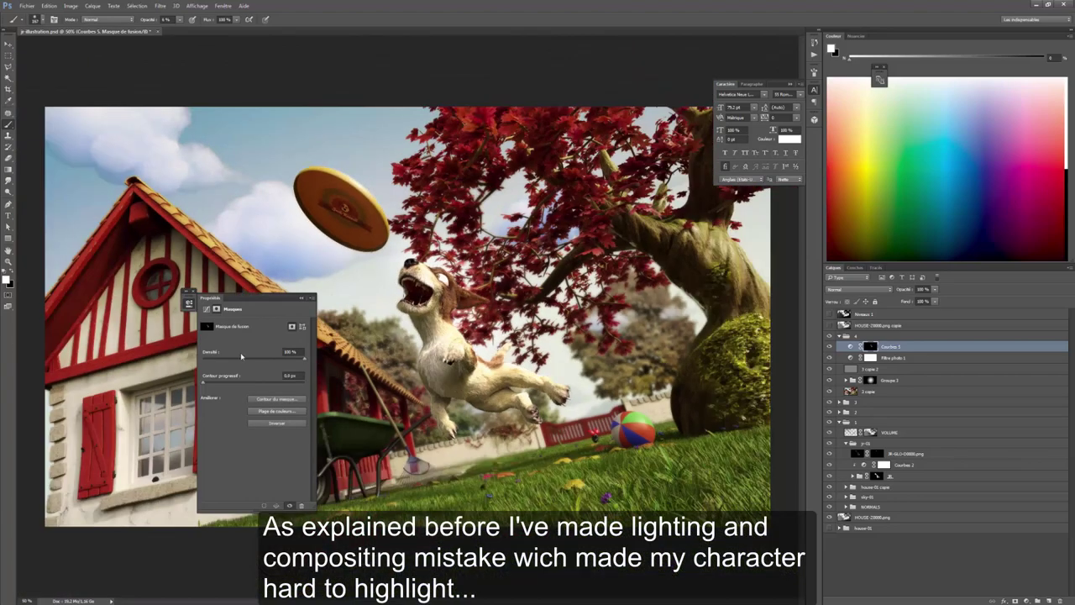
left_click(295, 359)
left_click(301, 298)
scroll(589, 326, "up", 2, "alt")
key("ctrl+s")
Duplicate 3 copie for Smudge tool edge retouching and delete the grey high-pass layer 3 copie 2
left_click(8, 180)
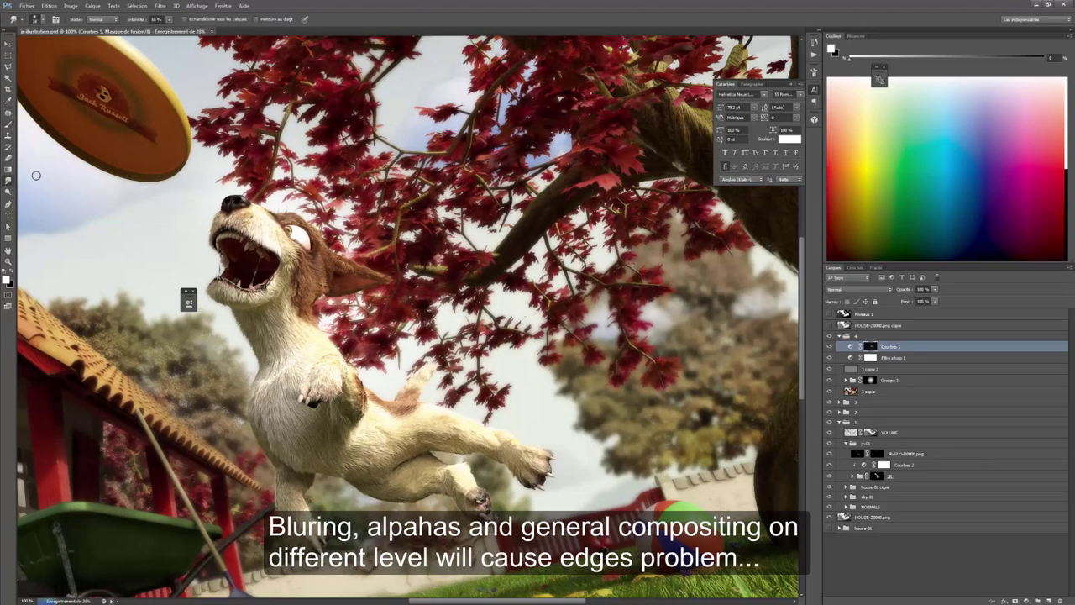
left_click(869, 391)
key("ctrl+j")
scroll(662, 300, "up", 2, "alt")
left_click_drag(504, 298, 420, 254)
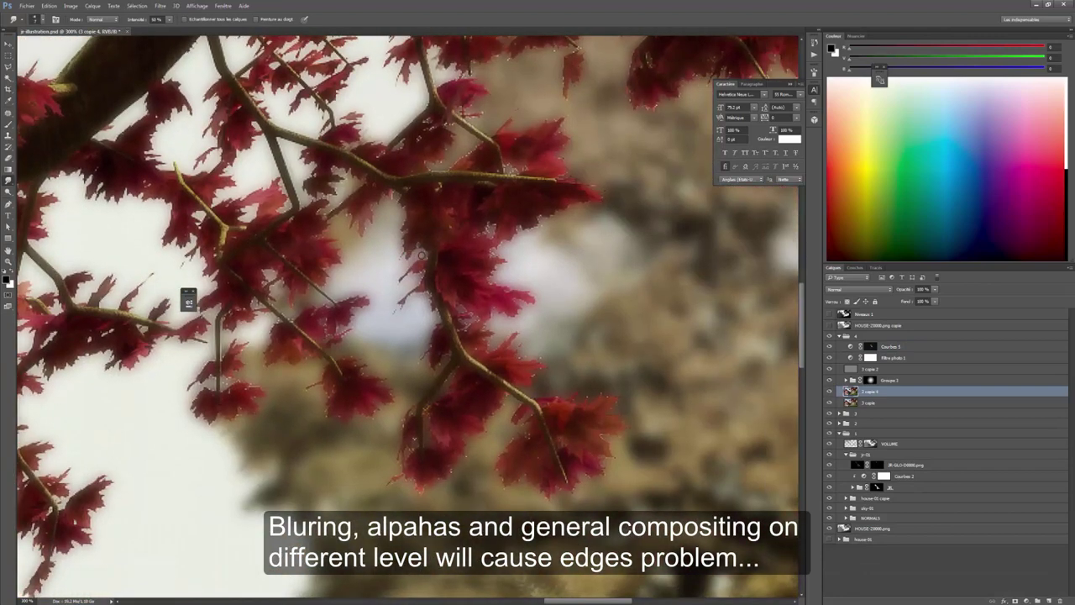
left_click(873, 369)
left_click_drag(873, 369, 1060, 600)
left_click(873, 381)
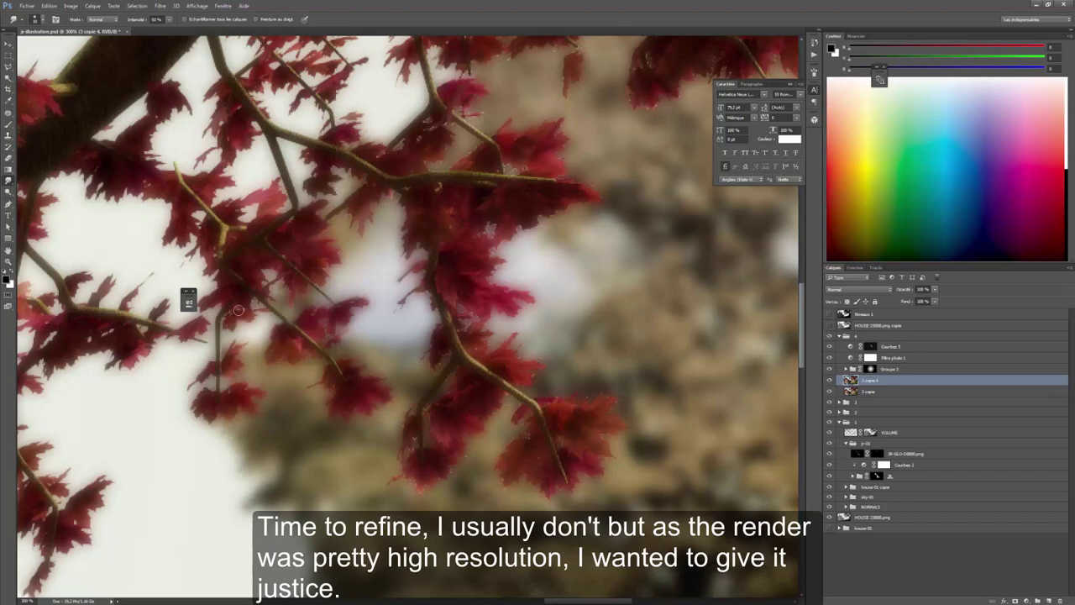
Smudge the rough edges of the hanging maple leaves in front of the background tree
scroll(343, 291, "down", 1, "alt")
scroll(233, 244, "up", 1, "alt")
scroll(217, 241, "down", 2, "alt")
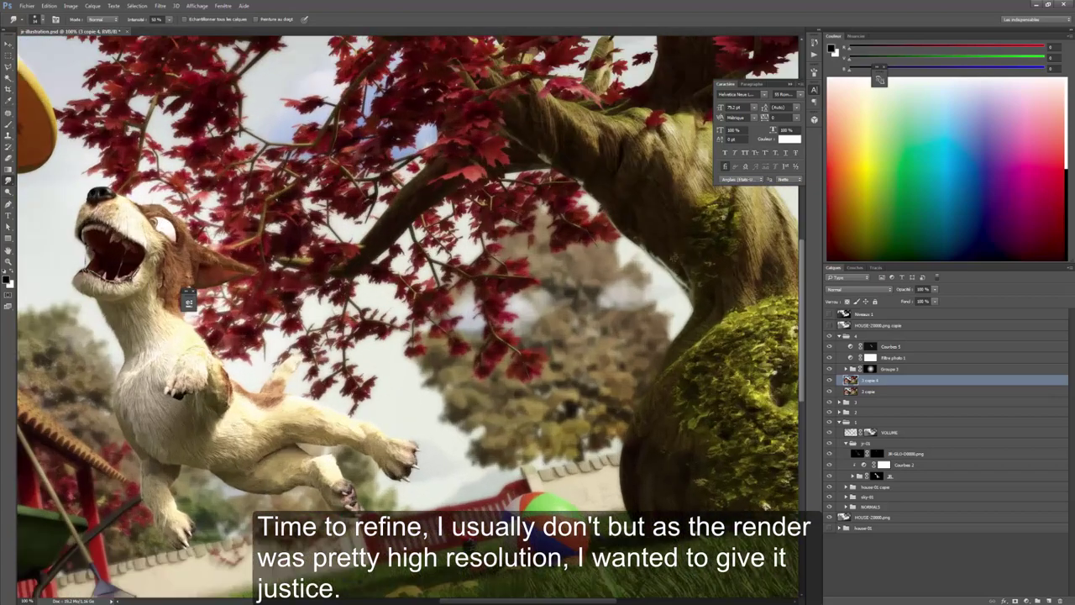
scroll(217, 241, "up", 3, "alt")
key("bracketright")
mouse_move(420, 396)
left_mouse_down()
mouse_move(362, 261)
mouse_move(293, 294)
left_mouse_up()
scroll(277, 288, "down", 2, "alt")
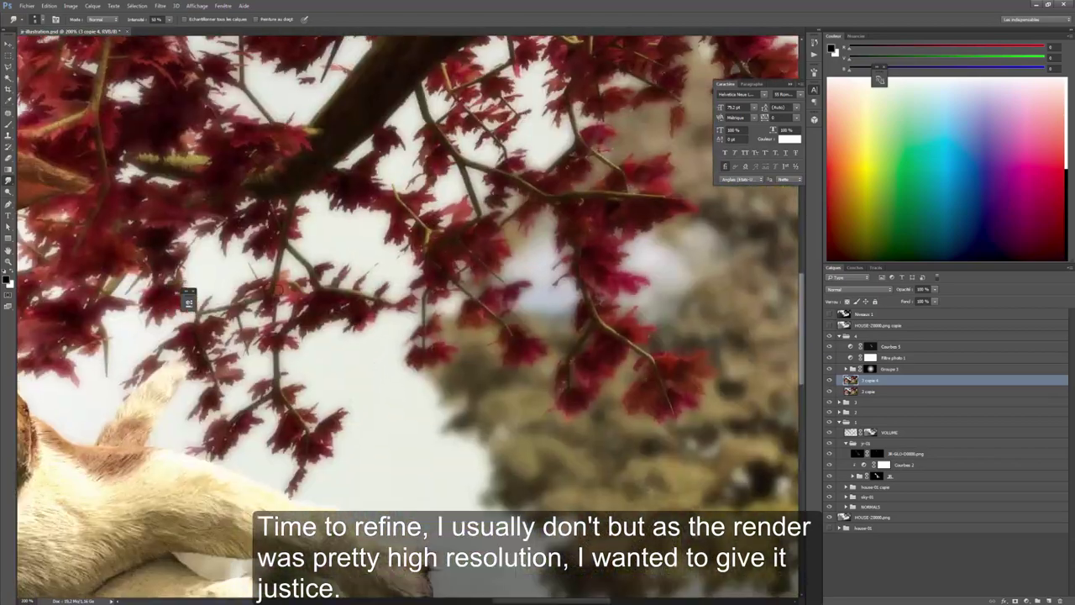
Smudge the jagged edges of the red fence behind the ladybird and the beach ball
left_click_drag(444, 520, 351, 127)
key("bracketright")
key("bracketright")
key("bracketright")
key("bracketright")
key("bracketright")
scroll(351, 317, "up", 1, "alt")
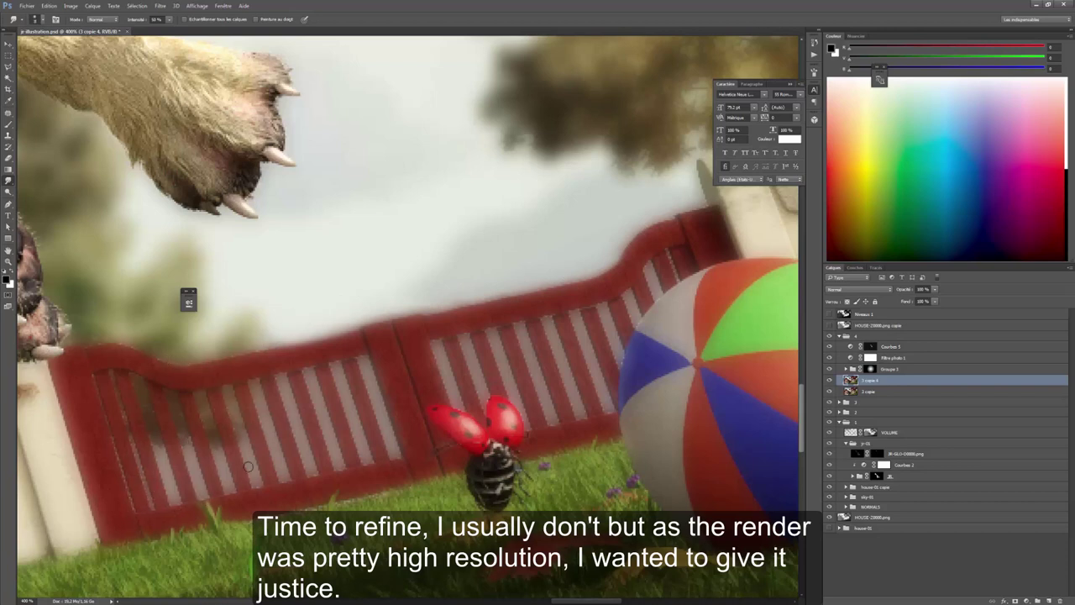
left_click_drag(398, 437, 321, 413)
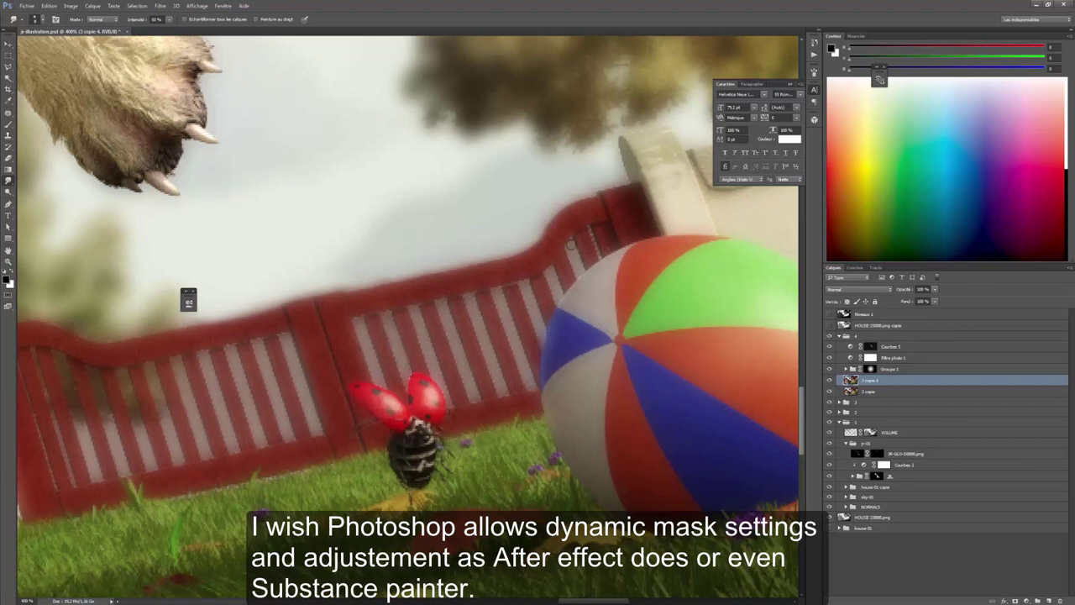
left_click_drag(668, 130, 513, 208)
Smudge the rough maple leaf and branch edges above the dog's back and tail
key("ctrl+minus")
key("ctrl+minus")
key("ctrl+minus")
left_click_drag(370, 168, 714, 470)
key("ctrl+plus")
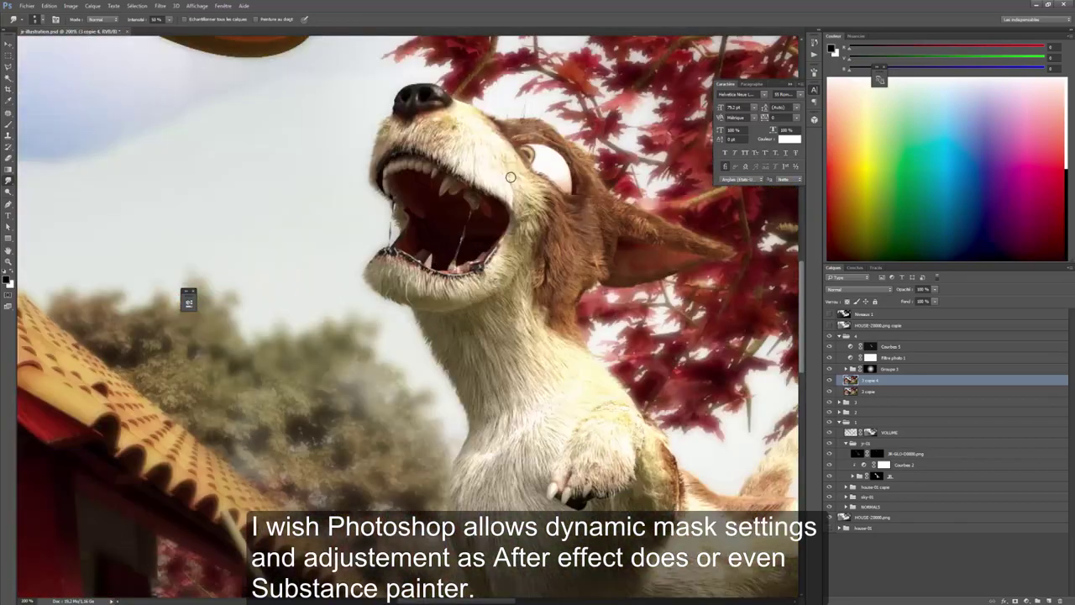
left_click_drag(719, 299, 398, 285)
left_click(540, 401, "ctrl")
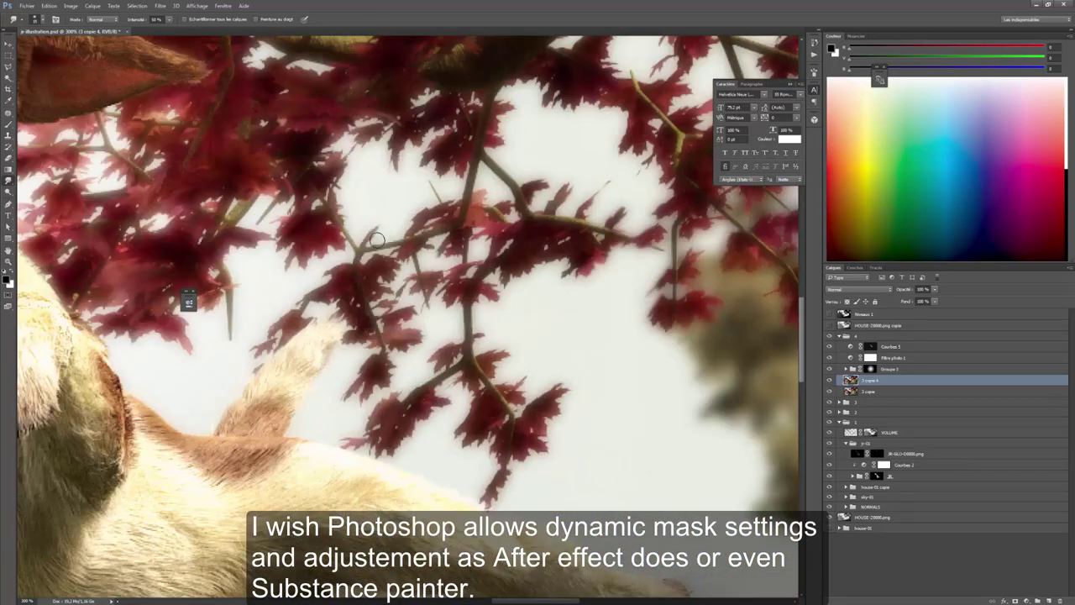
left_click_drag(520, 388, 312, 285)
left_click_drag(526, 216, 336, 260)
right_click_drag(336, 260, 330, 260, "alt")
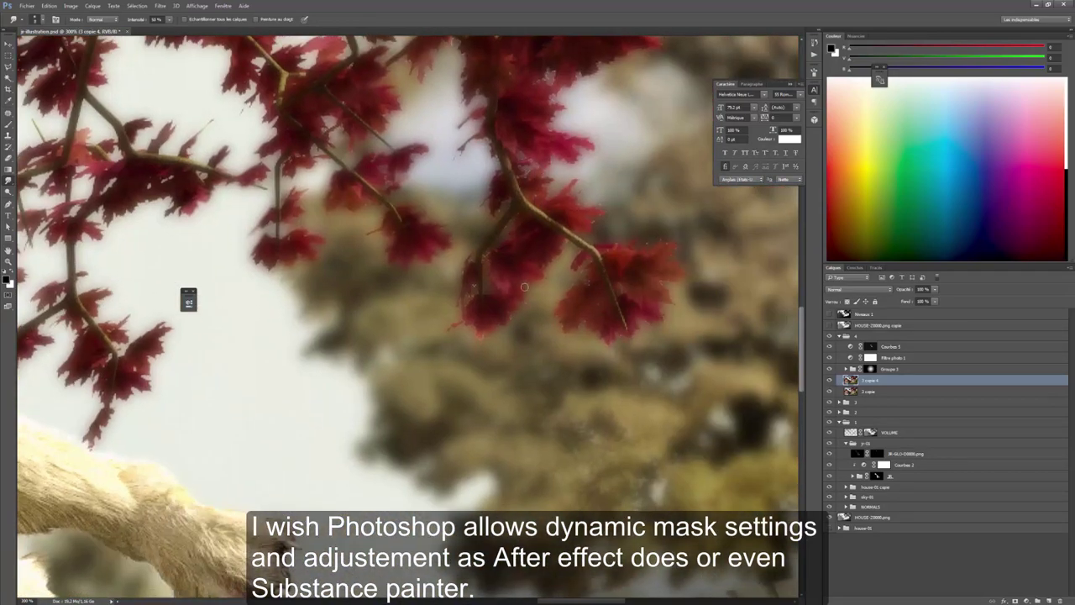
Refine the lowest maple leaf tips against the blurred background foliage with the Smudge tool
left_click_drag(572, 178, 496, 220)
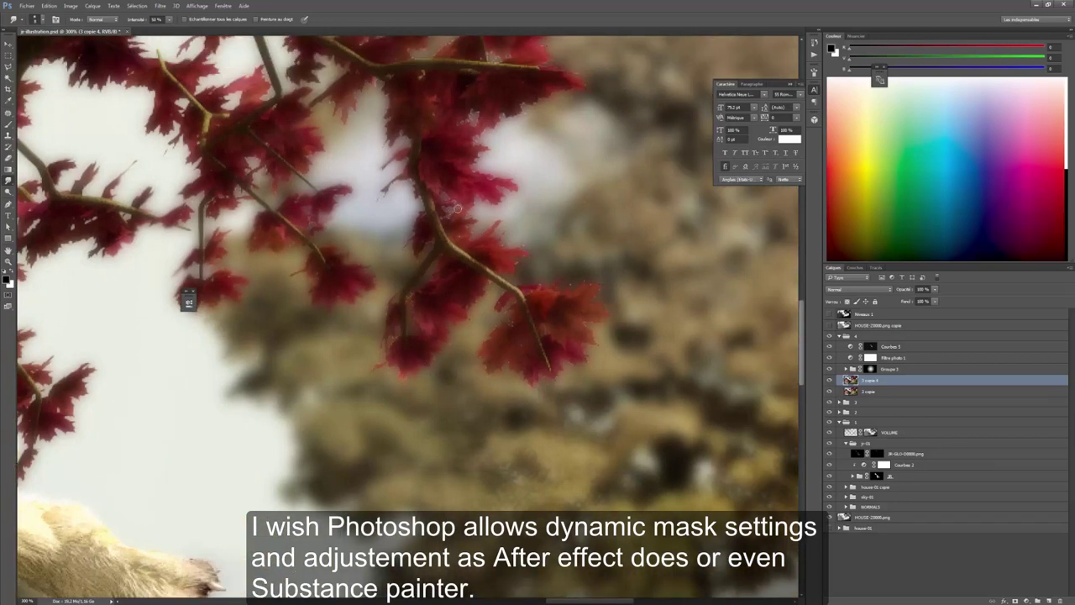
left_click_drag(411, 188, 320, 283)
scroll(369, 293, "down", 2)
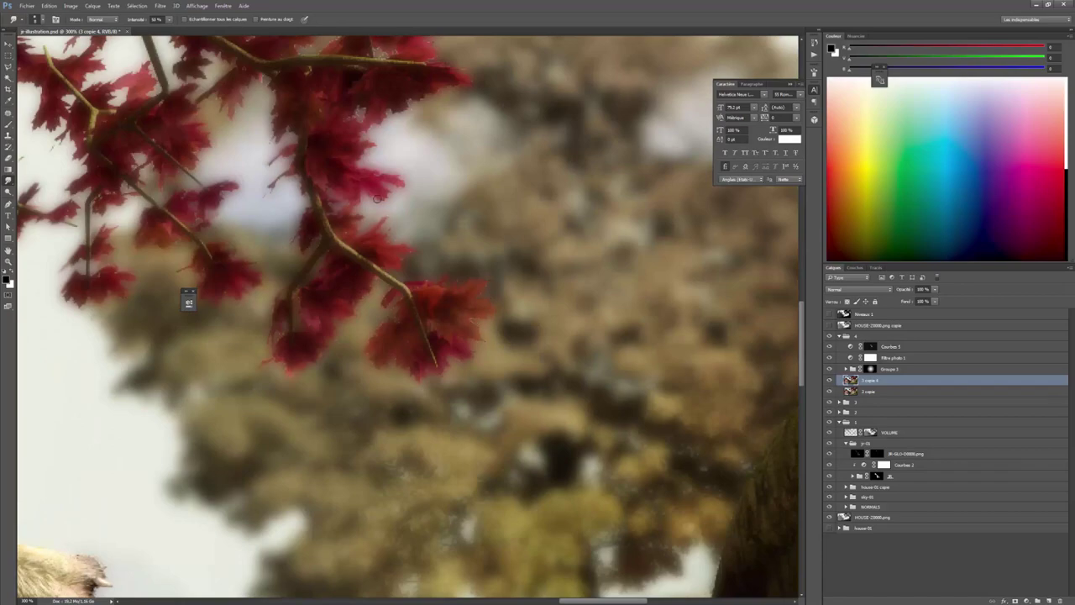
scroll(377, 198, "up", 2)
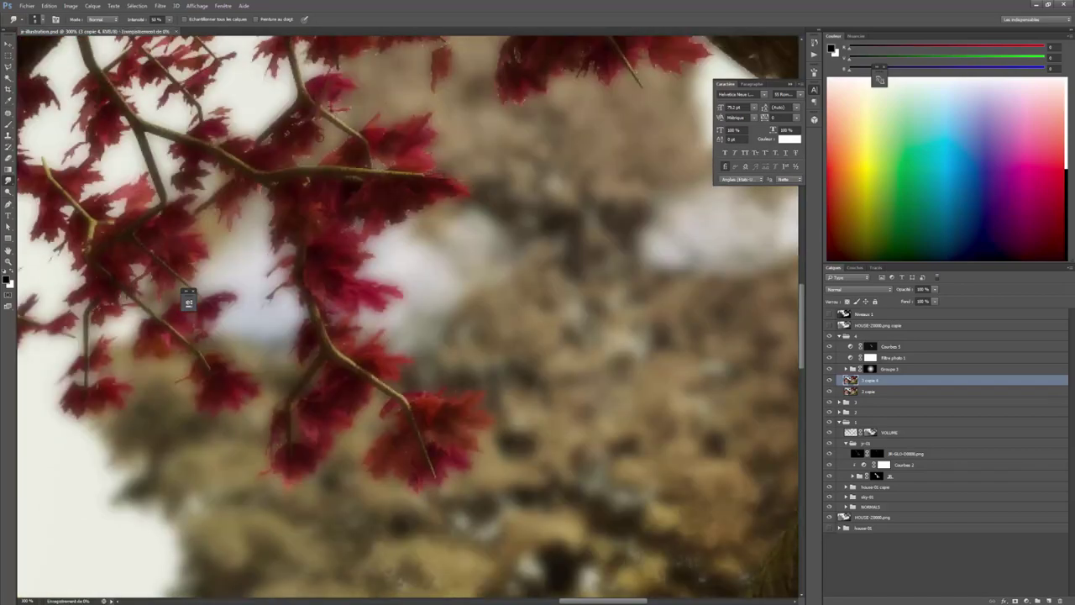
scroll(453, 210, "down", 2, "alt")
scroll(503, 174, "up", 2, "alt")
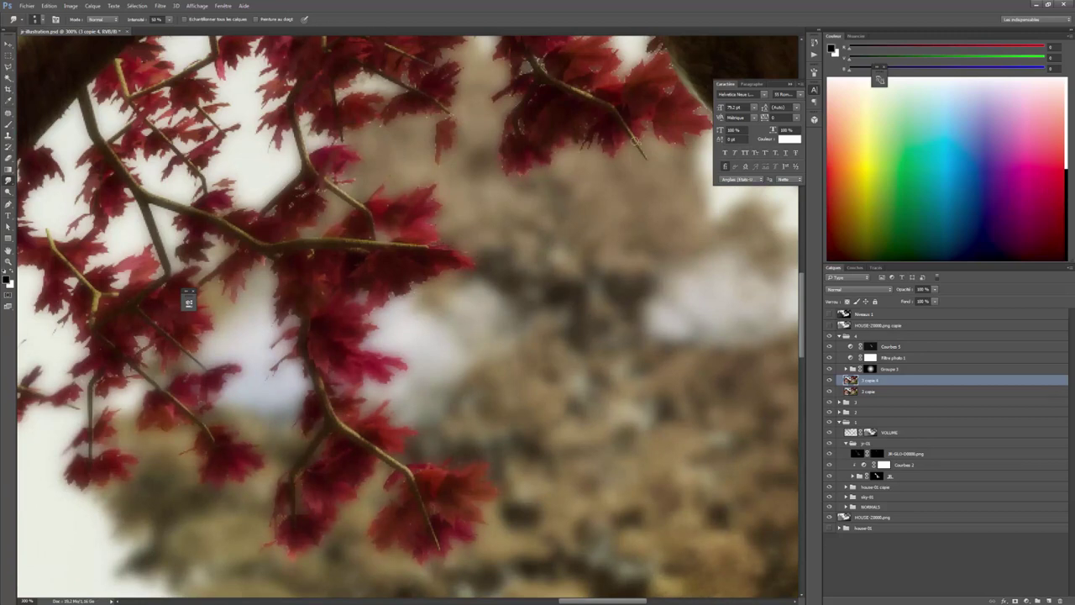
Smudge the upper maple leaf edges beside the tree trunk and save the illustration
left_click_drag(692, 122, 604, 148)
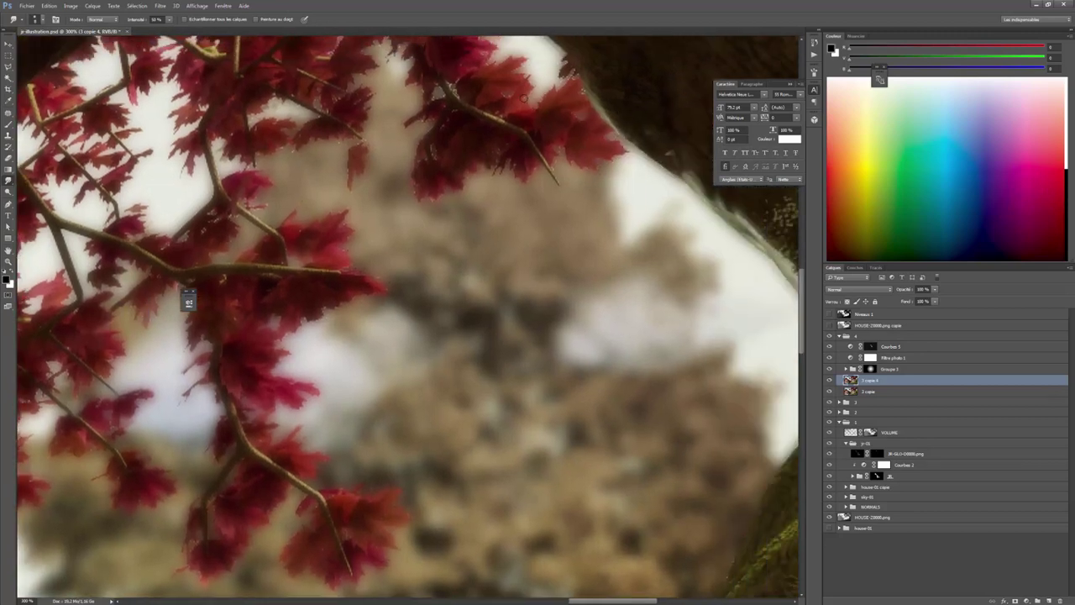
left_click_drag(449, 87, 432, 138)
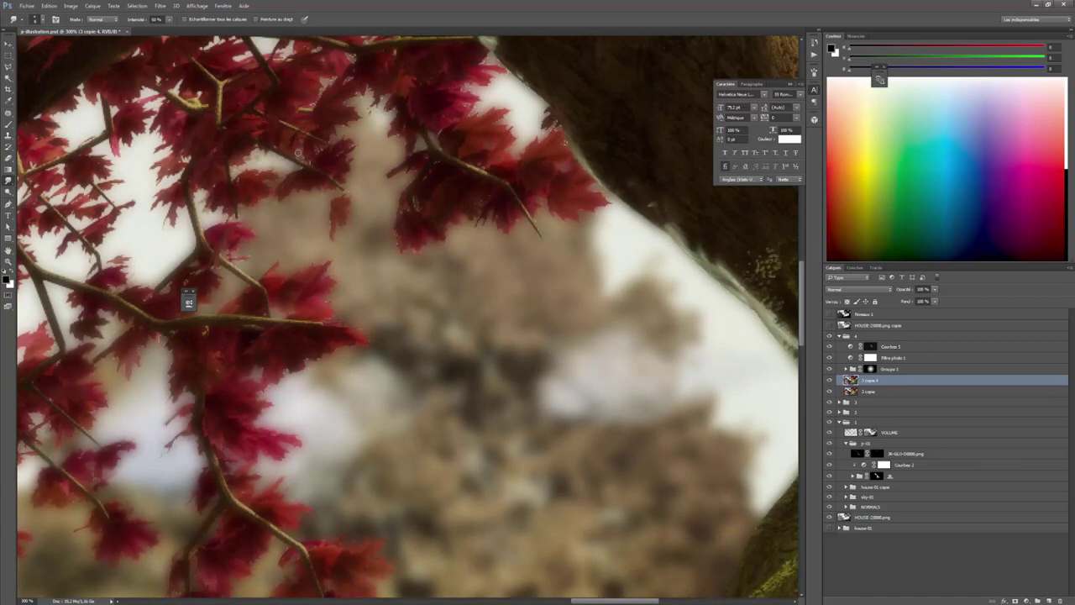
left_click_drag(366, 90, 370, 120)
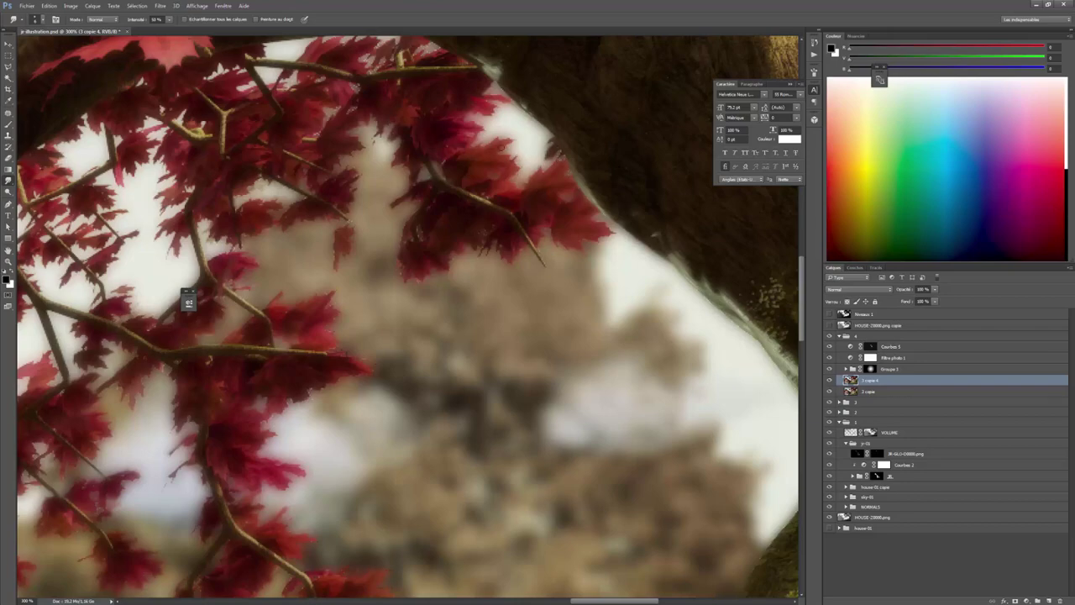
key("ctrl+minus")
key("ctrl+minus")
key("ctrl+minus")
key("ctrl+plus")
left_click_drag(210, 521, 361, 288)
left_click_drag(128, 338, 340, 326)
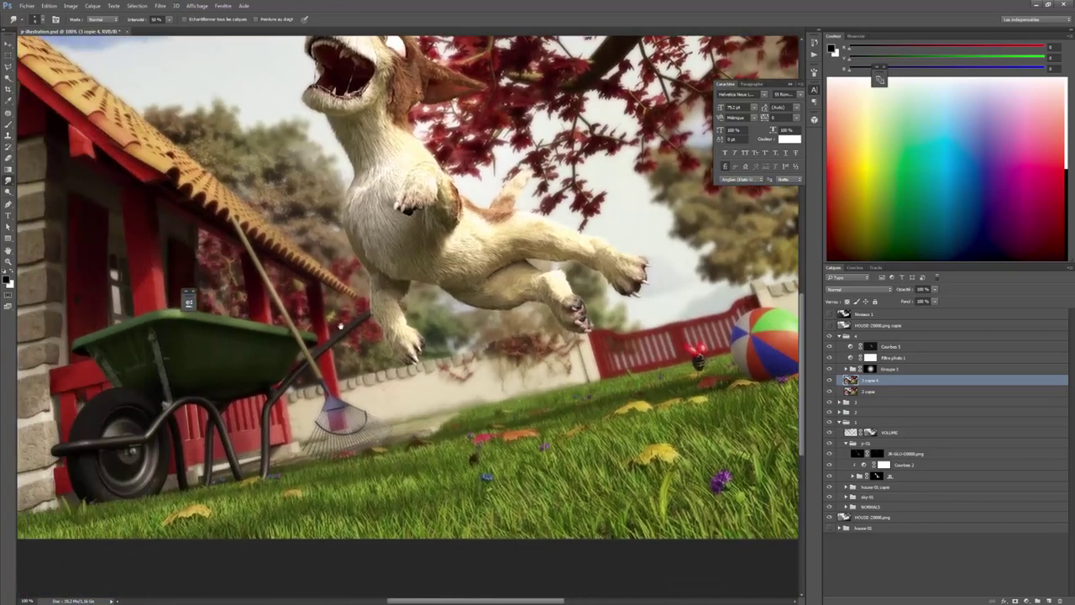
key("ctrl+minus")
key("ctrl+s")
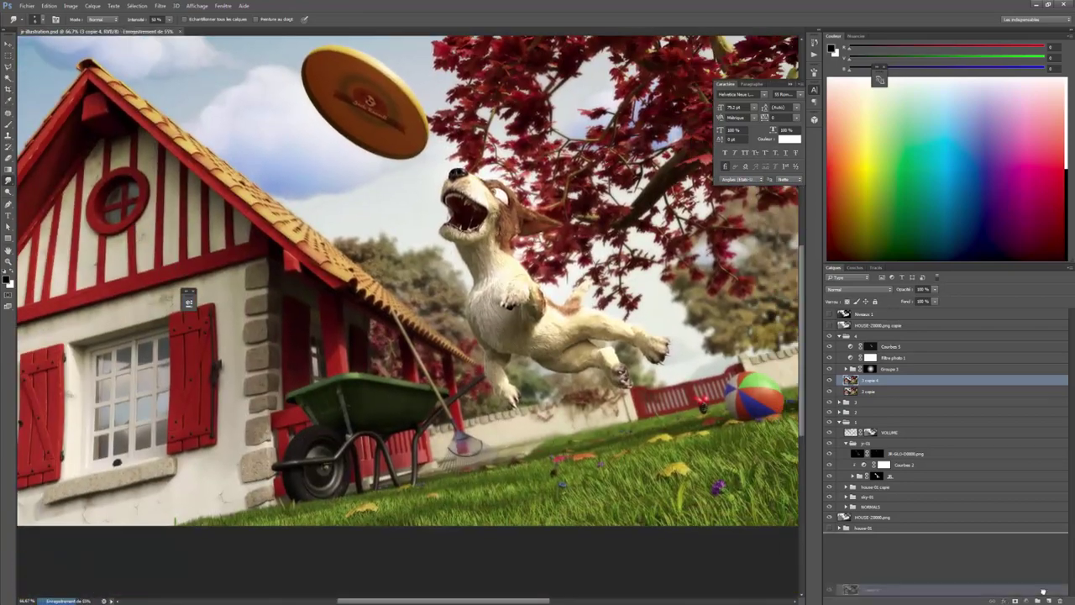
Duplicate the retouched layer to the top of group 4, apply a High Pass filter and set it to Overlay (Incrustation)
left_click_drag(1043, 591, 1048, 600)
left_click_drag(941, 379, 941, 342)
left_click(160, 6)
mouse_move(172, 169)
left_click(129, 199)
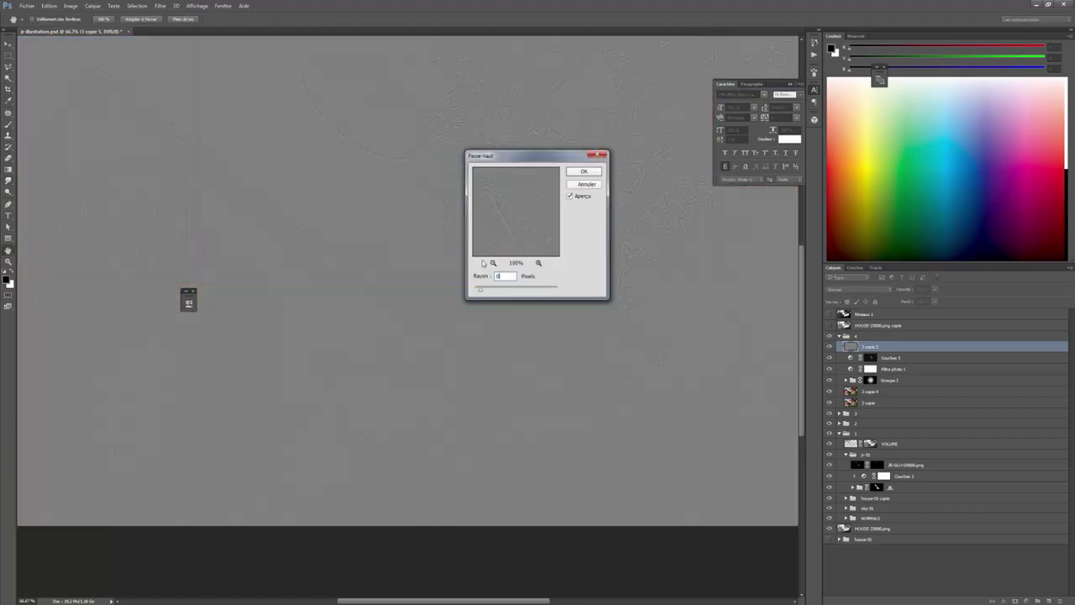
left_click(856, 289)
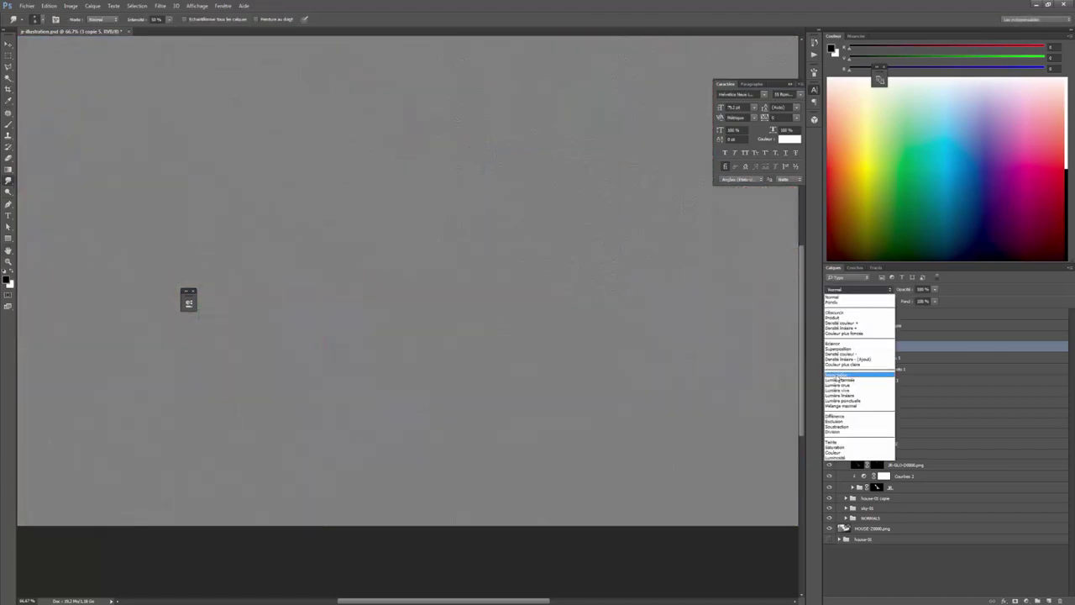
left_click(837, 378)
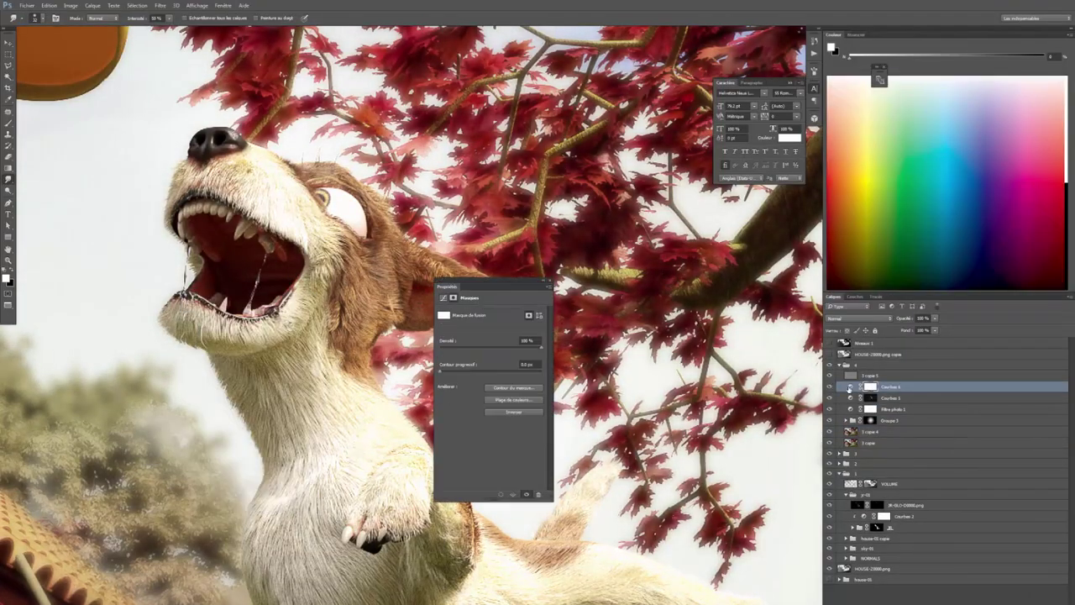
Invert the selected Curves adjustment's mask in group 4 to black and ready the Brush tool at 15% opacity
key("x")
key("b")
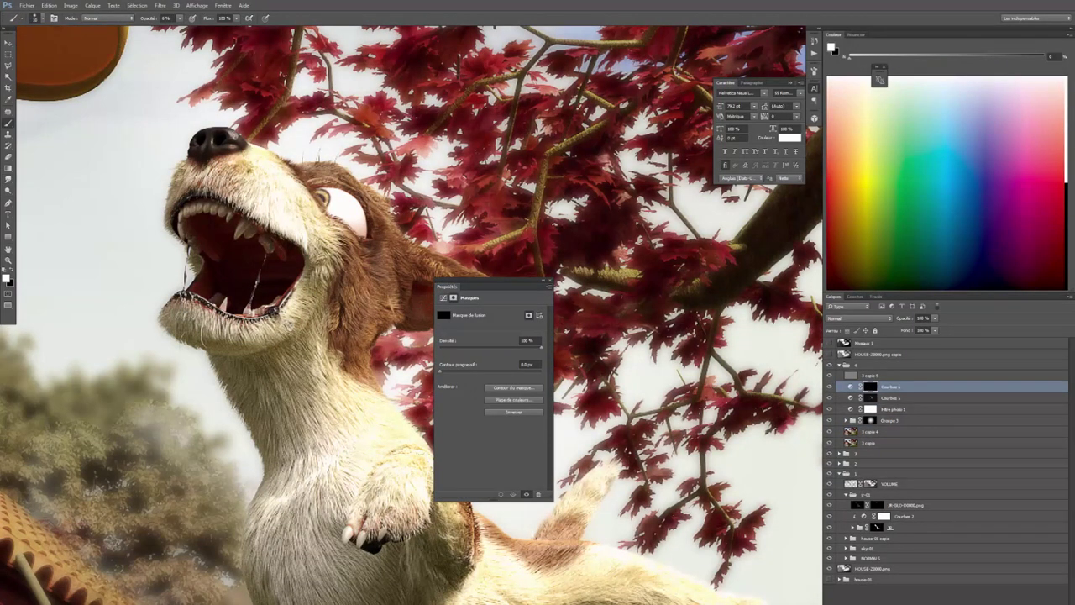
key("1")
key("5")
key("ctrl+minus")
key("ctrl+minus")
key("ctrl+minus")
left_click(549, 280)
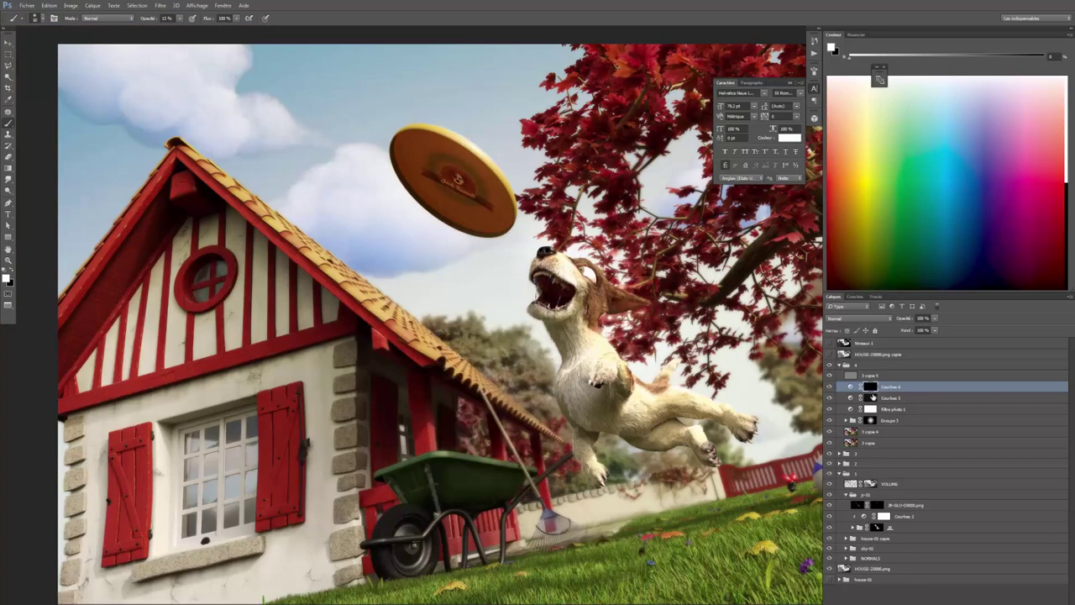
Paint fine white touches into the Curves mask around the dog's mouth, muzzle and nose with a very small brush
left_click(870, 388, "shift")
left_click(870, 387, "shift")
scroll(550, 301, "up", 6, "alt")
right_click_drag(519, 179, 516, 180, "alt")
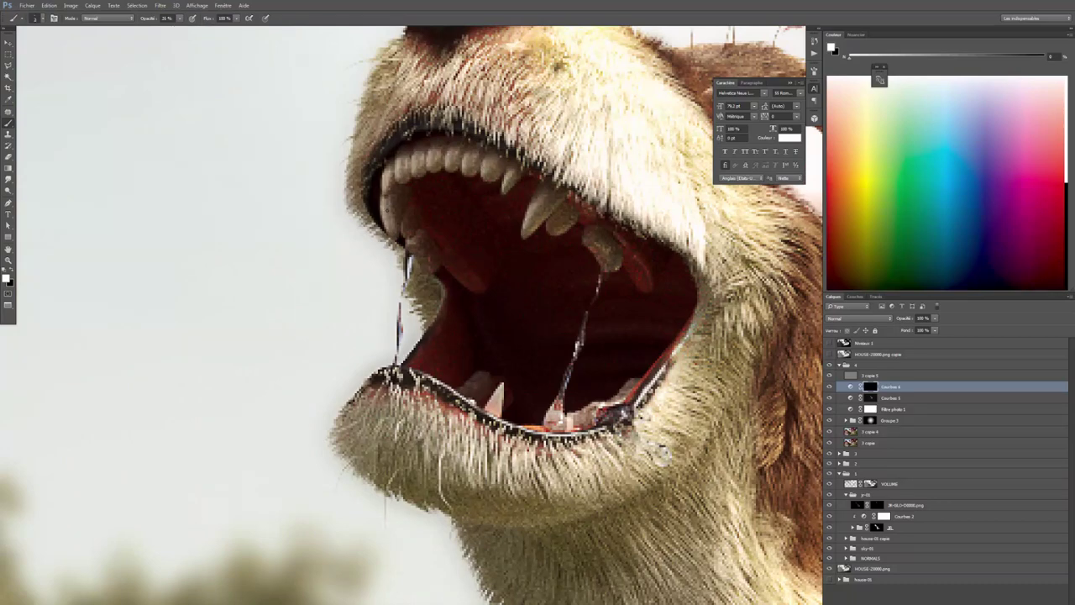
scroll(436, 241, "up", 5)
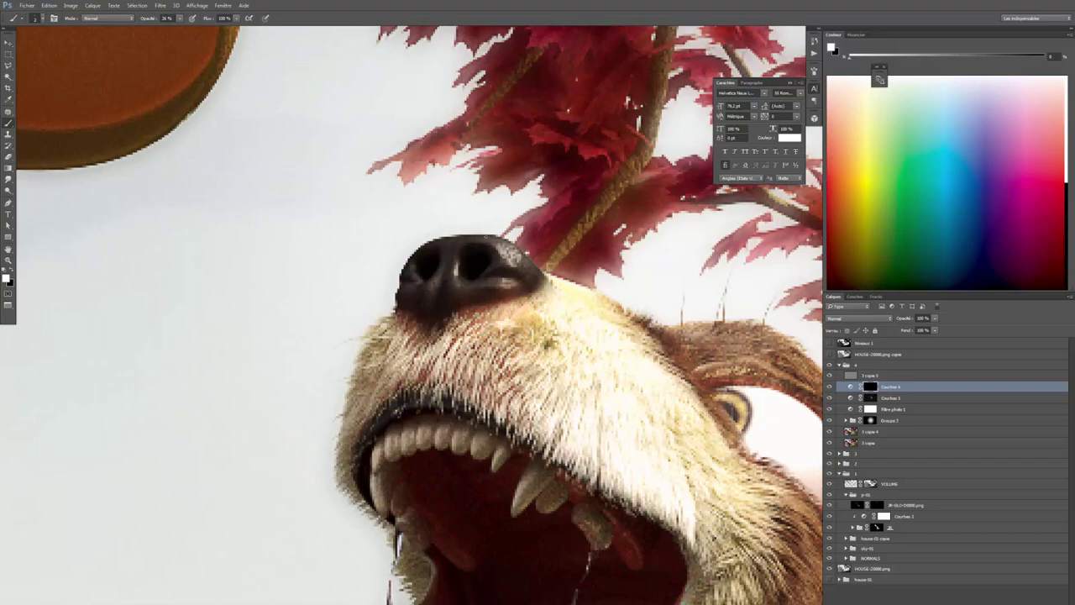
scroll(541, 314, "down", 3, "alt")
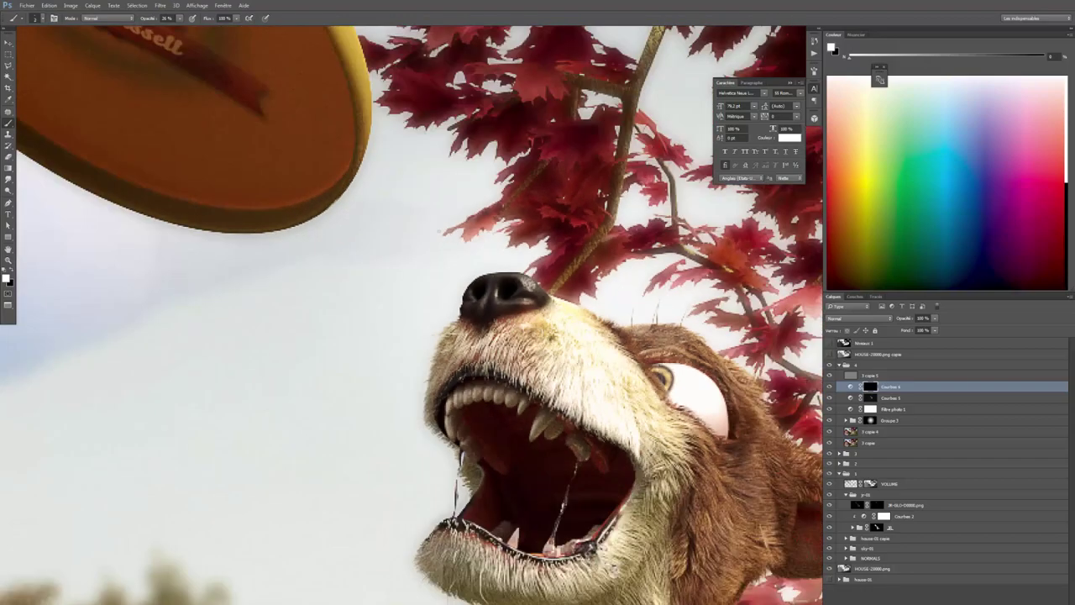
Brighten the frisbee's rim through the Curves mask with the small low-opacity white brush
left_click_drag(593, 538, 501, 88)
left_click_drag(549, 519, 504, 260)
scroll(513, 285, "down", 5, "alt")
scroll(387, 34, "up", 8, "alt")
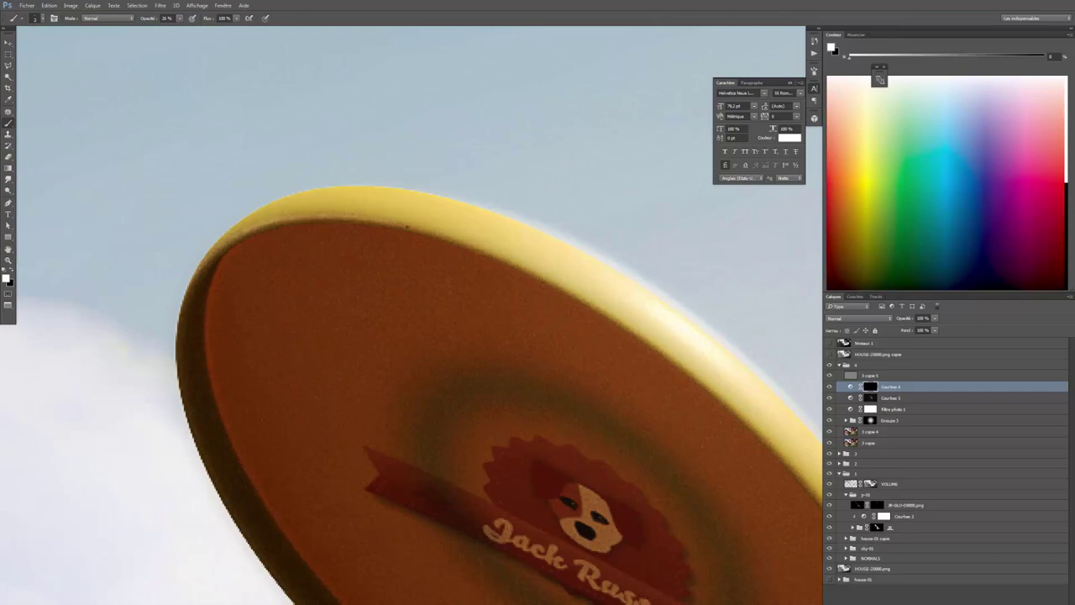
scroll(282, 208, "down", 6, "alt")
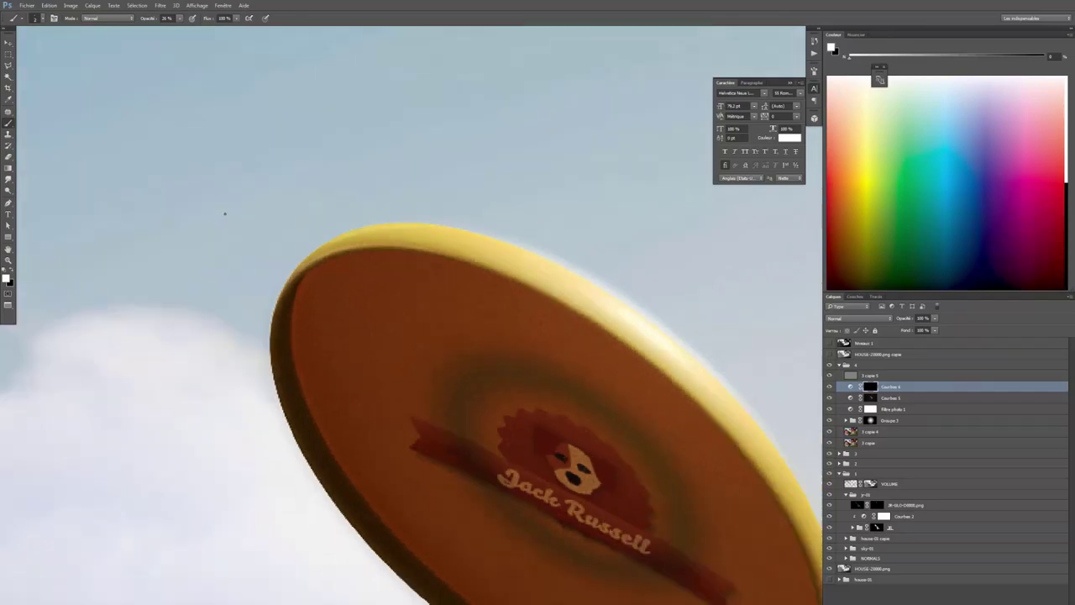
Add subtle highlights to the wheelbarrow's tub edge, frame and wheel through the Curves mask at 10% brush opacity
scroll(319, 257, "up", 8, "alt")
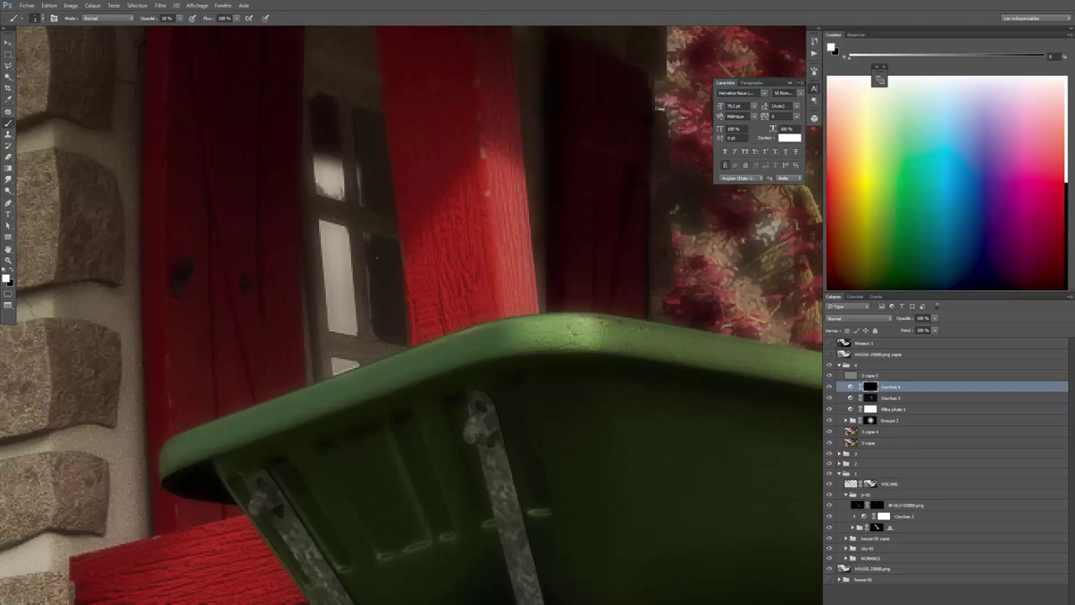
scroll(412, 372, "up", 5, "alt")
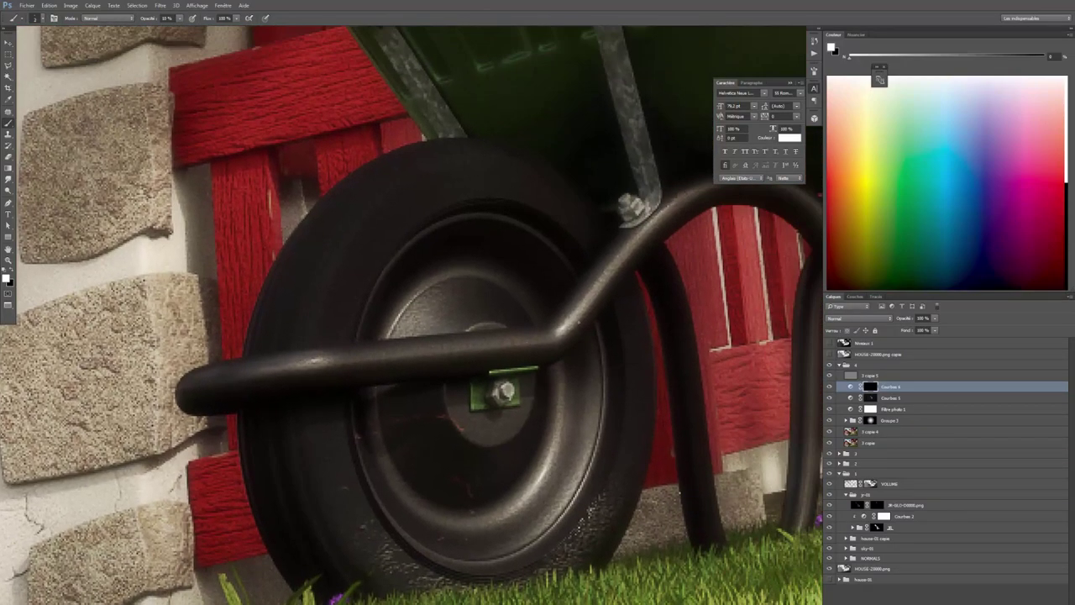
scroll(448, 364, "down", 8, "alt")
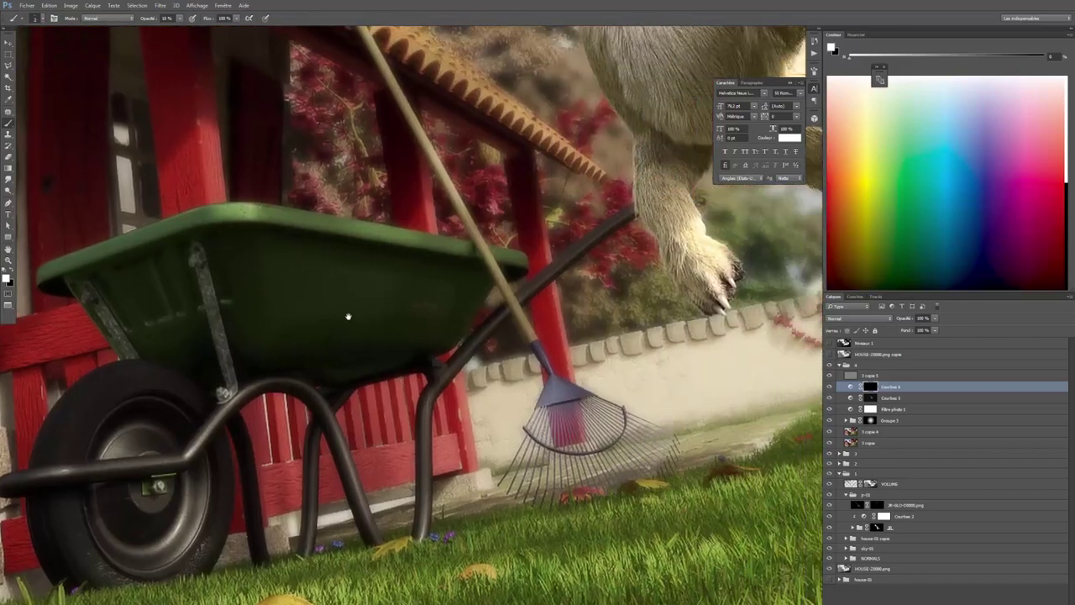
left_click_drag(349, 317, 381, 557)
scroll(403, 302, "down", 3, "alt")
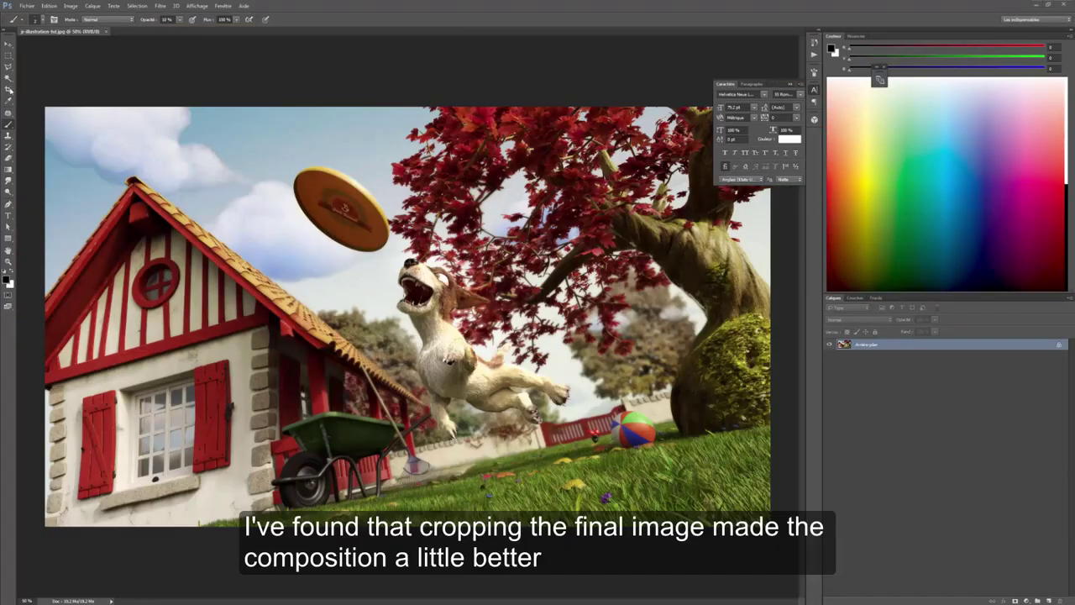
Crop the flattened jr-illustration-hd.jpg image slightly tighter around the house, dog and tree
left_click(9, 90)
left_click_drag(45, 107, 67, 120, "shift")
left_click_drag(748, 316, 729, 317, "shift")
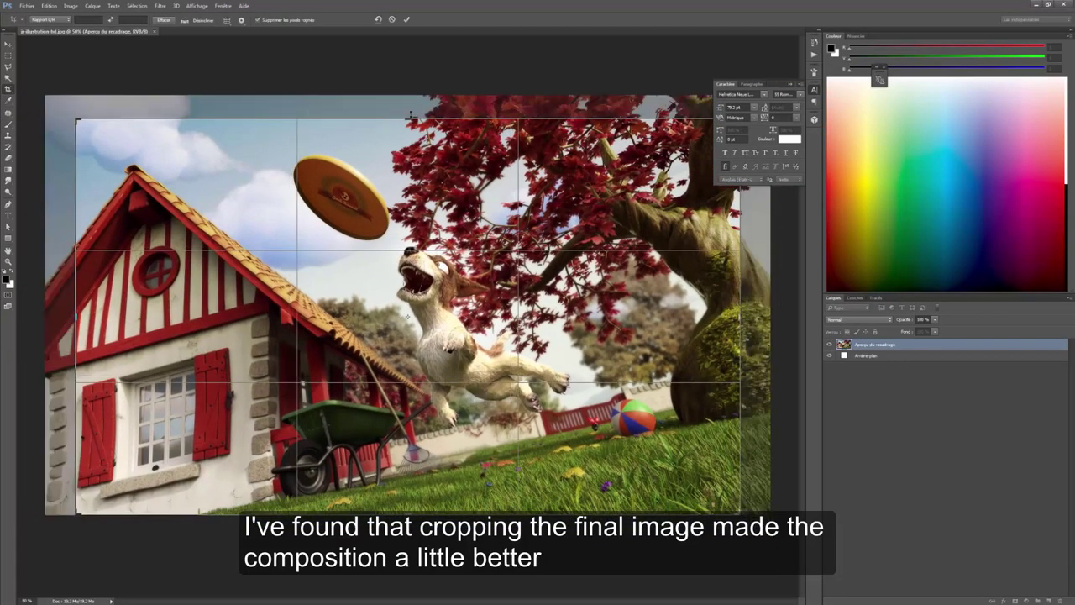
left_click_drag(411, 115, 410, 110)
left_click_drag(741, 317, 756, 317)
key("Return")
Start saving the cropped illustration as a separate JPEG in the ARTWORK folder, editing the file name before its extension
key("ctrl+shift+s")
left_click(95, 365)
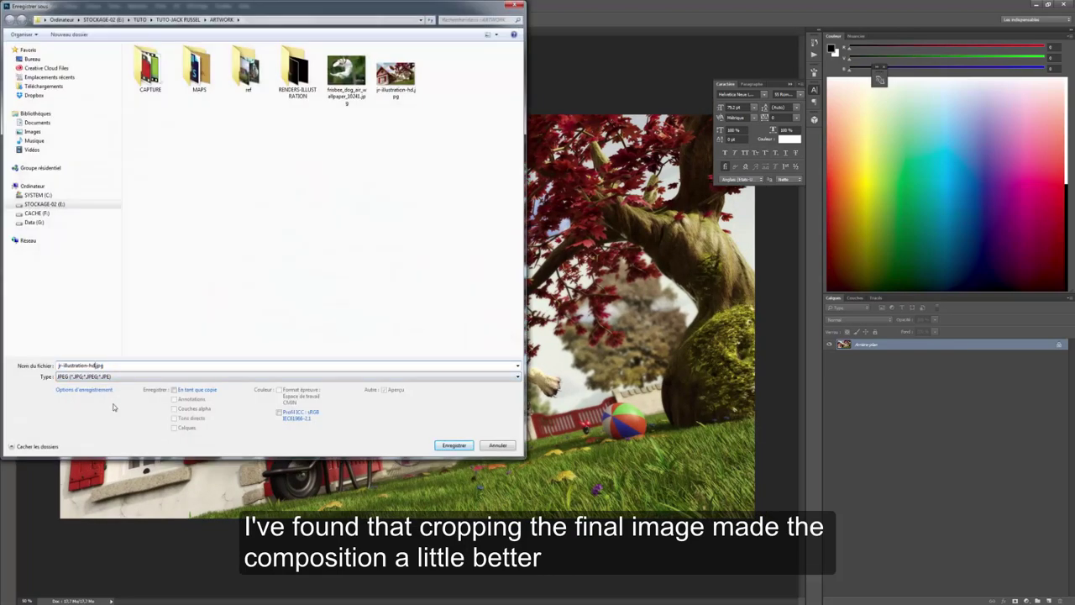